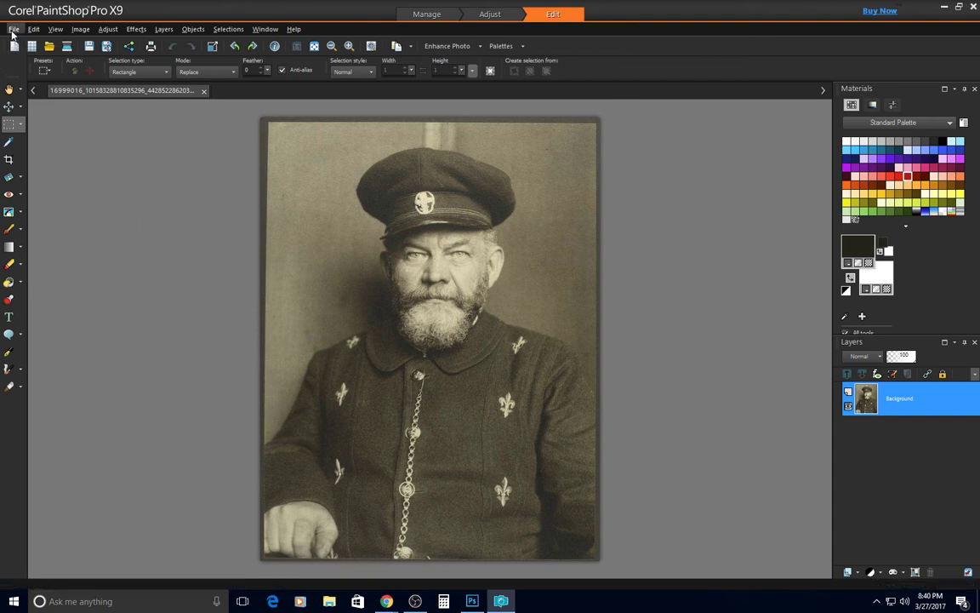
pyautogui.click(13, 29)
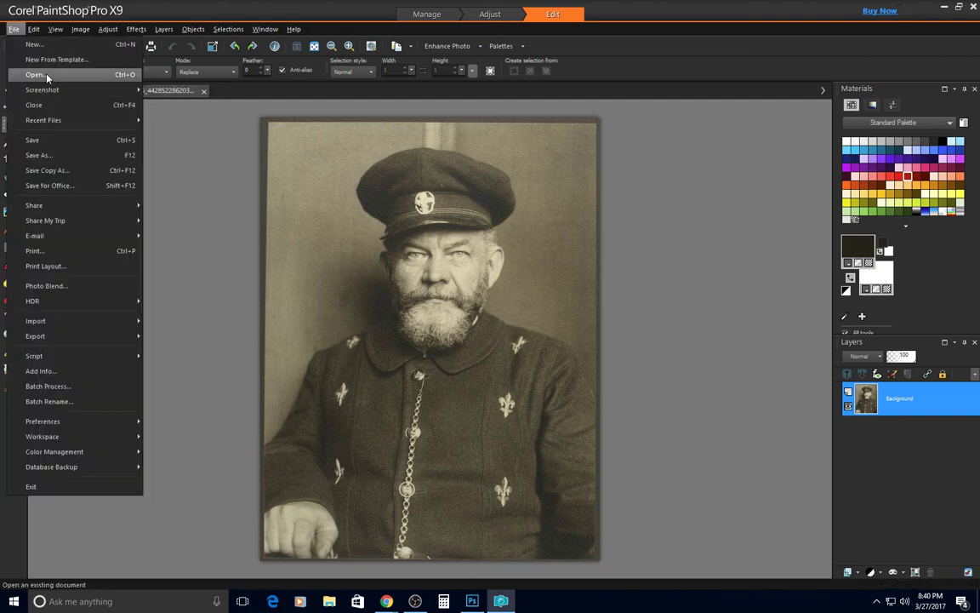
pyautogui.click(554, 17)
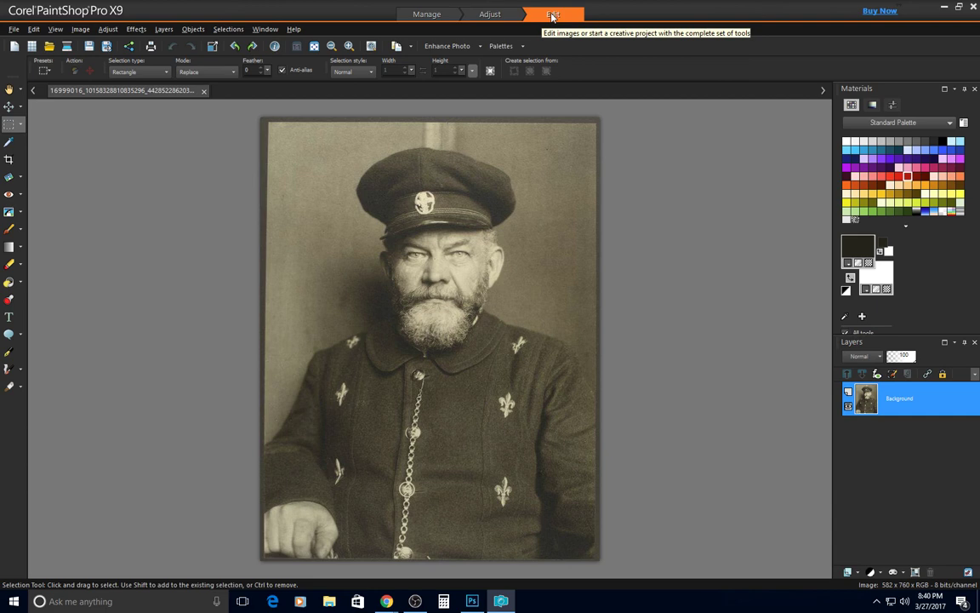
pyautogui.scroll(-3, 132, 204)
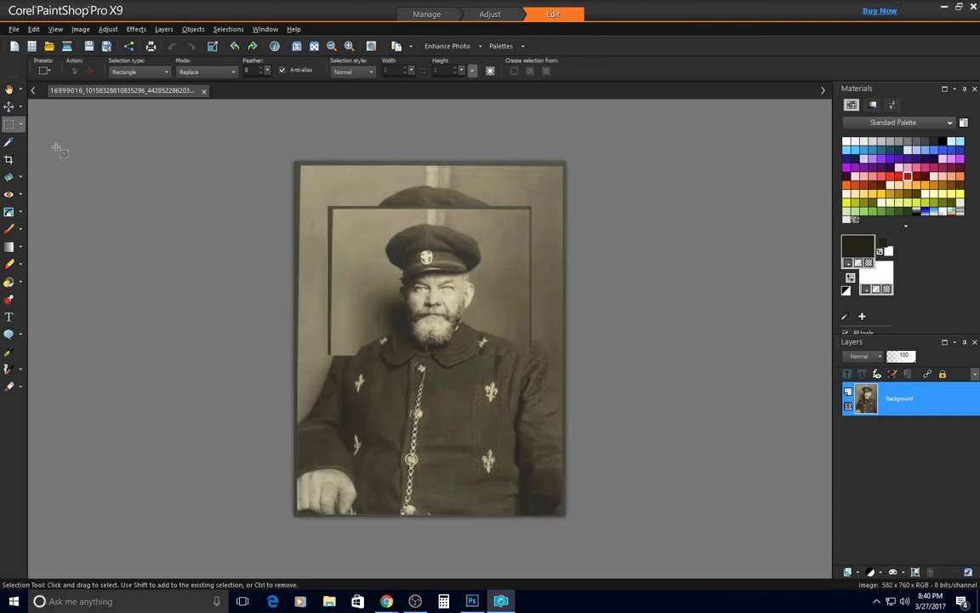
pyautogui.scroll(3, 208, 238)
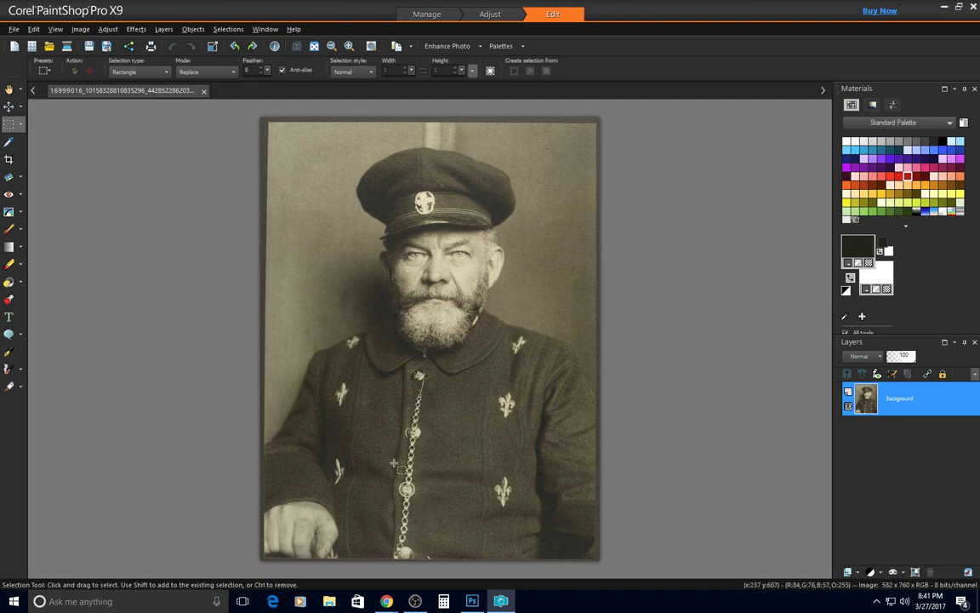
# Desaturate the portrait to grayscale with Hue/Saturation/Lightness, setting the saturation to -100
pyautogui.click(108, 30)
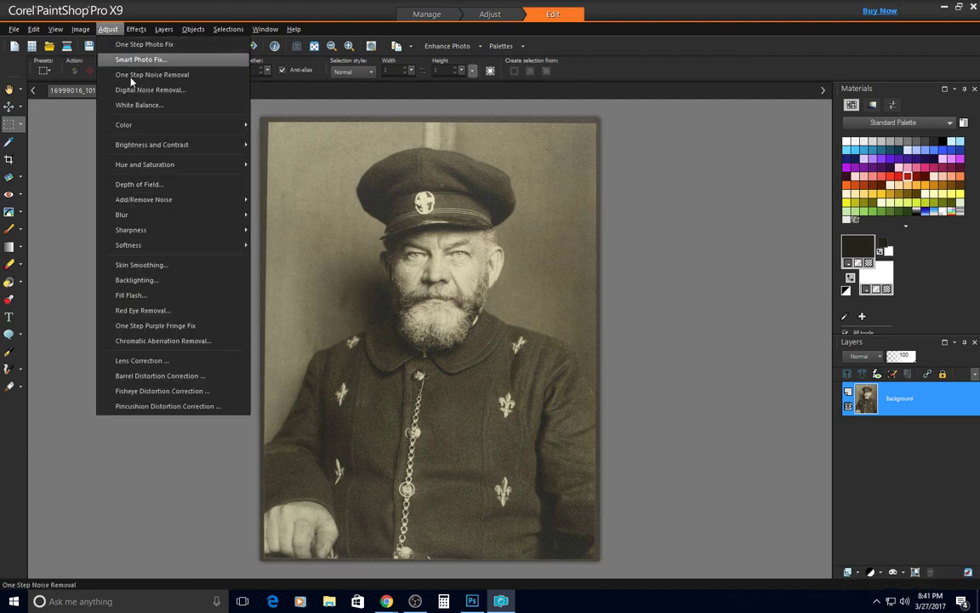
pyautogui.moveTo(164, 166)
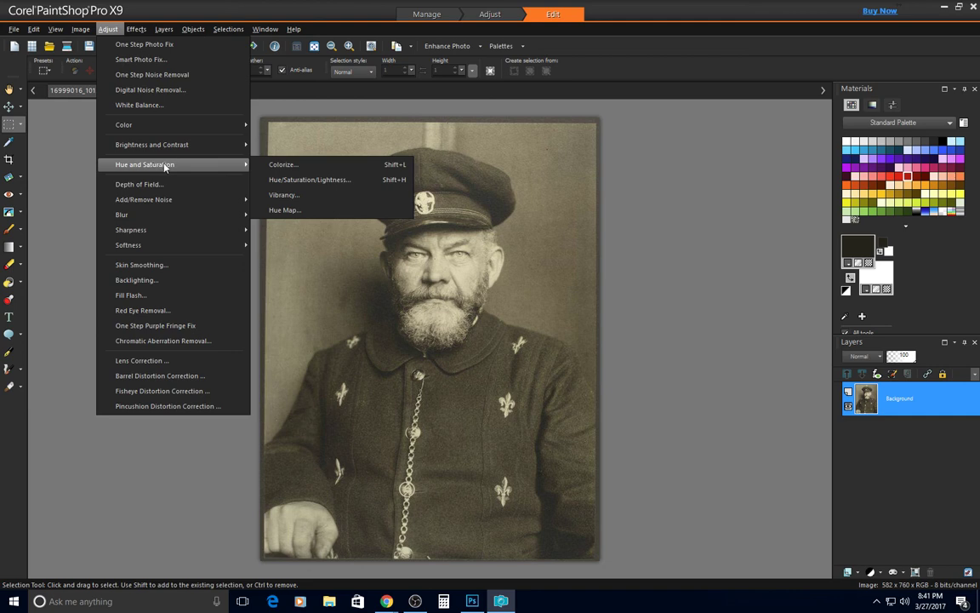
pyautogui.click(336, 180)
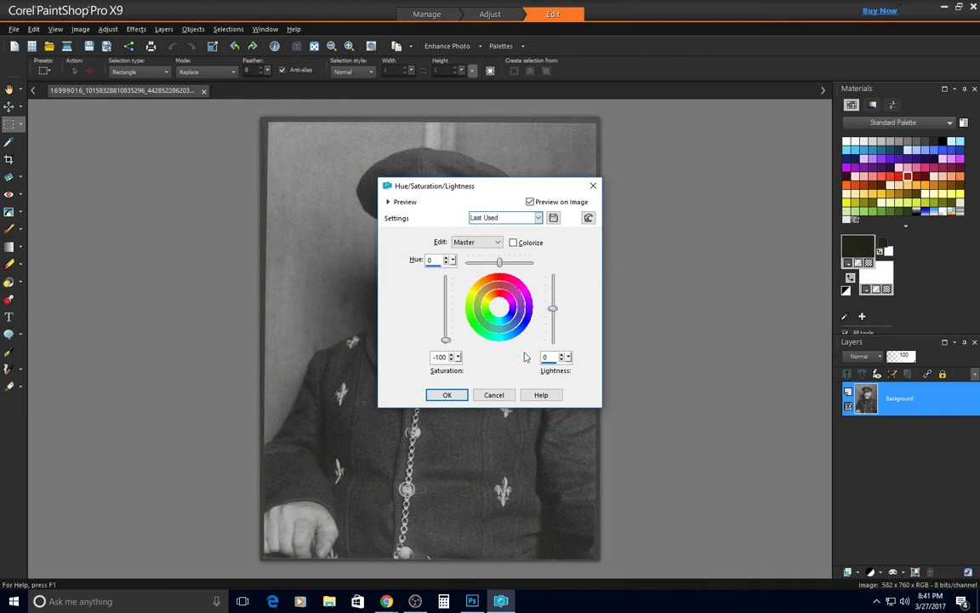
pyautogui.moveTo(446, 341)
pyautogui.mouseDown()
pyautogui.moveTo(445, 304)
pyautogui.moveTo(446, 342)
pyautogui.mouseUp()
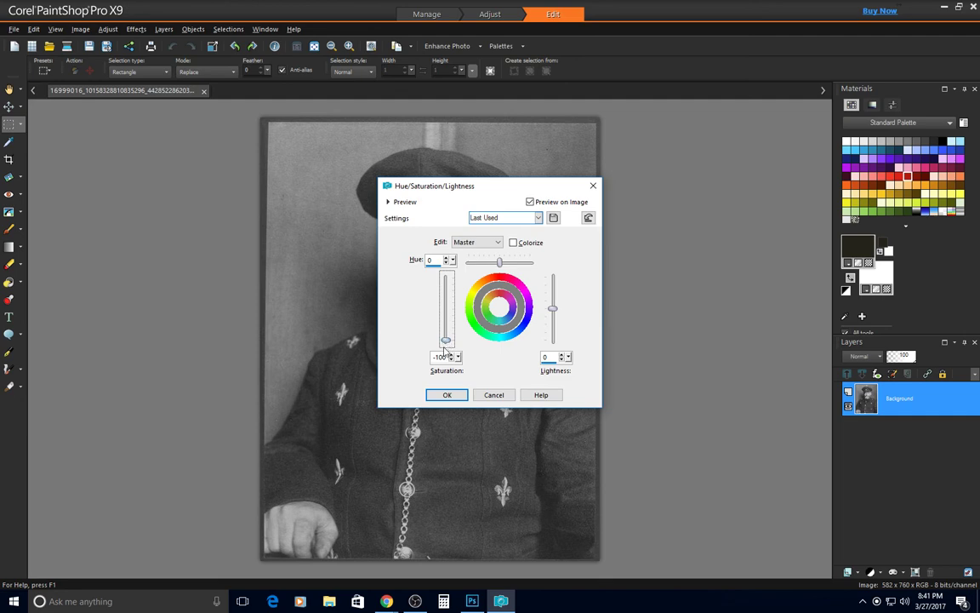
pyautogui.click(538, 218)
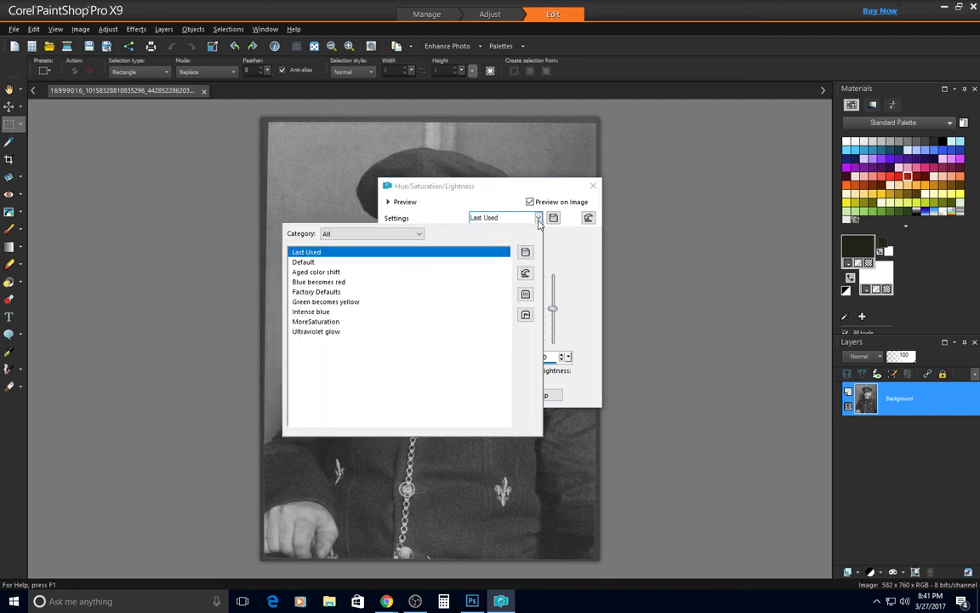
pyautogui.click(538, 218)
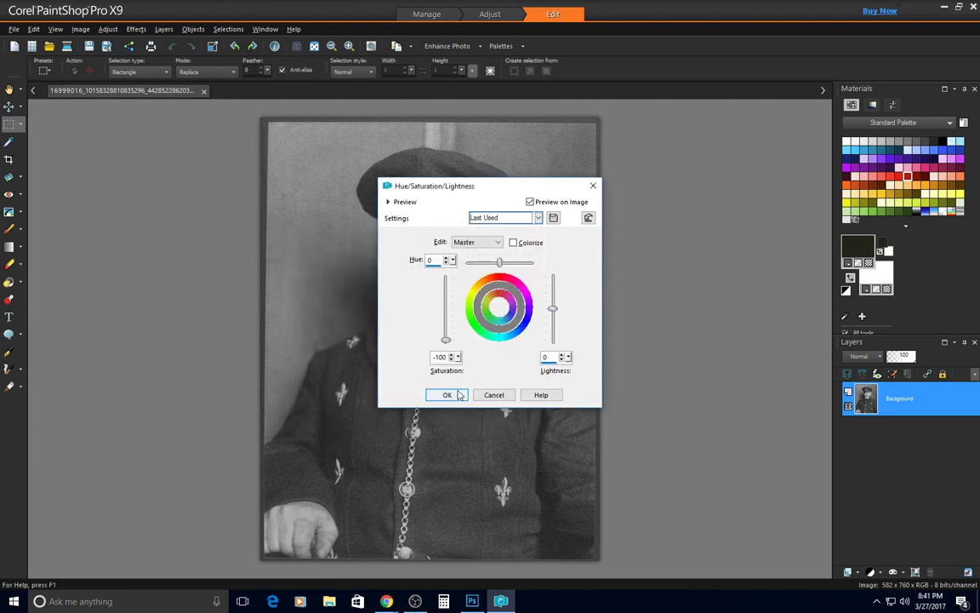
pyautogui.click(445, 394)
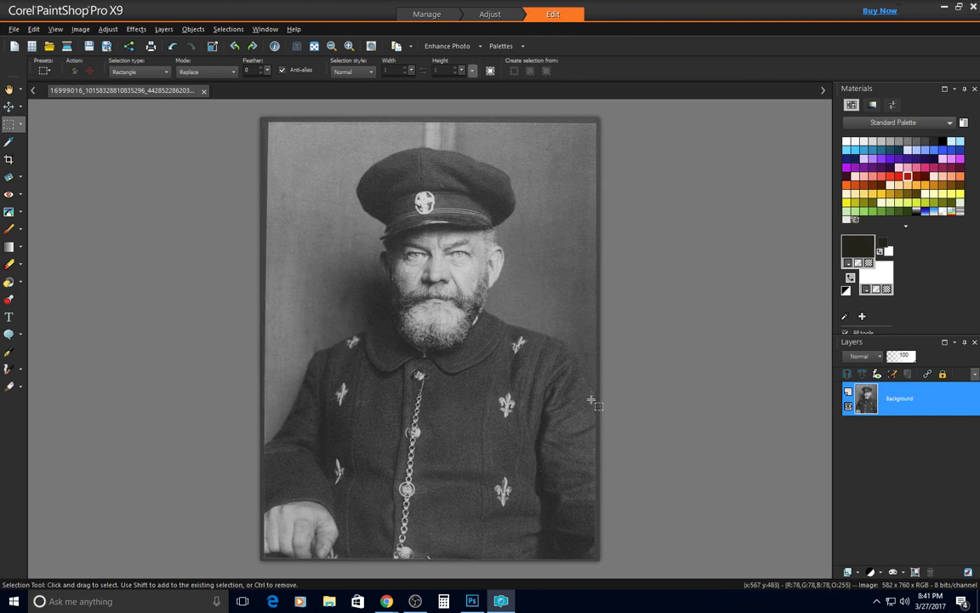
# Remove the dark speck on the bridge of the man's nose with the Scratch Remover
pyautogui.scroll(1, 591, 400)
pyautogui.scroll(-1, 592, 400)
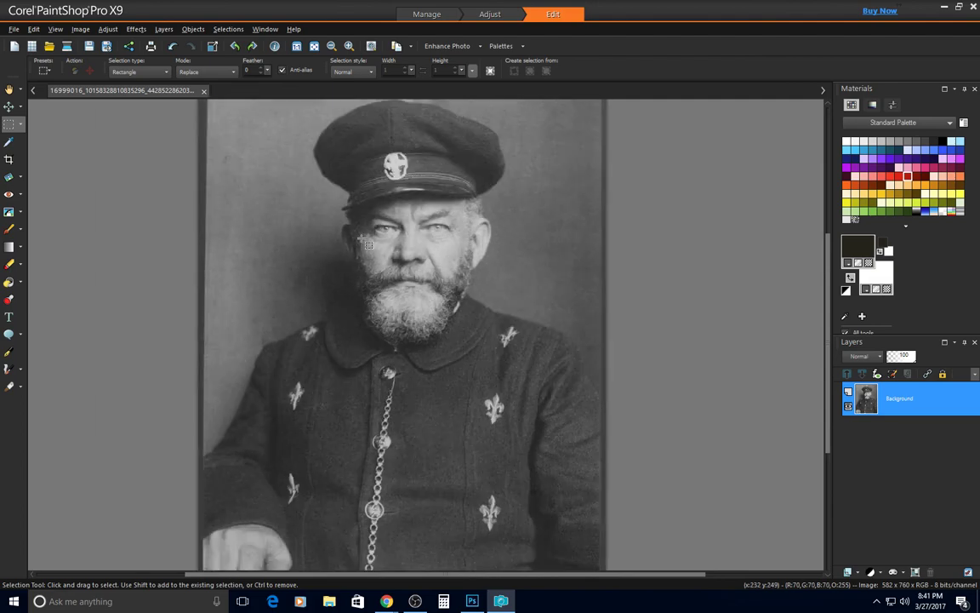
pyautogui.scroll(1, 367, 244)
pyautogui.scroll(2, 328, 268)
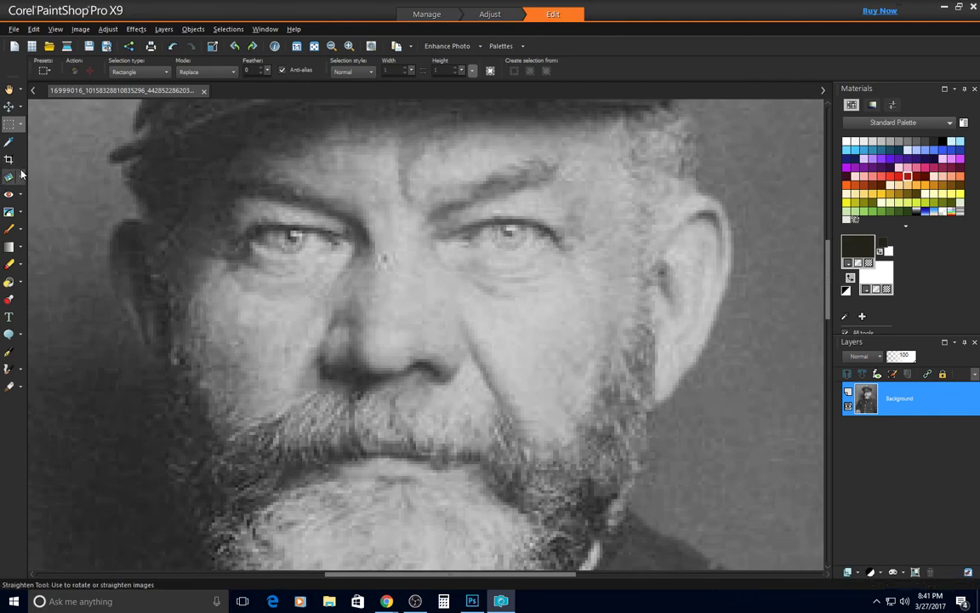
pyautogui.click(19, 215)
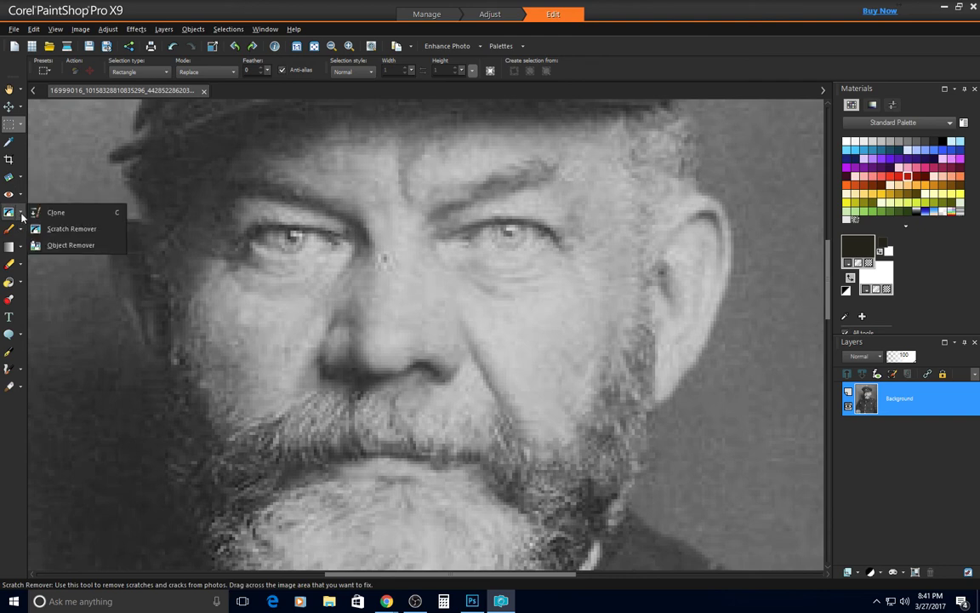
pyautogui.click(77, 230)
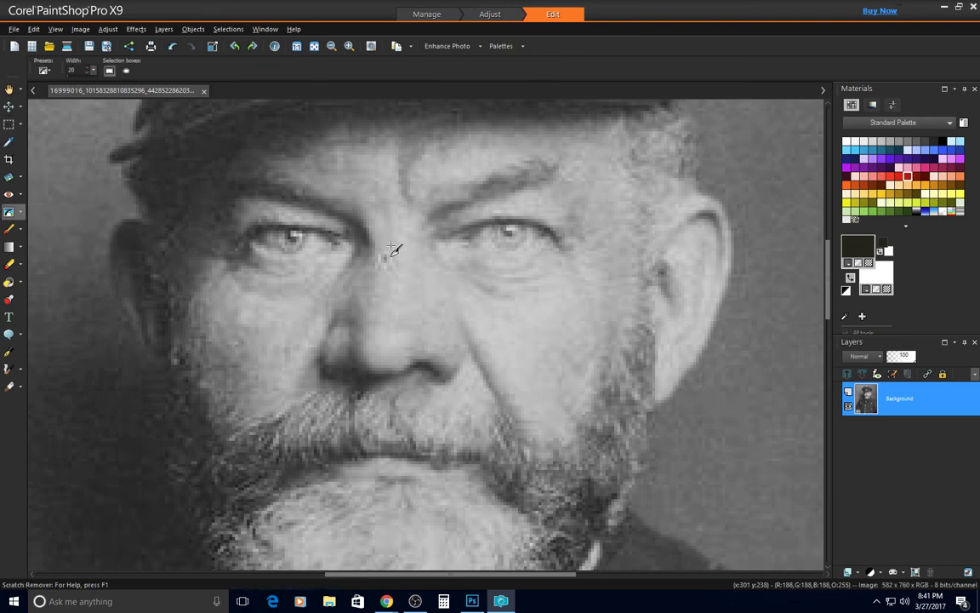
pyautogui.moveTo(374, 254); pyautogui.dragTo(399, 279)
pyautogui.moveTo(399, 279); pyautogui.dragTo(399, 280)
pyautogui.moveTo(382, 257); pyautogui.dragTo(397, 274)
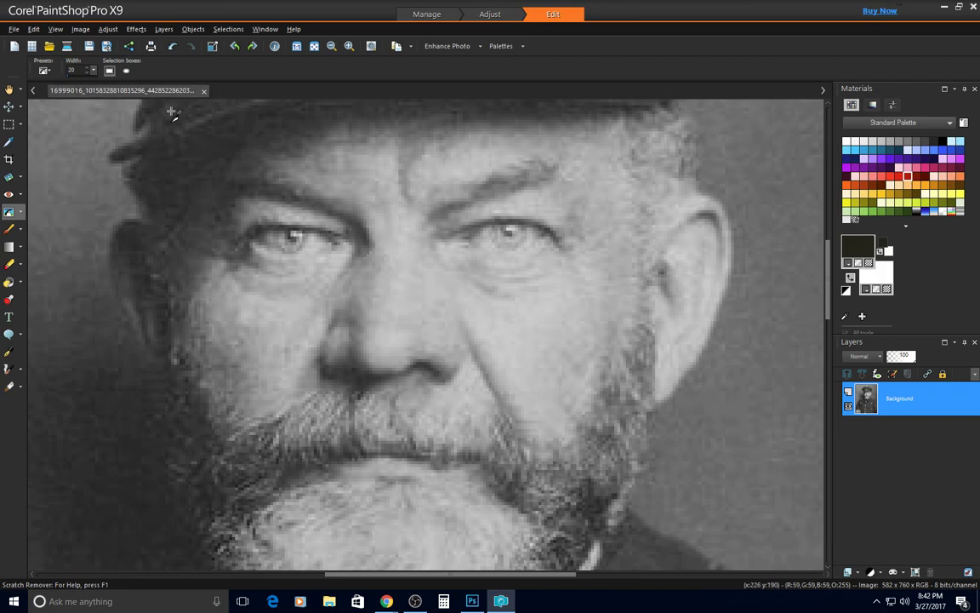
pyautogui.scroll(3, 343, 300)
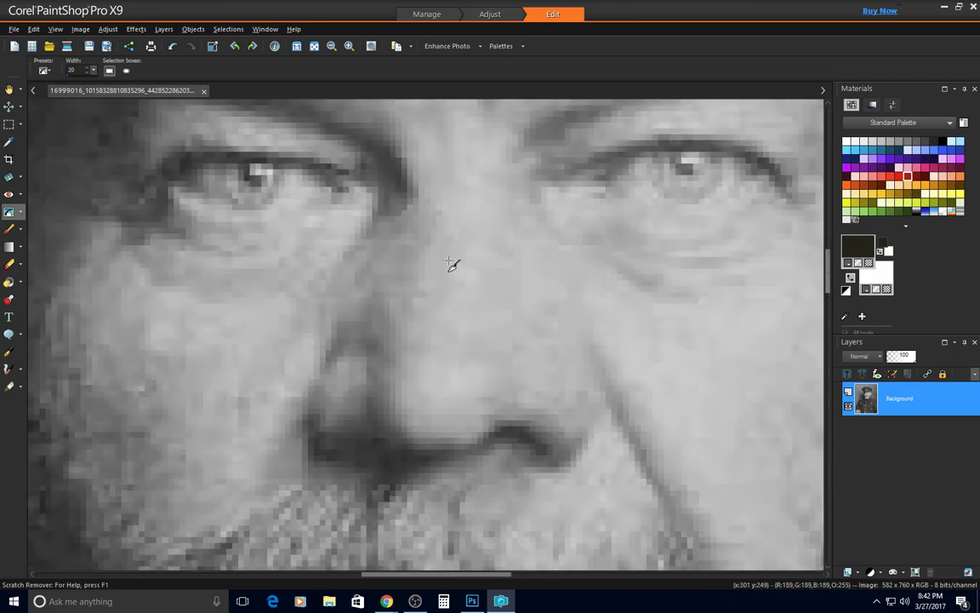
pyautogui.scroll(-6, 452, 265)
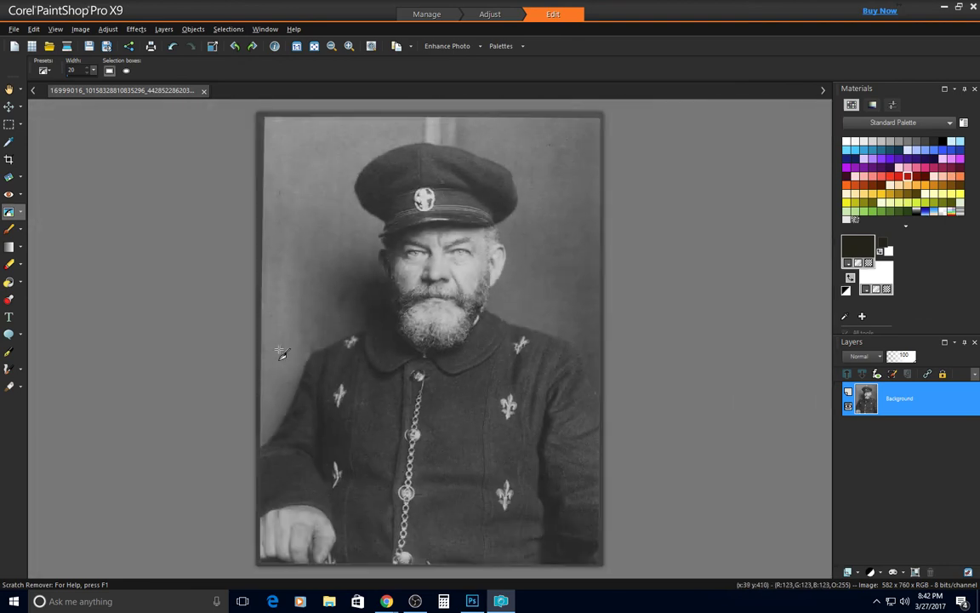
# Clean the specks from the backdrop to the left of the man with the Clone brush, sampling clean wall nearby
pyautogui.scroll(2, 287, 146)
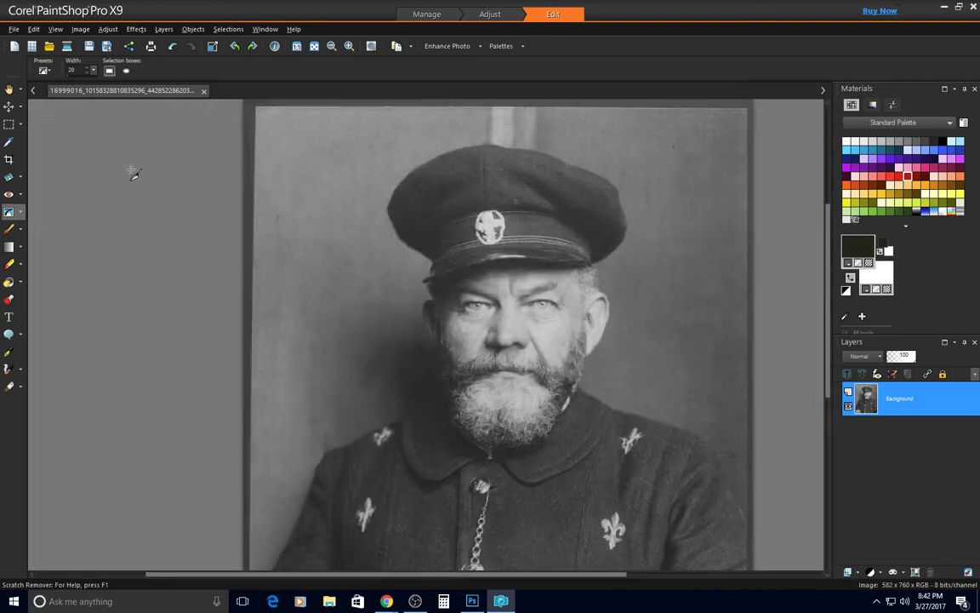
pyautogui.click(16, 216)
pyautogui.click(38, 191)
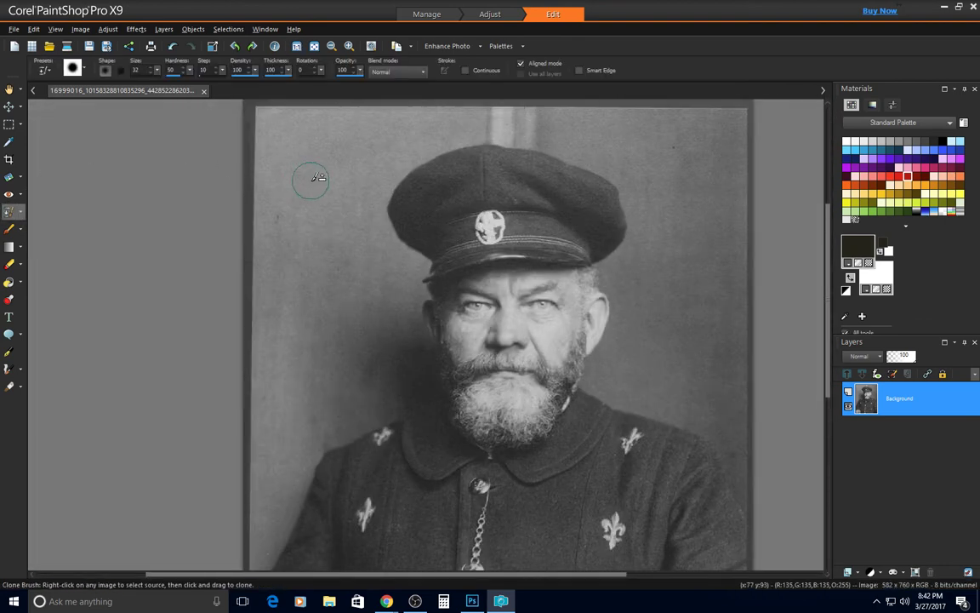
pyautogui.rightClick(326, 233)
pyautogui.moveTo(288, 212)
pyautogui.mouseDown()
pyautogui.moveTo(329, 299)
pyautogui.moveTo(327, 363)
pyautogui.moveTo(298, 222)
pyautogui.moveTo(308, 132)
pyautogui.moveTo(308, 251)
pyautogui.moveTo(293, 230)
pyautogui.moveTo(313, 272)
pyautogui.moveTo(322, 263)
pyautogui.moveTo(278, 273)
pyautogui.moveTo(280, 282)
pyautogui.moveTo(314, 246)
pyautogui.mouseUp()
pyautogui.rightClick(314, 247)
pyautogui.rightClick(363, 253)
pyautogui.rightClick(319, 348)
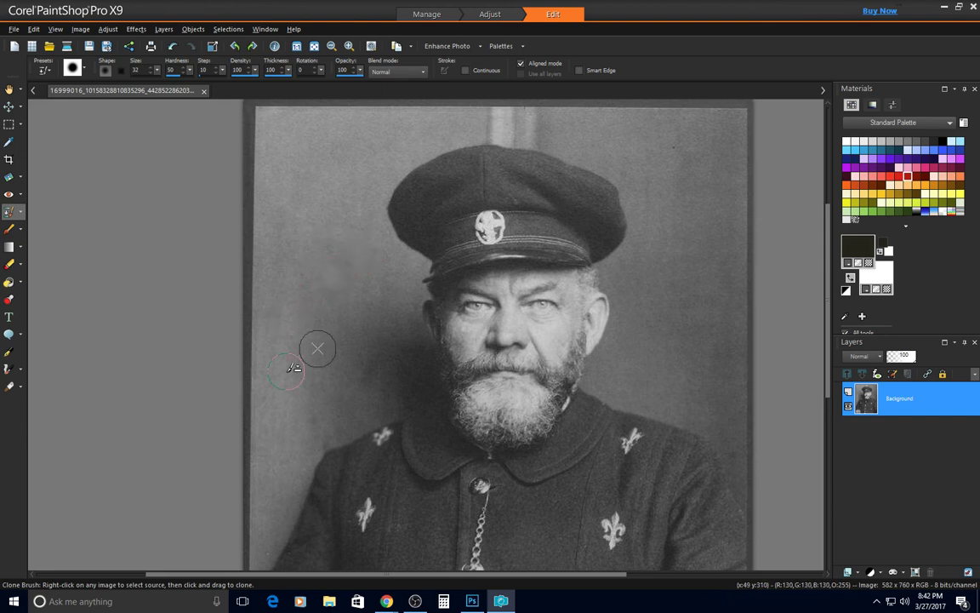
# Try cloning a patch sampled from the left backdrop onto the wall right of the man's face, and undo it
pyautogui.rightClick(289, 194)
pyautogui.click(720, 292)
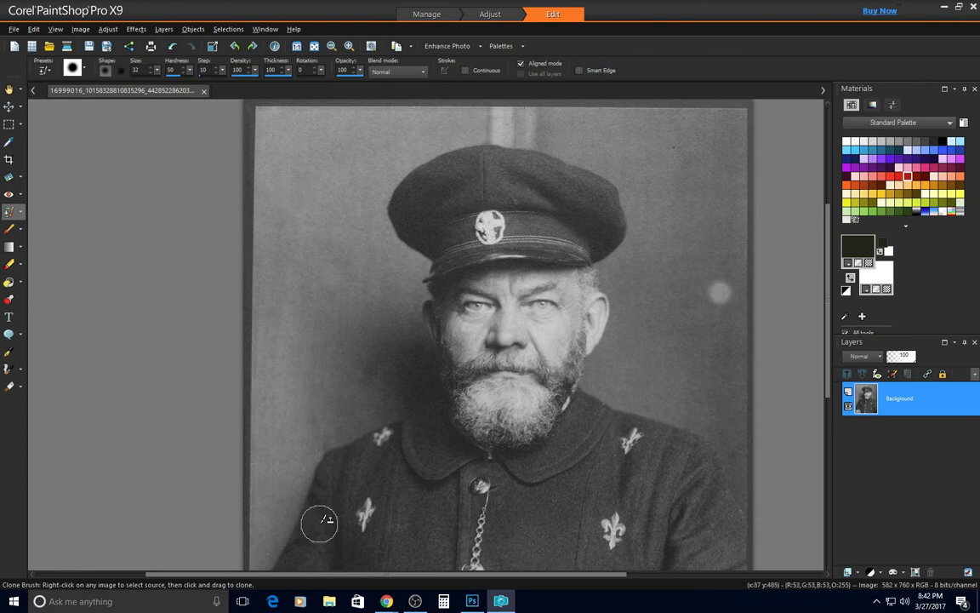
pyautogui.click(34, 29)
pyautogui.click(72, 45)
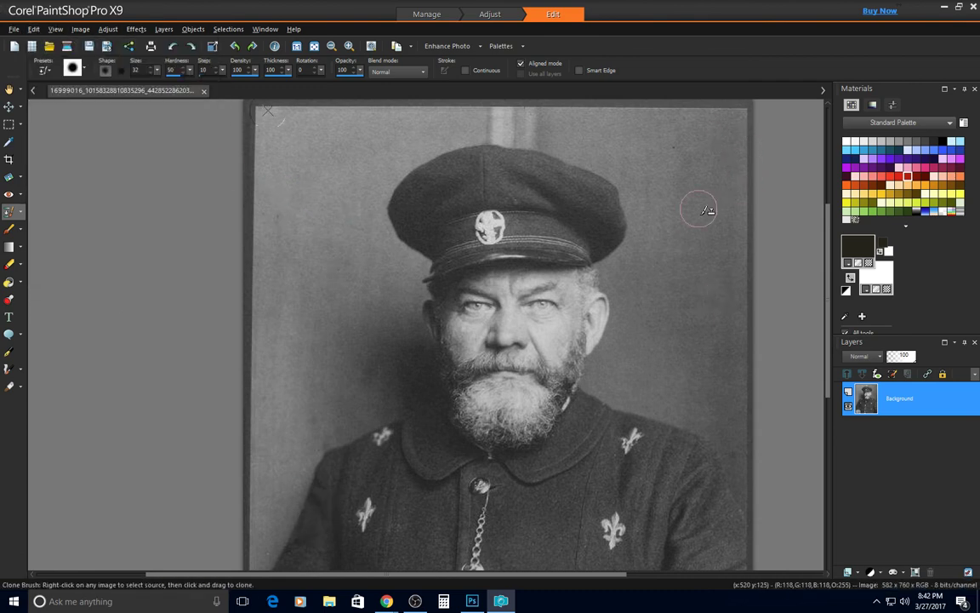
# Try to clone out the dark speck in the backdrop's upper-right area from the wall beside it, and undo the stroke
pyautogui.rightClick(700, 152)
pyautogui.click(661, 146)
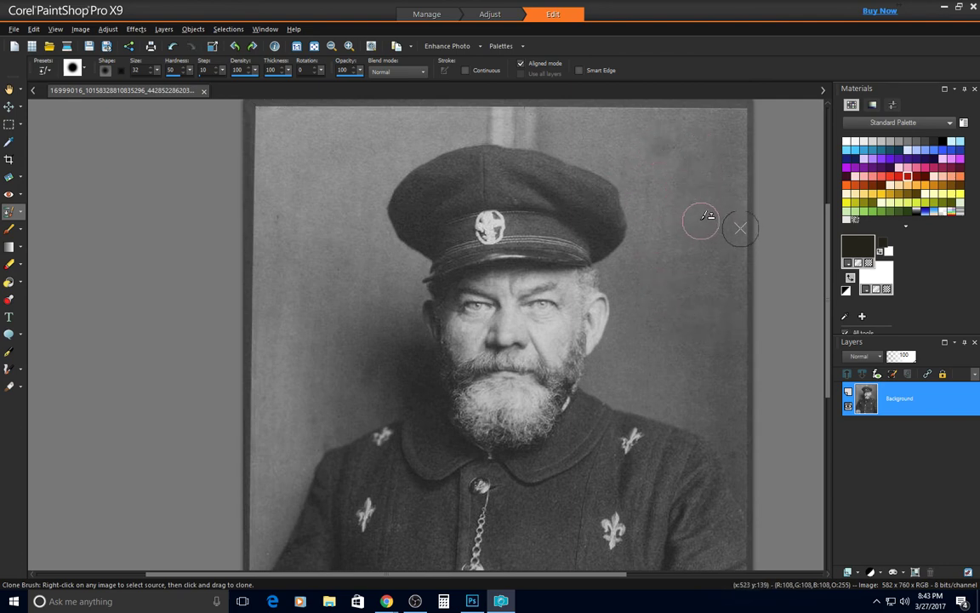
pyautogui.click(34, 29)
pyautogui.click(44, 47)
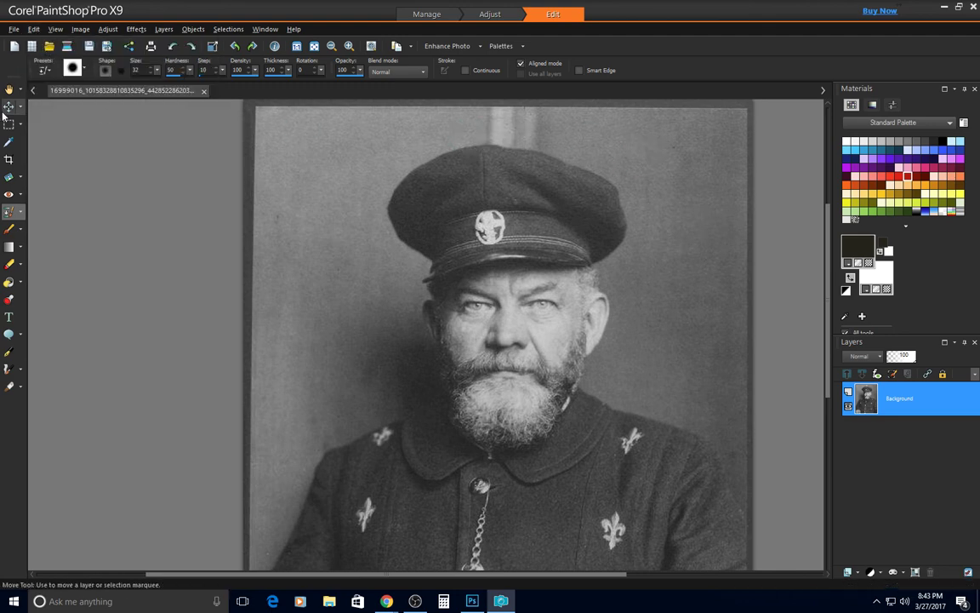
# Set the Clone brush size to 16 and retouch the upper-right speck and the remaining marks on the left backdrop
pyautogui.click(152, 74)
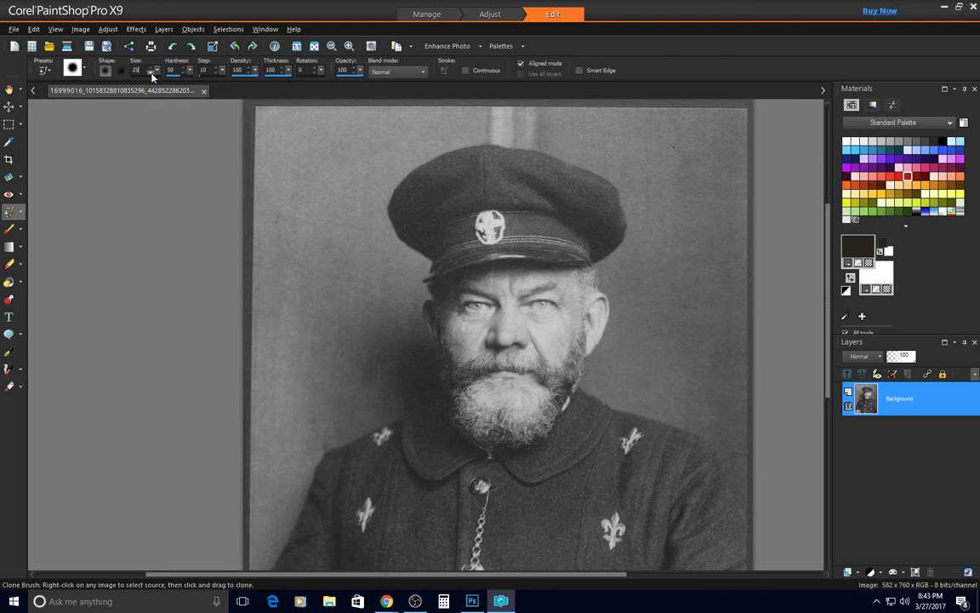
pyautogui.click(153, 75)
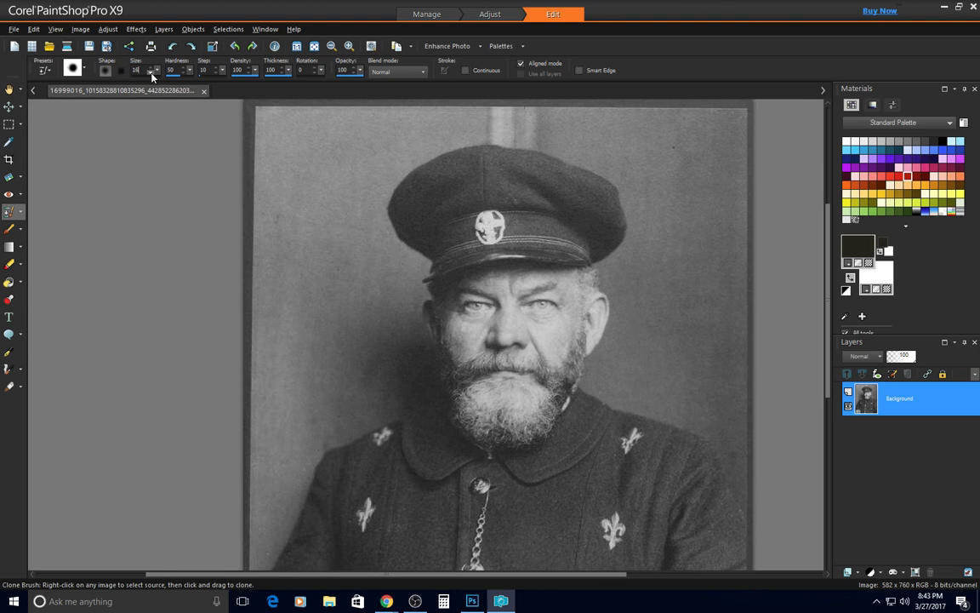
pyautogui.rightClick(677, 132)
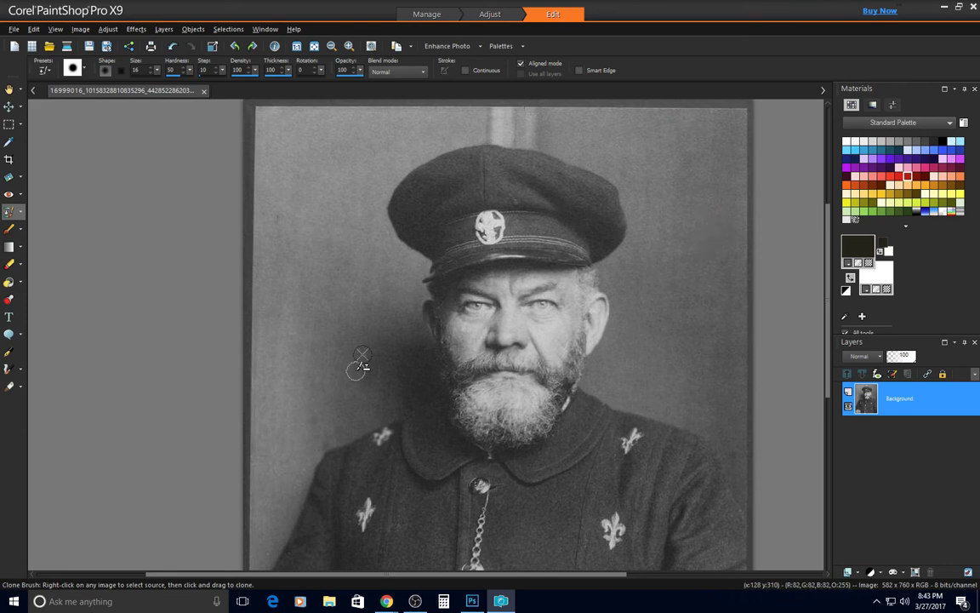
pyautogui.rightClick(280, 428)
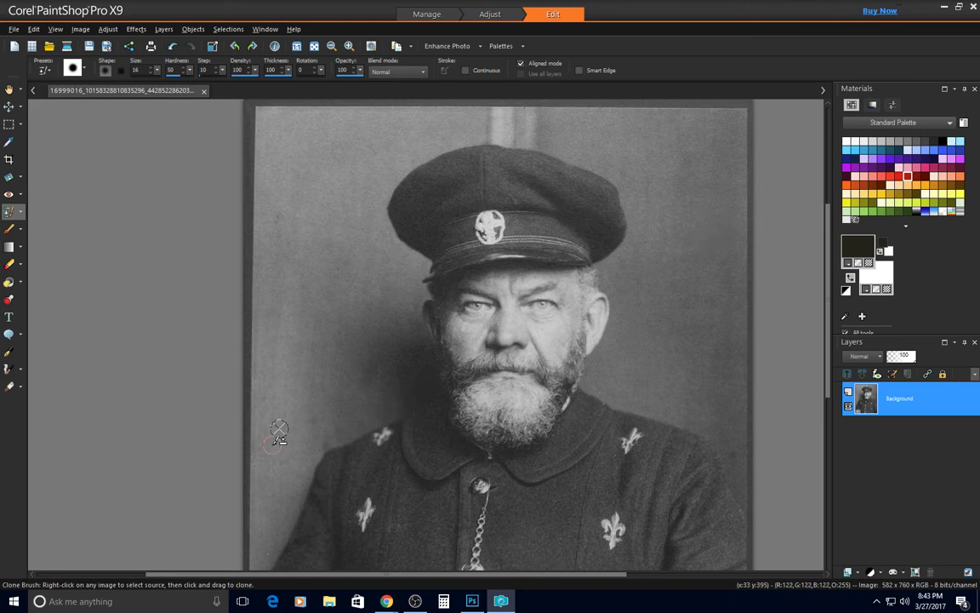
pyautogui.rightClick(276, 199)
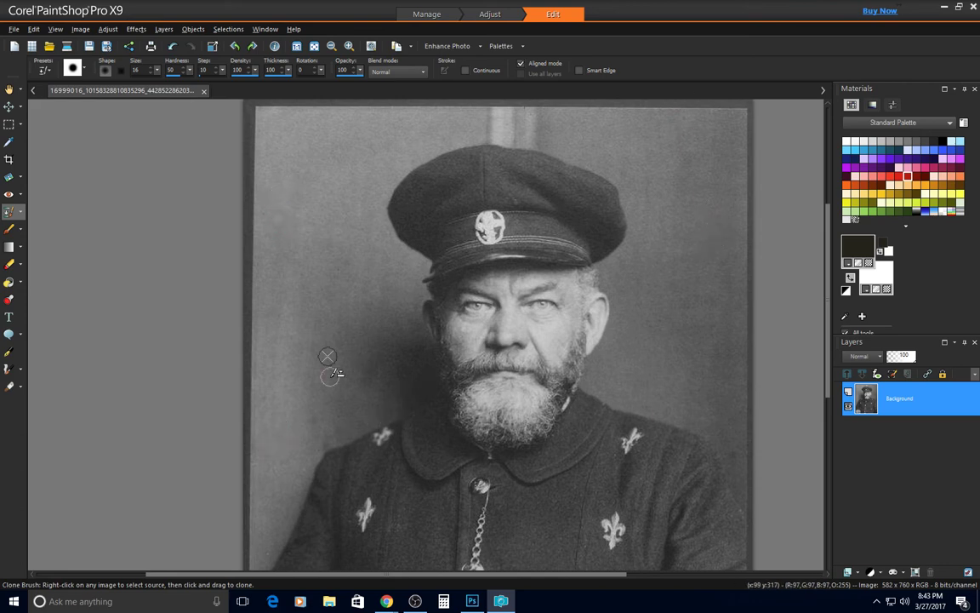
# Switch to the Paint Brush and review its brush tip presets and its size and hardness settings
pyautogui.scroll(-5, 558, 520)
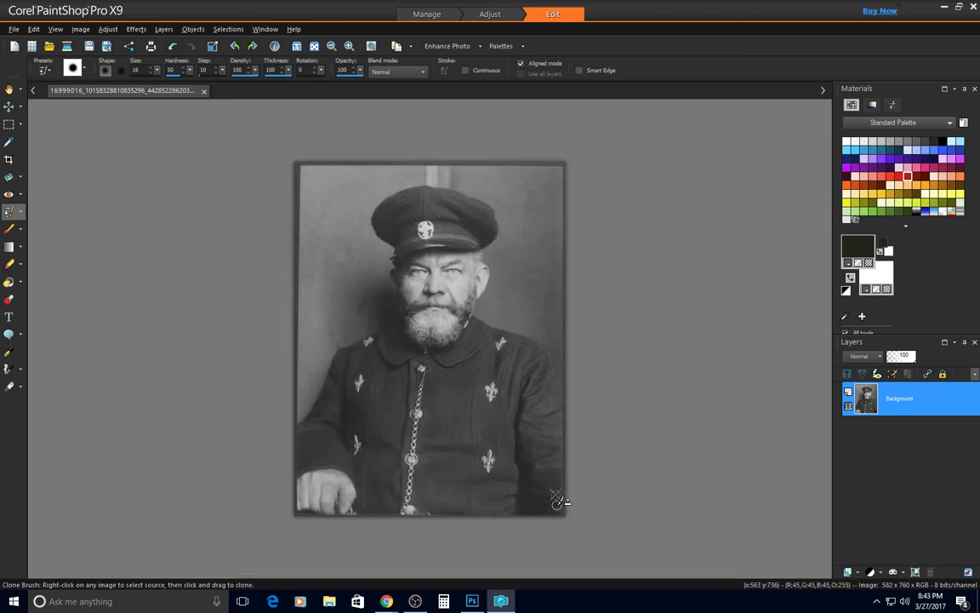
pyautogui.scroll(2, 459, 322)
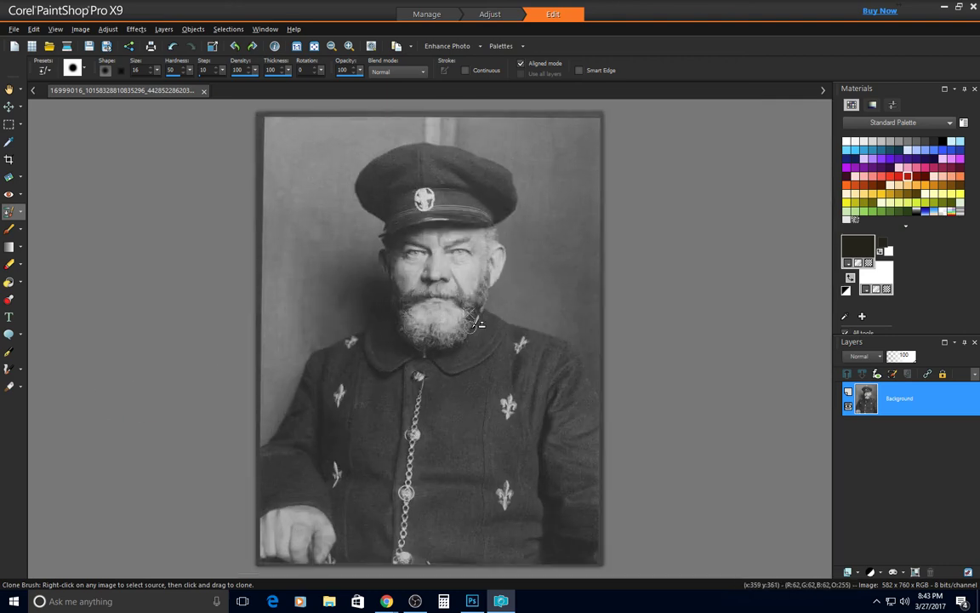
pyautogui.scroll(2, 408, 260)
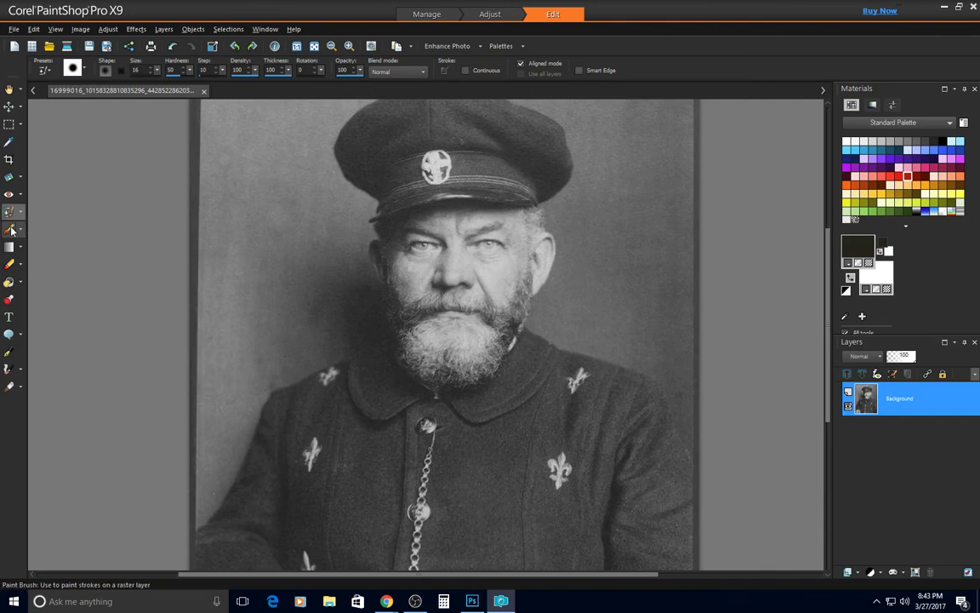
pyautogui.click(9, 229)
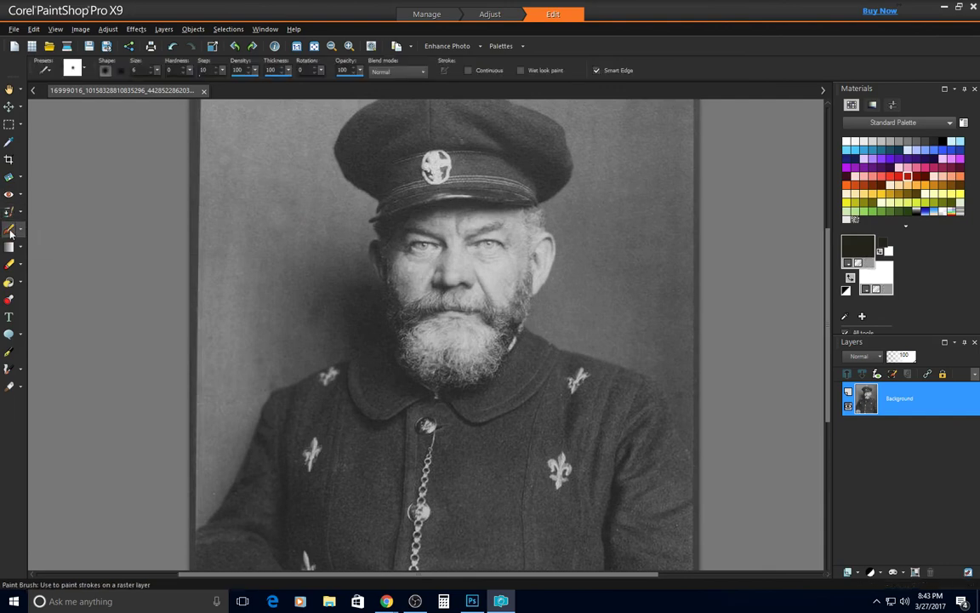
pyautogui.scroll(-1, 23, 230)
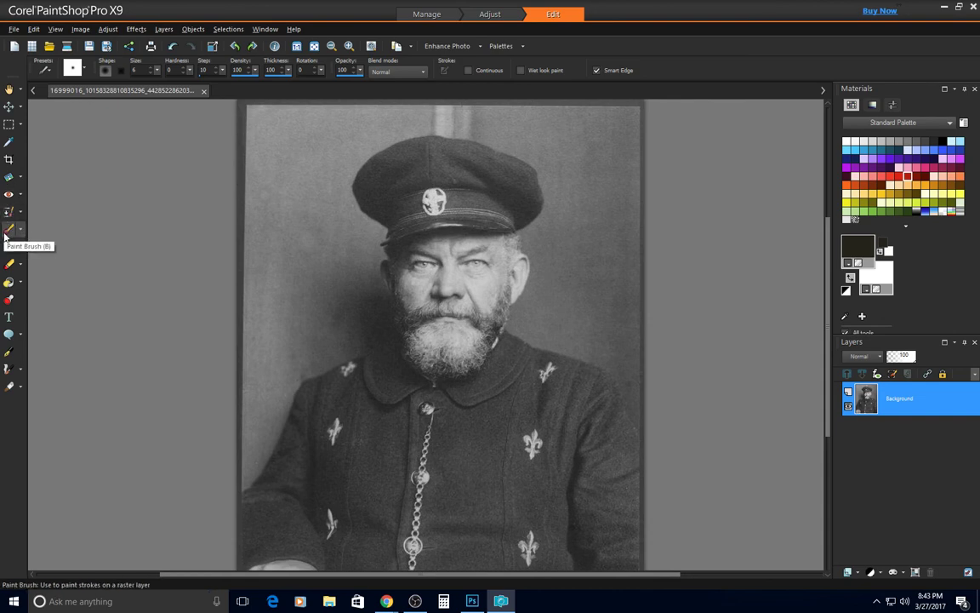
pyautogui.click(74, 67)
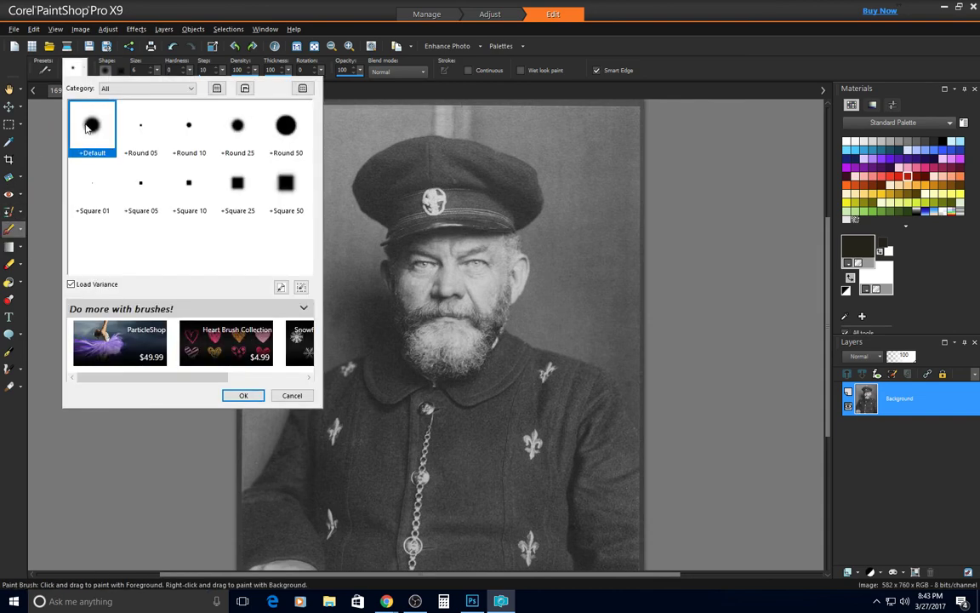
pyautogui.click(70, 68)
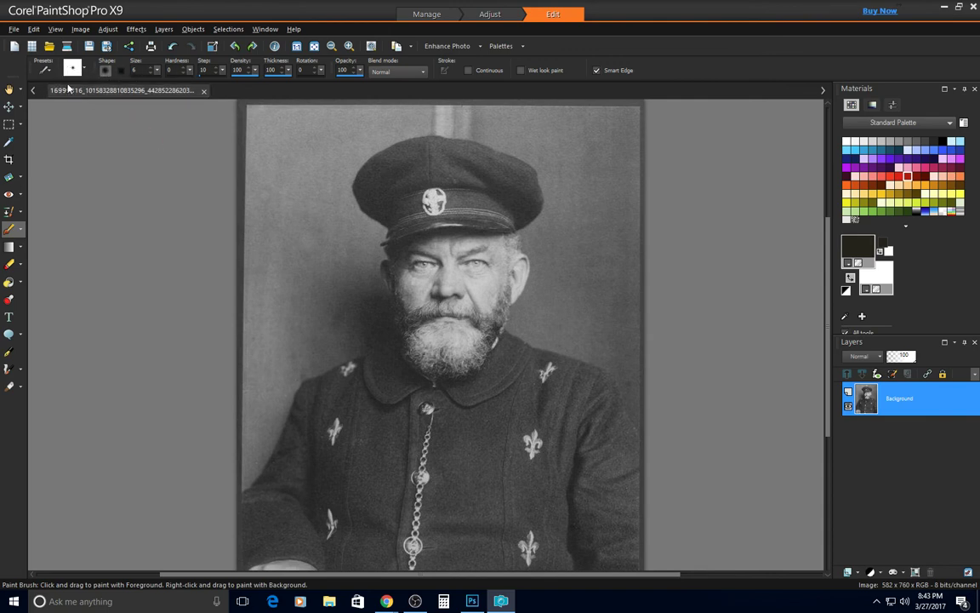
pyautogui.click(149, 73)
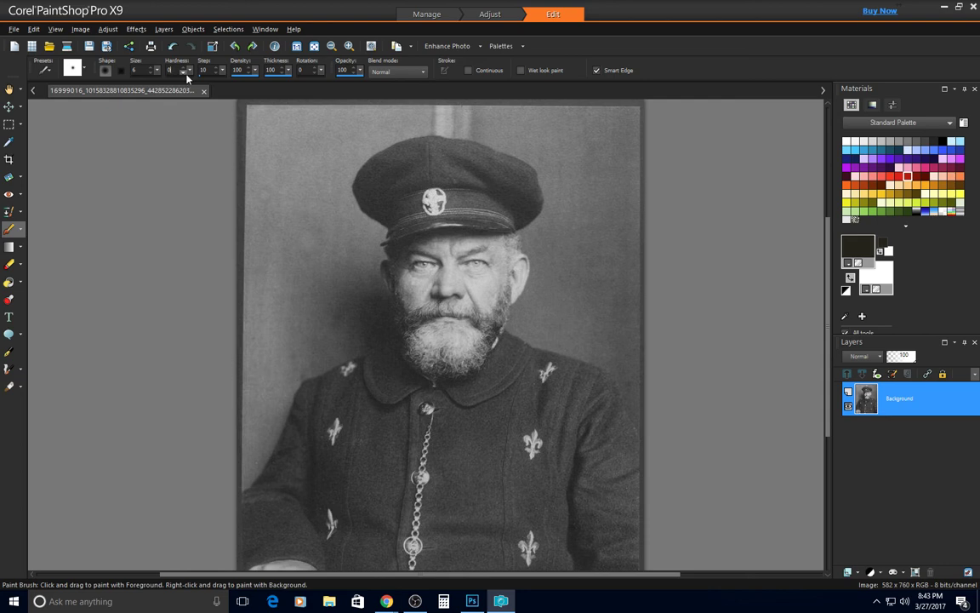
pyautogui.press('Tab')
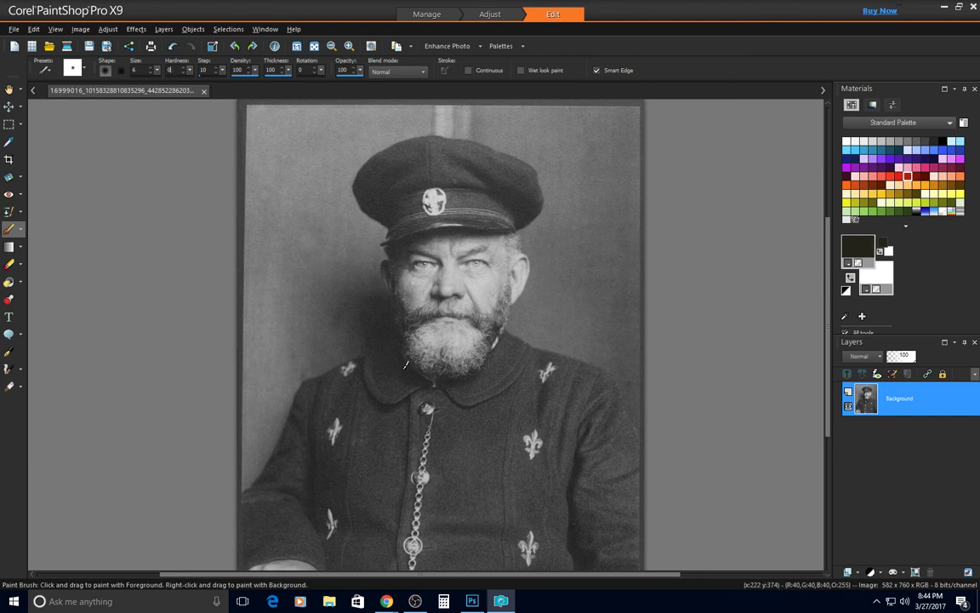
# Increase the portrait's contrast with a Levels adjustment, setting the RGB black point to 33 and the white point to 208
pyautogui.scroll(-1, 508, 464)
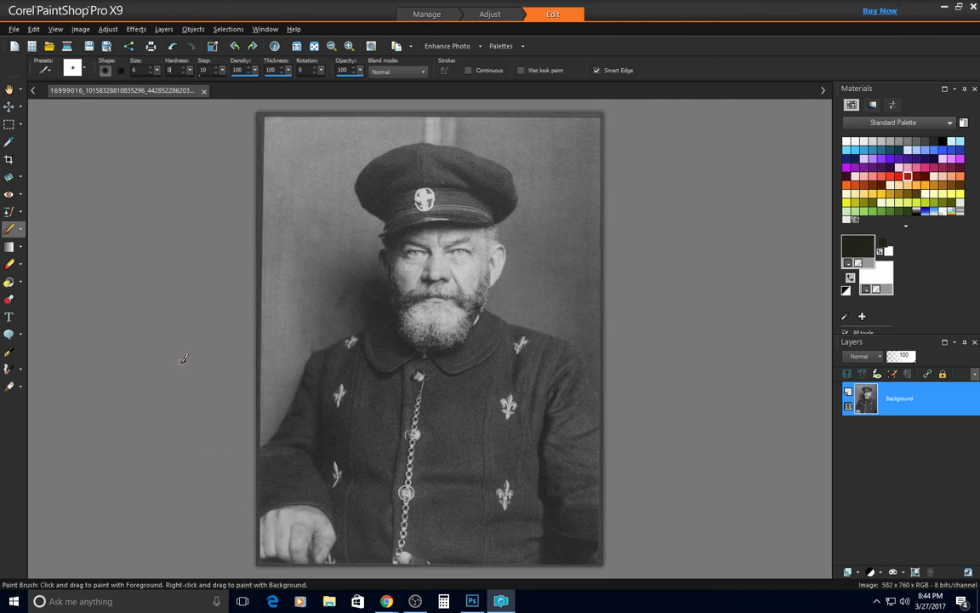
pyautogui.scroll(1, 183, 358)
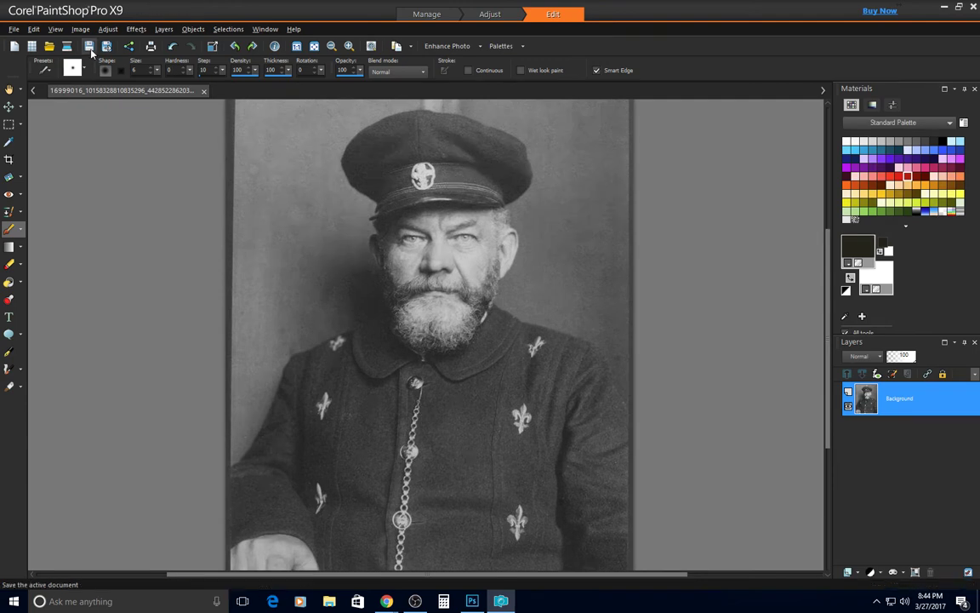
pyautogui.click(108, 29)
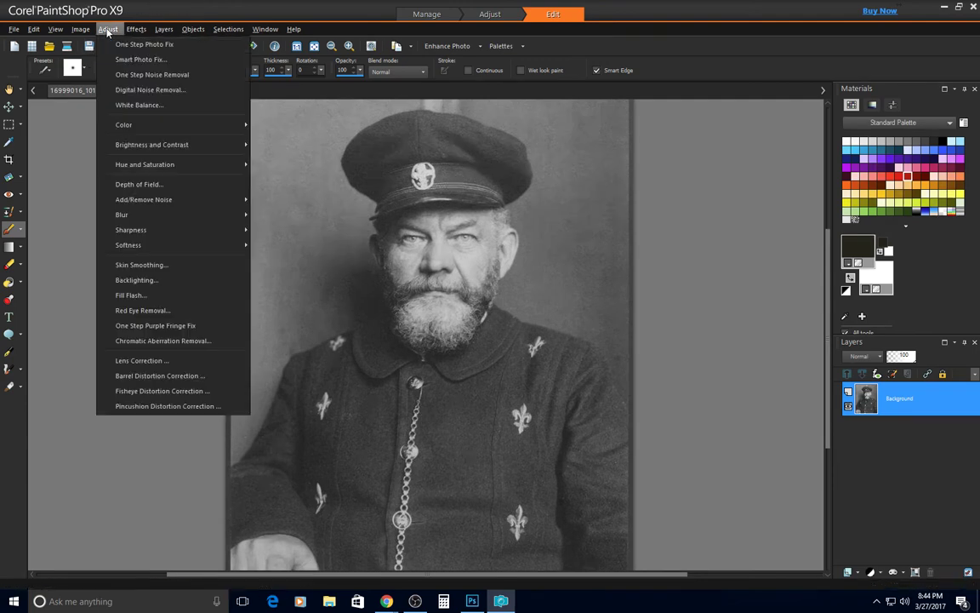
pyautogui.moveTo(204, 146)
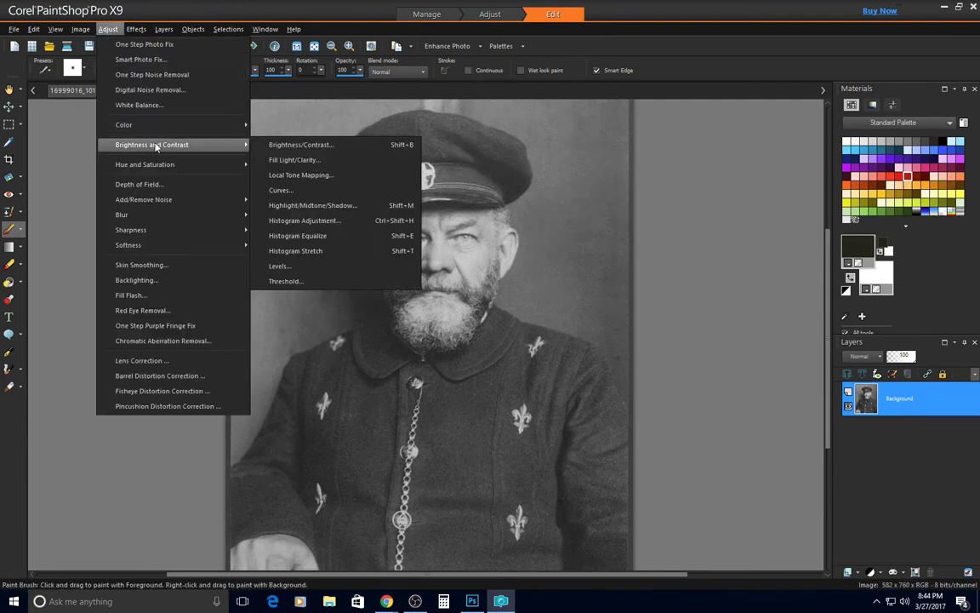
pyautogui.click(350, 268)
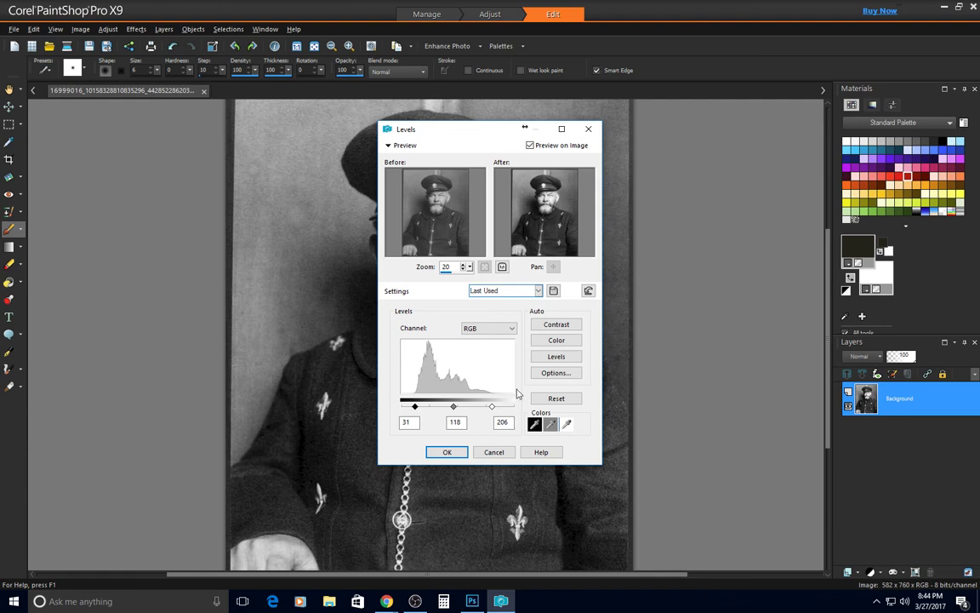
pyautogui.moveTo(415, 407); pyautogui.dragTo(394, 407)
pyautogui.moveTo(492, 406); pyautogui.dragTo(527, 405)
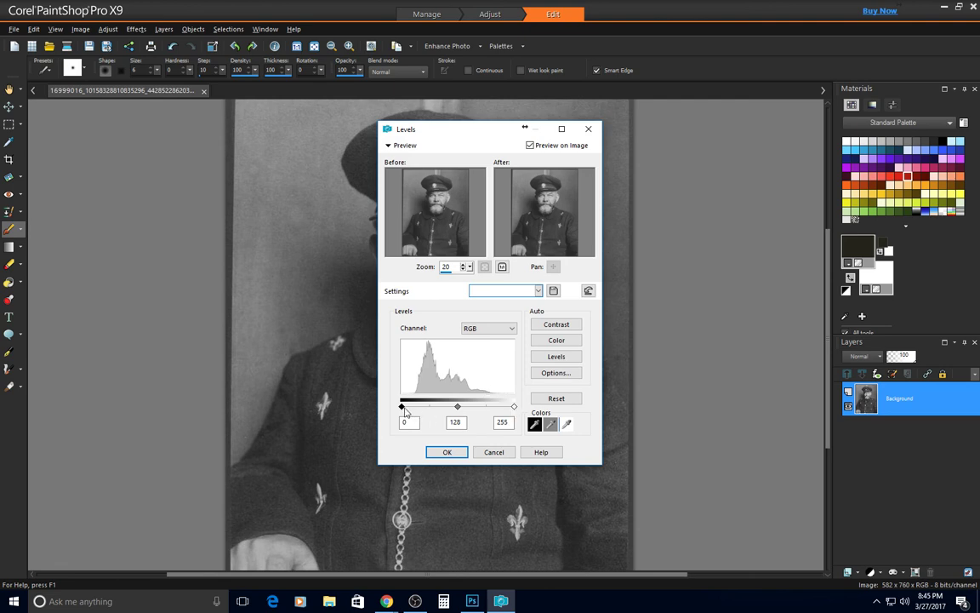
pyautogui.moveTo(402, 406); pyautogui.dragTo(416, 406)
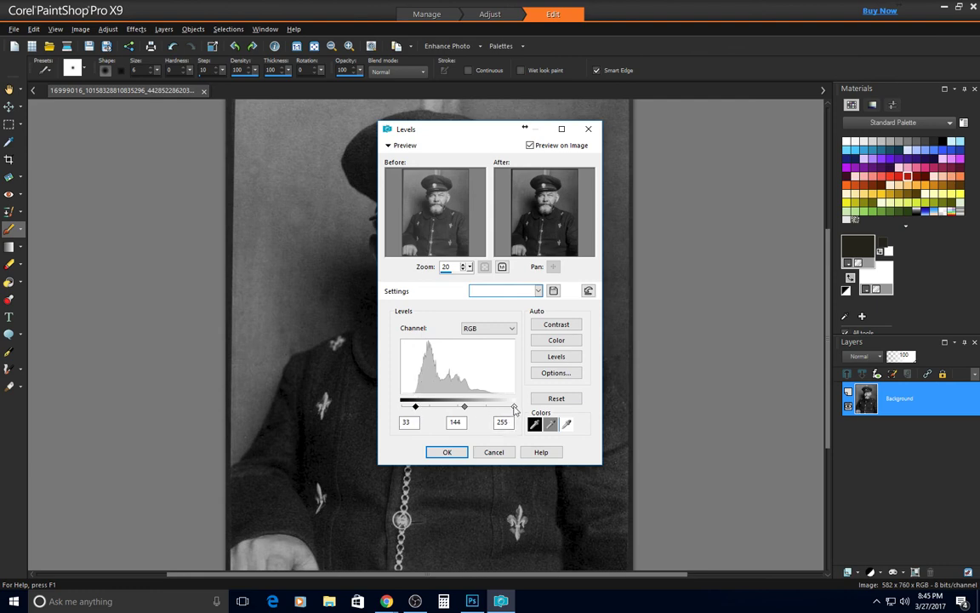
pyautogui.moveTo(513, 407); pyautogui.dragTo(495, 408)
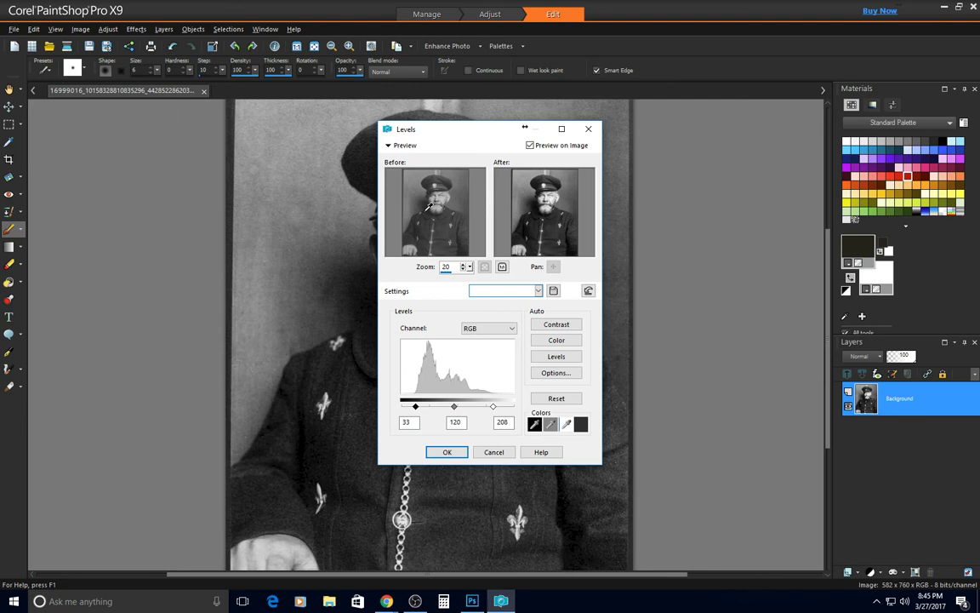
pyautogui.click(448, 452)
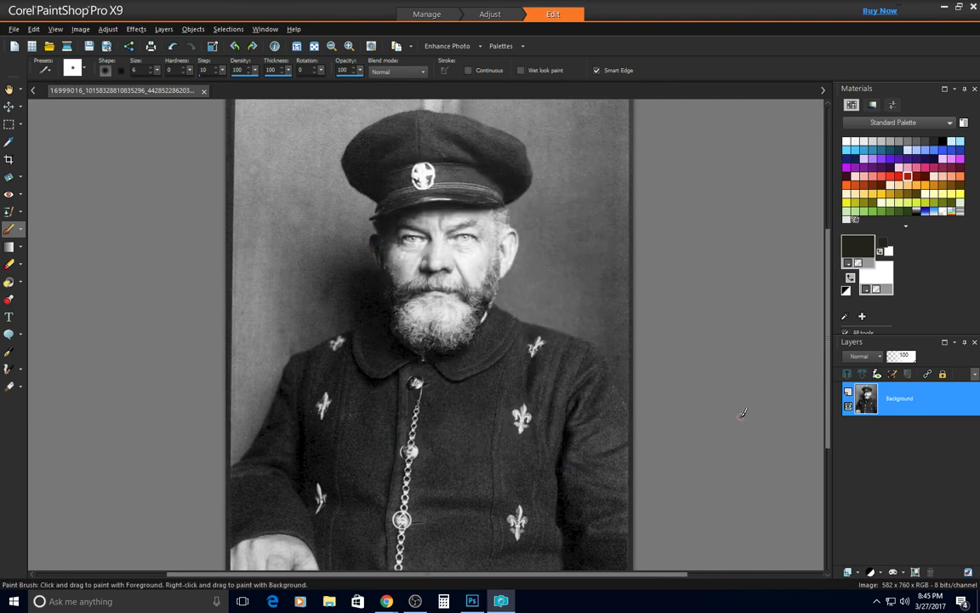
# Undo and redo the Levels adjustment to compare the portrait before and after
pyautogui.click(173, 47)
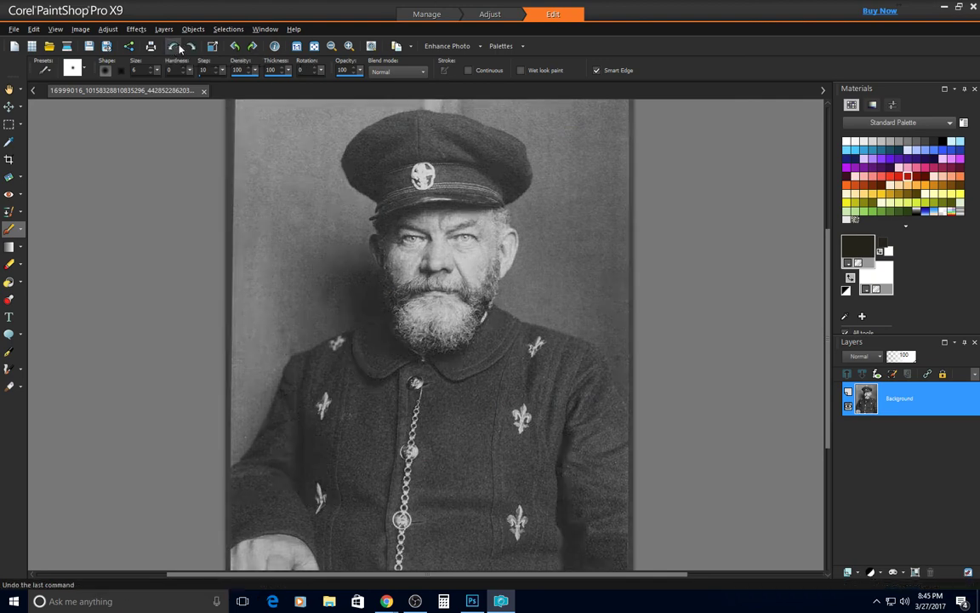
pyautogui.click(194, 48)
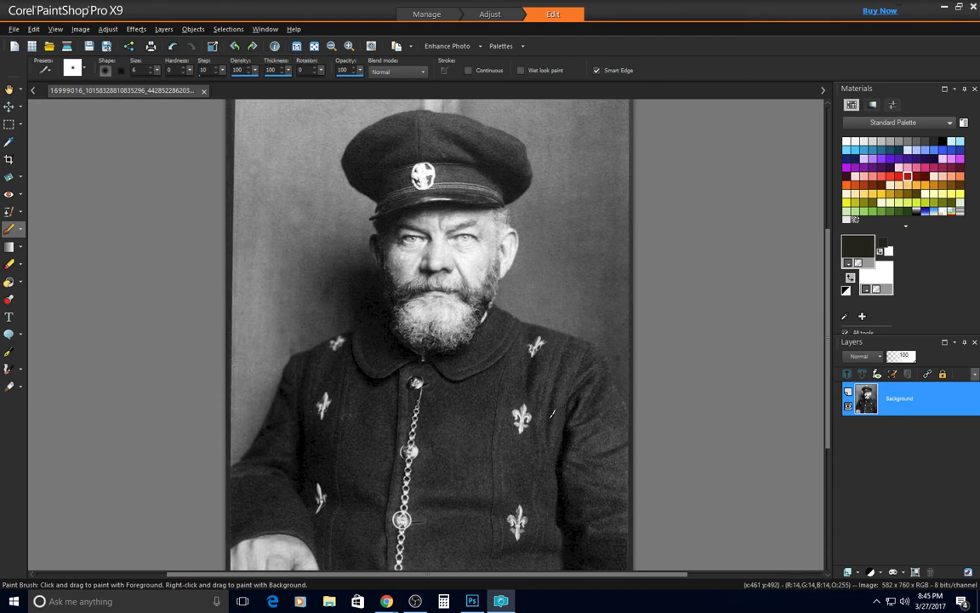
pyautogui.scroll(-1, 589, 423)
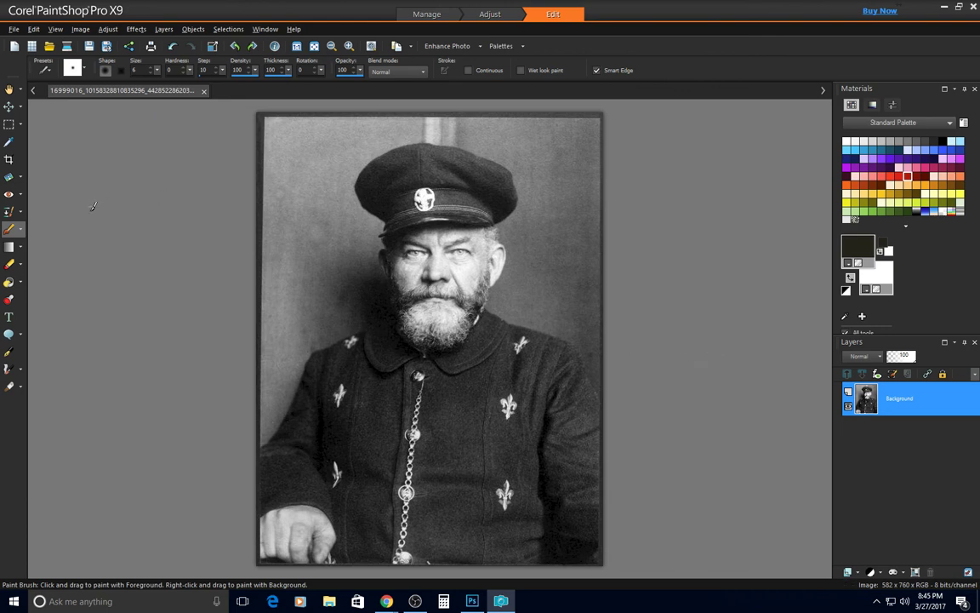
# Add a new raster layer named "skin" above the Background with its blend mode set to Soft Light
pyautogui.click(11, 266)
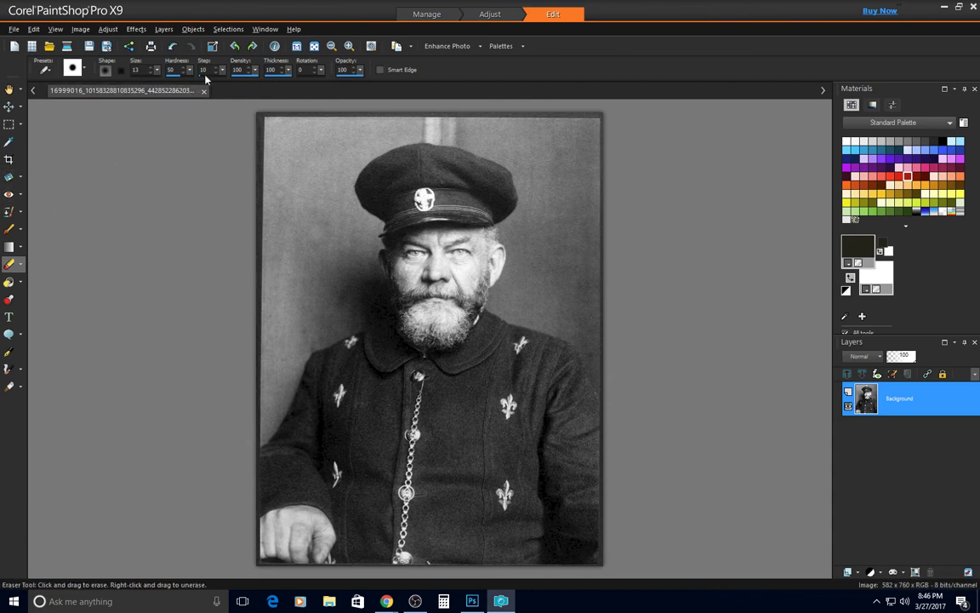
pyautogui.click(7, 229)
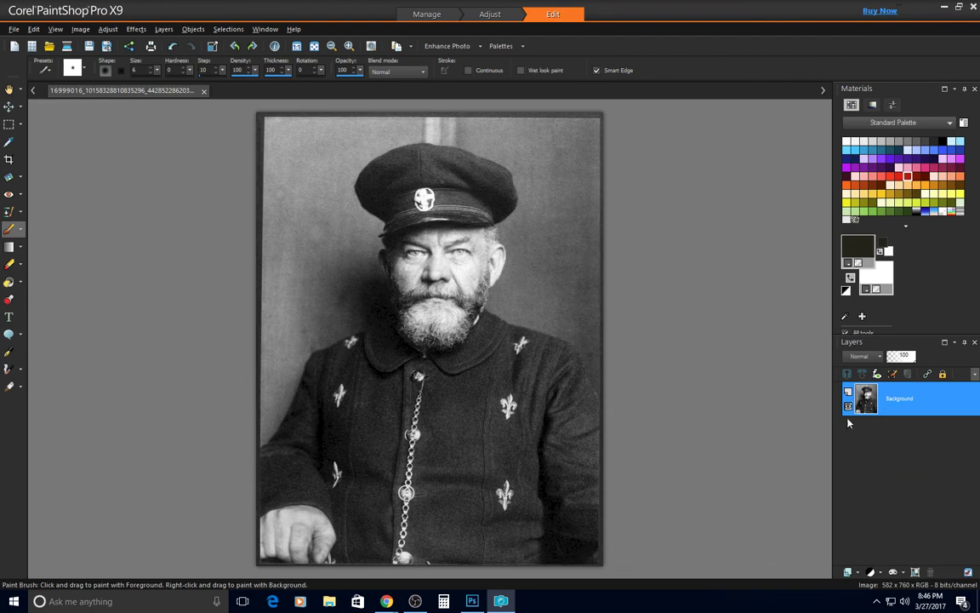
pyautogui.moveTo(848, 403)
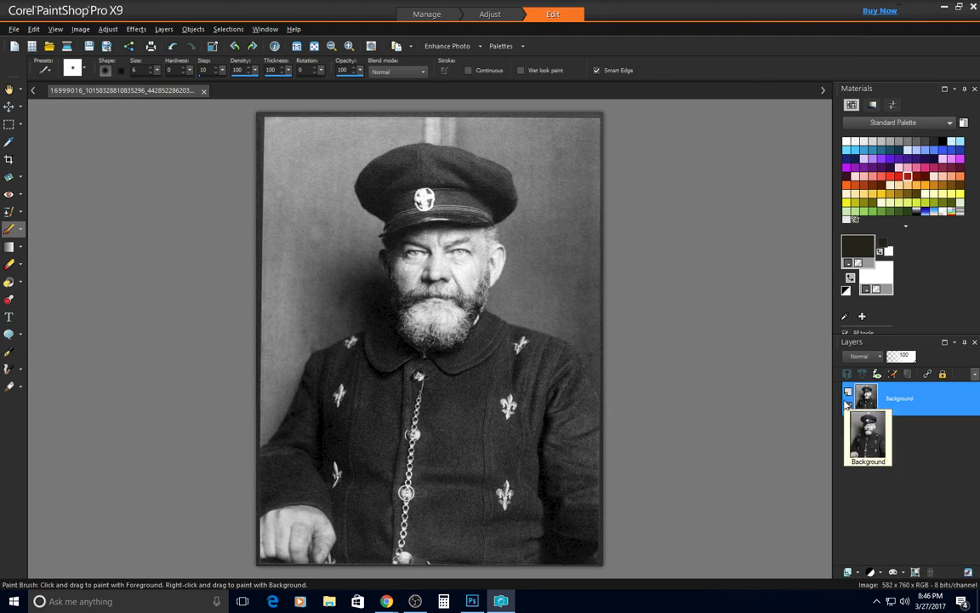
pyautogui.click(850, 572)
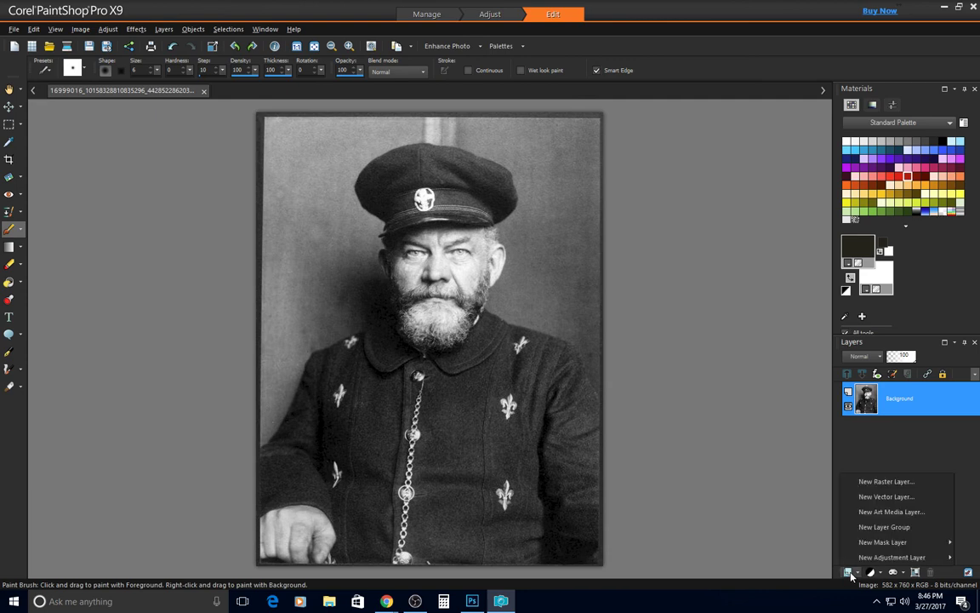
pyautogui.click(881, 482)
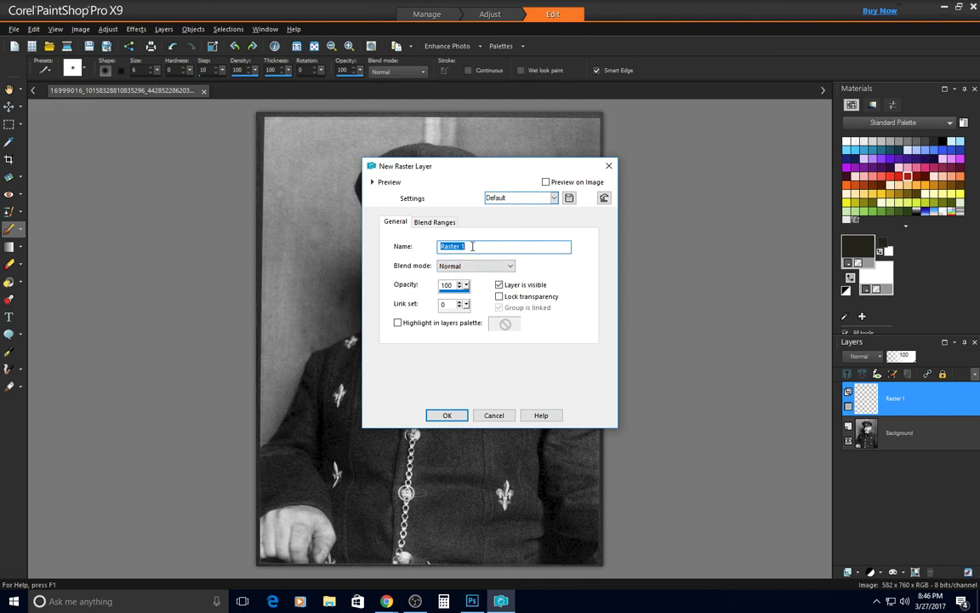
pyautogui.write('skin')
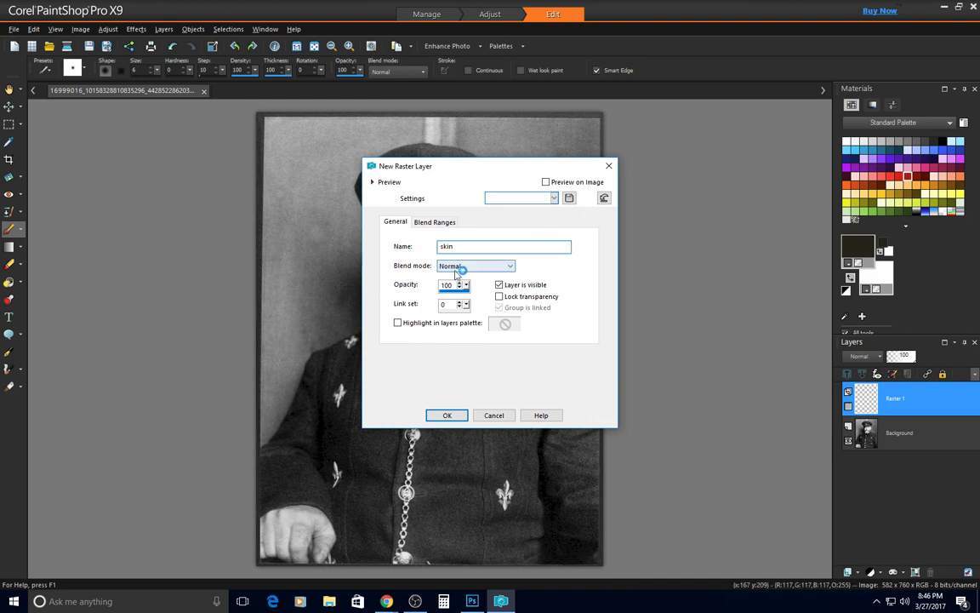
pyautogui.click(481, 267)
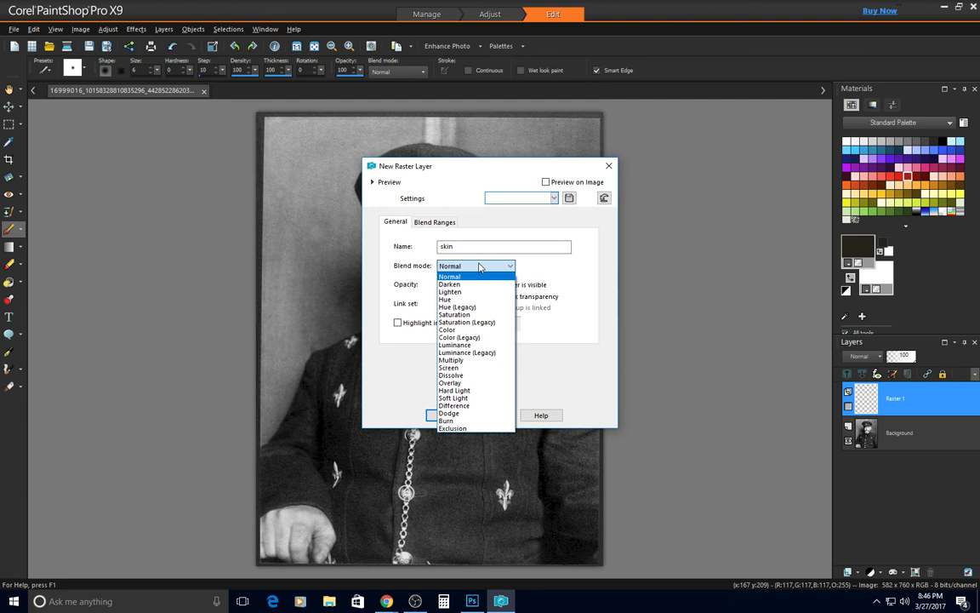
pyautogui.click(479, 267)
pyautogui.click(480, 267)
pyautogui.click(476, 398)
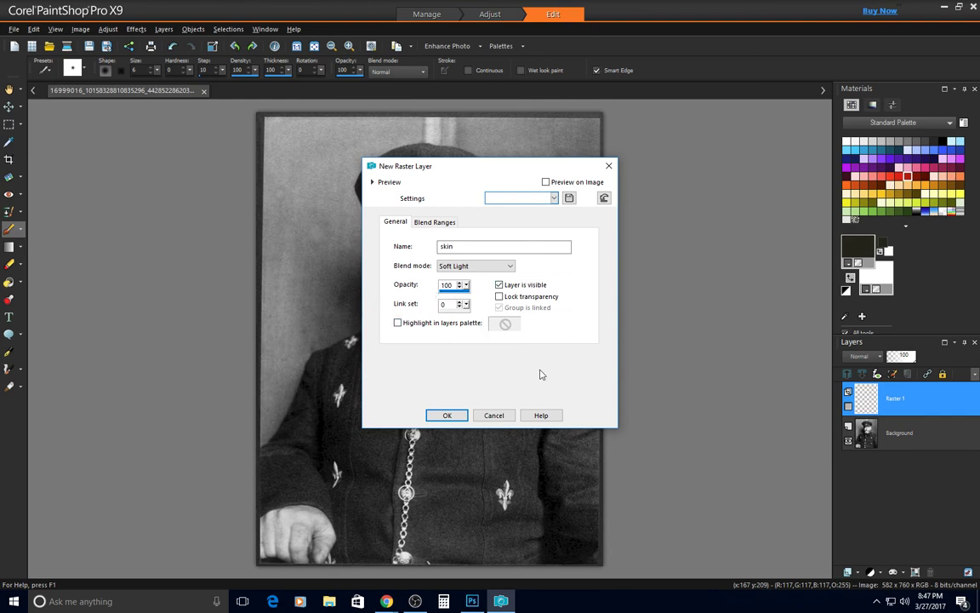
pyautogui.click(447, 415)
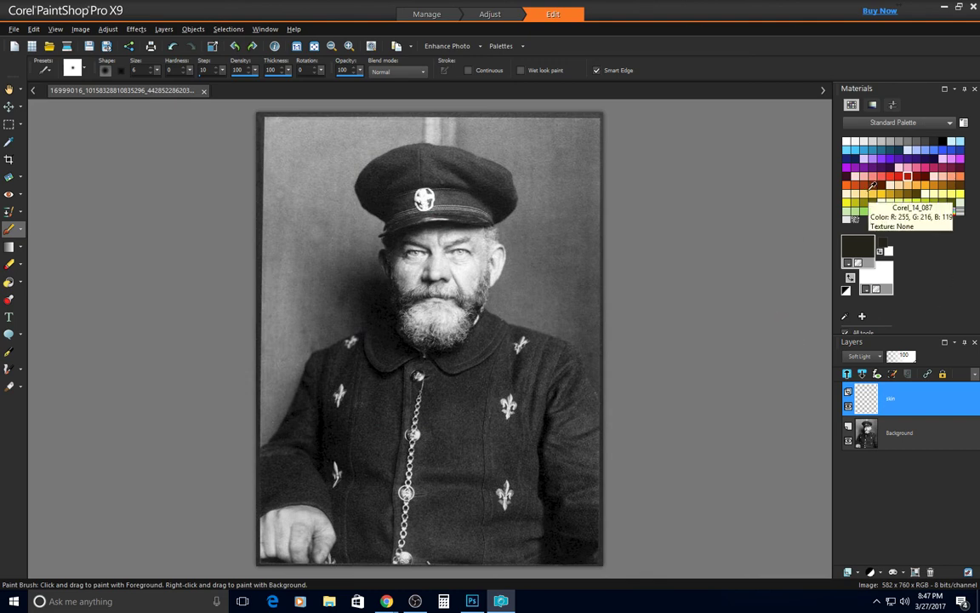
# Set the foreground color to the skin tone #f2ceb4 for the Paint Brush
pyautogui.click(861, 248)
pyautogui.moveTo(507, 144); pyautogui.dragTo(663, 92)
pyautogui.click(734, 313)
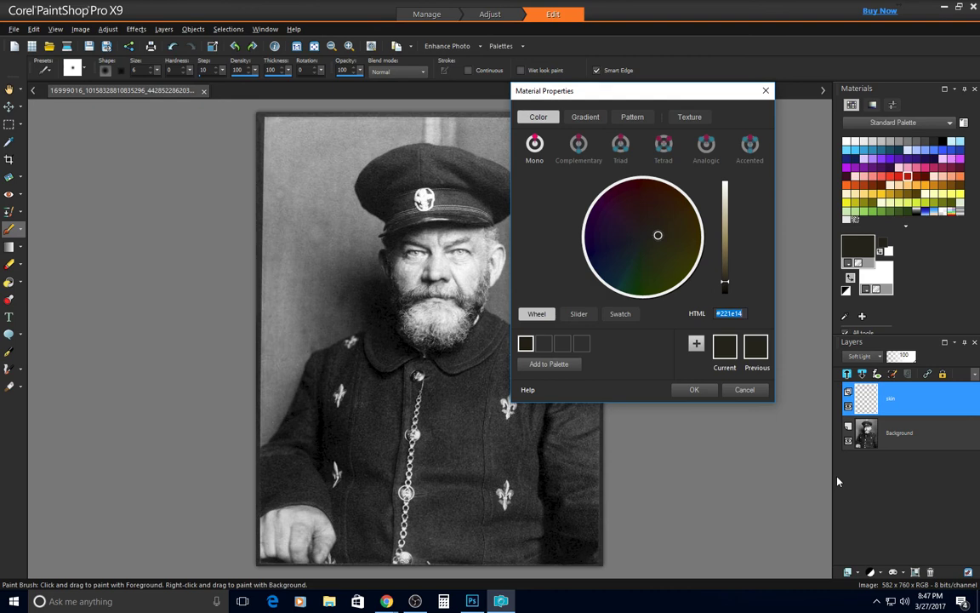
pyautogui.write('f')
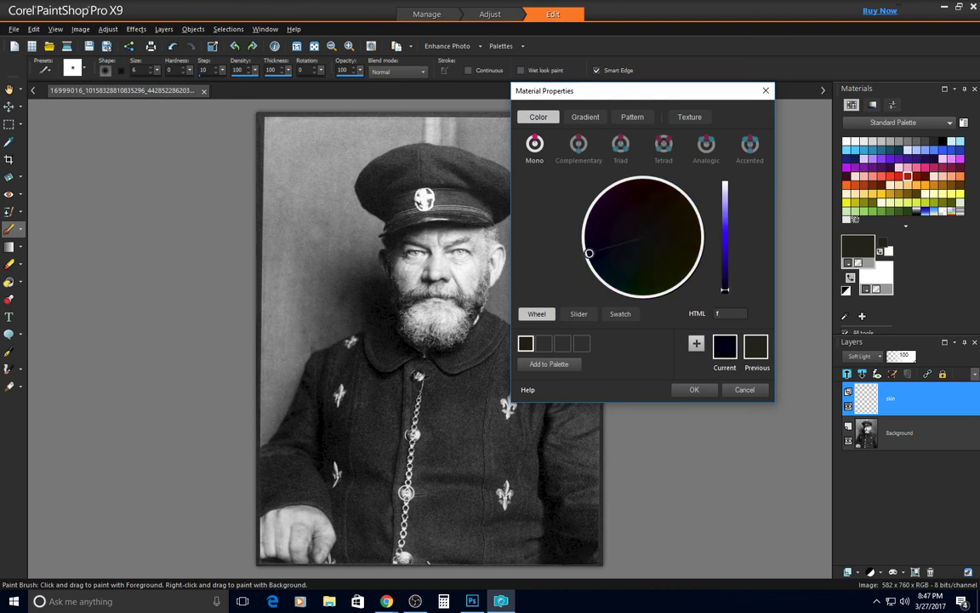
pyautogui.write('2ceb')
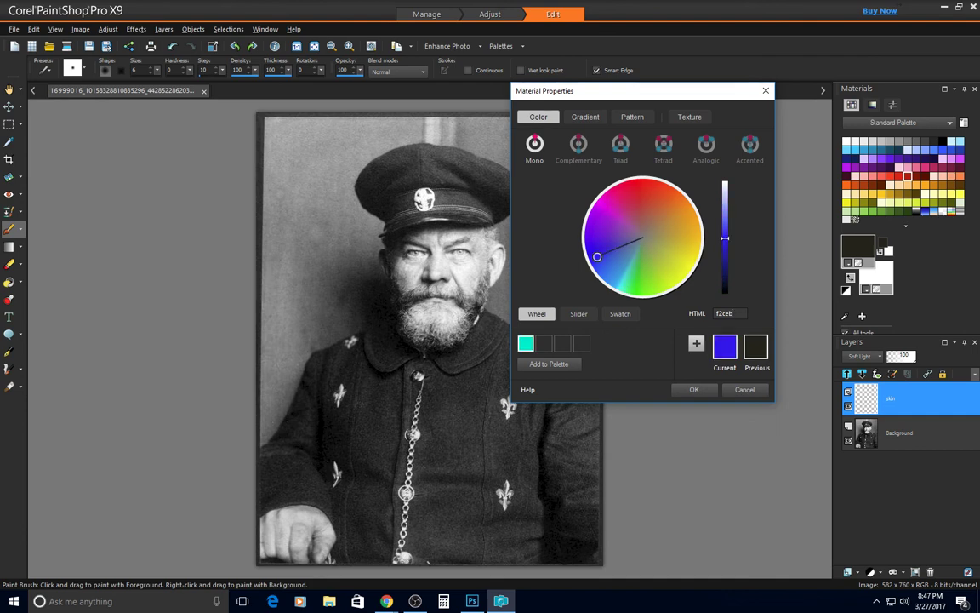
pyautogui.write('4')
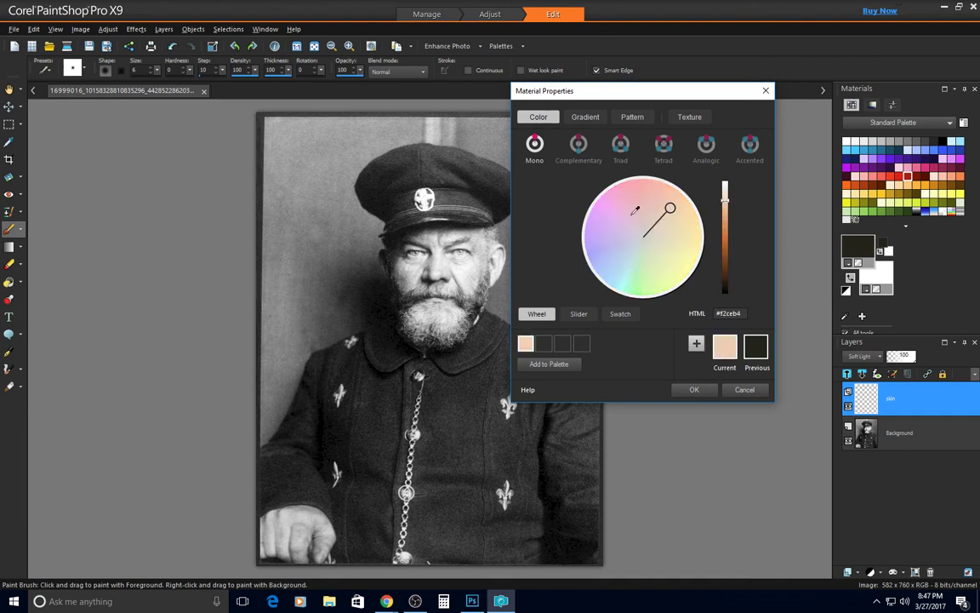
pyautogui.click(694, 390)
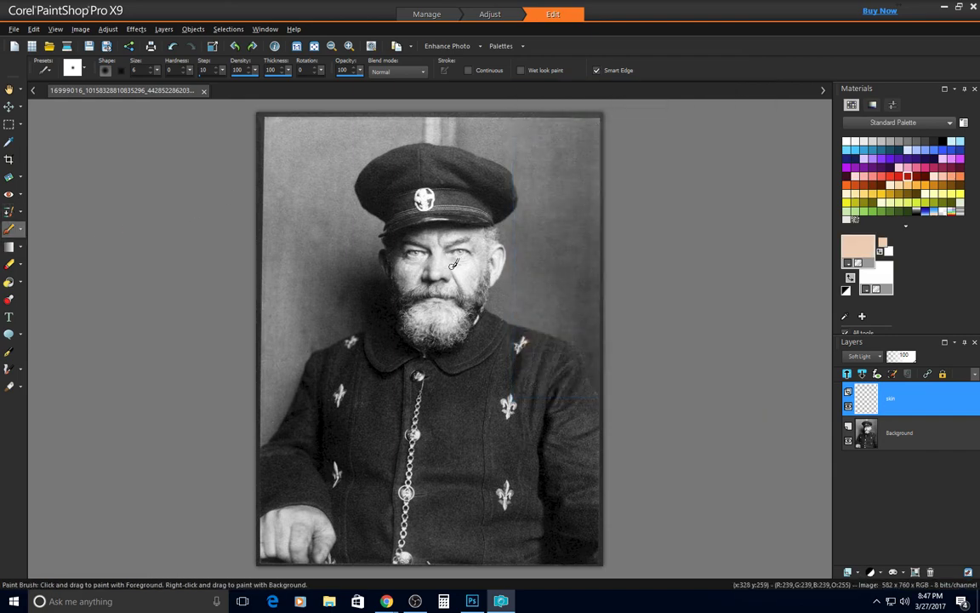
# Paint the skin tone over the man's forehead, cheeks, nose and around the eyes on the skin layer, avoiding the beard and eyebrows
pyautogui.scroll(3, 453, 265)
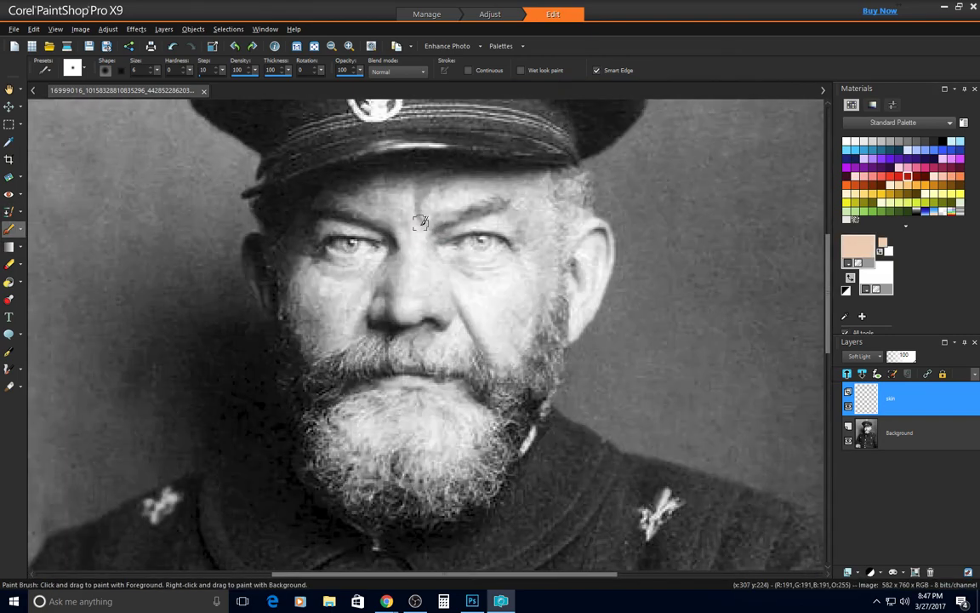
pyautogui.moveTo(439, 240)
pyautogui.mouseDown()
pyautogui.moveTo(489, 222)
pyautogui.moveTo(520, 242)
pyautogui.moveTo(508, 218)
pyautogui.moveTo(521, 228)
pyautogui.moveTo(518, 218)
pyautogui.moveTo(528, 240)
pyautogui.moveTo(515, 227)
pyautogui.moveTo(485, 224)
pyautogui.moveTo(435, 242)
pyautogui.moveTo(452, 263)
pyautogui.moveTo(448, 241)
pyautogui.moveTo(440, 256)
pyautogui.moveTo(518, 254)
pyautogui.mouseUp()
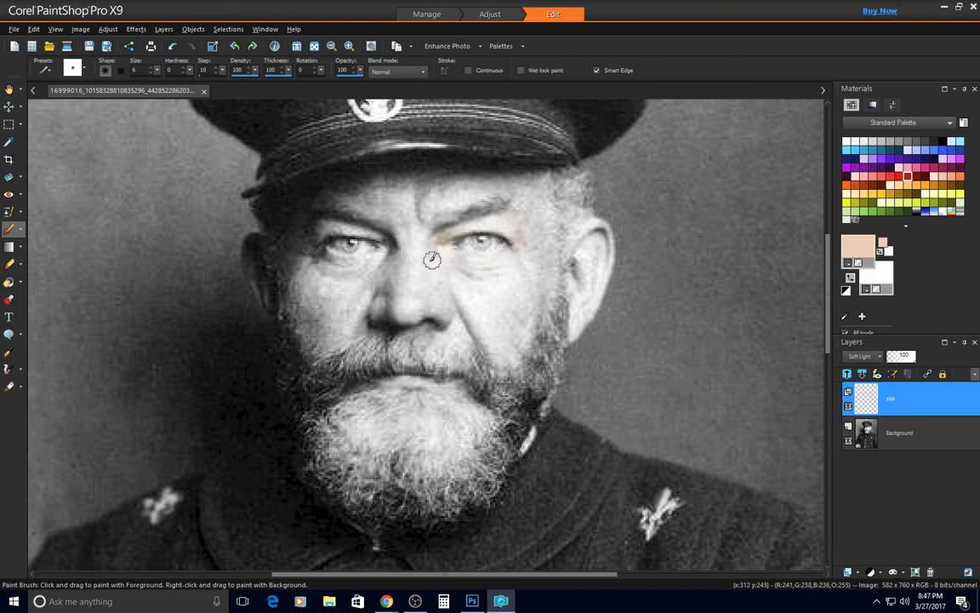
pyautogui.moveTo(418, 234)
pyautogui.mouseDown()
pyautogui.moveTo(499, 185)
pyautogui.moveTo(522, 201)
pyautogui.moveTo(500, 223)
pyautogui.moveTo(534, 219)
pyautogui.moveTo(533, 206)
pyautogui.moveTo(544, 229)
pyautogui.moveTo(537, 179)
pyautogui.moveTo(527, 192)
pyautogui.moveTo(526, 171)
pyautogui.moveTo(422, 171)
pyautogui.moveTo(329, 190)
pyautogui.moveTo(463, 174)
pyautogui.moveTo(529, 182)
pyautogui.moveTo(468, 189)
pyautogui.moveTo(527, 174)
pyautogui.moveTo(418, 165)
pyautogui.moveTo(346, 175)
pyautogui.moveTo(314, 194)
pyautogui.moveTo(410, 163)
pyautogui.moveTo(535, 180)
pyautogui.moveTo(459, 160)
pyautogui.moveTo(386, 160)
pyautogui.mouseUp()
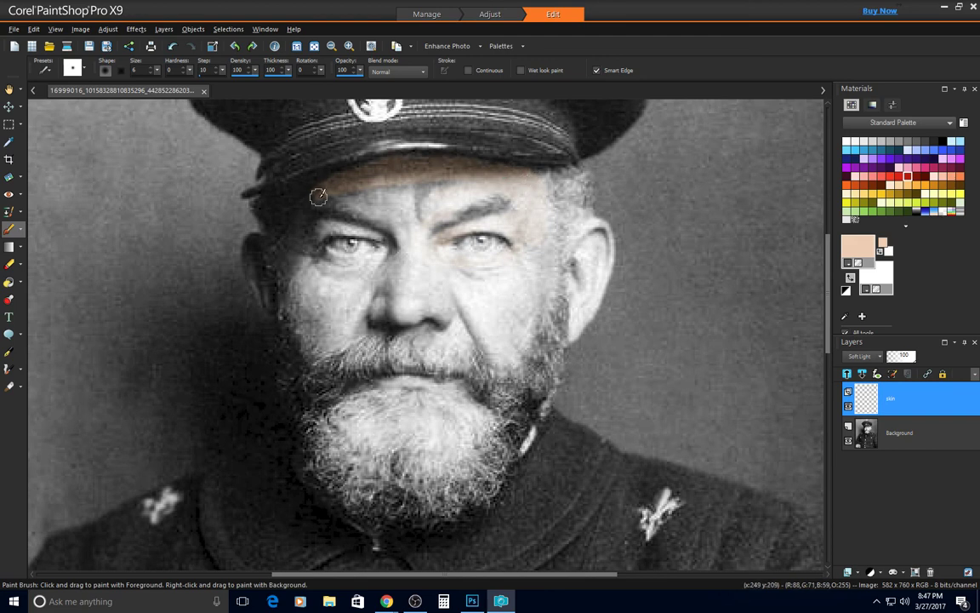
pyautogui.moveTo(317, 196)
pyautogui.mouseDown()
pyautogui.moveTo(285, 247)
pyautogui.moveTo(292, 231)
pyautogui.moveTo(290, 277)
pyautogui.moveTo(287, 248)
pyautogui.moveTo(302, 324)
pyautogui.moveTo(320, 344)
pyautogui.moveTo(383, 324)
pyautogui.moveTo(446, 323)
pyautogui.moveTo(485, 337)
pyautogui.moveTo(497, 369)
pyautogui.moveTo(541, 289)
pyautogui.moveTo(540, 304)
pyautogui.moveTo(543, 245)
pyautogui.moveTo(551, 294)
pyautogui.moveTo(539, 301)
pyautogui.moveTo(549, 253)
pyautogui.moveTo(540, 189)
pyautogui.mouseUp()
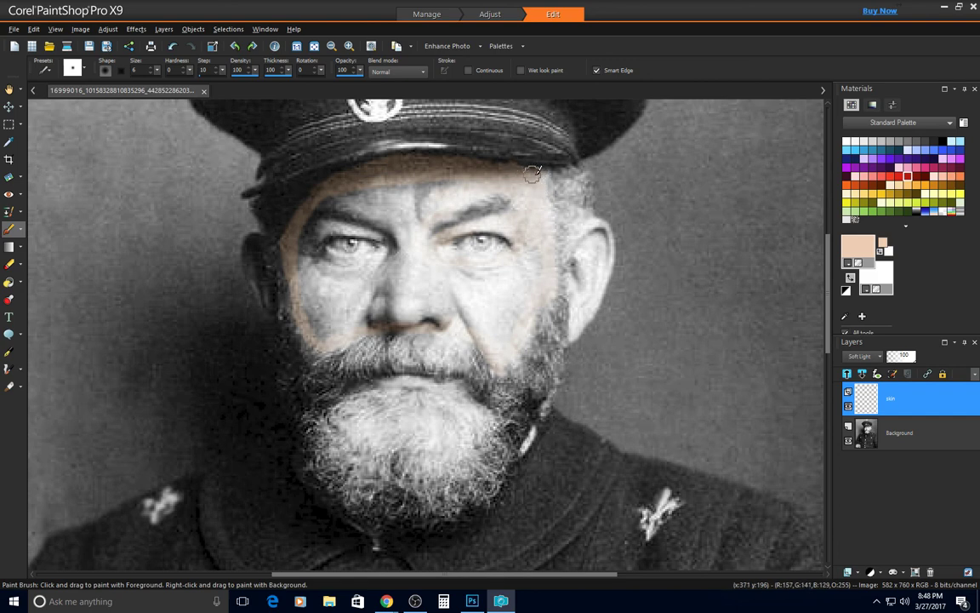
pyautogui.moveTo(532, 173)
pyautogui.mouseDown()
pyautogui.moveTo(316, 227)
pyautogui.moveTo(301, 255)
pyautogui.moveTo(313, 232)
pyautogui.moveTo(303, 254)
pyautogui.moveTo(301, 220)
pyautogui.moveTo(308, 248)
pyautogui.moveTo(323, 252)
pyautogui.moveTo(327, 232)
pyautogui.moveTo(313, 244)
pyautogui.moveTo(335, 261)
pyautogui.moveTo(405, 245)
pyautogui.moveTo(403, 262)
pyautogui.moveTo(408, 231)
pyautogui.moveTo(395, 223)
pyautogui.moveTo(350, 202)
pyautogui.moveTo(311, 204)
pyautogui.moveTo(407, 204)
pyautogui.moveTo(349, 195)
pyautogui.moveTo(463, 182)
pyautogui.moveTo(381, 188)
pyautogui.moveTo(429, 195)
pyautogui.moveTo(408, 269)
pyautogui.moveTo(350, 276)
pyautogui.moveTo(405, 254)
pyautogui.moveTo(299, 262)
pyautogui.mouseUp()
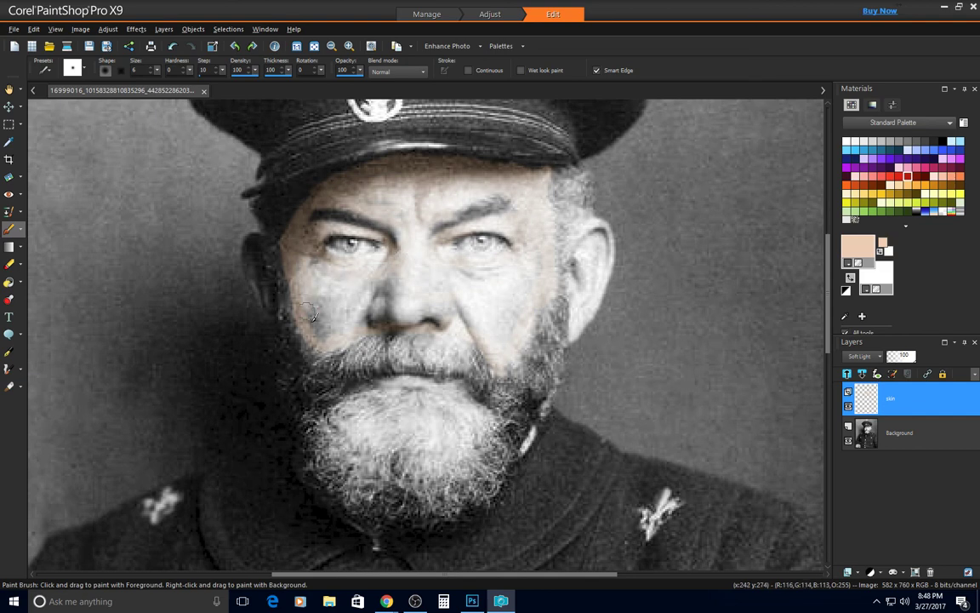
pyautogui.moveTo(311, 313)
pyautogui.mouseDown()
pyautogui.moveTo(332, 340)
pyautogui.moveTo(332, 289)
pyautogui.moveTo(377, 274)
pyautogui.moveTo(347, 319)
pyautogui.moveTo(356, 329)
pyautogui.moveTo(377, 321)
pyautogui.moveTo(409, 281)
pyautogui.moveTo(306, 285)
pyautogui.moveTo(303, 246)
pyautogui.moveTo(315, 293)
pyautogui.moveTo(307, 259)
pyautogui.moveTo(357, 311)
pyautogui.moveTo(415, 311)
pyautogui.moveTo(394, 272)
pyautogui.moveTo(409, 315)
pyautogui.moveTo(461, 324)
pyautogui.moveTo(430, 276)
pyautogui.moveTo(472, 328)
pyautogui.moveTo(442, 266)
pyautogui.moveTo(532, 274)
pyautogui.moveTo(463, 274)
pyautogui.moveTo(528, 259)
pyautogui.moveTo(534, 229)
pyautogui.moveTo(514, 327)
pyautogui.moveTo(481, 316)
pyautogui.moveTo(490, 328)
pyautogui.moveTo(476, 291)
pyautogui.moveTo(503, 337)
pyautogui.moveTo(534, 273)
pyautogui.mouseUp()
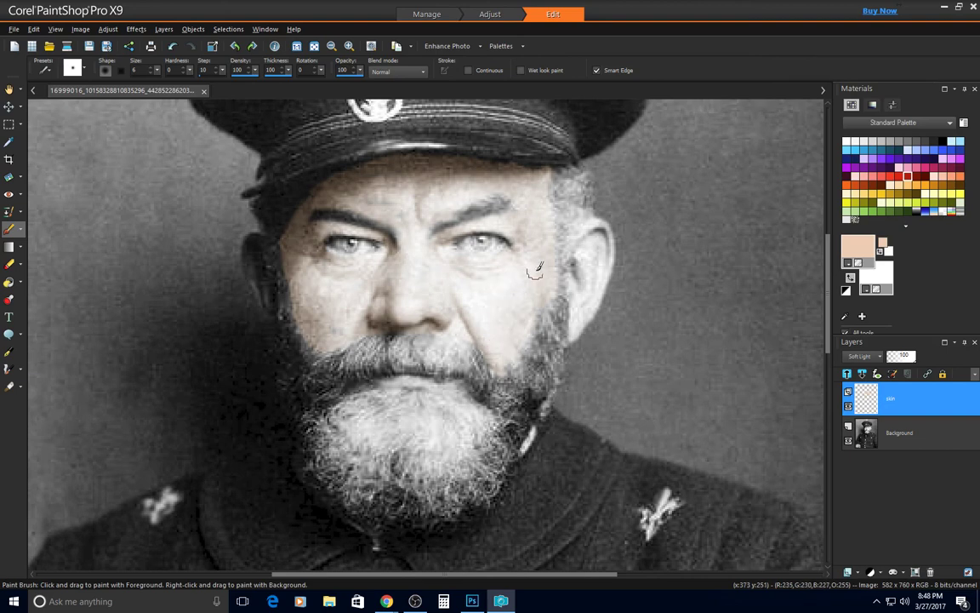
# Paint the lower lip and both ears with the same skin tone
pyautogui.moveTo(454, 379); pyautogui.dragTo(413, 381)
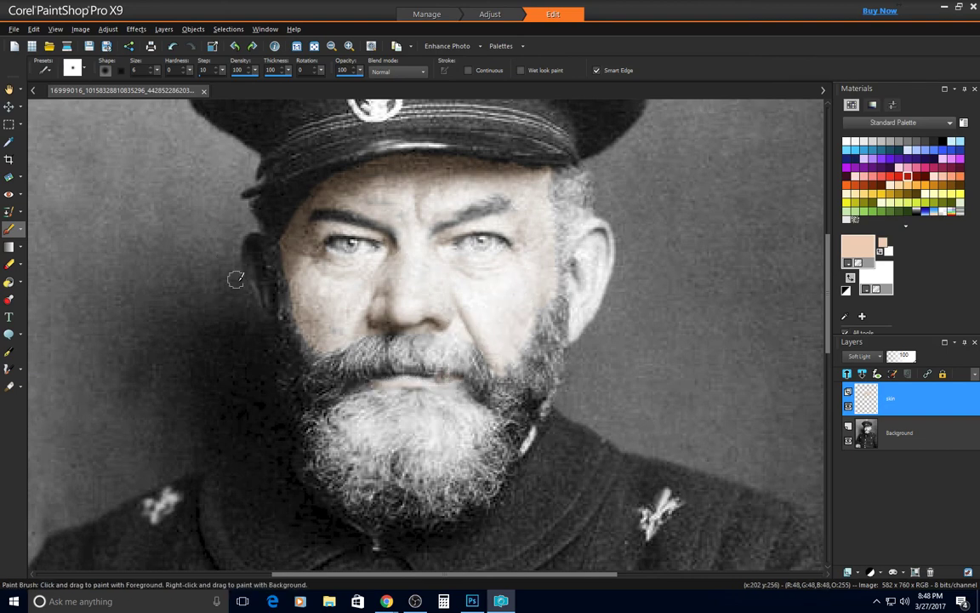
pyautogui.moveTo(249, 239)
pyautogui.mouseDown()
pyautogui.moveTo(272, 317)
pyautogui.moveTo(255, 241)
pyautogui.moveTo(250, 272)
pyautogui.moveTo(246, 238)
pyautogui.moveTo(257, 235)
pyautogui.moveTo(270, 308)
pyautogui.mouseUp()
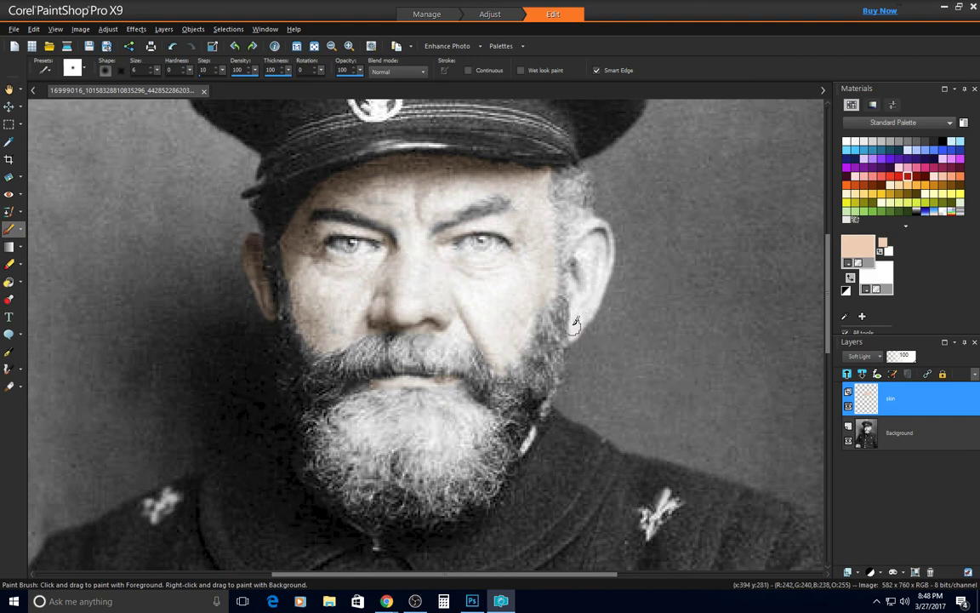
pyautogui.moveTo(575, 322)
pyautogui.mouseDown()
pyautogui.moveTo(573, 249)
pyautogui.moveTo(600, 225)
pyautogui.moveTo(607, 257)
pyautogui.moveTo(579, 319)
pyautogui.mouseUp()
pyautogui.moveTo(592, 255); pyautogui.dragTo(578, 294)
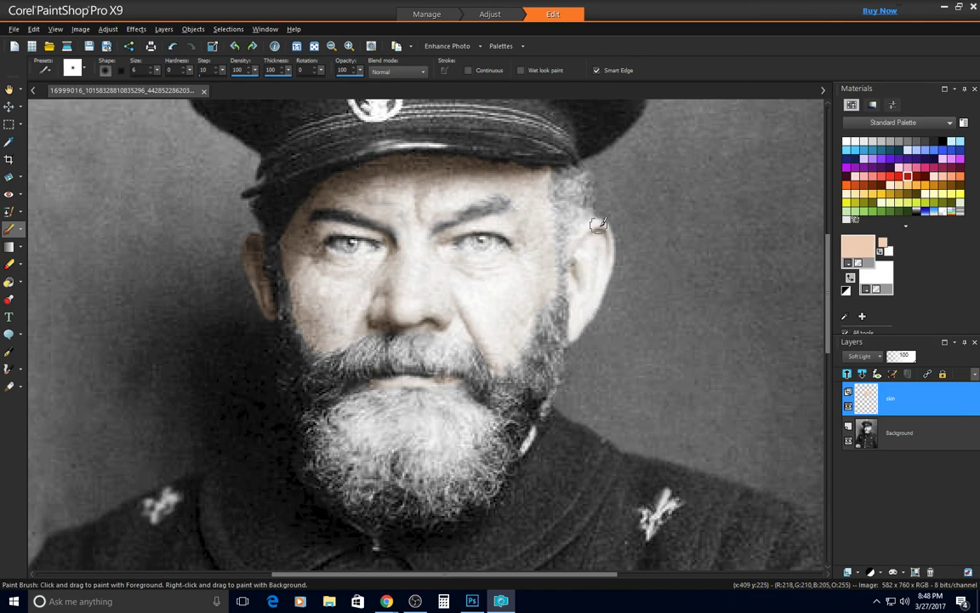
# Paint the man's hand with the skin tone, using brush size 19 for the back and thumb and size 8 for the fingers' edges
pyautogui.scroll(-5, 504, 371)
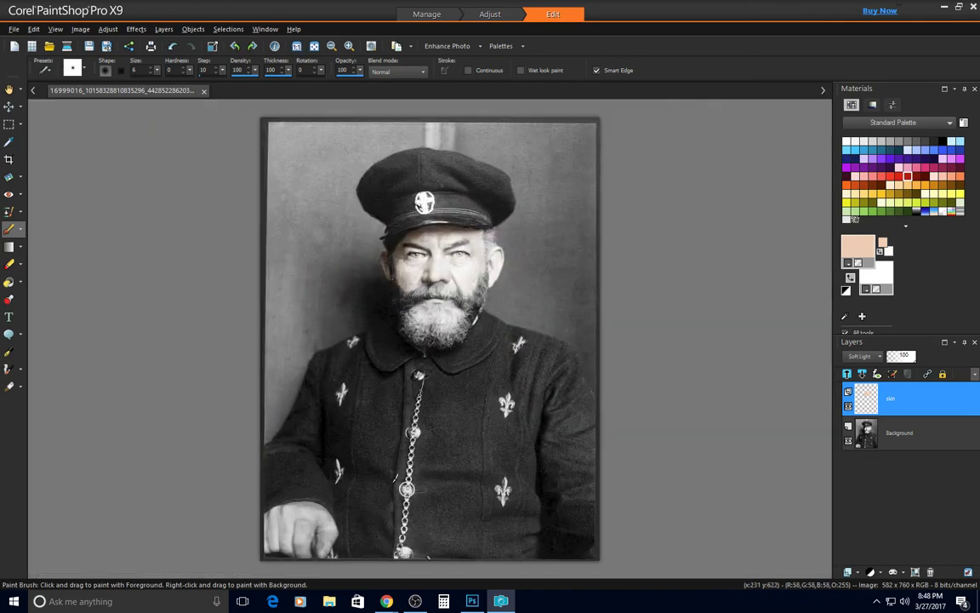
pyautogui.scroll(-1, 312, 545)
pyautogui.scroll(4, 294, 549)
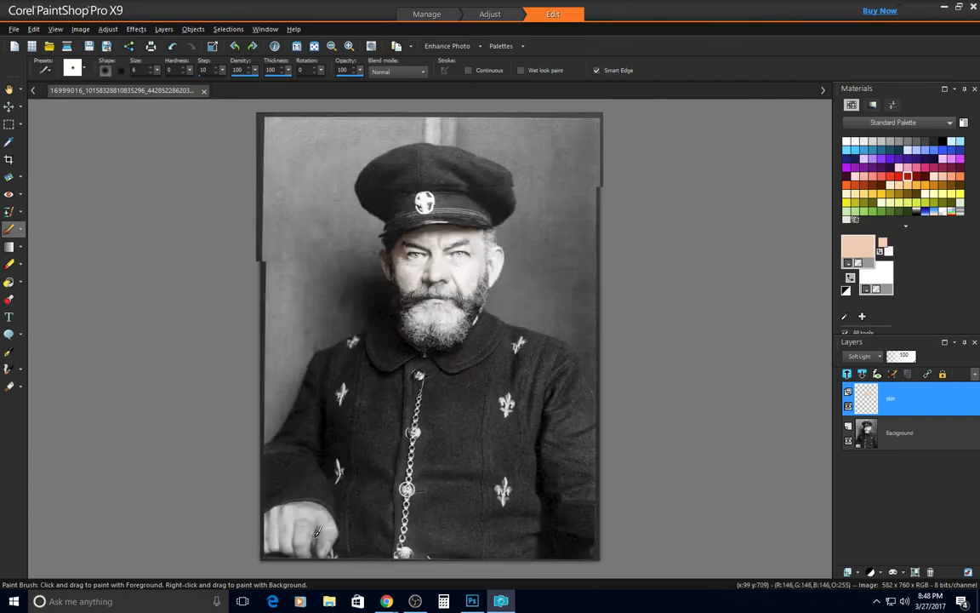
pyautogui.scroll(1, 280, 556)
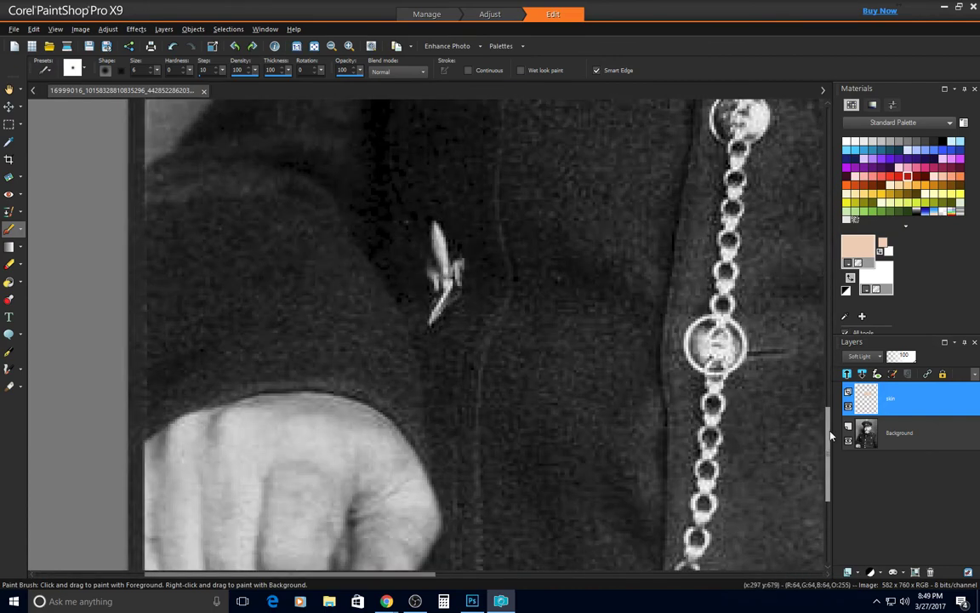
pyautogui.moveTo(829, 436); pyautogui.dragTo(830, 459)
pyautogui.scroll(-1, 830, 460)
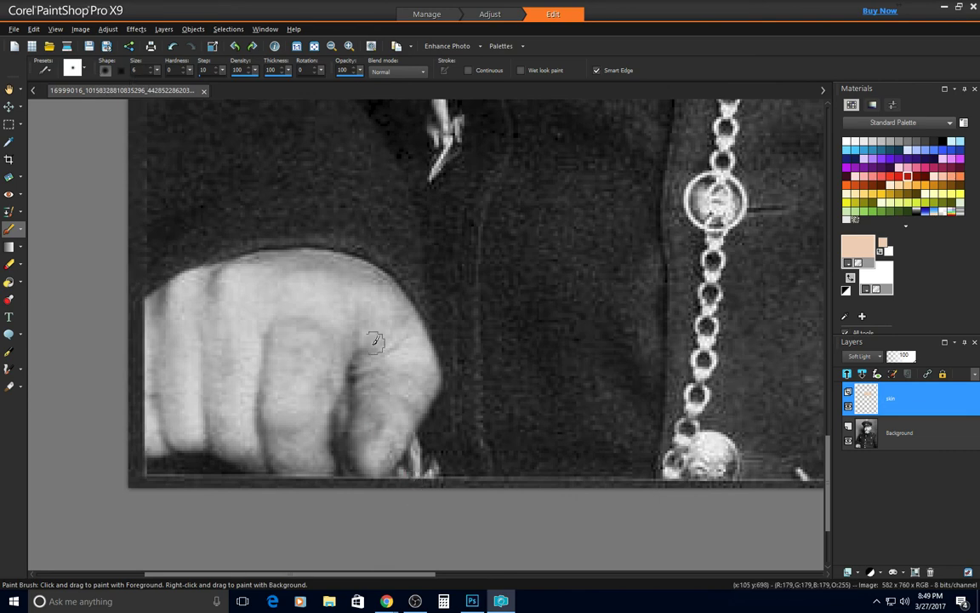
pyautogui.keyDown('alt'); pyautogui.moveTo(302, 352); pyautogui.dragTo(308, 392); pyautogui.keyUp('alt')
pyautogui.press(']')
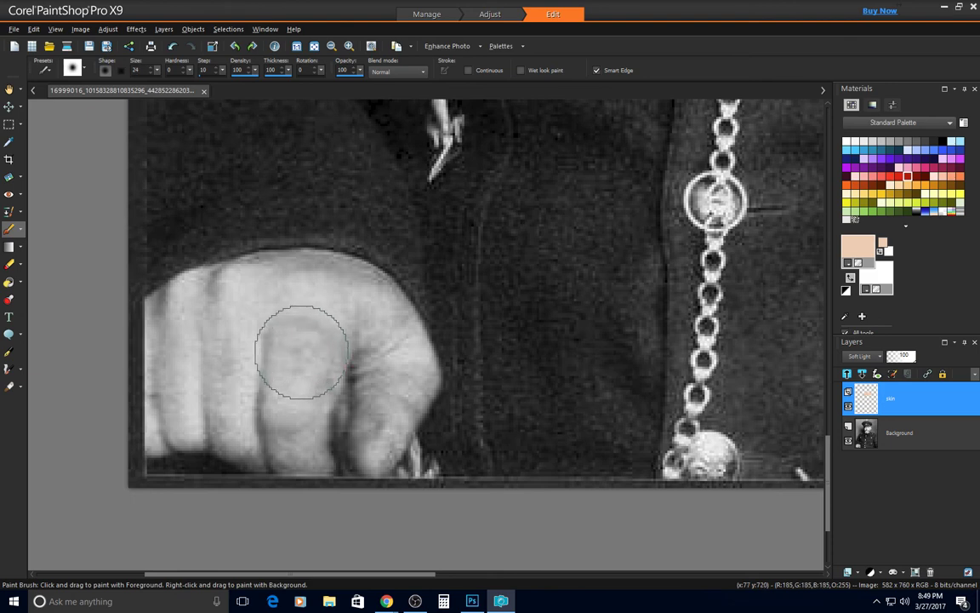
pyautogui.press('[')
pyautogui.press('[')
pyautogui.press('[')
pyautogui.press('[')
pyautogui.press('[')
pyautogui.press('[')
pyautogui.press('[')
pyautogui.press('[')
pyautogui.press('[')
pyautogui.press('[')
pyautogui.press('[')
pyautogui.press('[')
pyautogui.press('[')
pyautogui.press('[')
pyautogui.press('[')
pyautogui.press('[')
pyautogui.press('[')
pyautogui.press('[')
pyautogui.press('[')
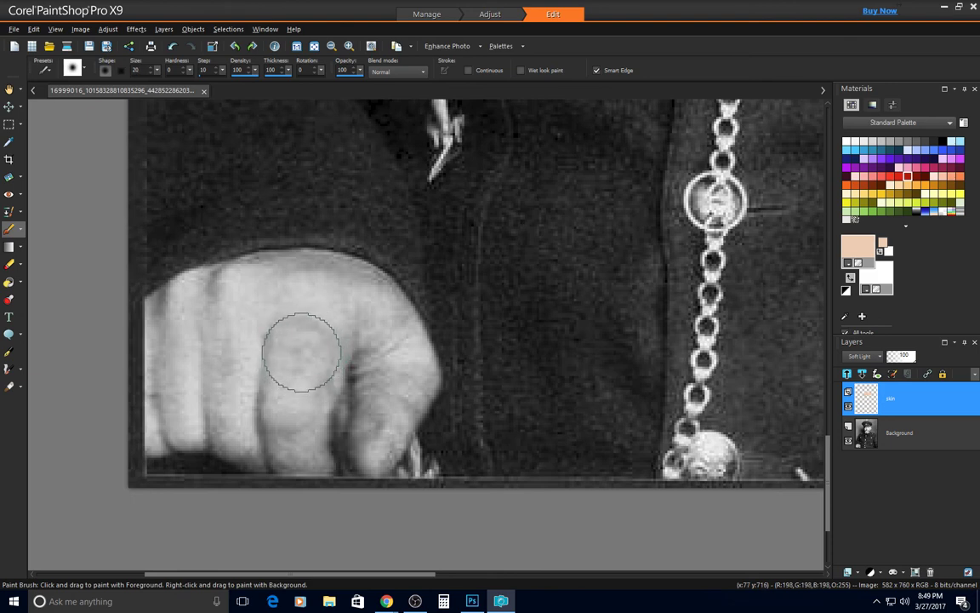
pyautogui.press(']')
pyautogui.press(']')
pyautogui.press(']')
pyautogui.press(']')
pyautogui.press(']')
pyautogui.press(']')
pyautogui.press(']')
pyautogui.press(']')
pyautogui.press(']')
pyautogui.press(']')
pyautogui.press(']')
pyautogui.press(']')
pyautogui.press(']')
pyautogui.press(']')
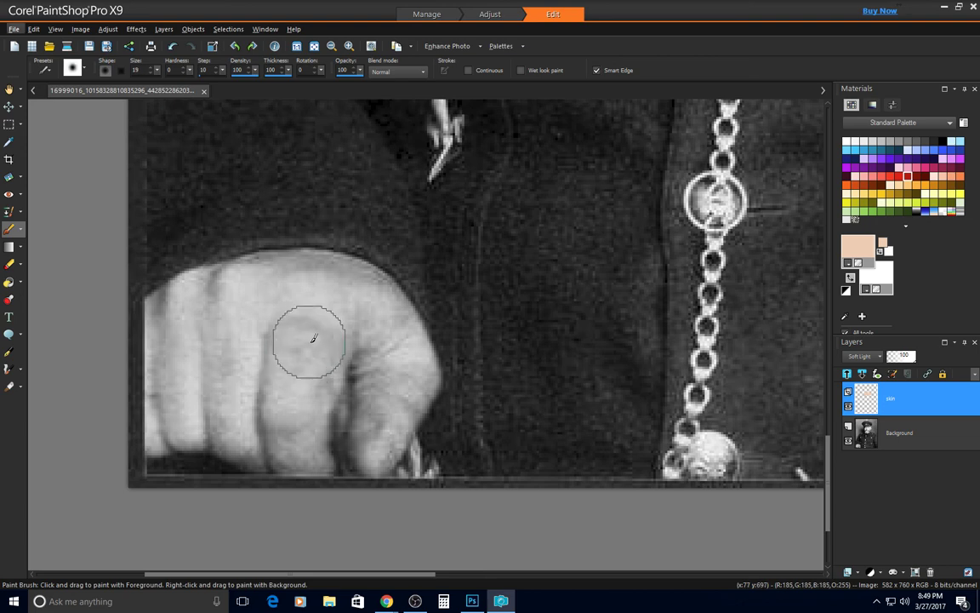
pyautogui.moveTo(317, 338)
pyautogui.mouseDown()
pyautogui.moveTo(314, 291)
pyautogui.moveTo(267, 293)
pyautogui.moveTo(177, 336)
pyautogui.moveTo(235, 297)
pyautogui.moveTo(182, 318)
pyautogui.moveTo(191, 306)
pyautogui.moveTo(316, 281)
pyautogui.moveTo(346, 290)
pyautogui.moveTo(398, 362)
pyautogui.moveTo(361, 294)
pyautogui.moveTo(294, 288)
pyautogui.moveTo(382, 348)
pyautogui.moveTo(385, 396)
pyautogui.moveTo(363, 437)
pyautogui.moveTo(409, 368)
pyautogui.mouseUp()
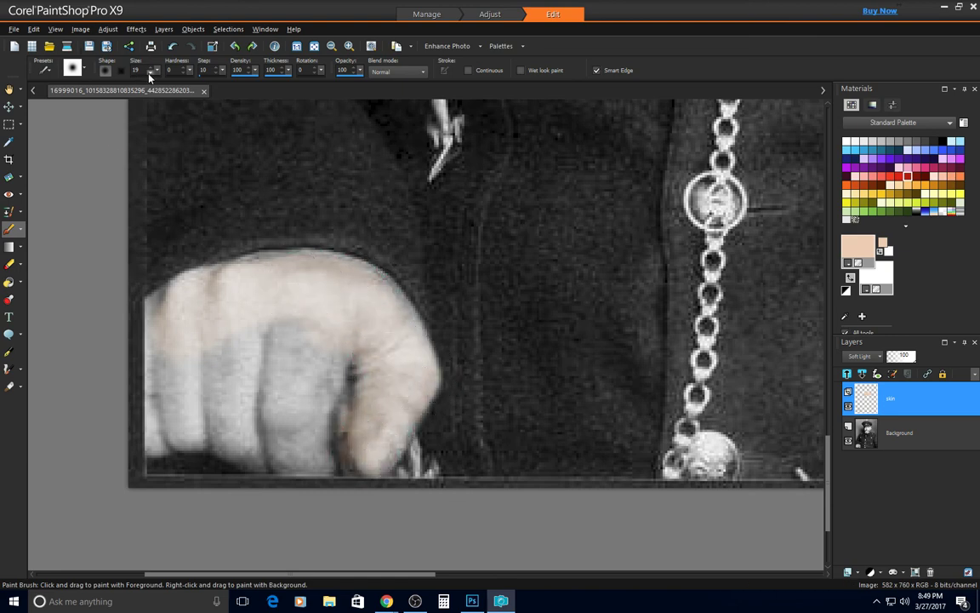
pyautogui.moveTo(320, 415)
pyautogui.mouseDown()
pyautogui.moveTo(328, 446)
pyautogui.moveTo(227, 426)
pyautogui.moveTo(167, 431)
pyautogui.moveTo(167, 382)
pyautogui.moveTo(184, 336)
pyautogui.moveTo(342, 336)
pyautogui.moveTo(212, 381)
pyautogui.moveTo(281, 389)
pyautogui.moveTo(339, 347)
pyautogui.moveTo(365, 388)
pyautogui.moveTo(371, 322)
pyautogui.moveTo(347, 359)
pyautogui.moveTo(375, 284)
pyautogui.moveTo(413, 334)
pyautogui.moveTo(411, 343)
pyautogui.moveTo(392, 300)
pyautogui.moveTo(343, 263)
pyautogui.moveTo(247, 259)
pyautogui.moveTo(157, 302)
pyautogui.moveTo(165, 419)
pyautogui.moveTo(156, 445)
pyautogui.moveTo(180, 426)
pyautogui.moveTo(161, 441)
pyautogui.moveTo(281, 419)
pyautogui.moveTo(362, 425)
pyautogui.moveTo(367, 445)
pyautogui.moveTo(399, 417)
pyautogui.moveTo(376, 457)
pyautogui.moveTo(404, 409)
pyautogui.moveTo(382, 461)
pyautogui.moveTo(352, 444)
pyautogui.moveTo(281, 460)
pyautogui.moveTo(207, 449)
pyautogui.mouseUp()
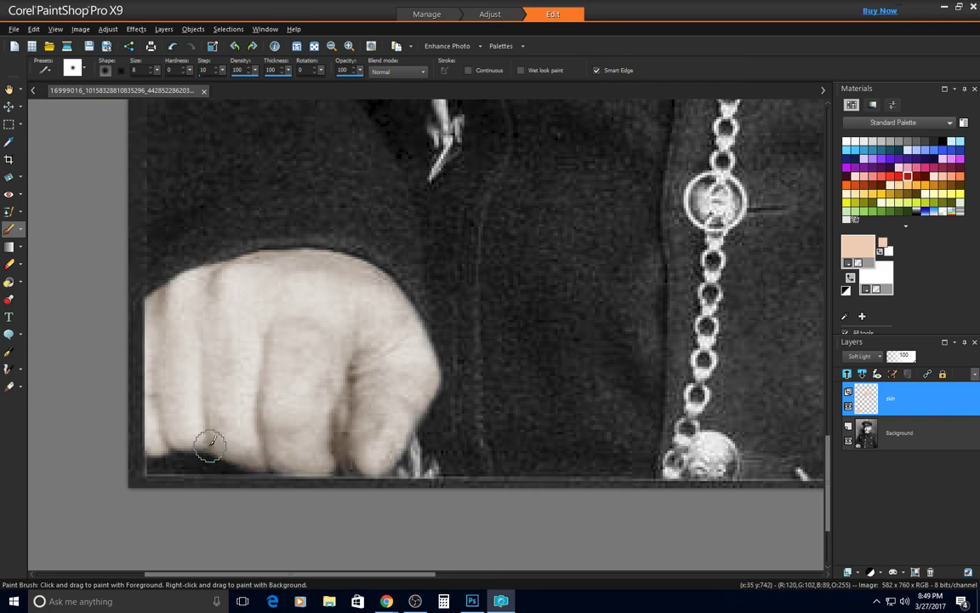
pyautogui.hotkey('ctrl', 'w')
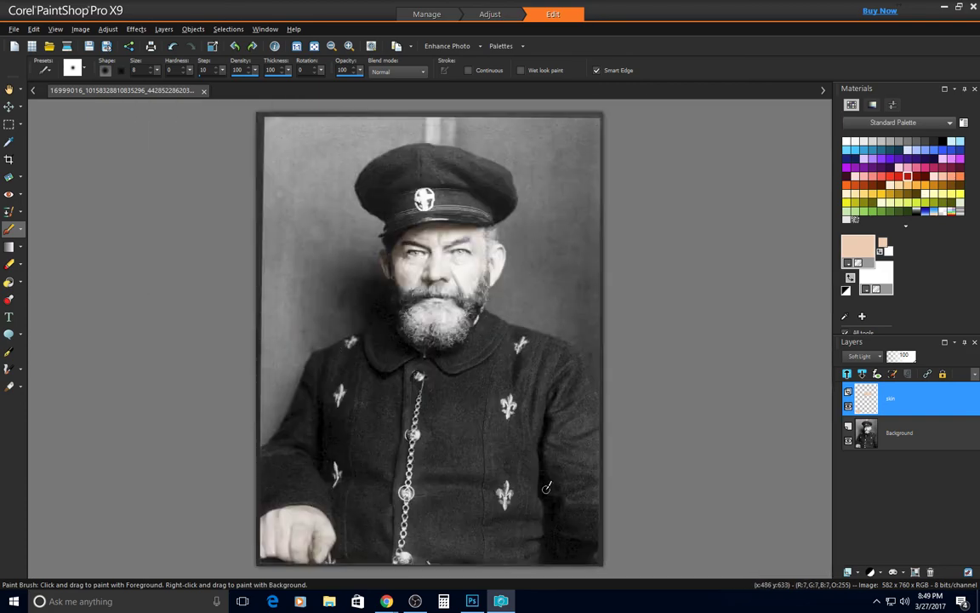
# Switch the skin layer's blend mode to Normal and paint over the missed spots on the face and ear
pyautogui.scroll(3, 485, 426)
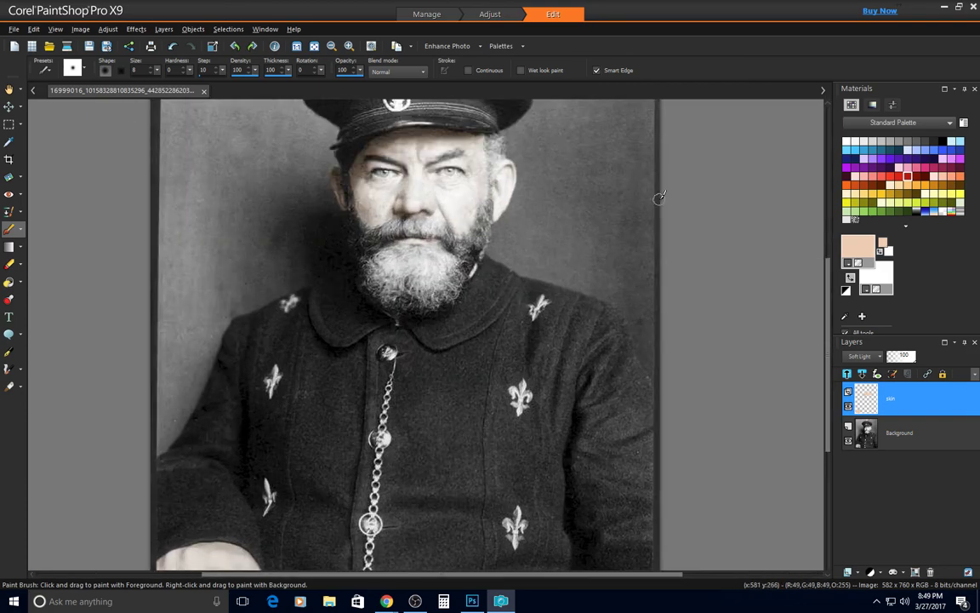
pyautogui.click(877, 357)
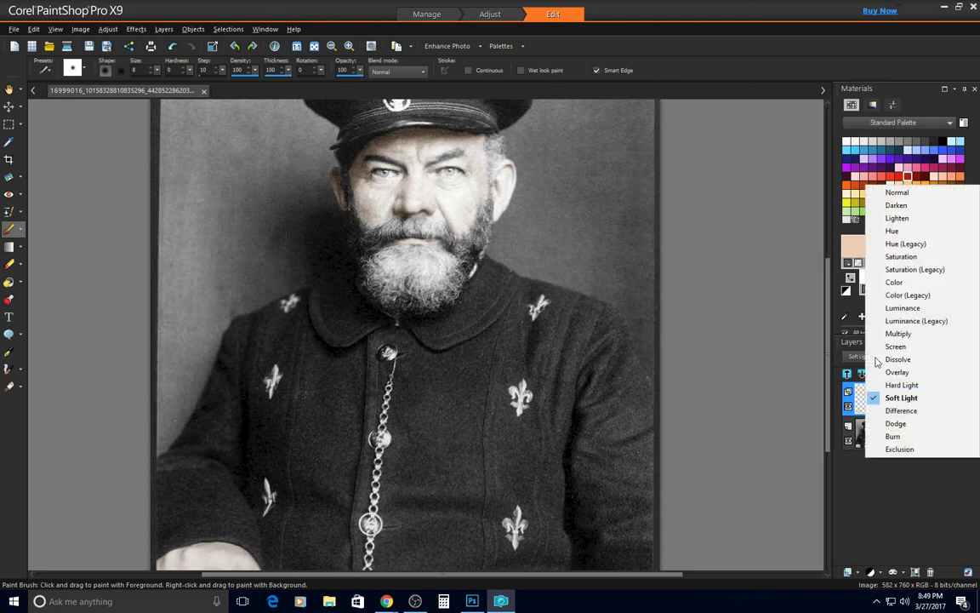
pyautogui.click(901, 195)
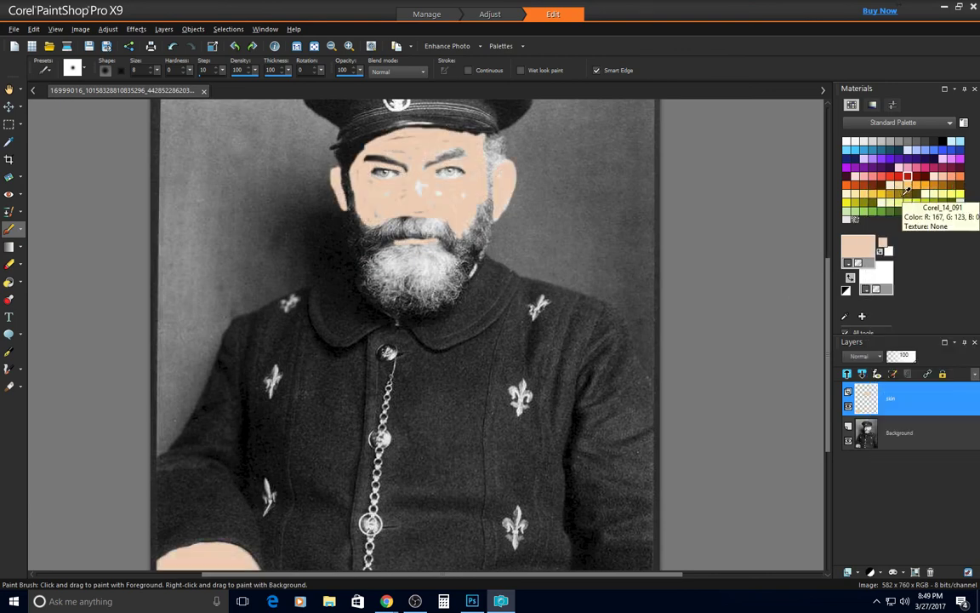
pyautogui.scroll(4, 419, 185)
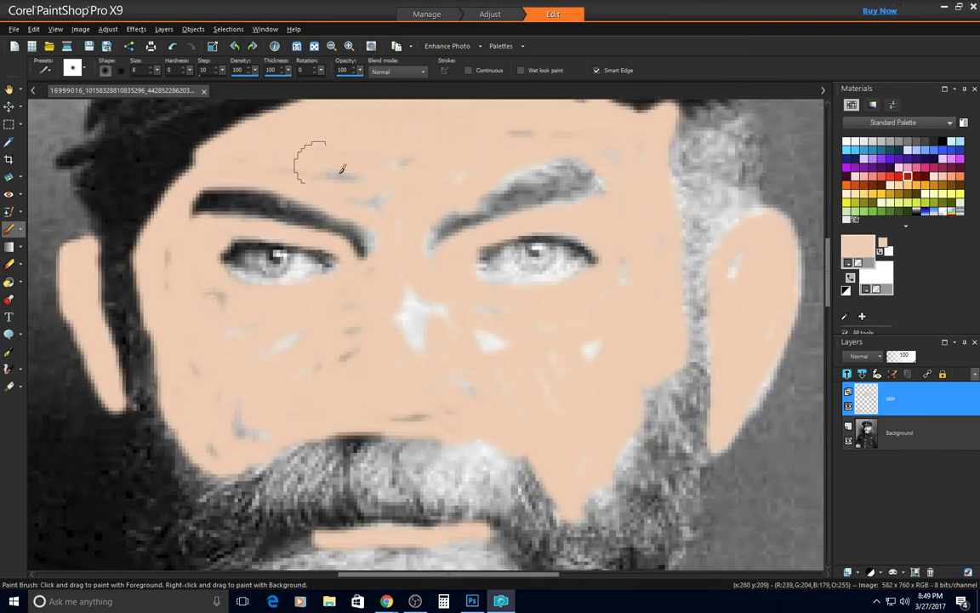
pyautogui.moveTo(340, 170)
pyautogui.mouseDown()
pyautogui.moveTo(393, 208)
pyautogui.moveTo(285, 164)
pyautogui.moveTo(552, 125)
pyautogui.mouseUp()
pyautogui.moveTo(413, 249)
pyautogui.mouseDown()
pyautogui.moveTo(422, 327)
pyautogui.moveTo(441, 347)
pyautogui.moveTo(421, 319)
pyautogui.moveTo(428, 312)
pyautogui.moveTo(560, 319)
pyautogui.moveTo(554, 313)
pyautogui.moveTo(630, 356)
pyautogui.moveTo(543, 413)
pyautogui.moveTo(400, 413)
pyautogui.moveTo(579, 366)
pyautogui.moveTo(424, 375)
pyautogui.moveTo(351, 339)
pyautogui.moveTo(381, 326)
pyautogui.moveTo(381, 286)
pyautogui.moveTo(343, 313)
pyautogui.mouseUp()
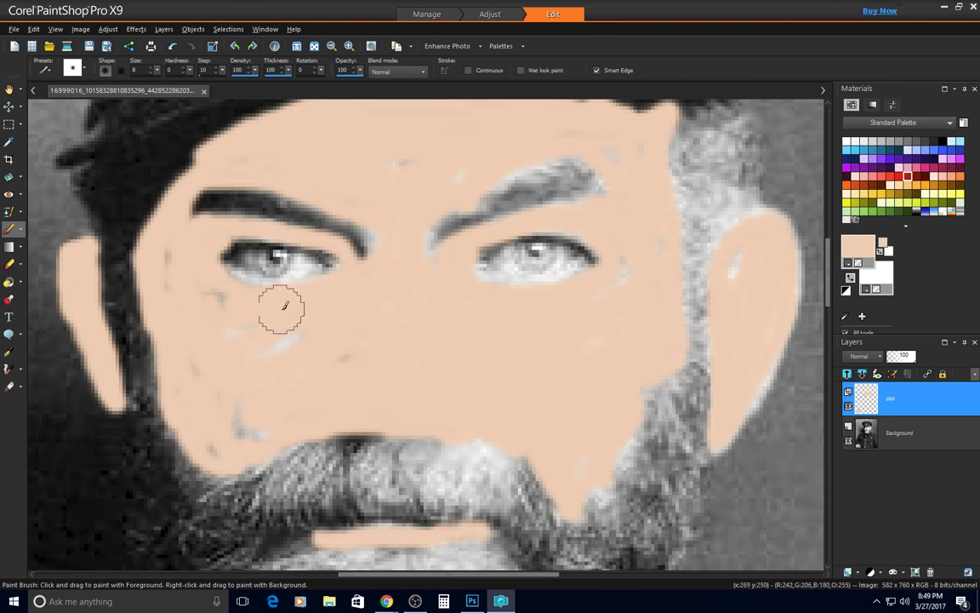
pyautogui.moveTo(223, 294)
pyautogui.mouseDown()
pyautogui.moveTo(184, 277)
pyautogui.moveTo(169, 256)
pyautogui.moveTo(206, 432)
pyautogui.moveTo(315, 420)
pyautogui.moveTo(236, 439)
pyautogui.moveTo(212, 418)
pyautogui.moveTo(287, 349)
pyautogui.moveTo(375, 358)
pyautogui.moveTo(358, 378)
pyautogui.moveTo(195, 416)
pyautogui.moveTo(461, 330)
pyautogui.moveTo(577, 319)
pyautogui.moveTo(621, 259)
pyautogui.moveTo(646, 259)
pyautogui.moveTo(631, 149)
pyautogui.moveTo(615, 137)
pyautogui.moveTo(515, 132)
pyautogui.moveTo(371, 180)
pyautogui.moveTo(440, 164)
pyautogui.moveTo(747, 254)
pyautogui.mouseUp()
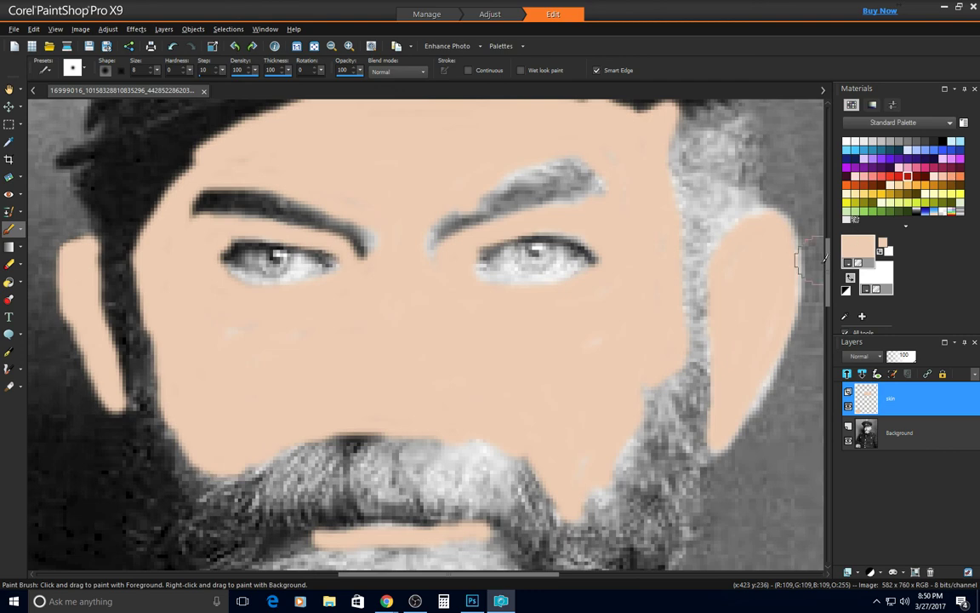
# Set the skin layer's blend mode back to Soft Light and check the face's coloring
pyautogui.click(864, 356)
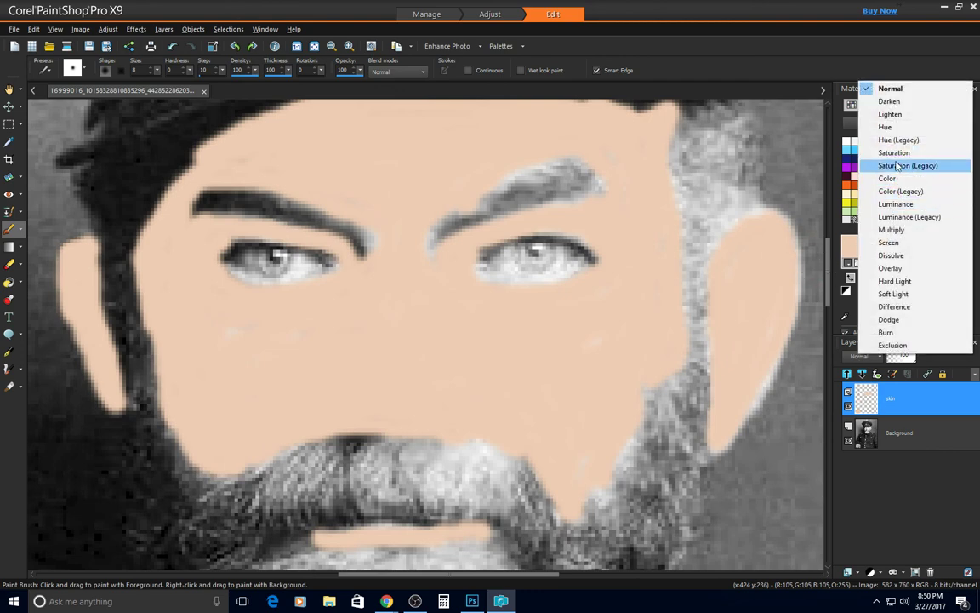
pyautogui.click(894, 294)
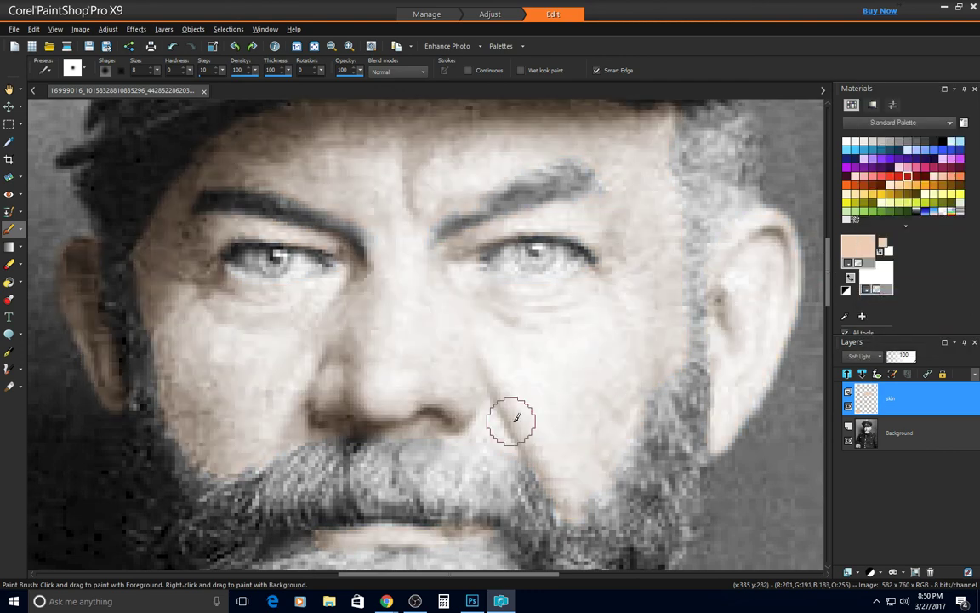
pyautogui.scroll(-3, 514, 415)
pyautogui.scroll(-1, 472, 425)
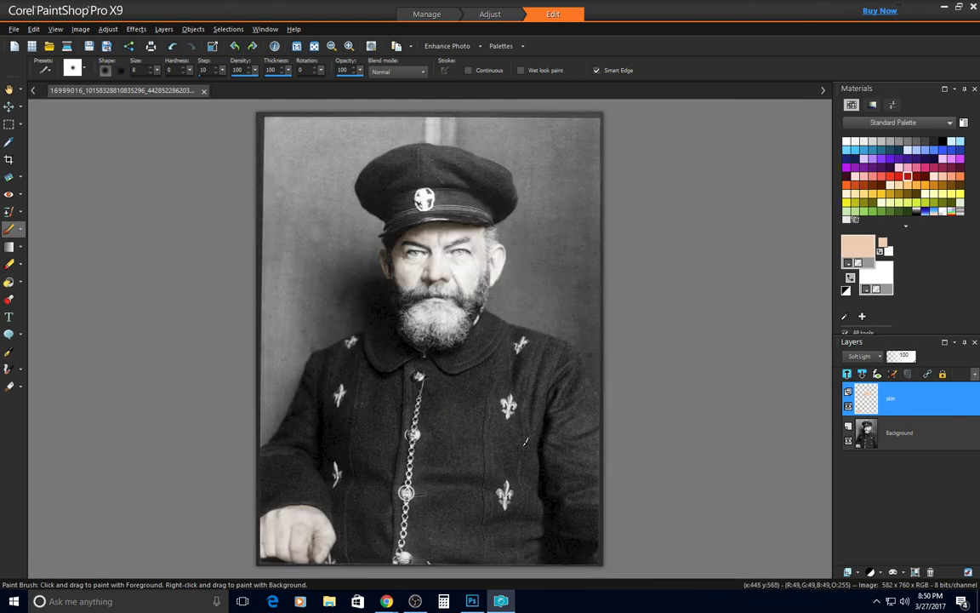
pyautogui.scroll(1, 361, 239)
pyautogui.scroll(1, 723, 322)
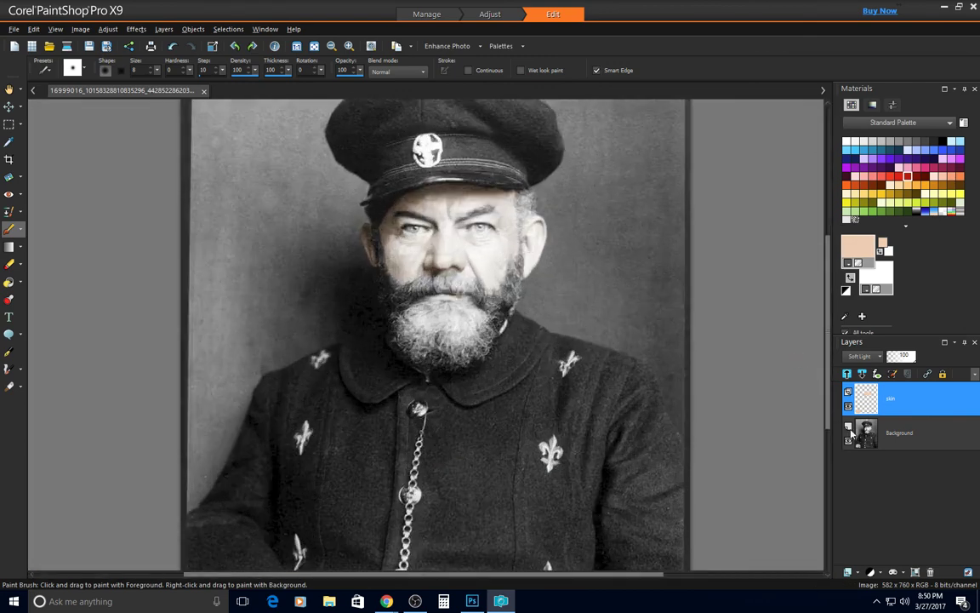
# Add a new raster layer named "skin 2" above the skin layer with its blend mode set to Soft Light
pyautogui.click(852, 572)
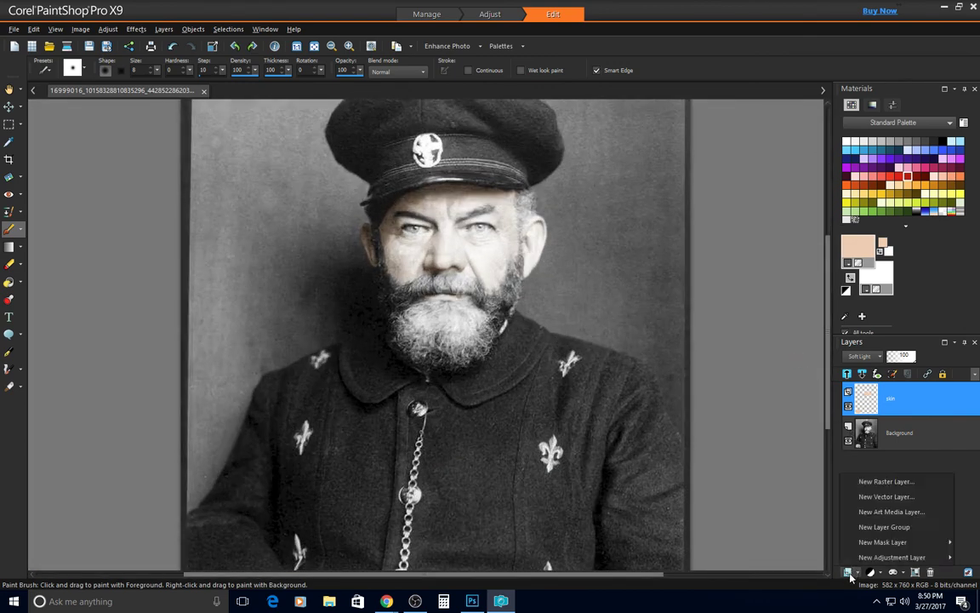
pyautogui.click(885, 479)
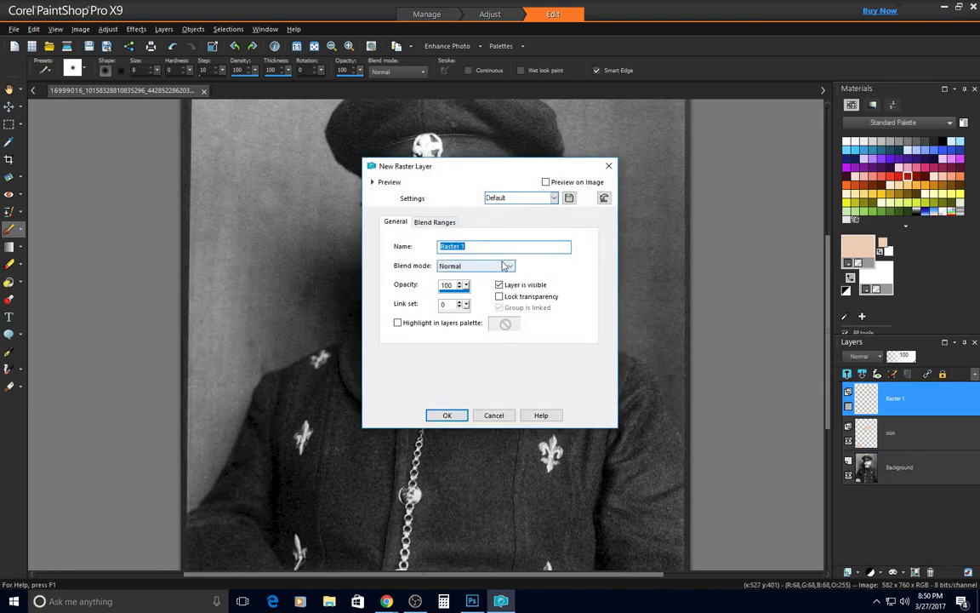
pyautogui.write('skin 2')
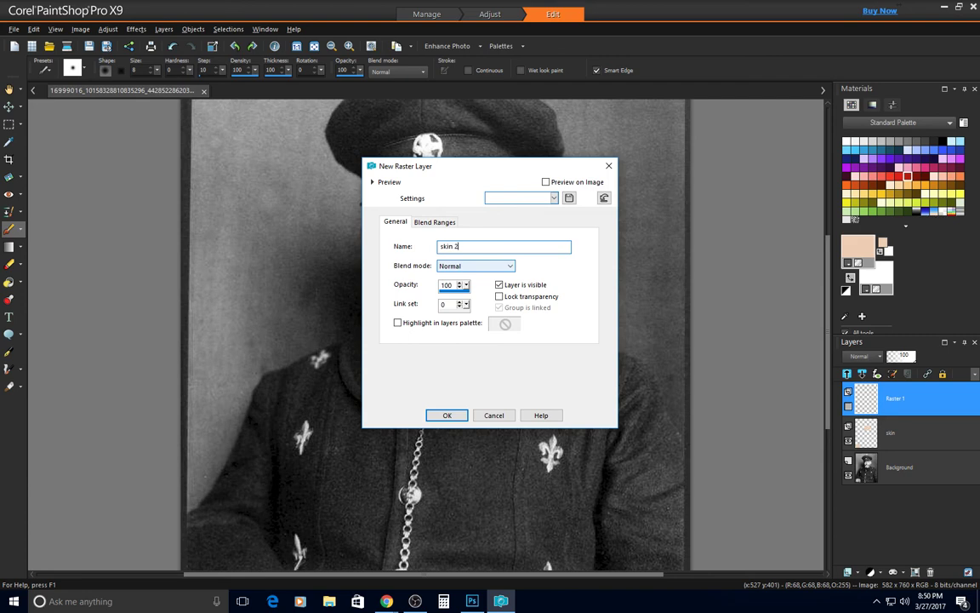
pyautogui.click(512, 267)
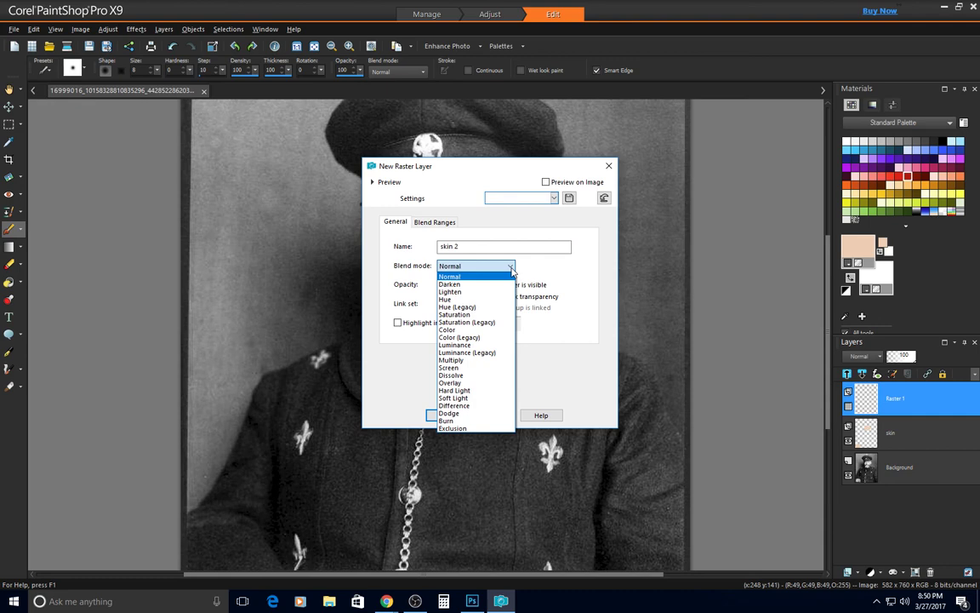
pyautogui.click(468, 398)
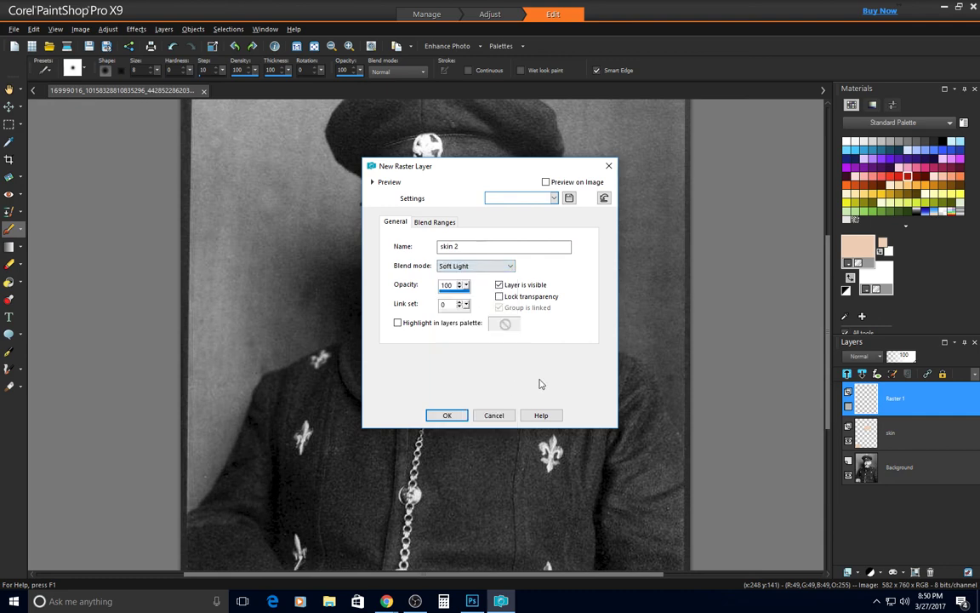
pyautogui.click(447, 415)
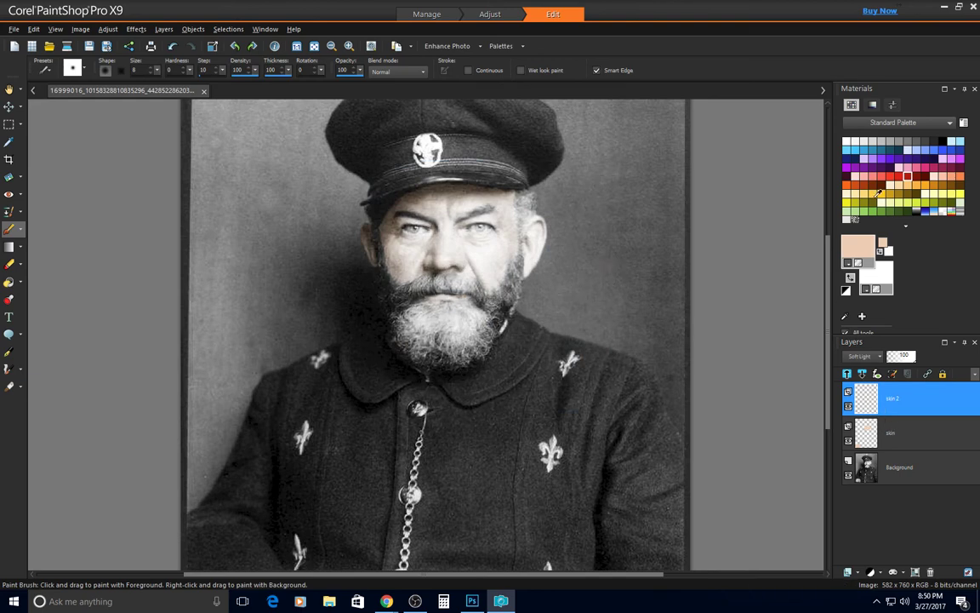
# Set the foreground color to dark brown #592e0f
pyautogui.click(862, 244)
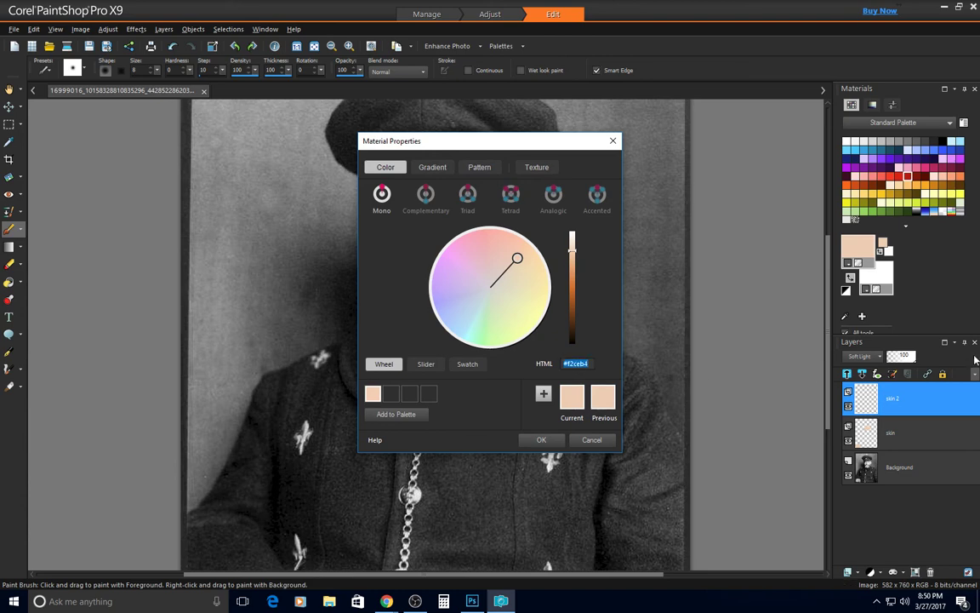
pyautogui.write('592')
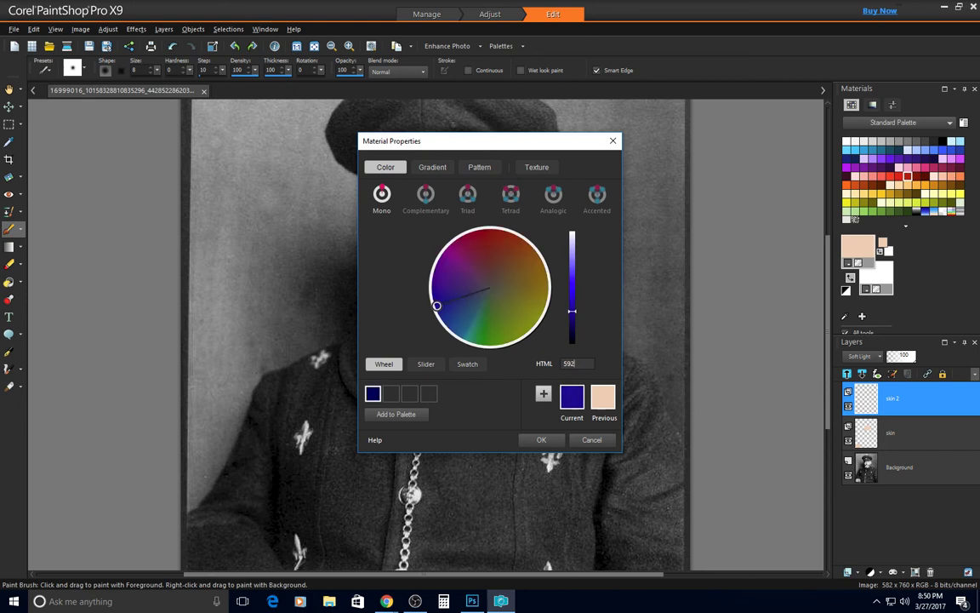
pyautogui.write('e')
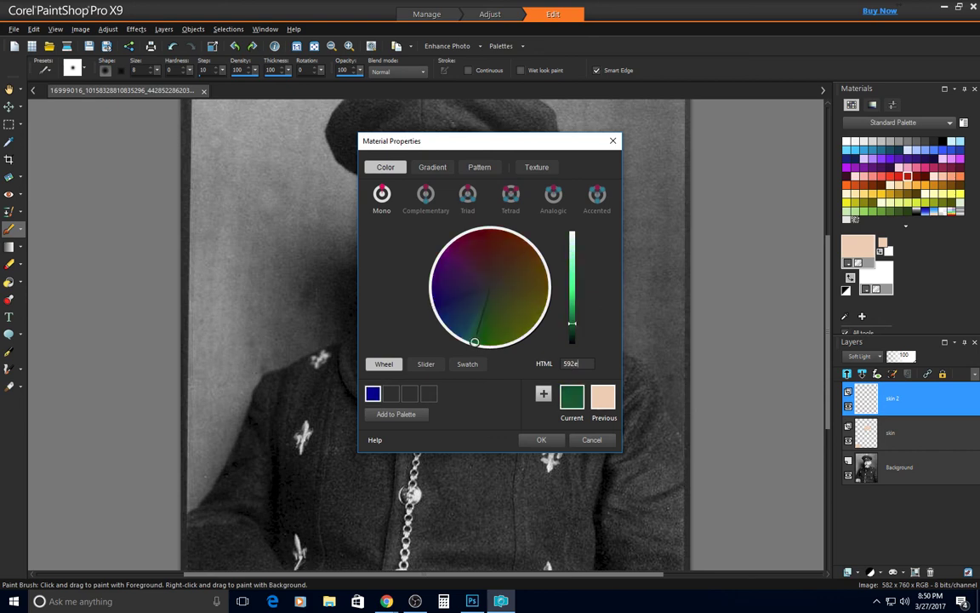
pyautogui.write('0')
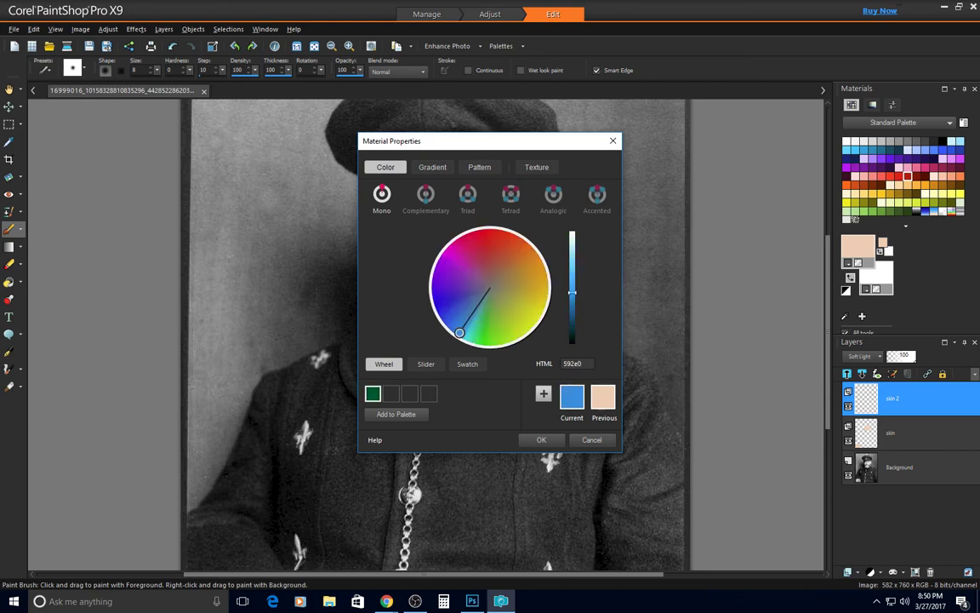
pyautogui.write('f')
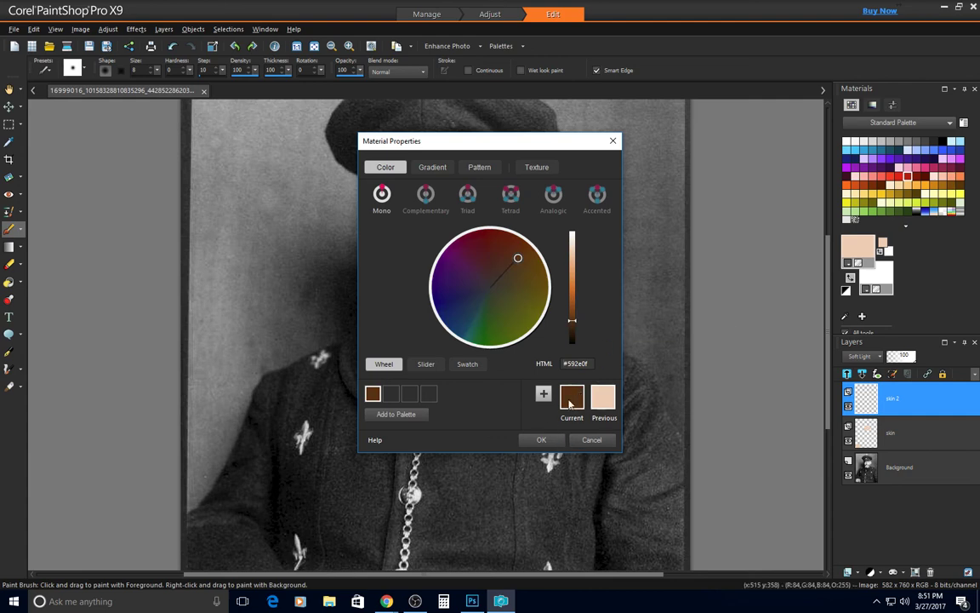
pyautogui.click(541, 440)
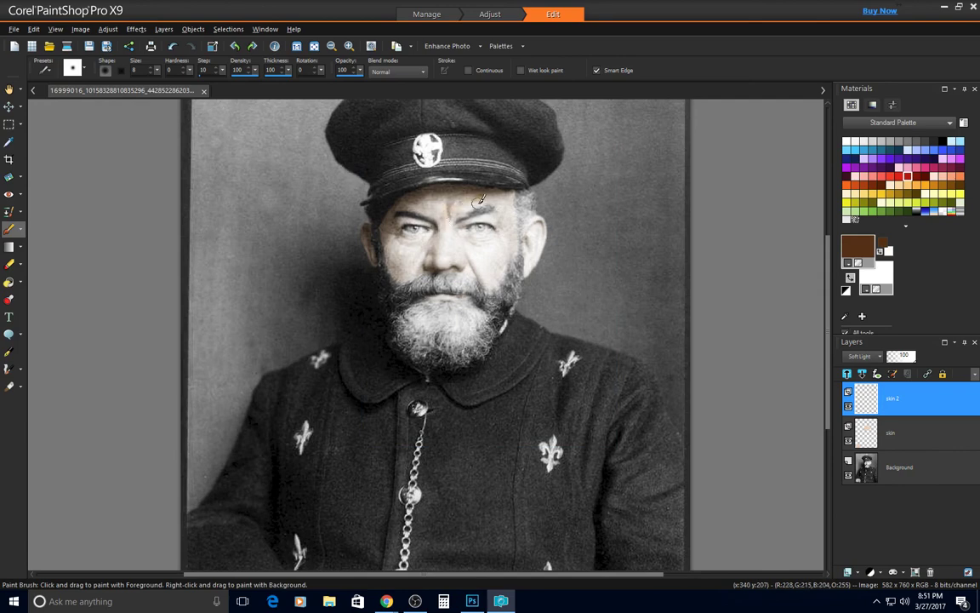
# Paint the brown tone over the forehead, the area around the eyes and both cheeks on the skin 2 layer
pyautogui.moveTo(485, 191)
pyautogui.mouseDown()
pyautogui.moveTo(428, 186)
pyautogui.moveTo(393, 209)
pyautogui.moveTo(422, 194)
pyautogui.moveTo(413, 204)
pyautogui.moveTo(436, 207)
pyautogui.moveTo(404, 206)
pyautogui.moveTo(420, 202)
pyautogui.moveTo(438, 222)
pyautogui.moveTo(422, 199)
pyautogui.moveTo(469, 199)
pyautogui.moveTo(463, 208)
pyautogui.moveTo(448, 192)
pyautogui.moveTo(410, 197)
pyautogui.moveTo(380, 238)
pyautogui.moveTo(387, 217)
pyautogui.moveTo(401, 263)
pyautogui.moveTo(380, 230)
pyautogui.moveTo(404, 274)
pyautogui.moveTo(389, 248)
pyautogui.moveTo(398, 269)
pyautogui.moveTo(406, 277)
pyautogui.moveTo(430, 267)
pyautogui.moveTo(416, 273)
pyautogui.moveTo(436, 233)
pyautogui.moveTo(413, 241)
pyautogui.moveTo(393, 228)
pyautogui.moveTo(420, 238)
pyautogui.moveTo(394, 226)
pyautogui.moveTo(411, 219)
pyautogui.moveTo(442, 231)
pyautogui.moveTo(417, 245)
pyautogui.moveTo(394, 224)
pyautogui.mouseUp()
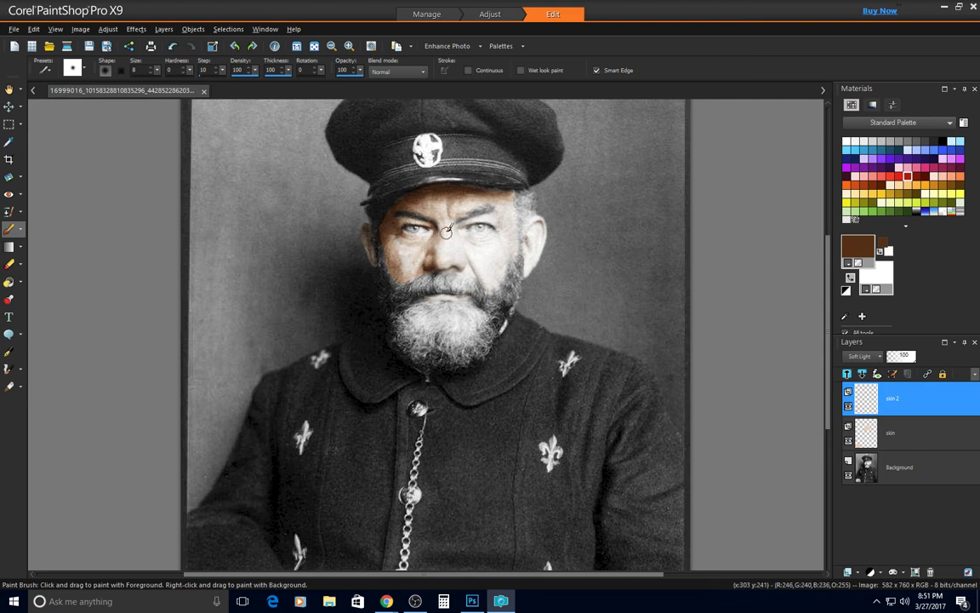
pyautogui.moveTo(456, 229); pyautogui.dragTo(476, 214)
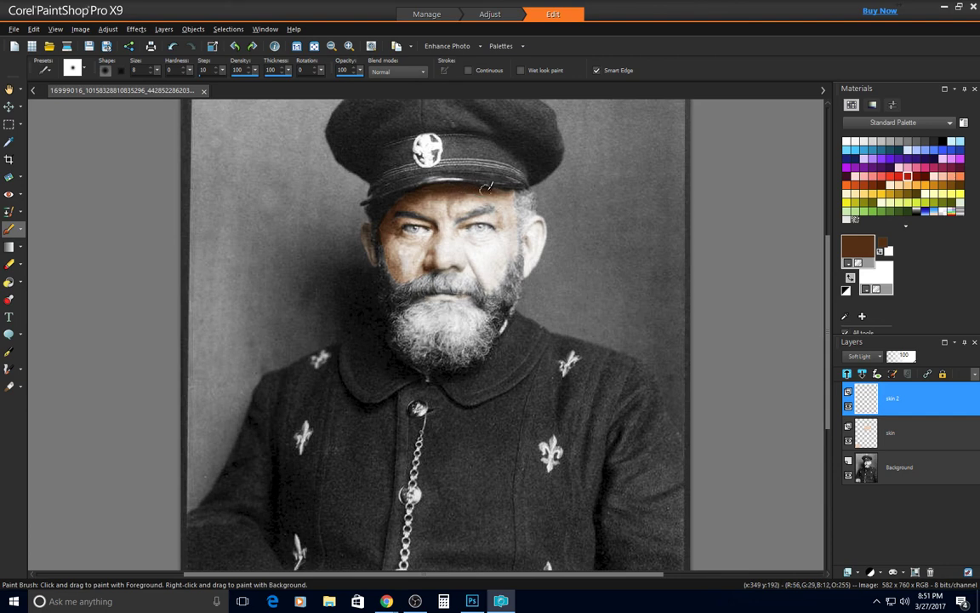
pyautogui.moveTo(511, 197)
pyautogui.mouseDown()
pyautogui.moveTo(498, 277)
pyautogui.moveTo(417, 234)
pyautogui.moveTo(480, 231)
pyautogui.moveTo(463, 229)
pyautogui.mouseUp()
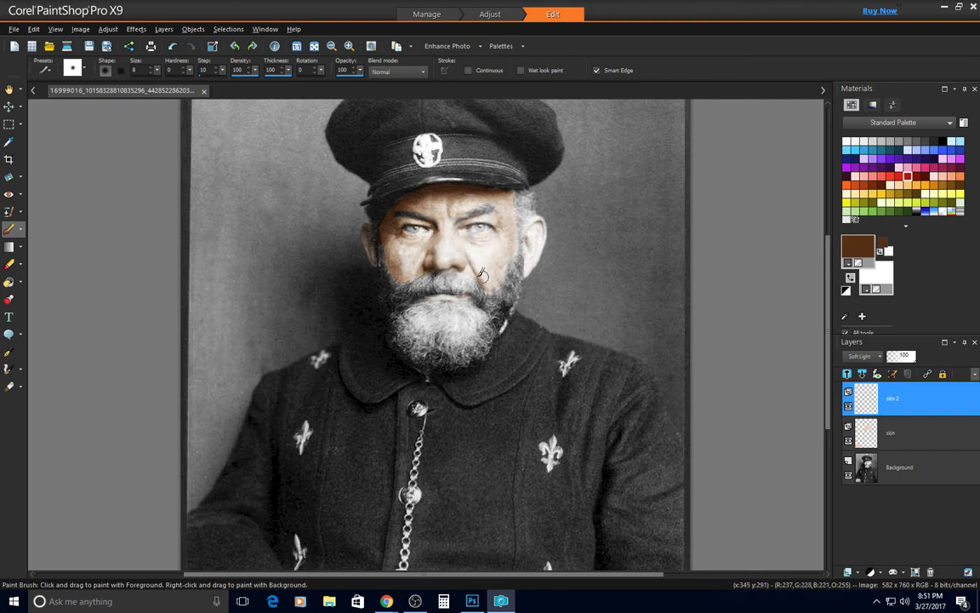
pyautogui.moveTo(410, 268); pyautogui.dragTo(406, 265)
# Paint both ears and the nose with the brown tone on the skin 2 layer
pyautogui.scroll(2, 403, 261)
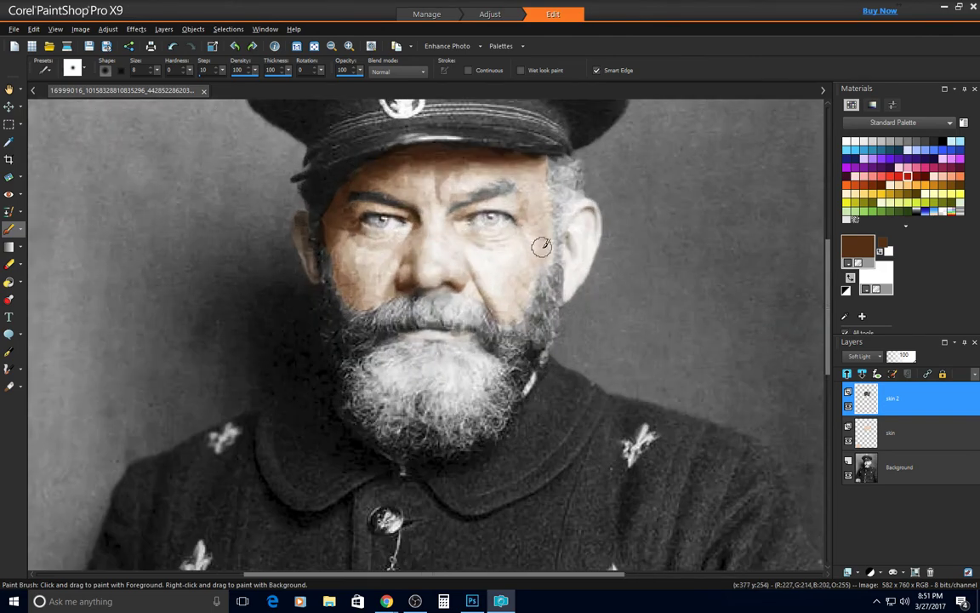
pyautogui.moveTo(580, 233)
pyautogui.mouseDown()
pyautogui.moveTo(575, 218)
pyautogui.moveTo(596, 213)
pyautogui.moveTo(570, 288)
pyautogui.moveTo(573, 257)
pyautogui.mouseUp()
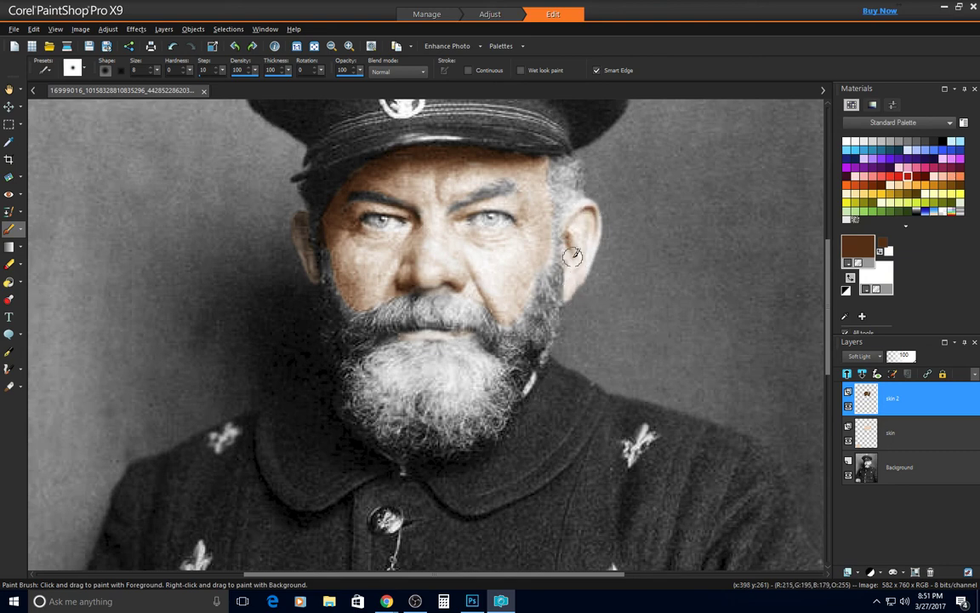
pyautogui.moveTo(300, 219)
pyautogui.mouseDown()
pyautogui.moveTo(316, 276)
pyautogui.moveTo(298, 219)
pyautogui.moveTo(317, 280)
pyautogui.moveTo(300, 221)
pyautogui.mouseUp()
pyautogui.moveTo(409, 248)
pyautogui.mouseDown()
pyautogui.moveTo(419, 225)
pyautogui.moveTo(359, 296)
pyautogui.moveTo(361, 271)
pyautogui.moveTo(489, 278)
pyautogui.moveTo(435, 243)
pyautogui.moveTo(432, 202)
pyautogui.mouseUp()
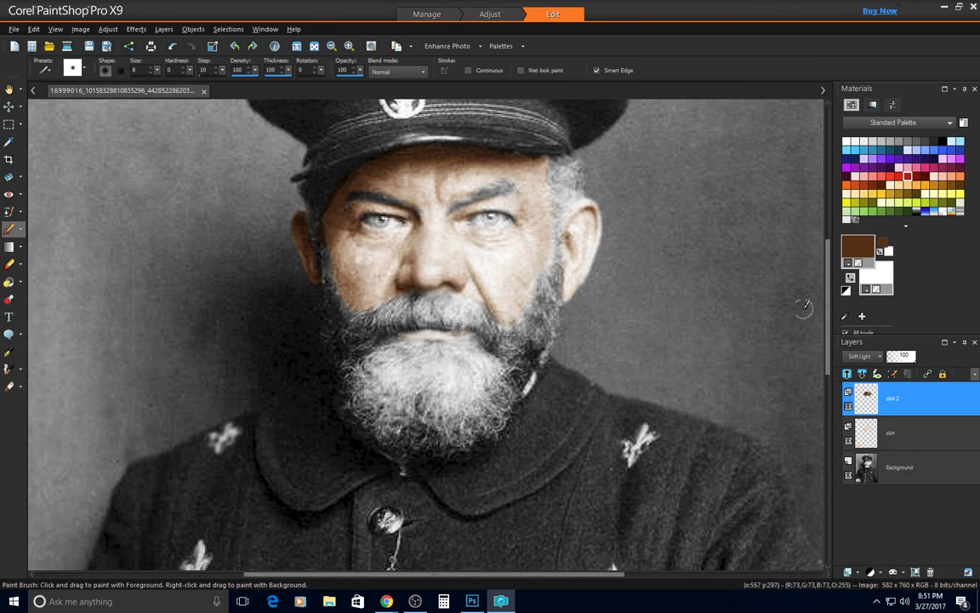
# Paint the man's lips with the brown tone on the skin 2 layer
pyautogui.scroll(-3, 804, 308)
pyautogui.scroll(5, 406, 253)
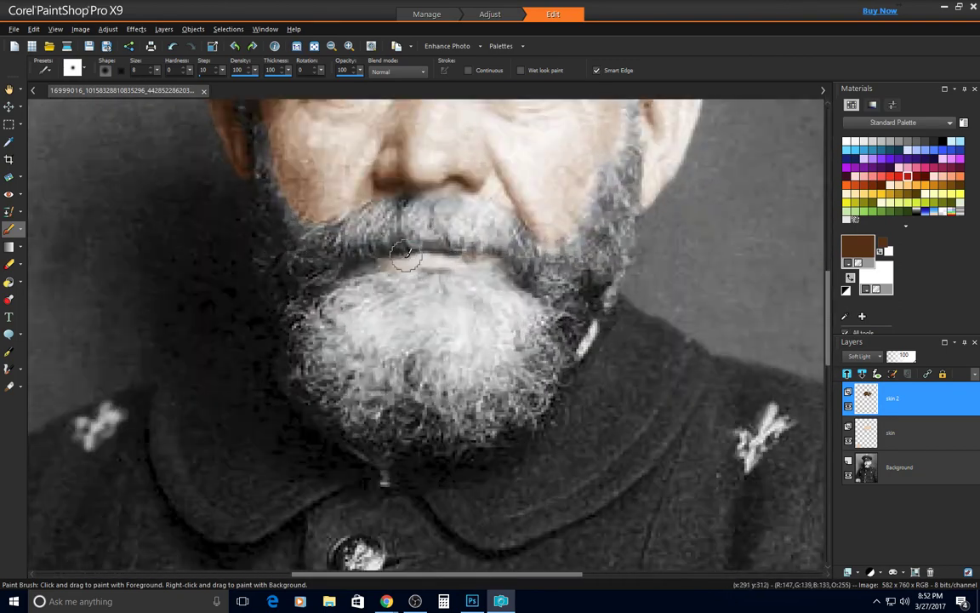
pyautogui.moveTo(405, 253)
pyautogui.mouseDown()
pyautogui.moveTo(378, 270)
pyautogui.moveTo(484, 257)
pyautogui.mouseUp()
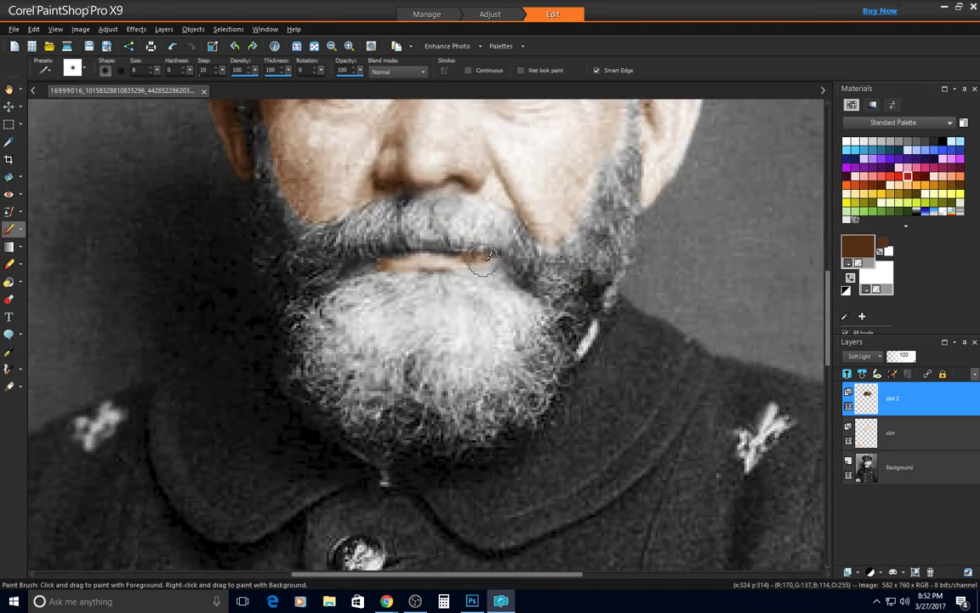
pyautogui.scroll(-3, 559, 363)
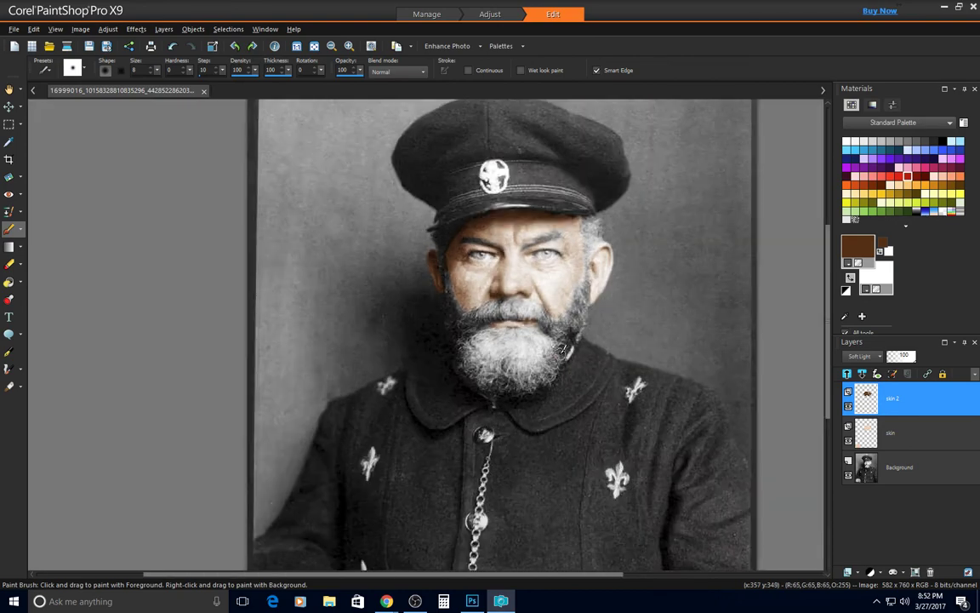
# Paint the man's hand with the brown tone on the skin 2 layer, using brush size 17
pyautogui.scroll(-2, 564, 349)
pyautogui.scroll(4, 477, 477)
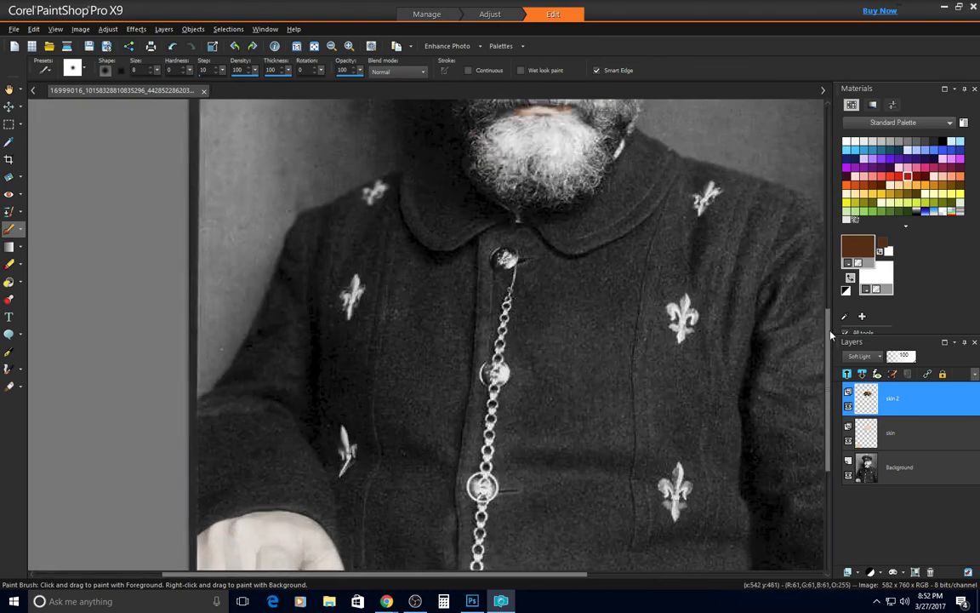
pyautogui.moveTo(829, 331); pyautogui.dragTo(830, 392)
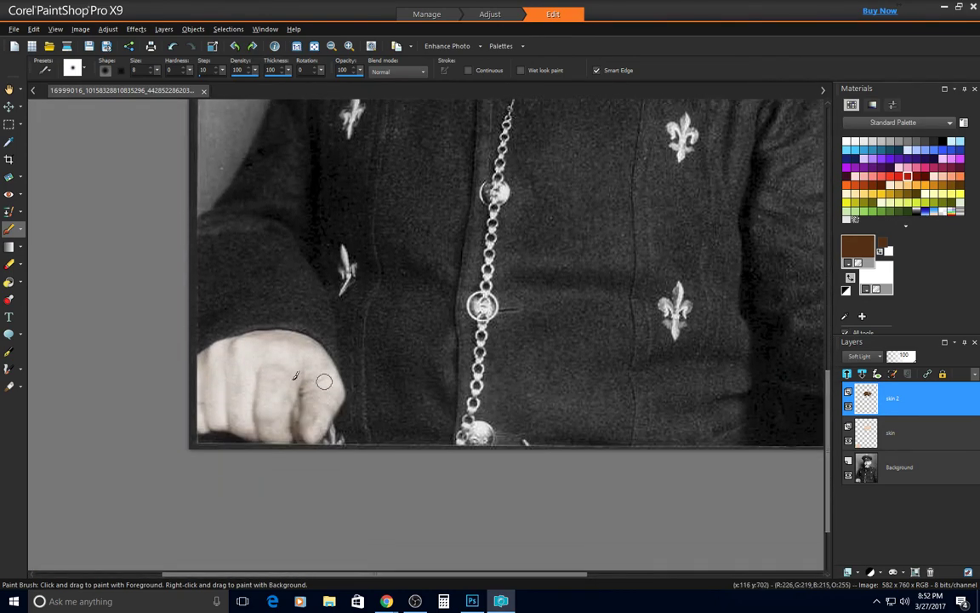
pyautogui.scroll(1, 294, 364)
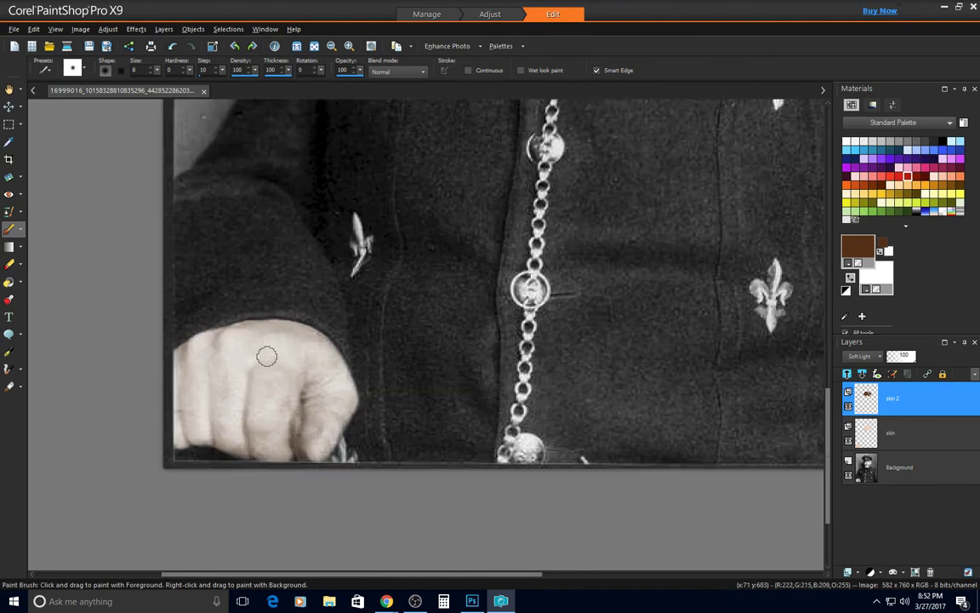
pyautogui.moveTo(266, 356)
pyautogui.keyDown('alt'); pyautogui.mouseDown()
pyautogui.moveTo(183, 374)
pyautogui.moveTo(271, 338)
pyautogui.moveTo(190, 358)
pyautogui.moveTo(195, 419)
pyautogui.moveTo(187, 440)
pyautogui.moveTo(197, 418)
pyautogui.moveTo(291, 444)
pyautogui.moveTo(326, 425)
pyautogui.moveTo(311, 447)
pyautogui.moveTo(337, 382)
pyautogui.moveTo(287, 339)
pyautogui.moveTo(214, 342)
pyautogui.moveTo(190, 383)
pyautogui.moveTo(264, 343)
pyautogui.moveTo(314, 344)
pyautogui.moveTo(344, 390)
pyautogui.moveTo(318, 347)
pyautogui.moveTo(281, 319)
pyautogui.moveTo(216, 353)
pyautogui.moveTo(290, 371)
pyautogui.moveTo(229, 392)
pyautogui.moveTo(244, 417)
pyautogui.moveTo(247, 406)
pyautogui.moveTo(289, 388)
pyautogui.moveTo(207, 362)
pyautogui.moveTo(229, 342)
pyautogui.moveTo(196, 340)
pyautogui.mouseUp(); pyautogui.keyUp('alt')
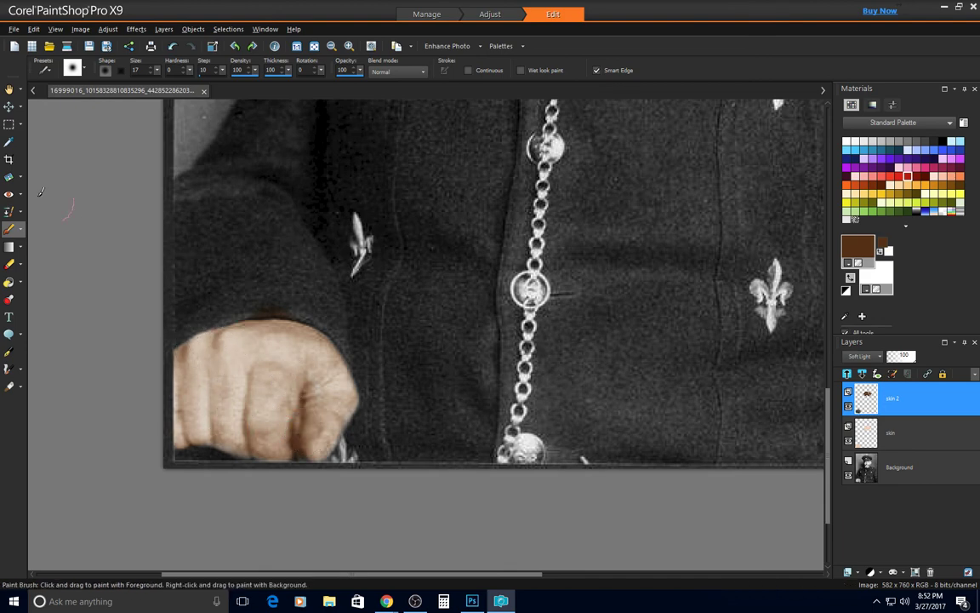
# Erase the brown spill along the sleeve edge above the hand and repaint the fingers and back of the hand
pyautogui.press('x')
pyautogui.moveTo(251, 294)
pyautogui.mouseDown()
pyautogui.moveTo(236, 303)
pyautogui.moveTo(304, 306)
pyautogui.mouseUp()
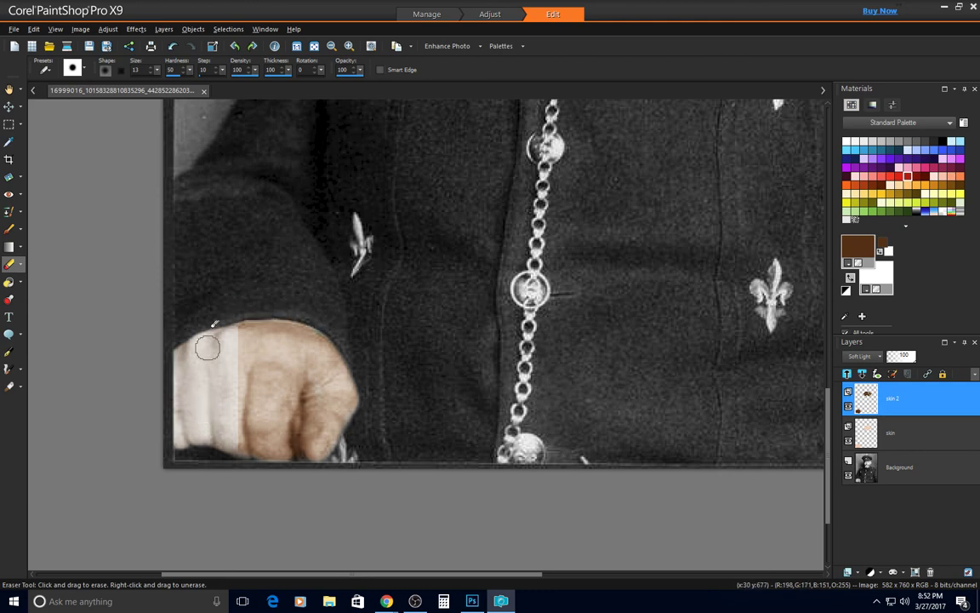
pyautogui.moveTo(208, 345); pyautogui.dragTo(219, 434)
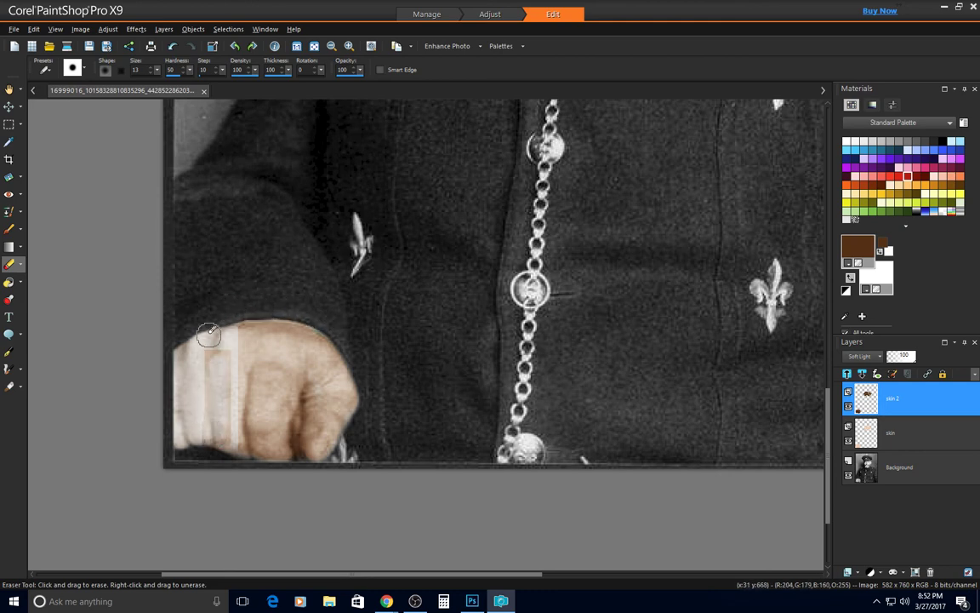
pyautogui.click(8, 228)
pyautogui.moveTo(253, 372)
pyautogui.mouseDown()
pyautogui.moveTo(240, 345)
pyautogui.moveTo(204, 368)
pyautogui.moveTo(204, 392)
pyautogui.moveTo(199, 364)
pyautogui.moveTo(197, 433)
pyautogui.moveTo(209, 424)
pyautogui.moveTo(257, 440)
pyautogui.moveTo(222, 377)
pyautogui.moveTo(293, 398)
pyautogui.moveTo(321, 390)
pyautogui.moveTo(287, 358)
pyautogui.moveTo(246, 348)
pyautogui.moveTo(205, 374)
pyautogui.moveTo(198, 400)
pyautogui.moveTo(208, 376)
pyautogui.moveTo(262, 347)
pyautogui.moveTo(247, 344)
pyautogui.moveTo(290, 338)
pyautogui.mouseUp()
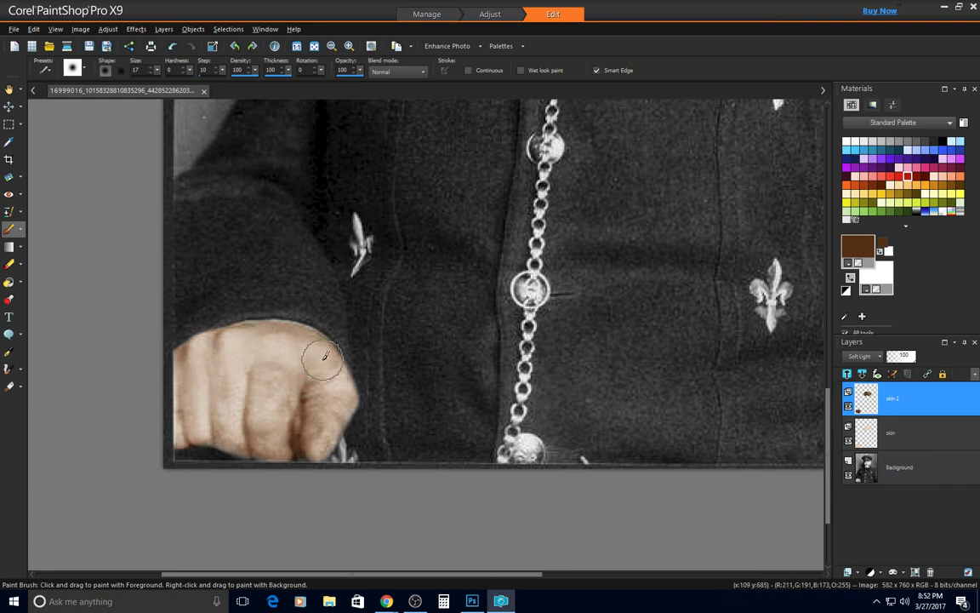
# Try lowering the opacity of the skin 2 layer to 61 and of the skin layer to 59
pyautogui.hotkey('ctrl', 'w')
pyautogui.scroll(1, 430, 256)
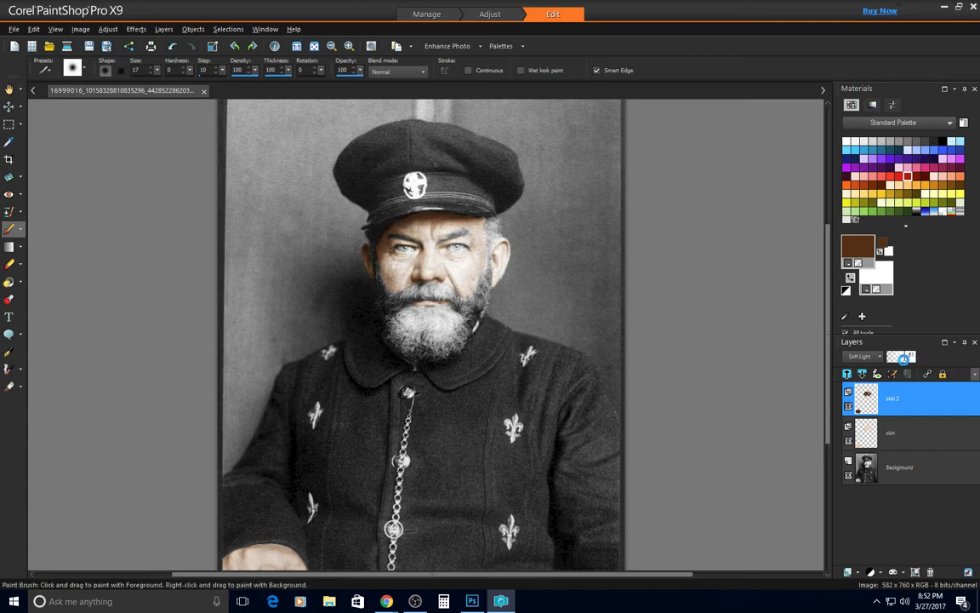
pyautogui.scroll(4, 388, 243)
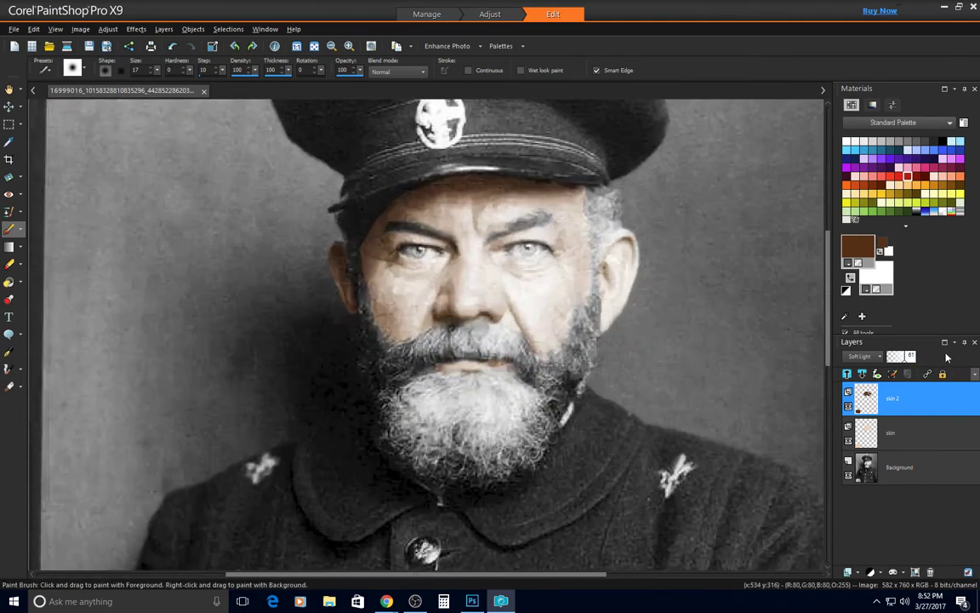
pyautogui.click(895, 432)
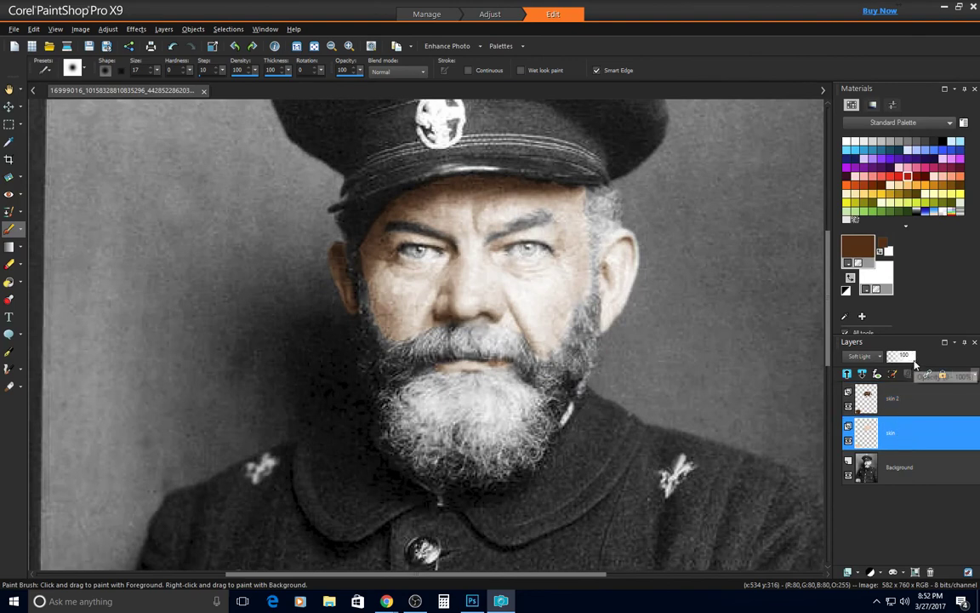
pyautogui.moveTo(909, 364); pyautogui.dragTo(898, 359)
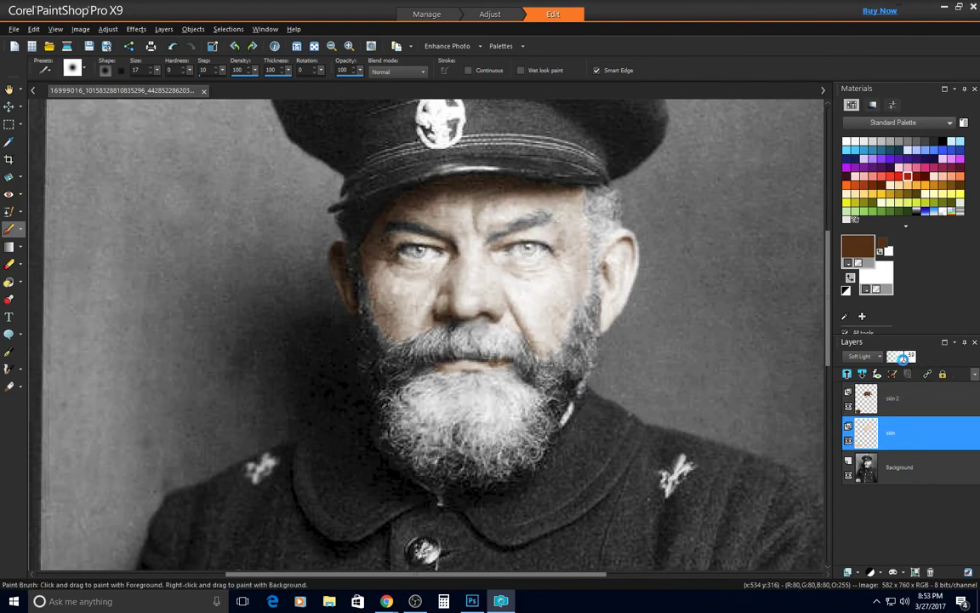
# Set the skin 2 layer's opacity to 63 and return the skin layer's opacity to 100
pyautogui.click(902, 401)
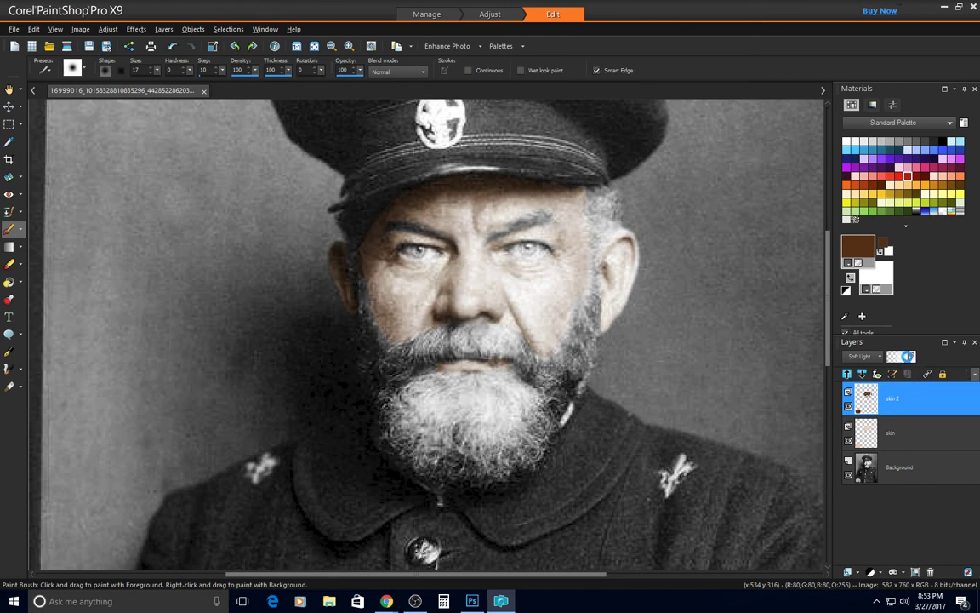
pyautogui.click(906, 440)
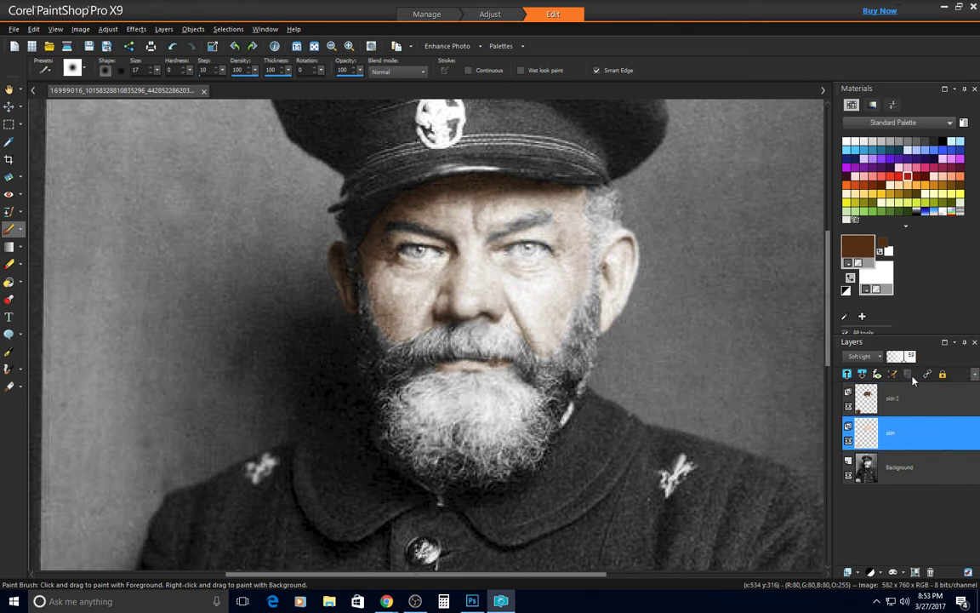
pyautogui.moveTo(907, 356); pyautogui.dragTo(916, 356)
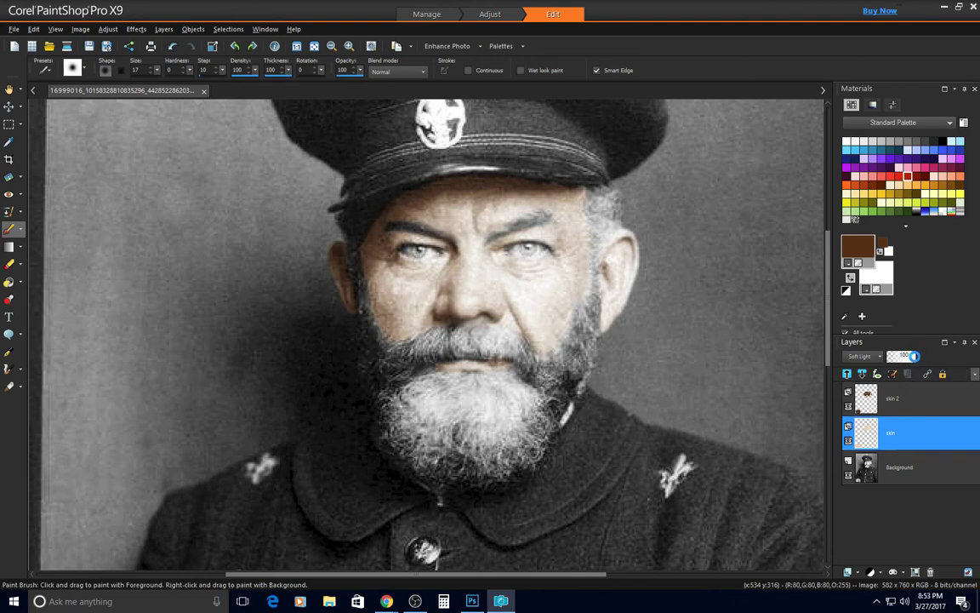
# Set the skin 2 layer's opacity to 59 and check the skin coloring on the whole portrait
pyautogui.click(917, 405)
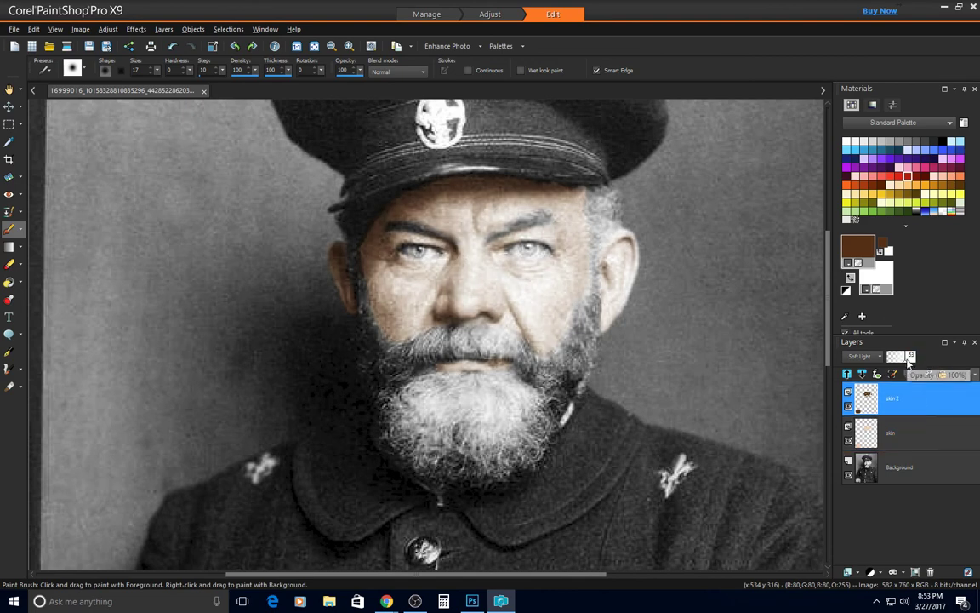
pyautogui.moveTo(908, 357); pyautogui.dragTo(899, 358)
pyautogui.click(903, 436)
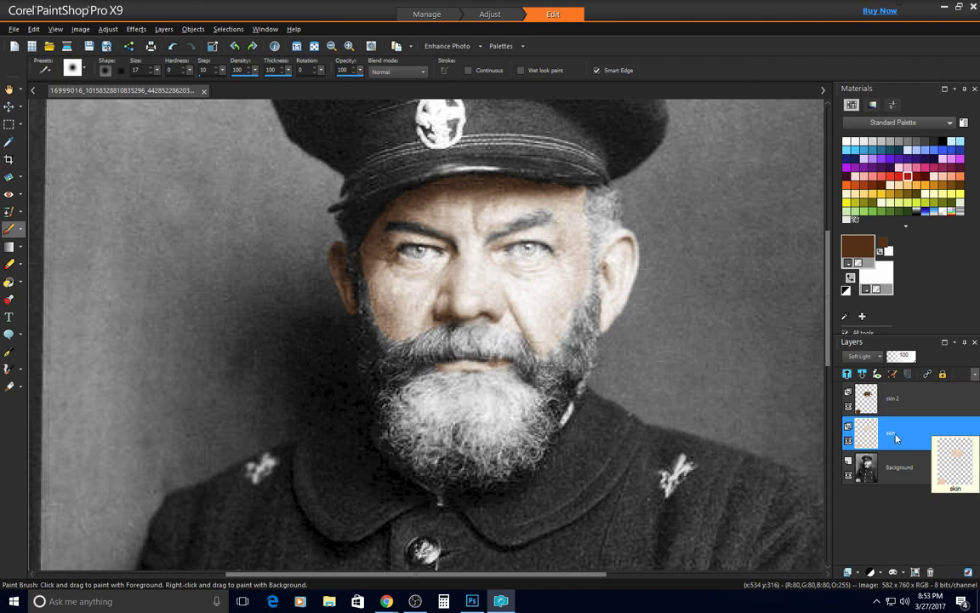
pyautogui.click(929, 399)
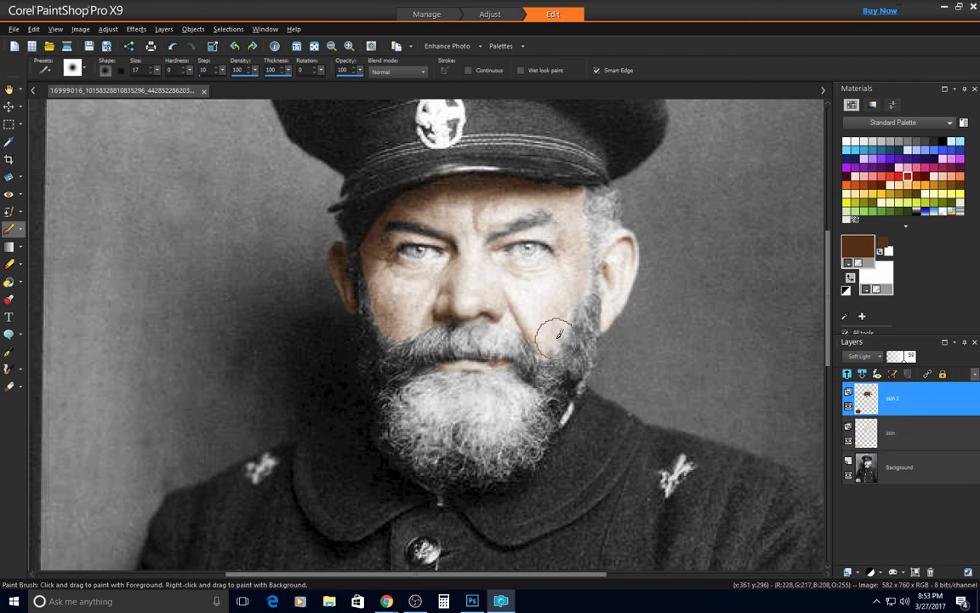
pyautogui.scroll(-2, 560, 328)
pyautogui.scroll(-2, 354, 482)
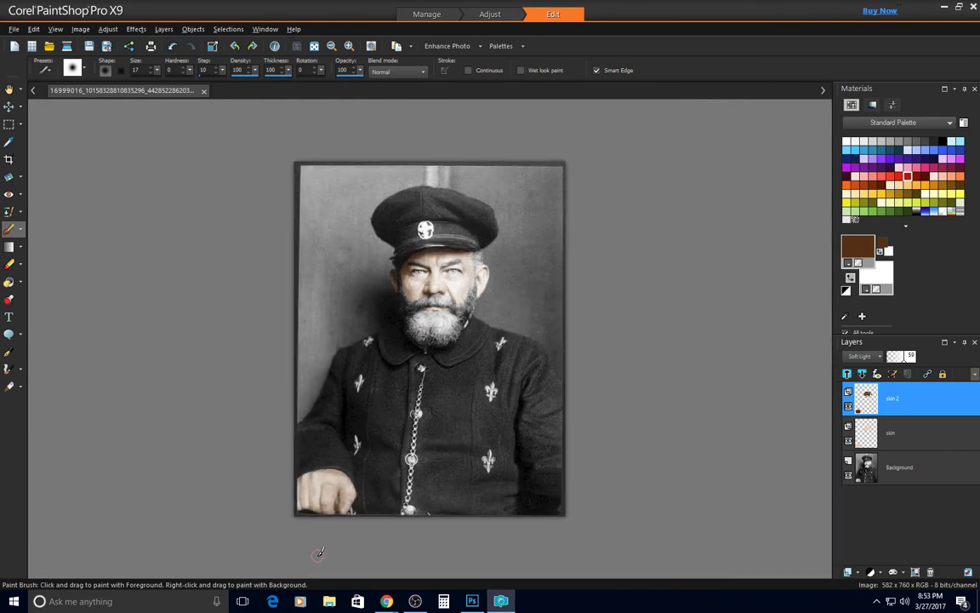
pyautogui.scroll(1, 354, 482)
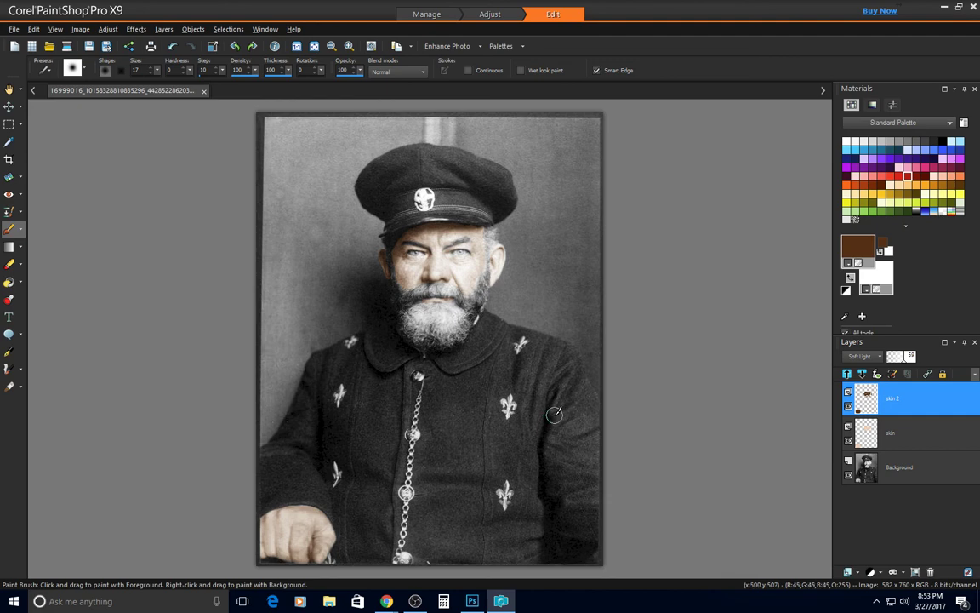
# Add a new raster layer named "blush" with the Soft Light blend mode
pyautogui.click(851, 575)
pyautogui.click(875, 497)
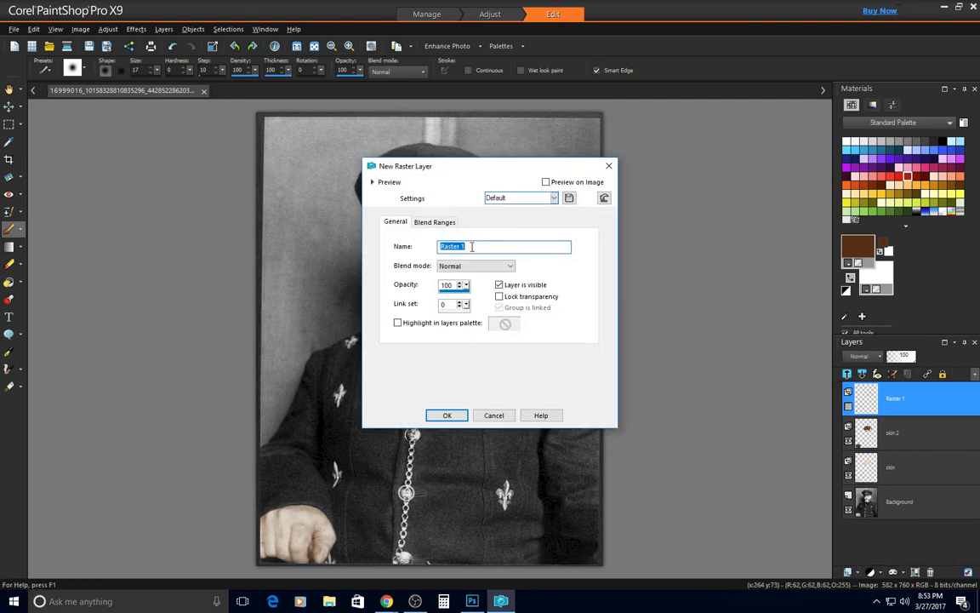
pyautogui.write('blush')
pyautogui.click(494, 265)
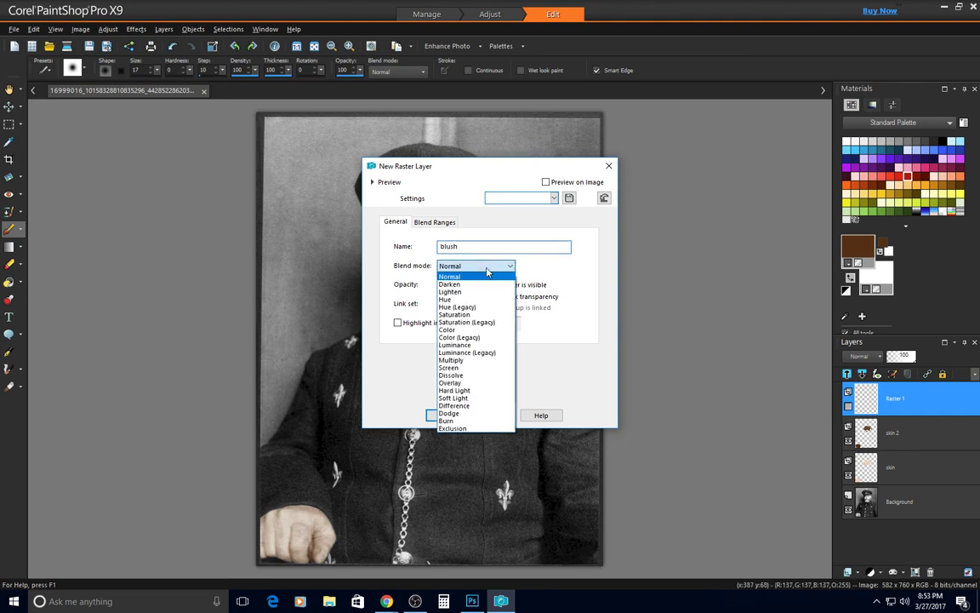
pyautogui.click(463, 398)
pyautogui.click(445, 415)
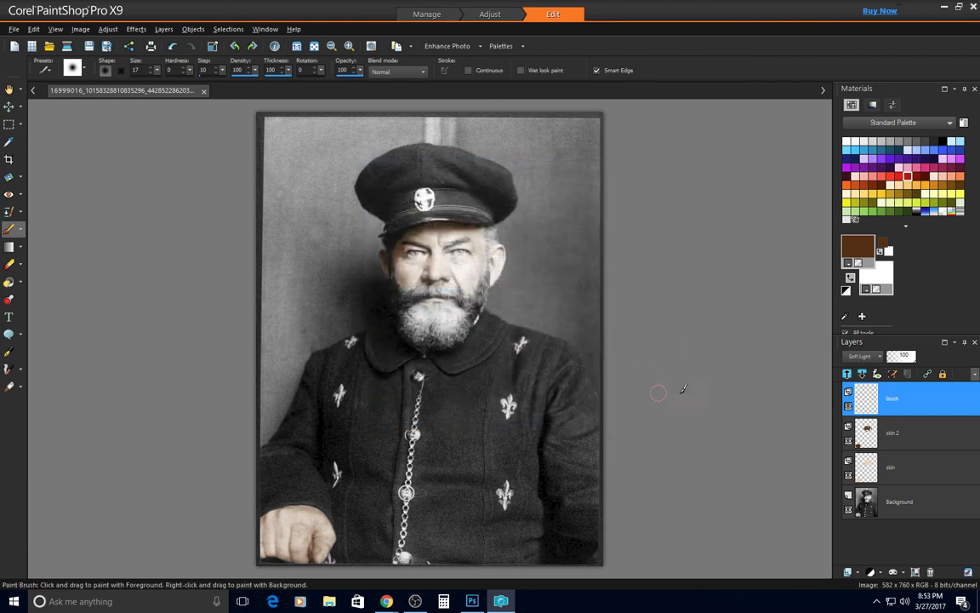
# Set the foreground color to the red #b51a00
pyautogui.click(855, 250)
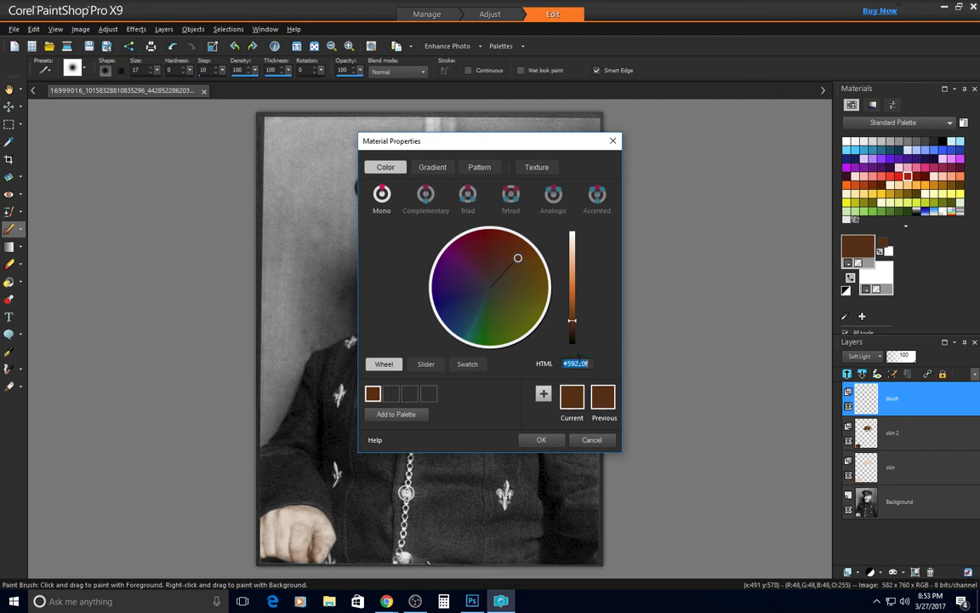
pyautogui.write('b')
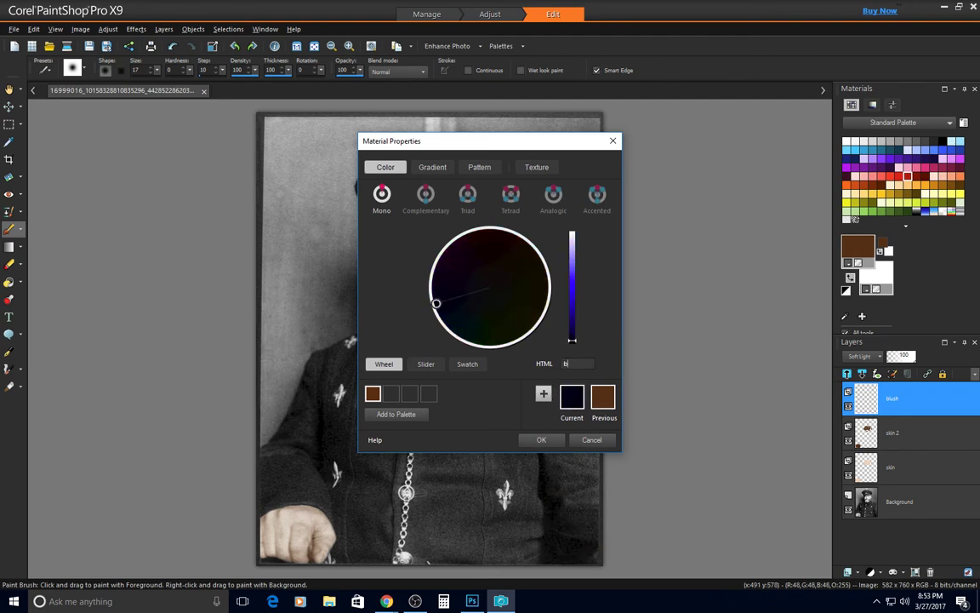
pyautogui.write('51a')
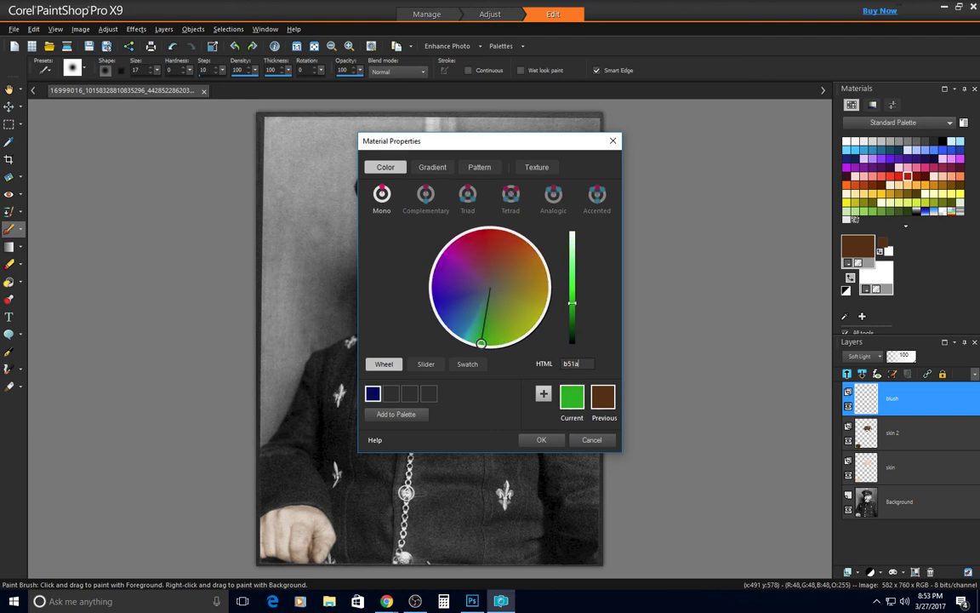
pyautogui.write('00')
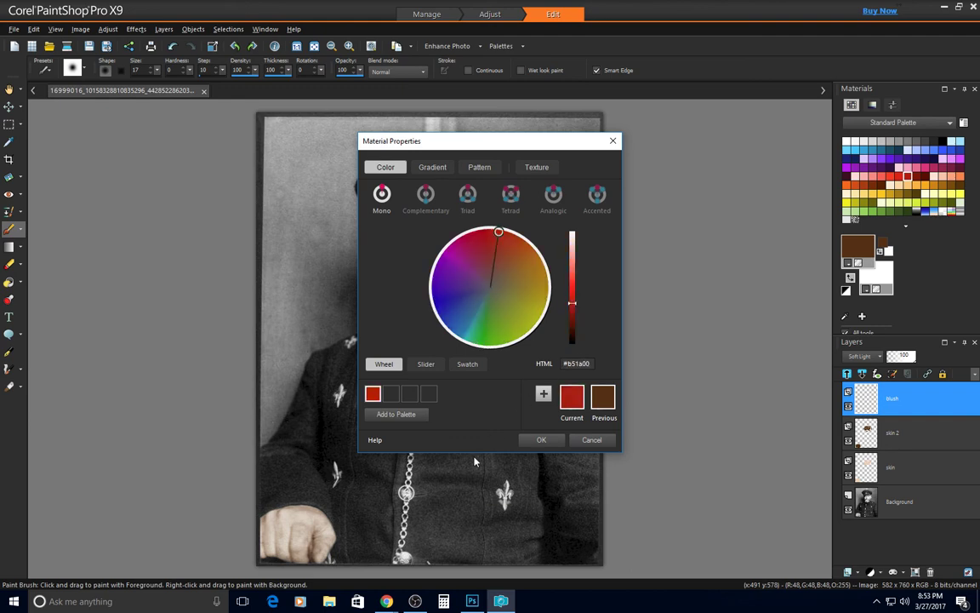
pyautogui.click(541, 439)
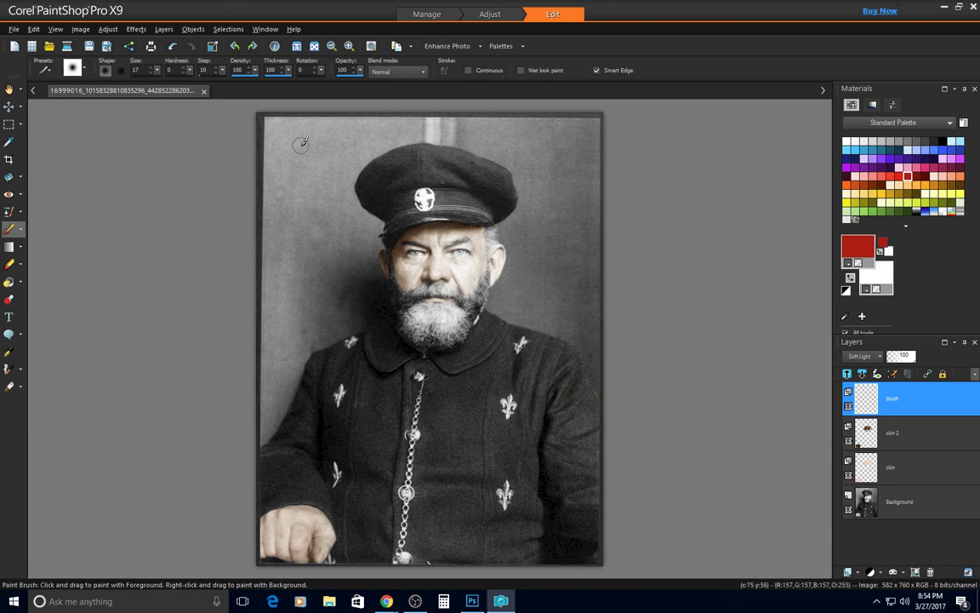
# Paint red blush over both of the man's cheeks, from below the eyes down to the beard, on the blush layer
pyautogui.scroll(2, 311, 128)
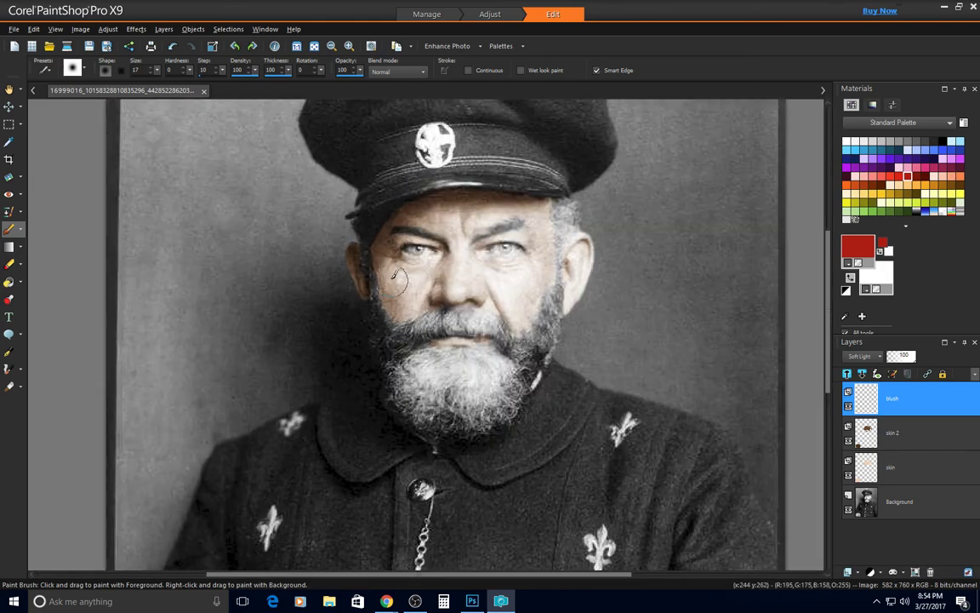
pyautogui.moveTo(378, 254)
pyautogui.mouseDown()
pyautogui.moveTo(392, 279)
pyautogui.moveTo(380, 253)
pyautogui.mouseUp()
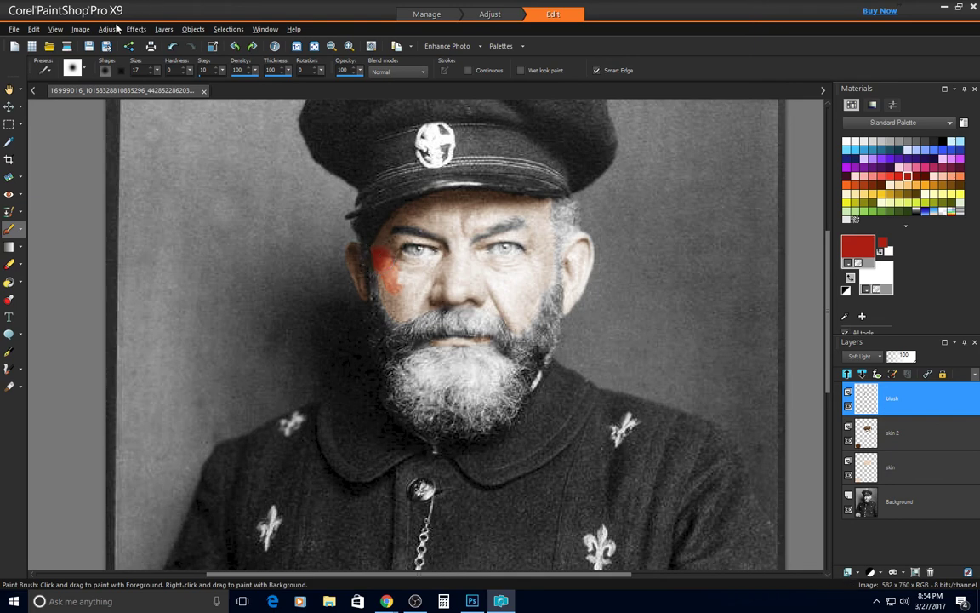
pyautogui.click(189, 70)
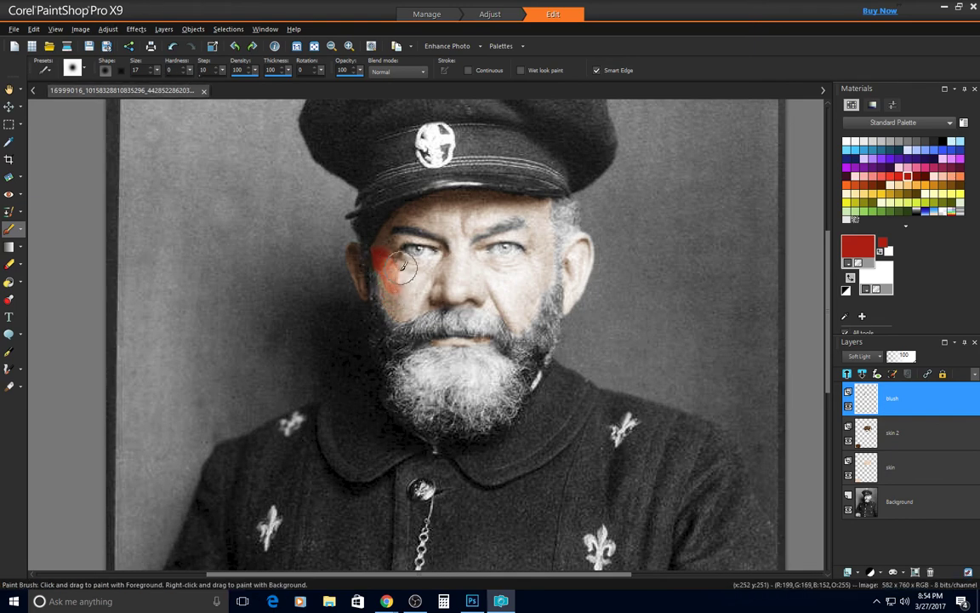
pyautogui.moveTo(390, 271)
pyautogui.mouseDown()
pyautogui.moveTo(379, 262)
pyautogui.moveTo(414, 293)
pyautogui.moveTo(379, 266)
pyautogui.moveTo(376, 247)
pyautogui.moveTo(401, 278)
pyautogui.moveTo(379, 259)
pyautogui.mouseUp()
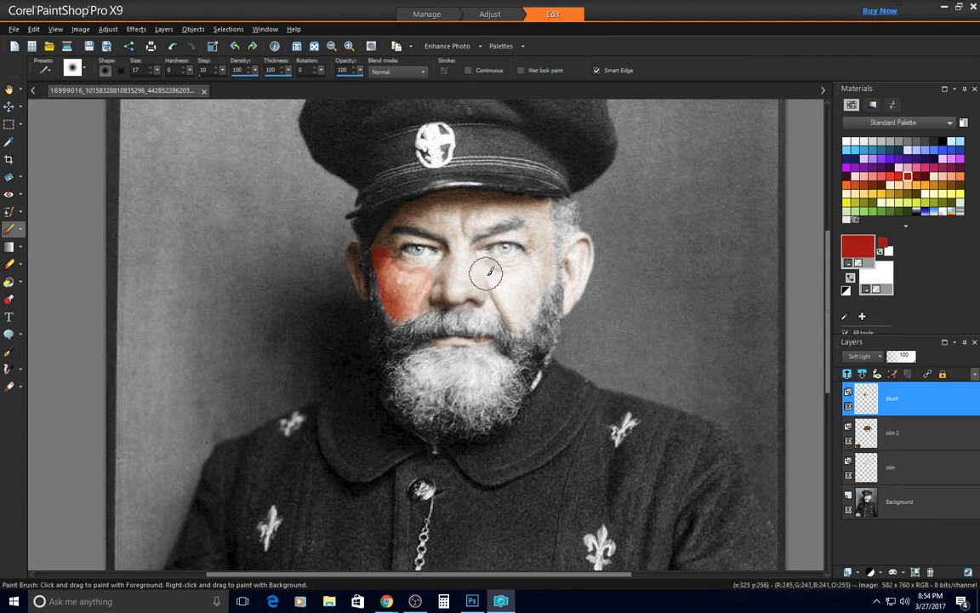
pyautogui.moveTo(494, 289)
pyautogui.mouseDown()
pyautogui.moveTo(516, 320)
pyautogui.moveTo(540, 277)
pyautogui.moveTo(516, 285)
pyautogui.moveTo(492, 269)
pyautogui.moveTo(538, 274)
pyautogui.mouseUp()
pyautogui.moveTo(383, 281)
pyautogui.mouseDown()
pyautogui.moveTo(374, 242)
pyautogui.moveTo(394, 297)
pyautogui.mouseUp()
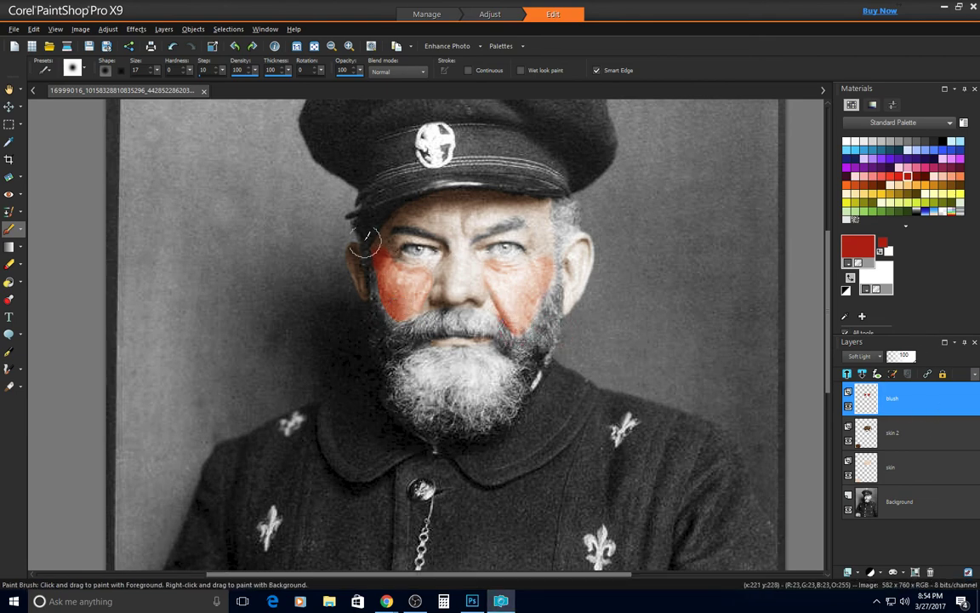
pyautogui.moveTo(369, 259); pyautogui.dragTo(403, 294)
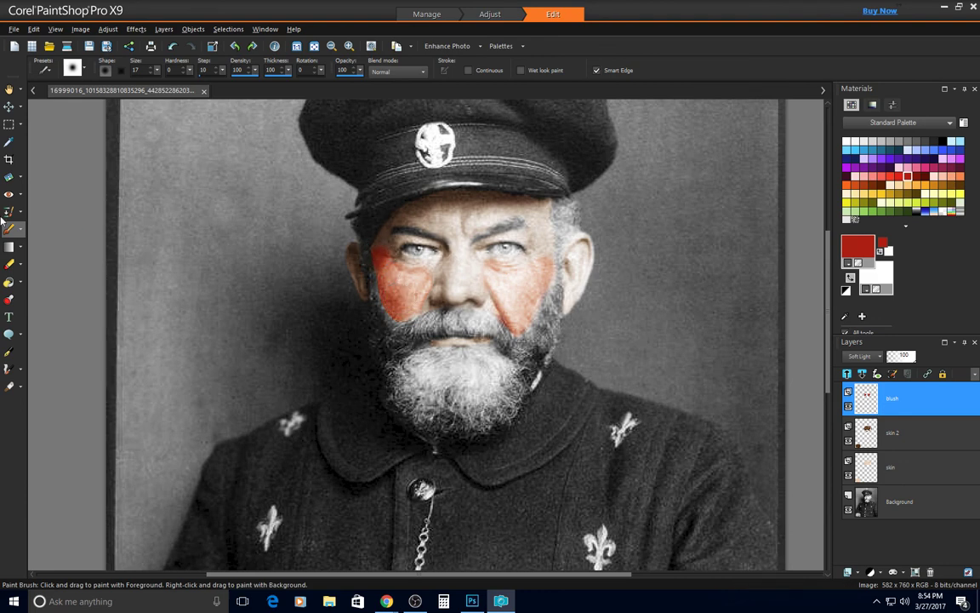
# Erase the stray red around the eyes and set the blush layer's opacity to 40
pyautogui.click(9, 264)
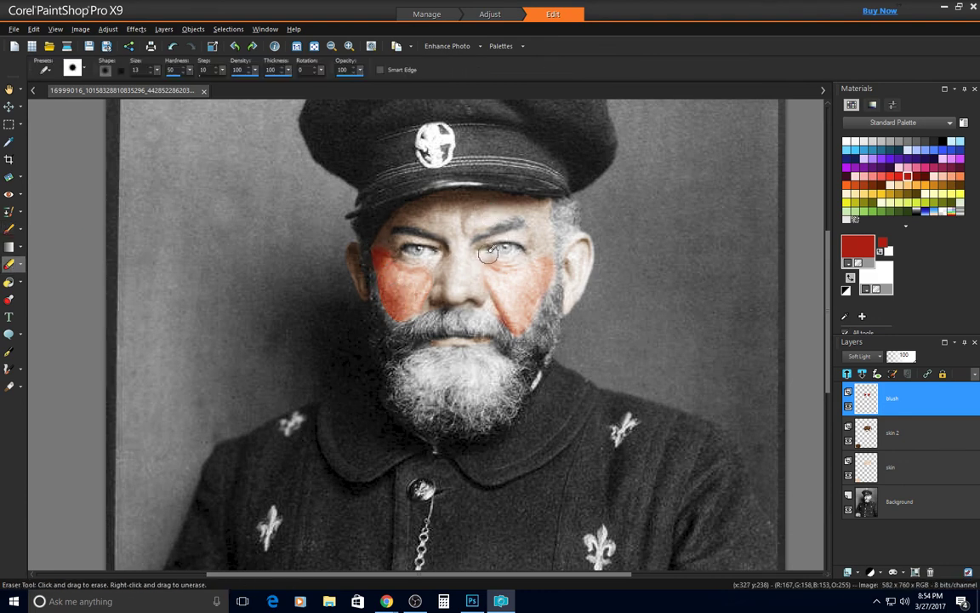
pyautogui.moveTo(489, 253)
pyautogui.mouseDown()
pyautogui.moveTo(504, 262)
pyautogui.moveTo(526, 254)
pyautogui.moveTo(492, 260)
pyautogui.mouseUp()
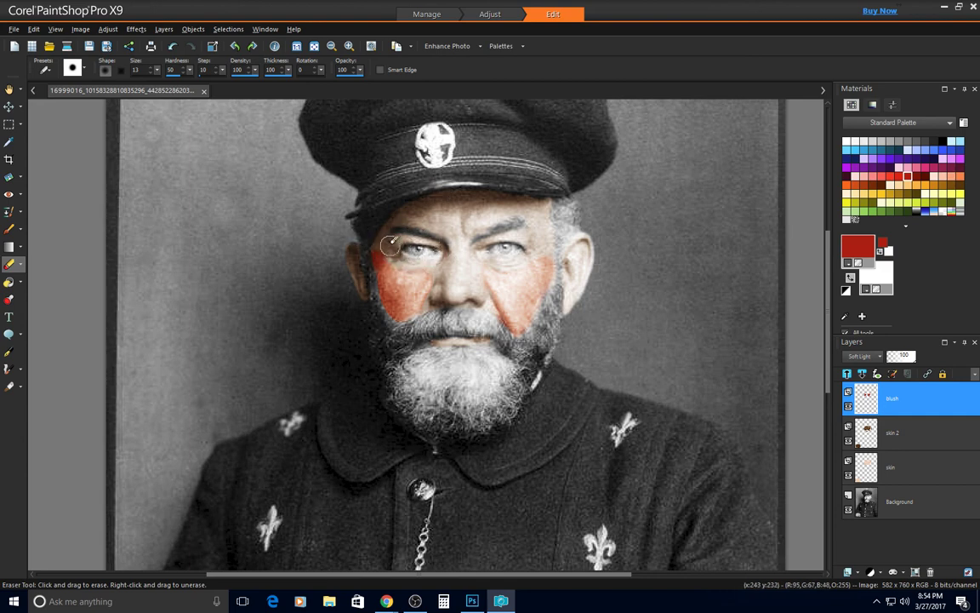
pyautogui.click(8, 228)
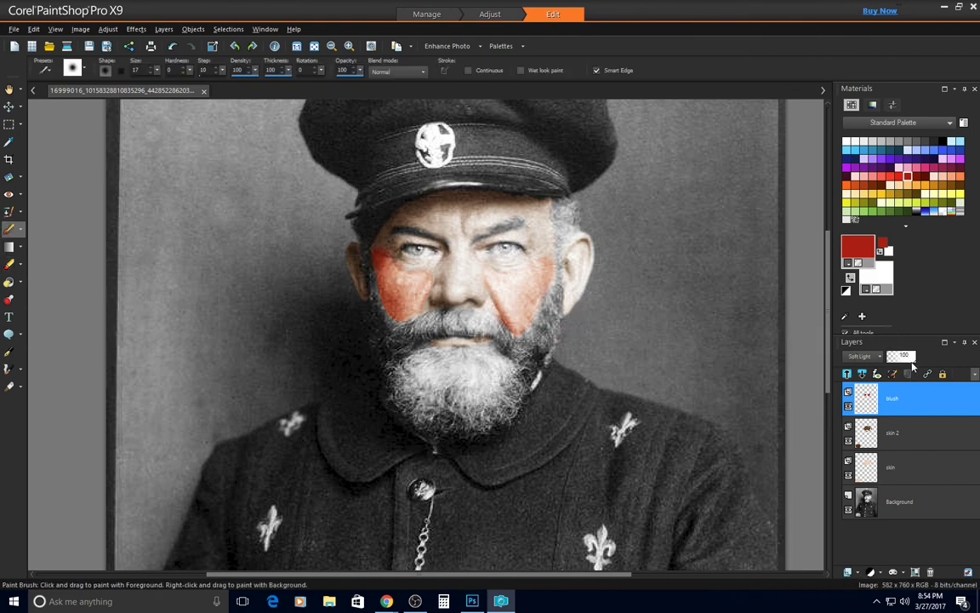
pyautogui.moveTo(908, 356); pyautogui.dragTo(899, 358)
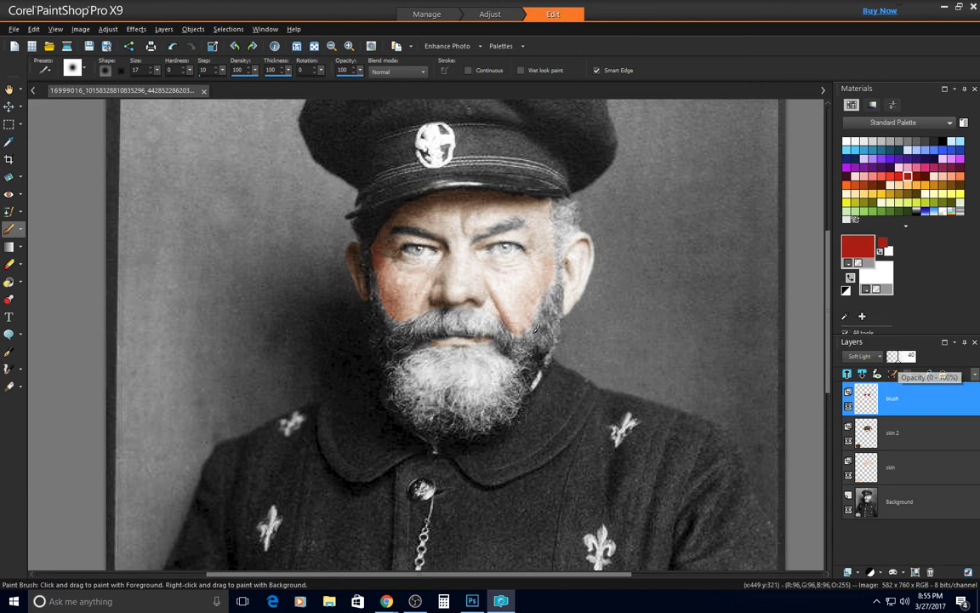
# Soften the blush on the cheeks with the eraser at 45 opacity, and return the eraser's opacity to 100
pyautogui.click(8, 267)
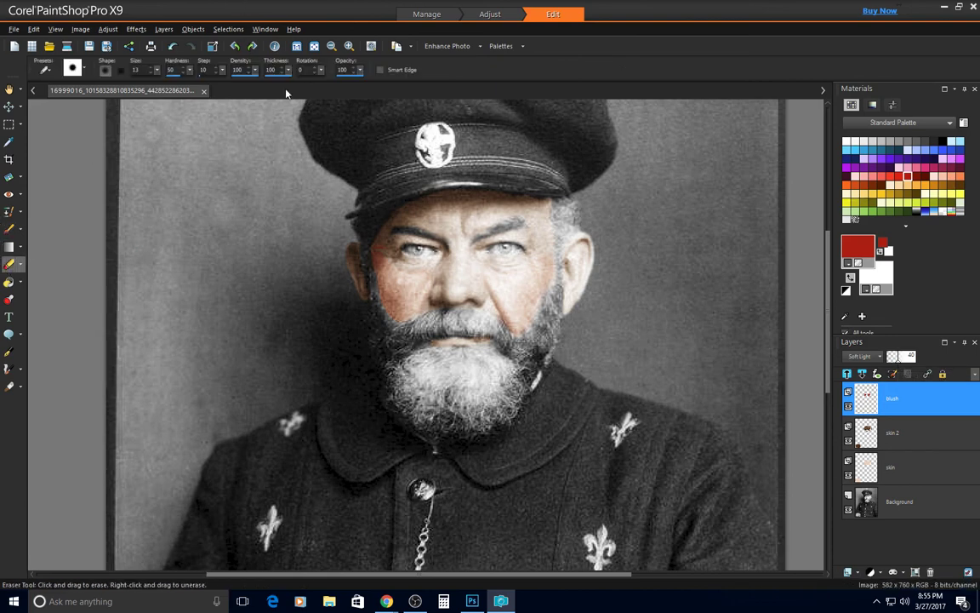
pyautogui.moveTo(360, 71); pyautogui.dragTo(329, 90)
pyautogui.moveTo(327, 90); pyautogui.dragTo(327, 91)
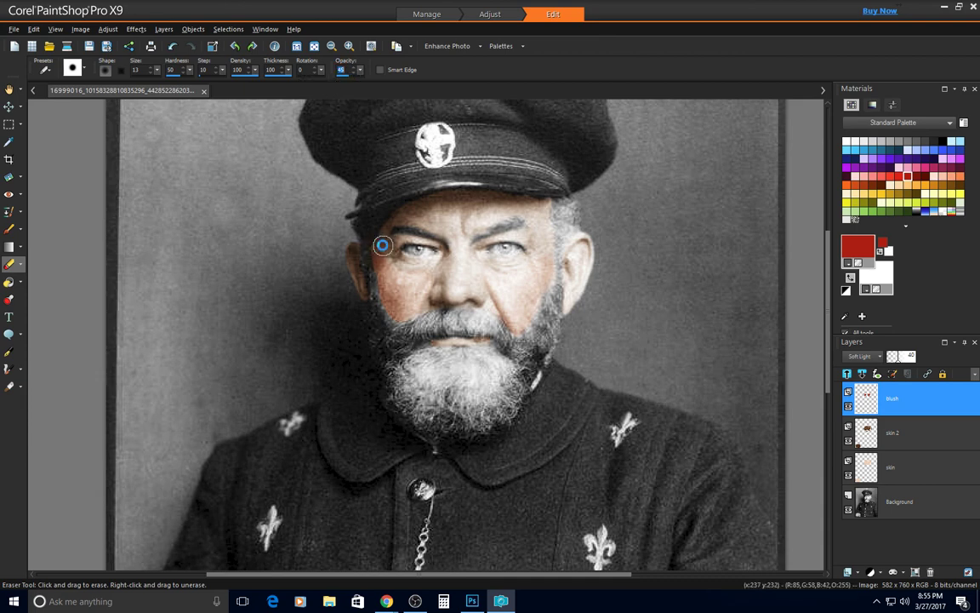
pyautogui.moveTo(380, 258)
pyautogui.mouseDown()
pyautogui.moveTo(382, 299)
pyautogui.moveTo(409, 316)
pyautogui.moveTo(390, 312)
pyautogui.moveTo(408, 310)
pyautogui.moveTo(412, 290)
pyautogui.moveTo(384, 260)
pyautogui.mouseUp()
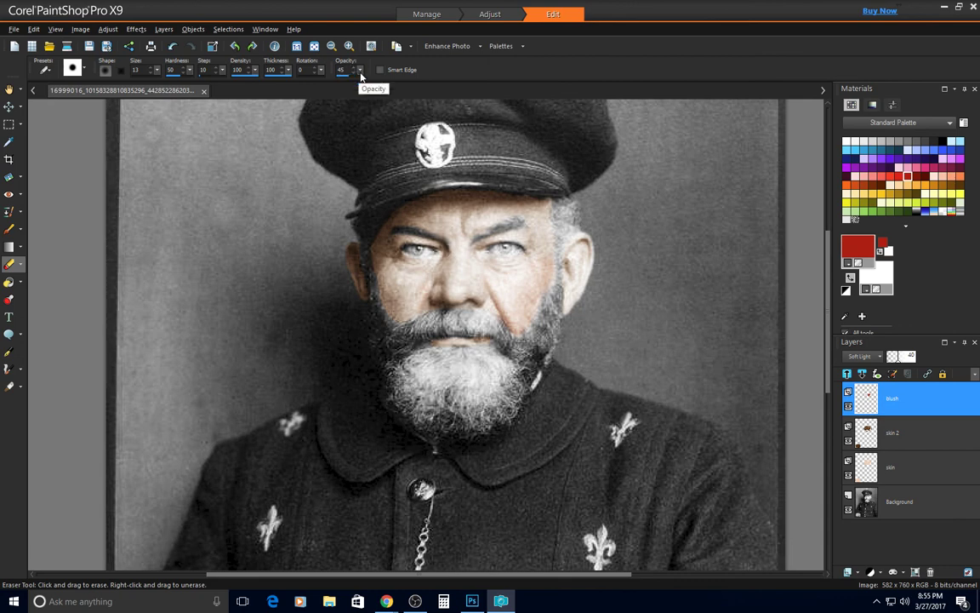
pyautogui.moveTo(396, 86); pyautogui.dragTo(399, 85)
# Add a new raster layer named "lips" and set its blend mode to Soft Light
pyautogui.click(10, 229)
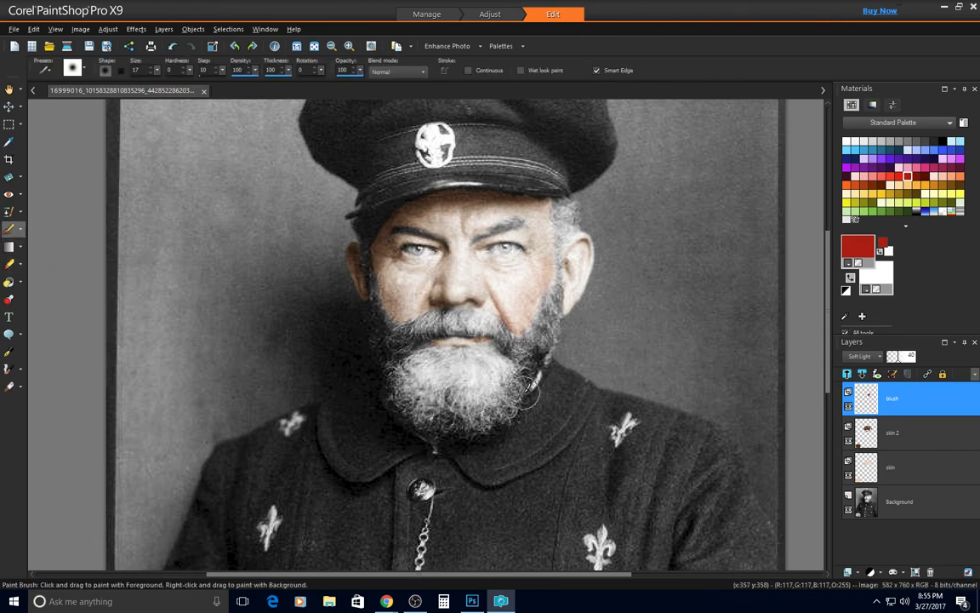
pyautogui.click(870, 571)
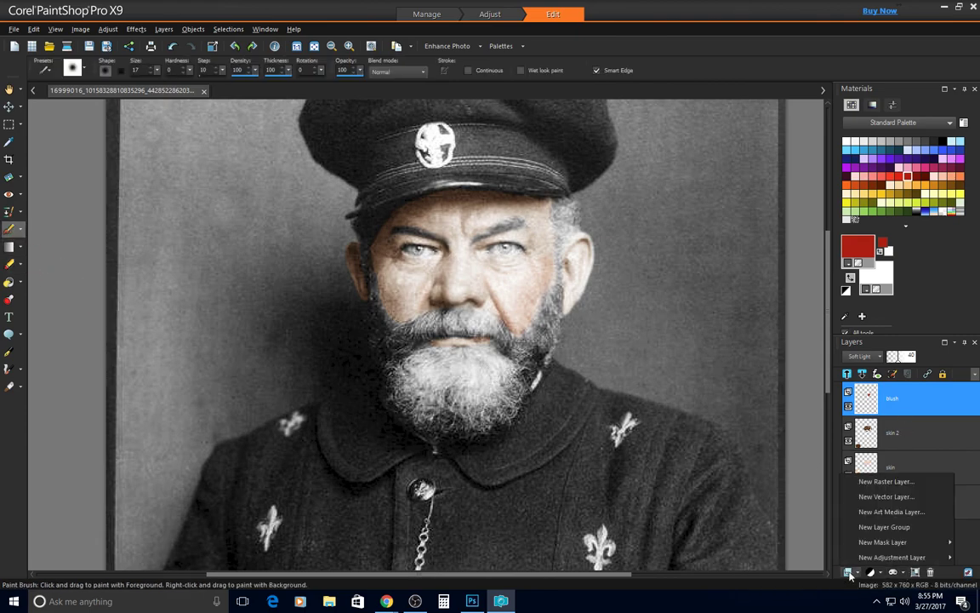
pyautogui.click(859, 444)
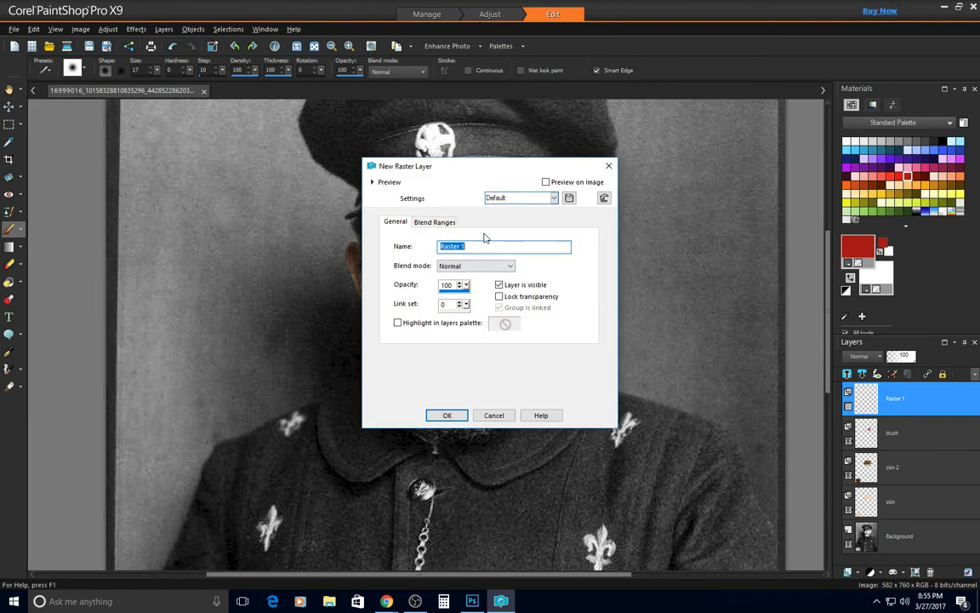
pyautogui.write('lips')
pyautogui.press('Return')
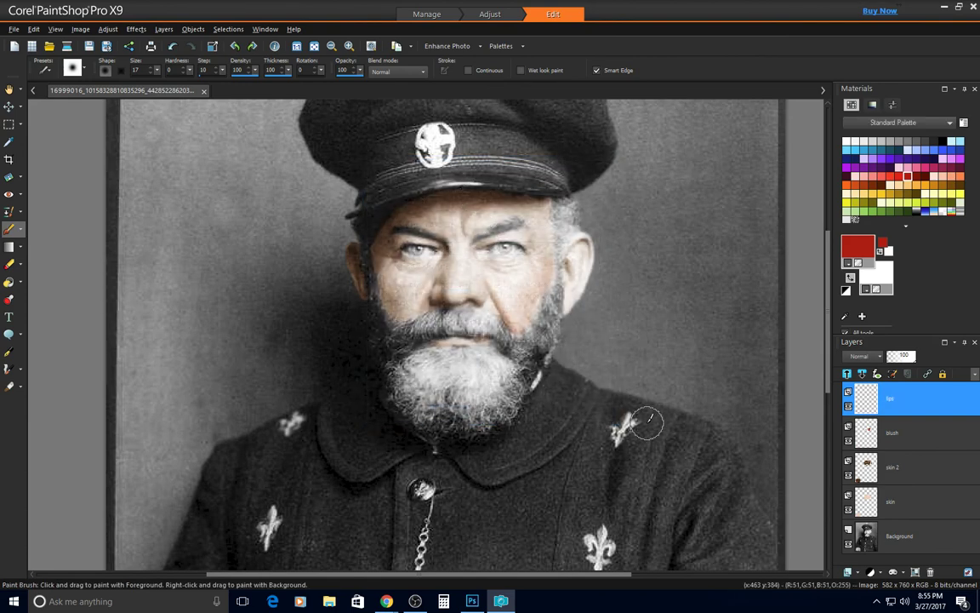
pyautogui.click(874, 356)
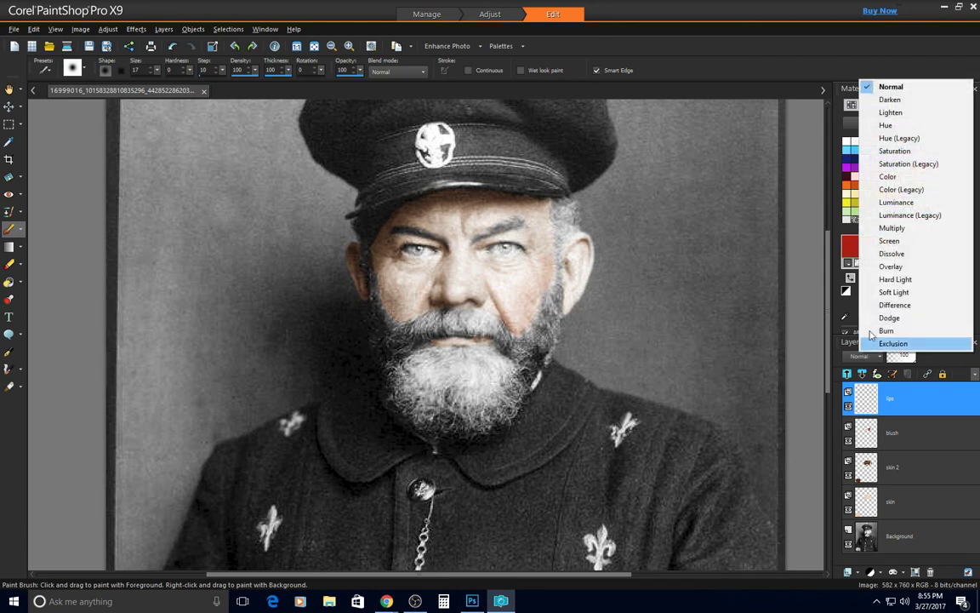
pyautogui.click(893, 292)
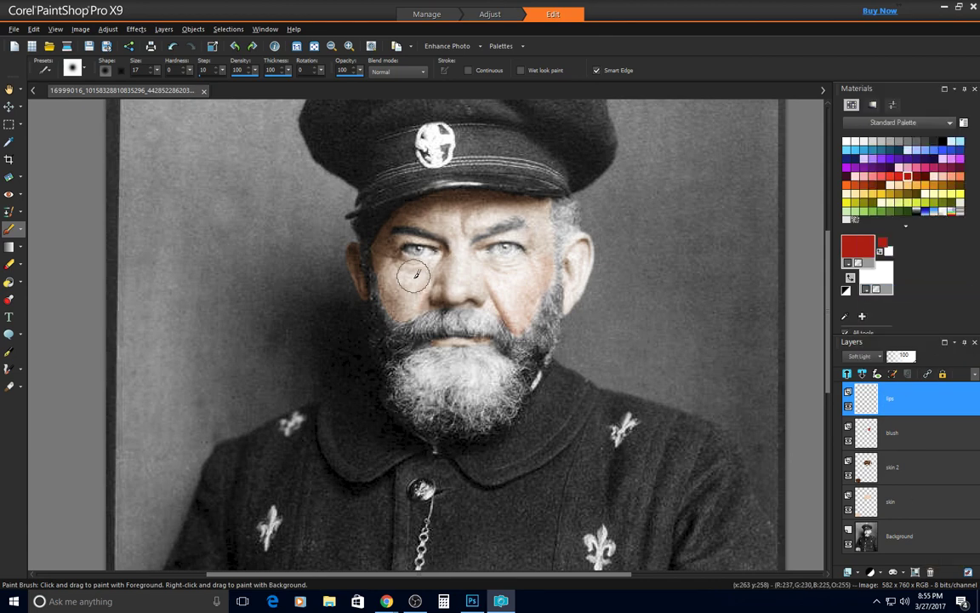
# Paint the lips red with a size 6 brush and set the lips layer's opacity to 40
pyautogui.click(151, 73)
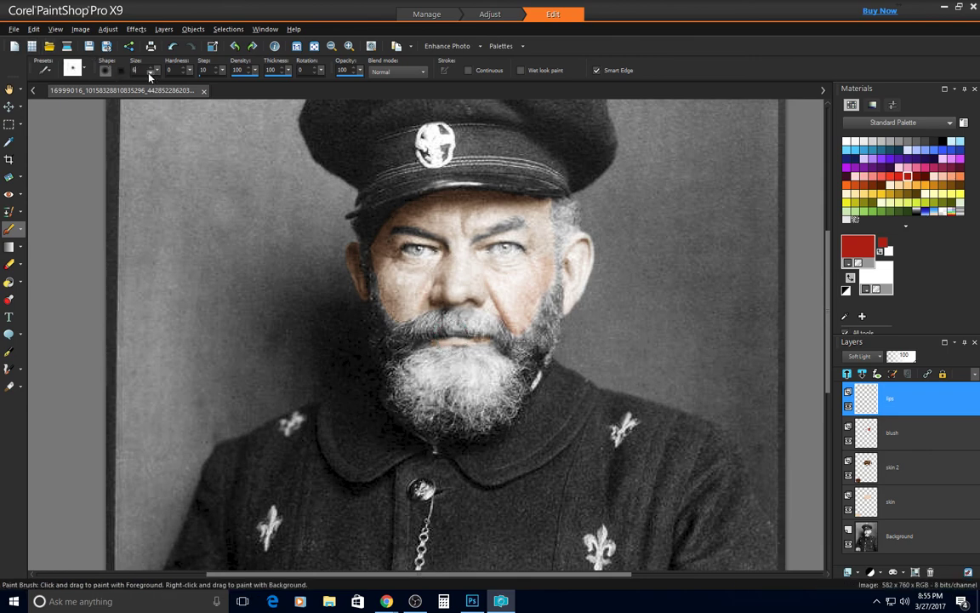
pyautogui.moveTo(435, 341)
pyautogui.mouseDown()
pyautogui.moveTo(479, 339)
pyautogui.moveTo(462, 339)
pyautogui.mouseUp()
pyautogui.moveTo(912, 357); pyautogui.dragTo(888, 357)
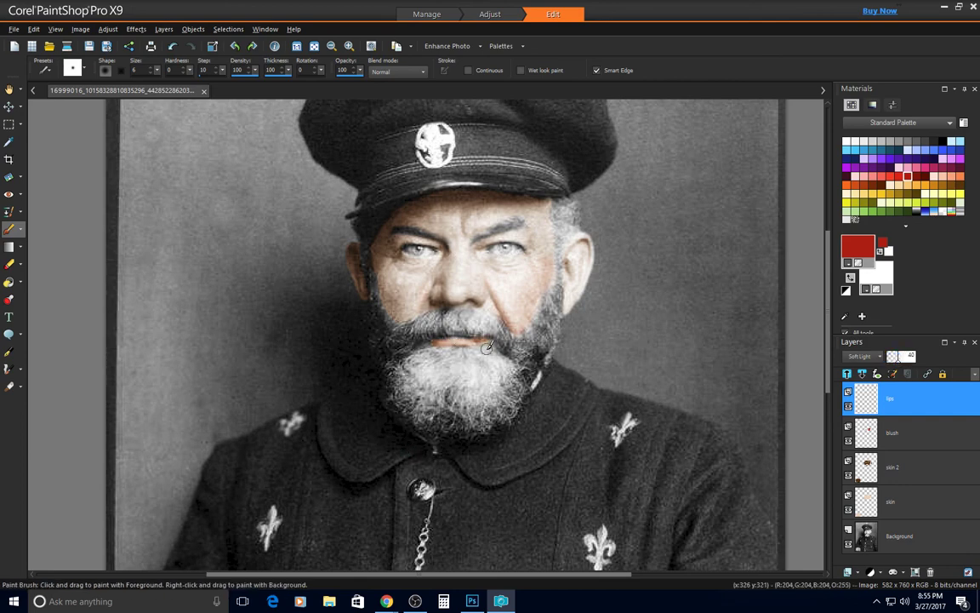
# Erase the red spill around the mouth on the lips layer, check the skin layer there, and reselect the lips layer
pyautogui.scroll(2, 477, 353)
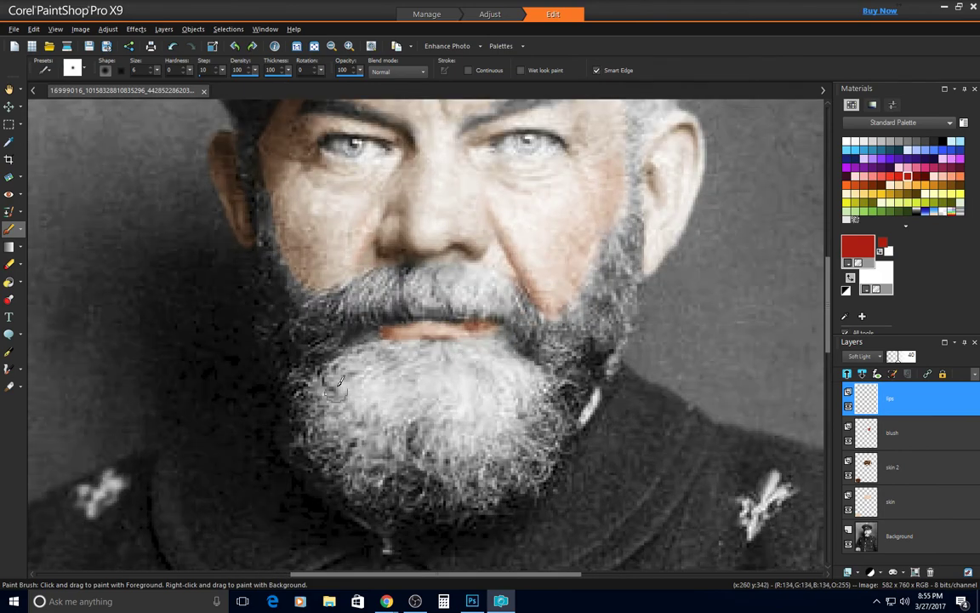
pyautogui.click(8, 263)
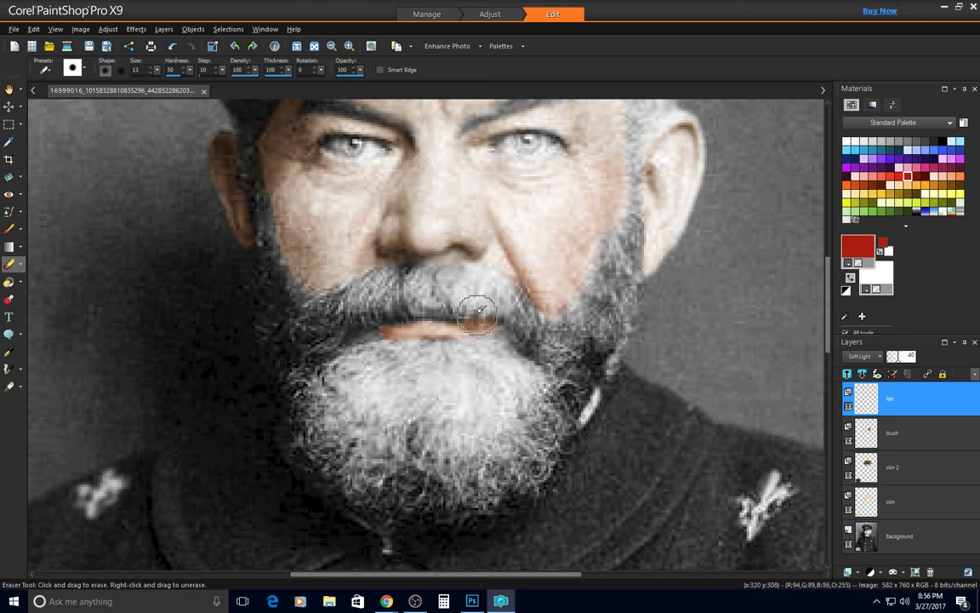
pyautogui.click(942, 504)
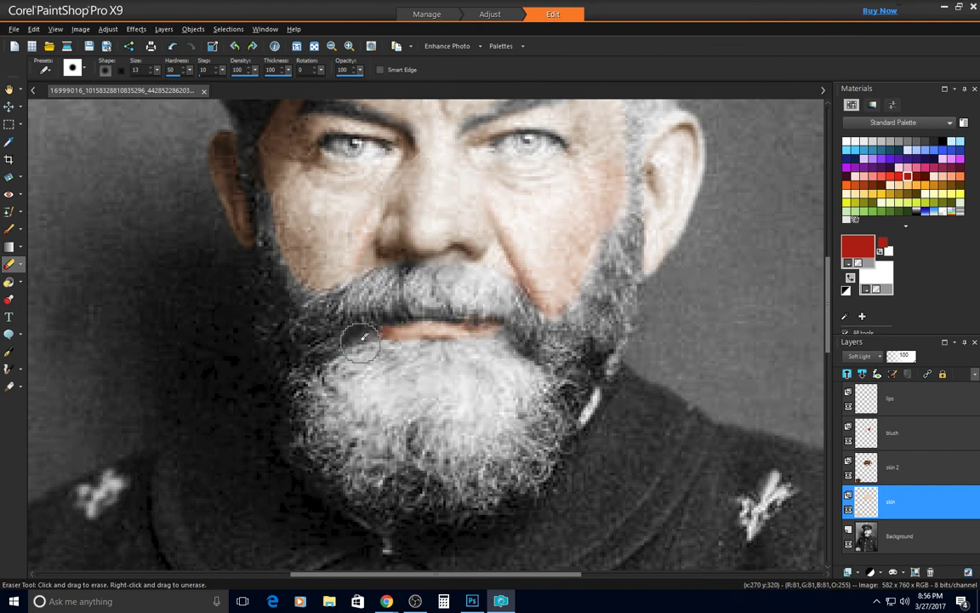
pyautogui.click(954, 406)
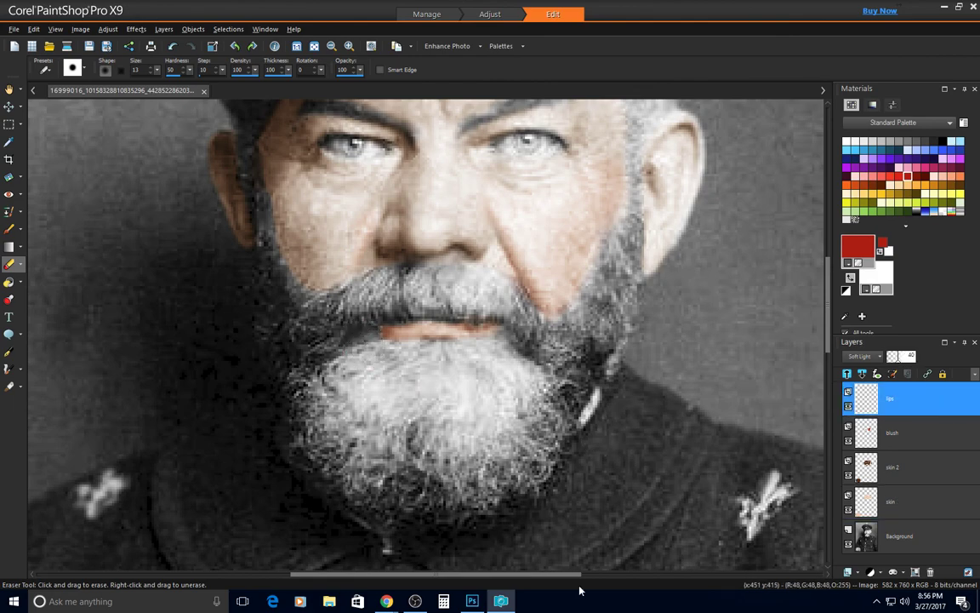
pyautogui.scroll(-3, 529, 381)
pyautogui.scroll(-1, 537, 385)
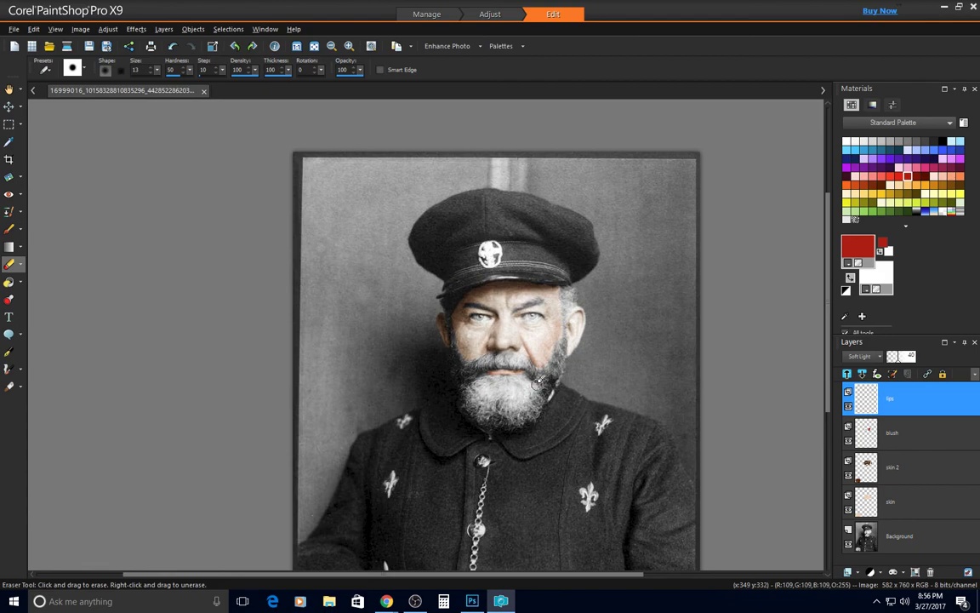
pyautogui.scroll(2, 524, 318)
pyautogui.scroll(1, 523, 318)
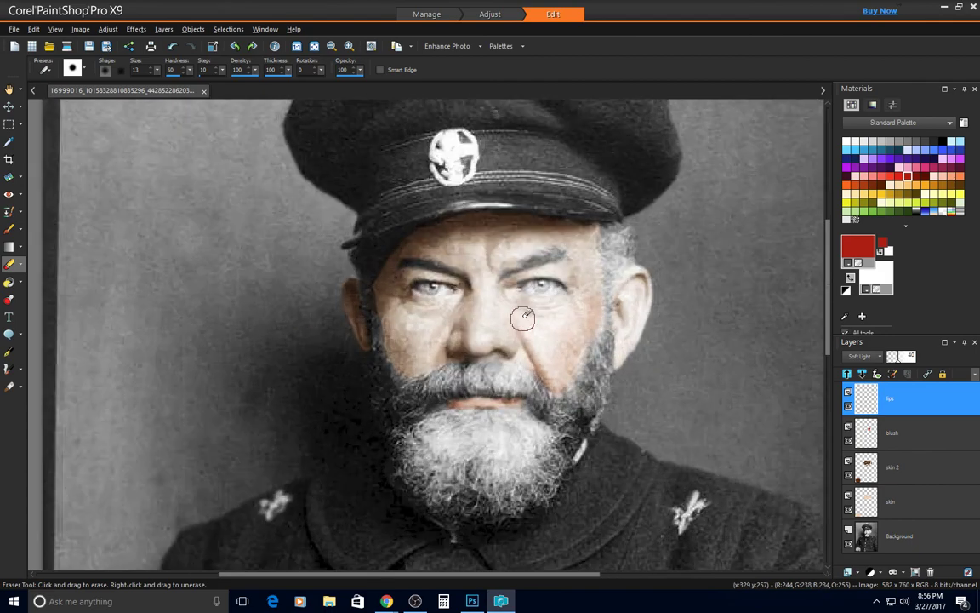
# Add a new raster layer named "nose" with the Soft Light blend mode
pyautogui.click(857, 572)
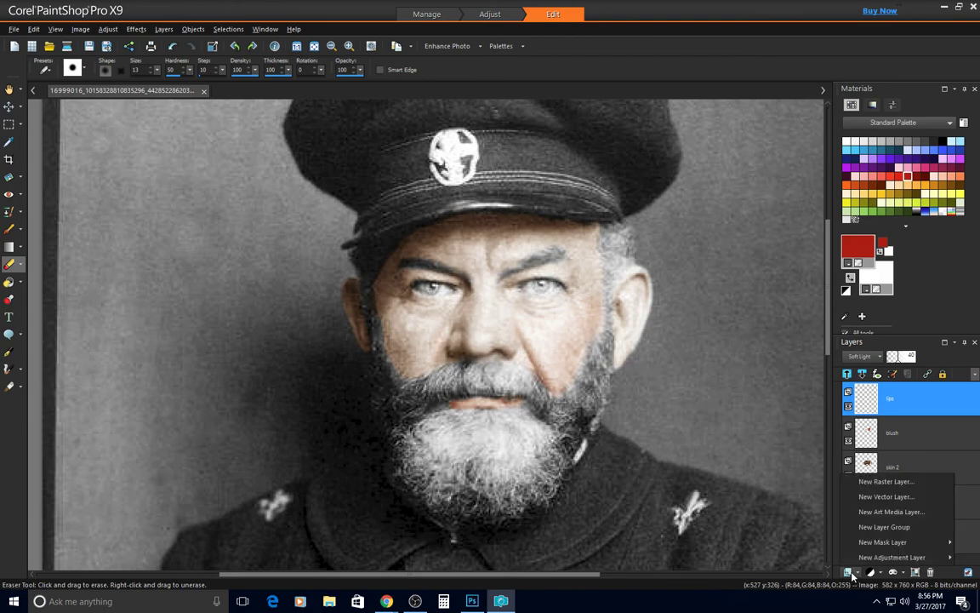
pyautogui.click(879, 483)
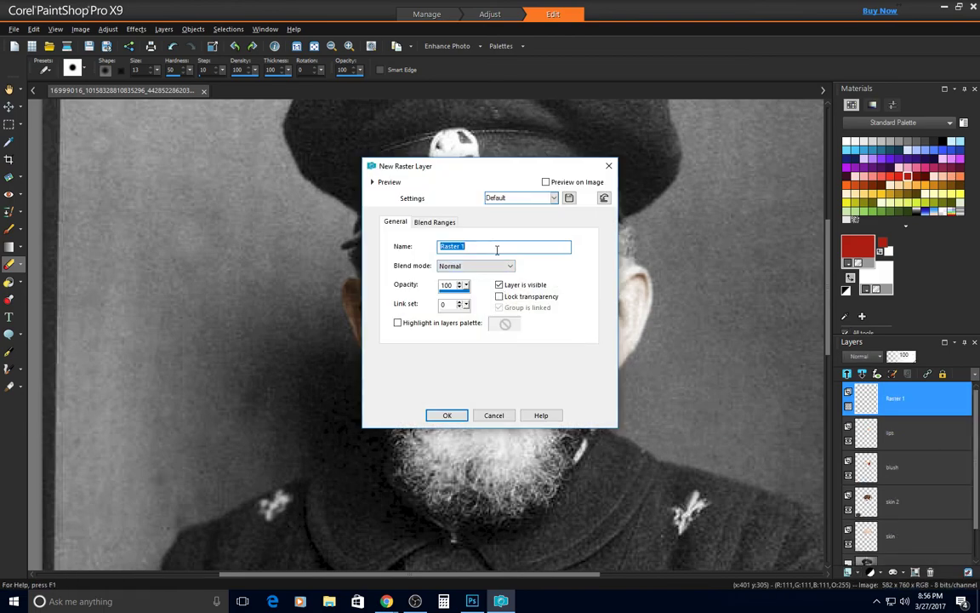
pyautogui.write('nose')
pyautogui.click(510, 266)
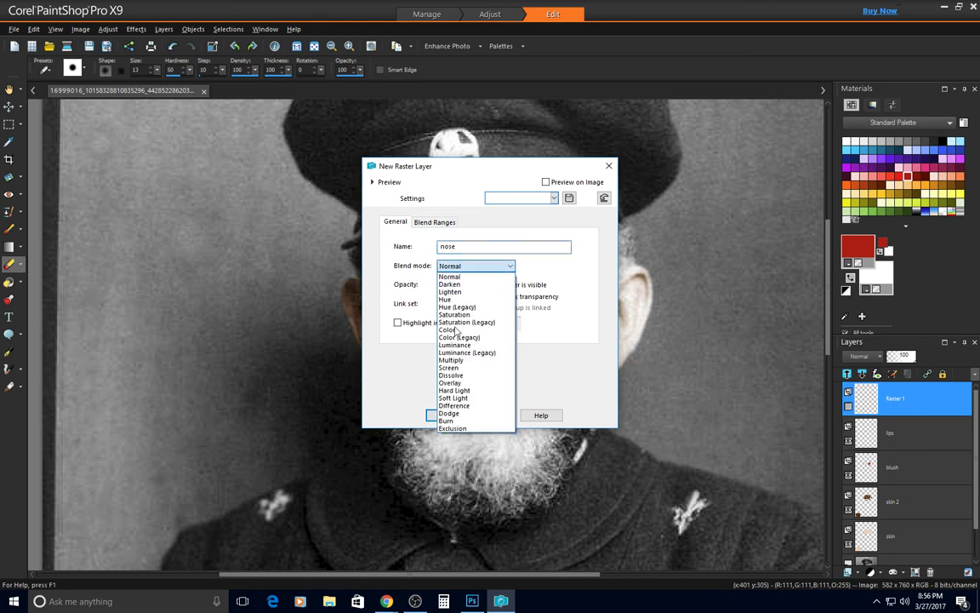
pyautogui.click(461, 398)
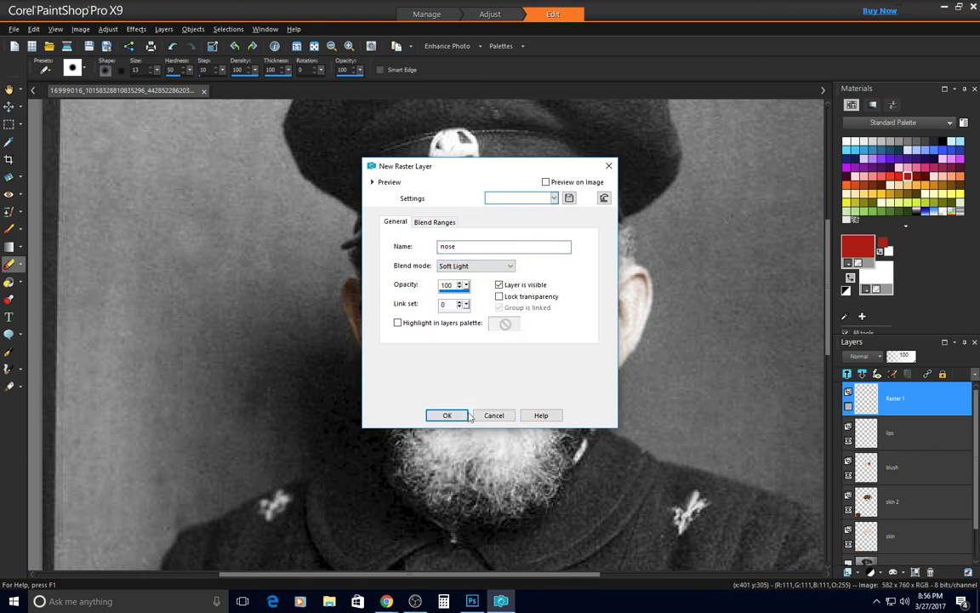
pyautogui.click(446, 415)
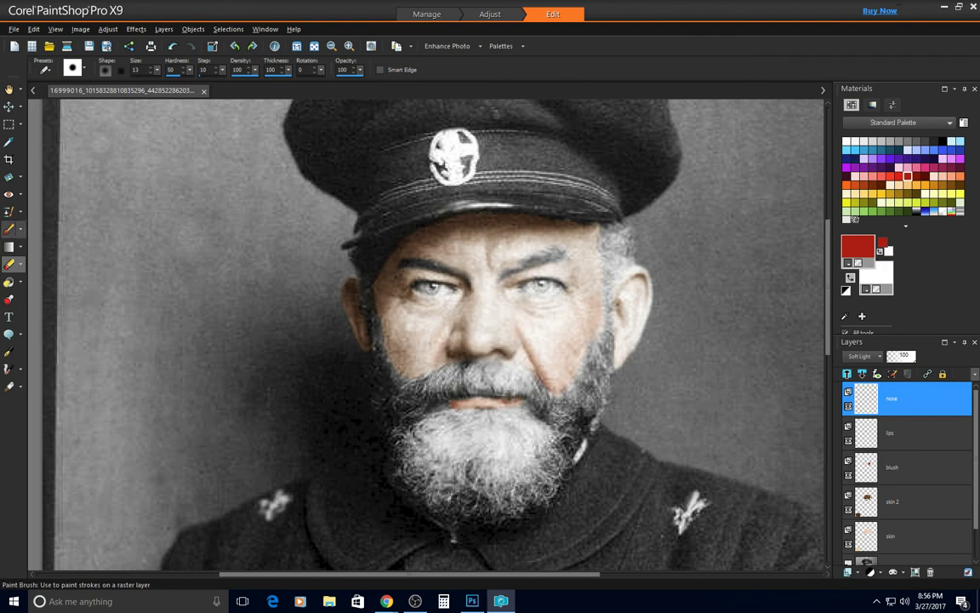
# Paint the nose red with a size 12 brush and set the nose layer's opacity to 42
pyautogui.click(9, 228)
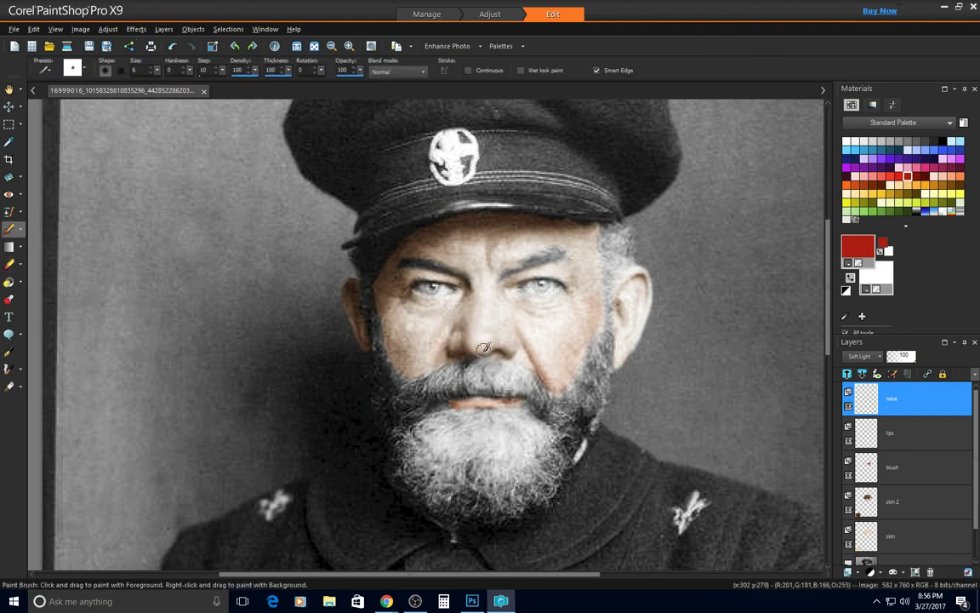
pyautogui.keyDown('alt'); pyautogui.moveTo(494, 333); pyautogui.dragTo(493, 336); pyautogui.keyUp('alt')
pyautogui.moveTo(462, 337)
pyautogui.mouseDown()
pyautogui.moveTo(430, 340)
pyautogui.moveTo(492, 331)
pyautogui.moveTo(505, 342)
pyautogui.mouseUp()
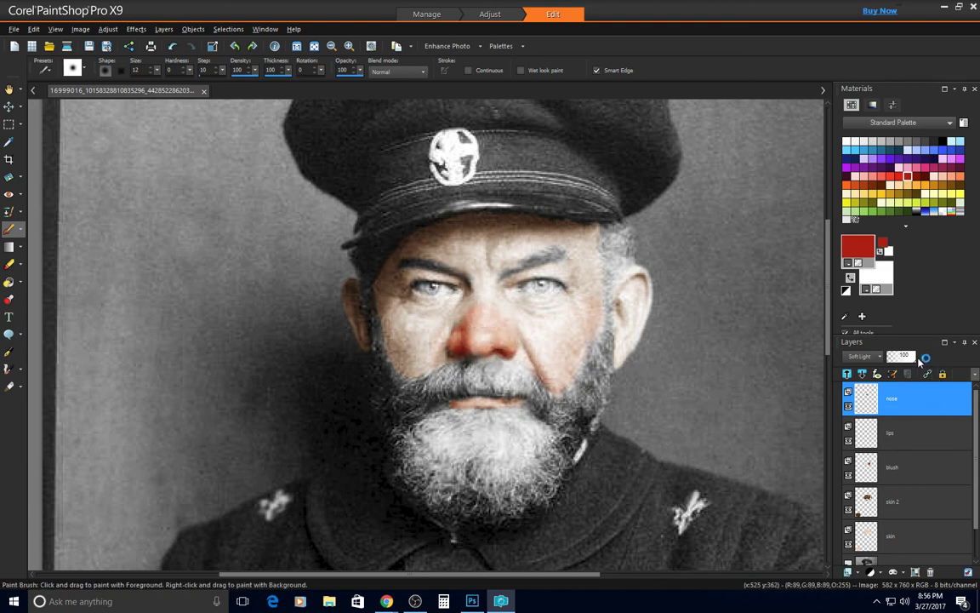
pyautogui.moveTo(911, 358); pyautogui.dragTo(898, 359)
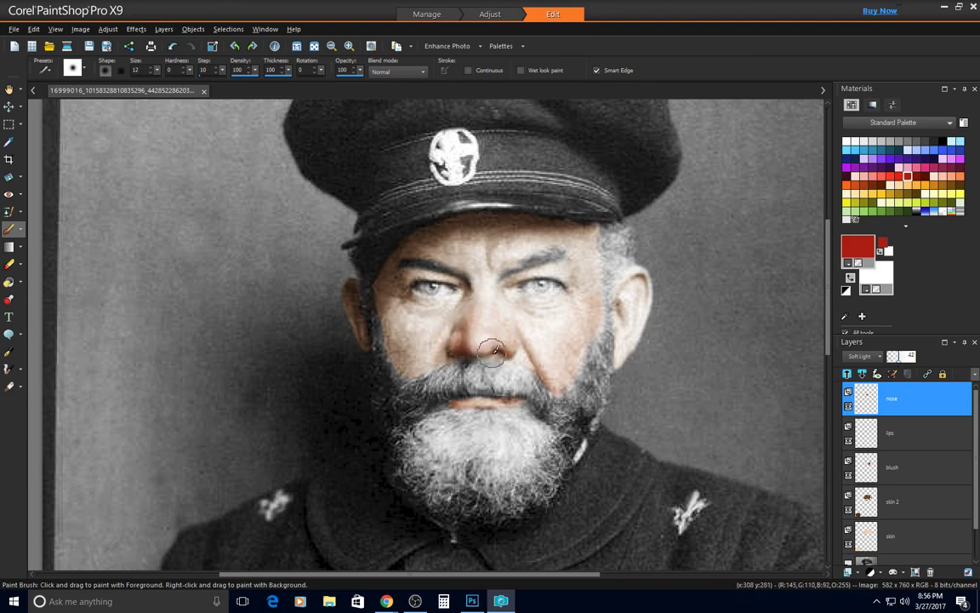
pyautogui.click(12, 267)
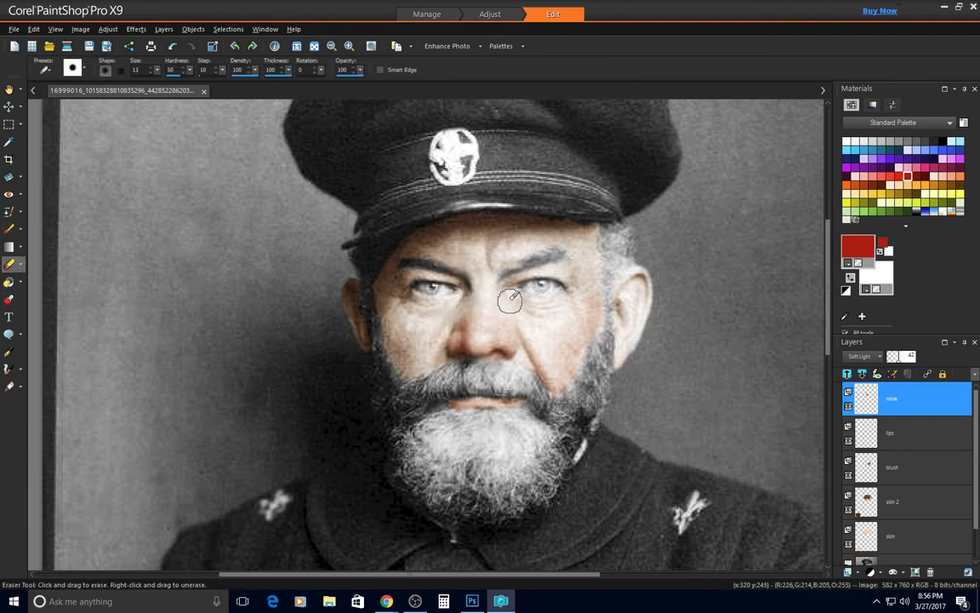
pyautogui.click(10, 228)
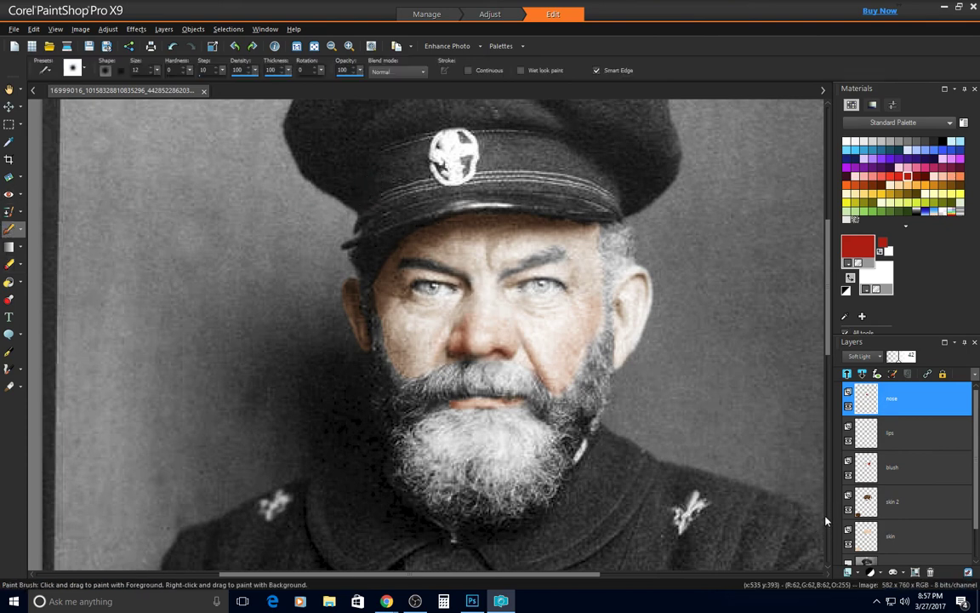
# Add a new raster layer named "face shading" with the Soft Light blend mode
pyautogui.click(848, 572)
pyautogui.click(772, 434)
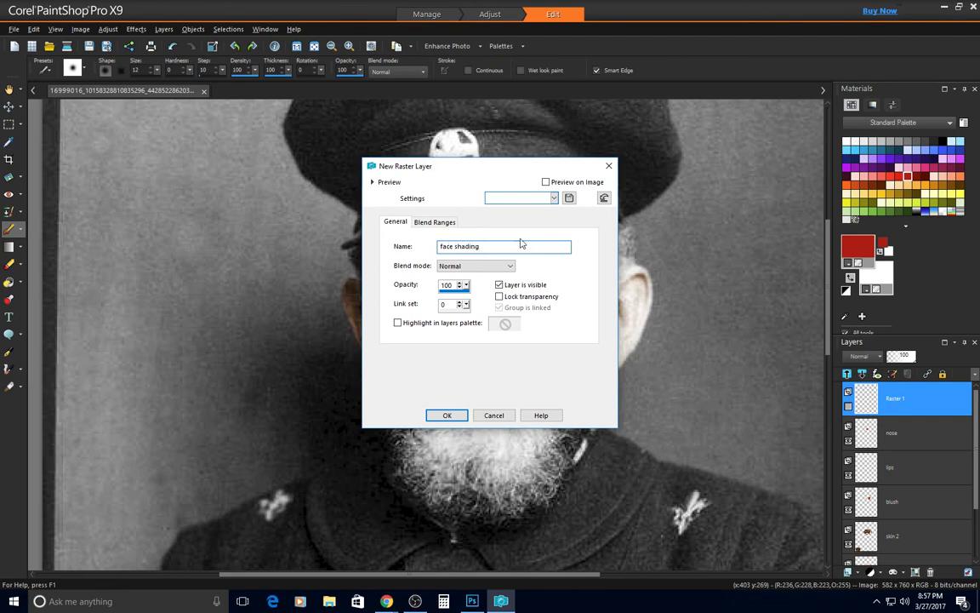
pyautogui.click(511, 269)
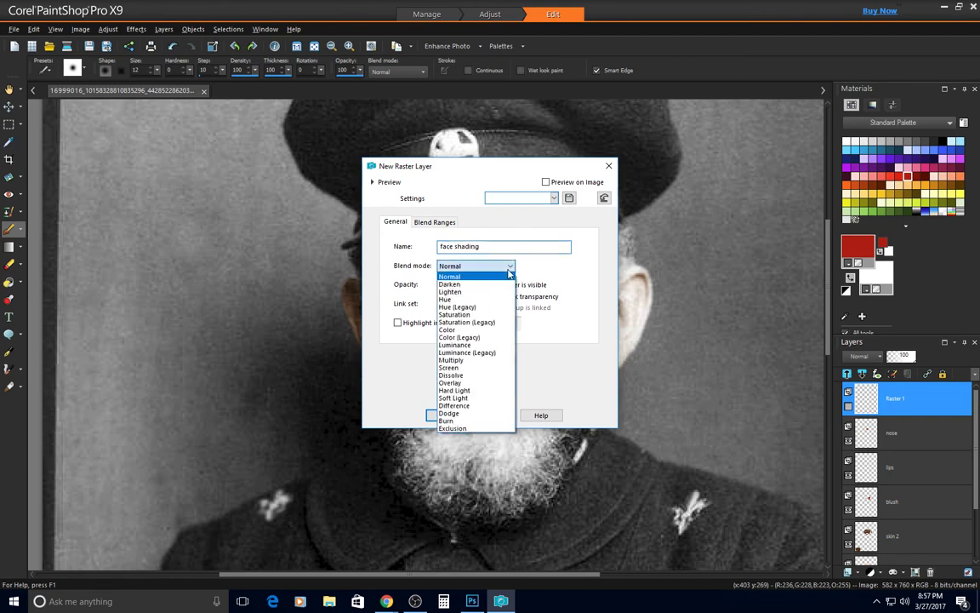
pyautogui.click(451, 396)
pyautogui.click(449, 416)
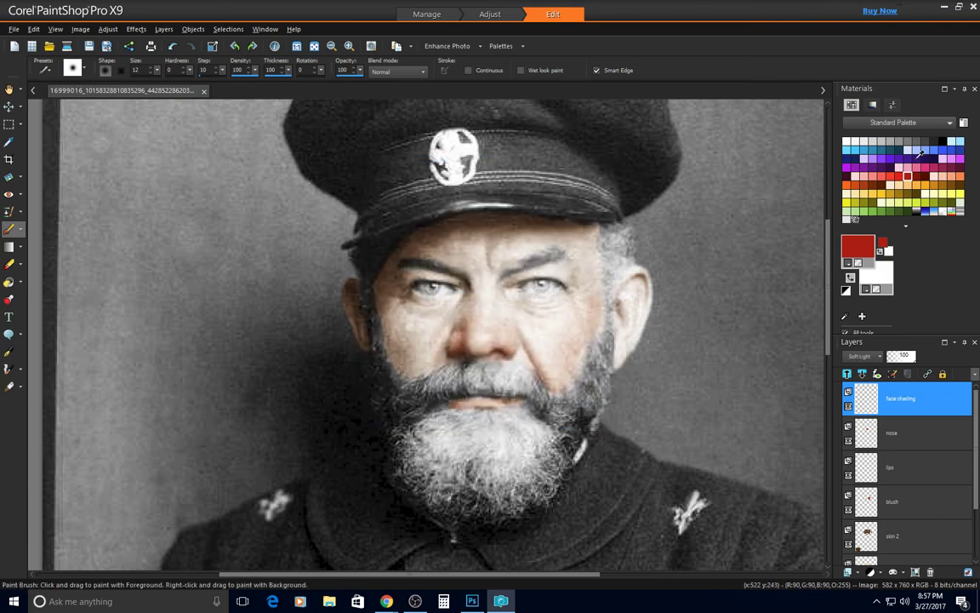
# Set the foreground color to dark brown, HTML #221e14
pyautogui.click(857, 255)
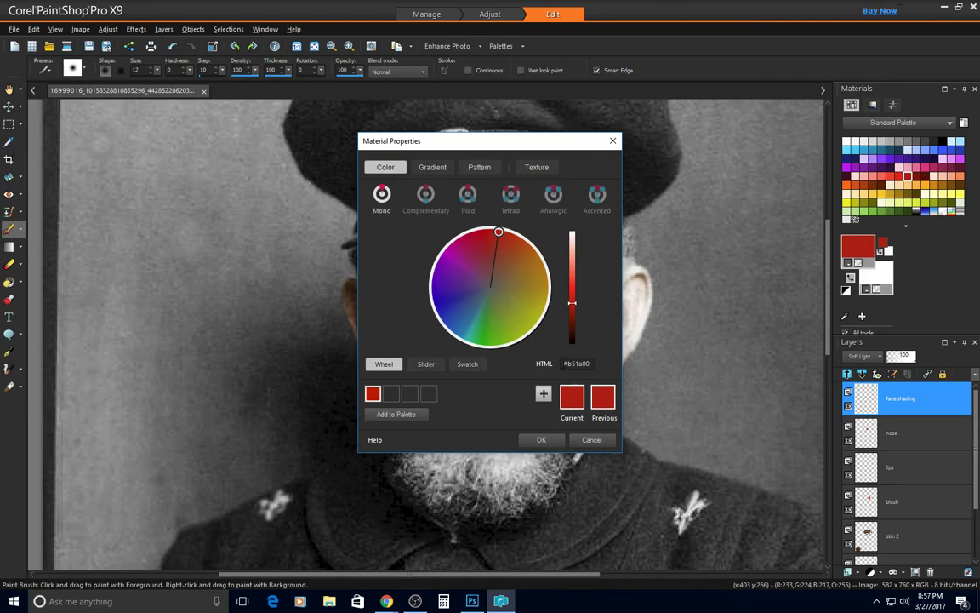
pyautogui.write('22')
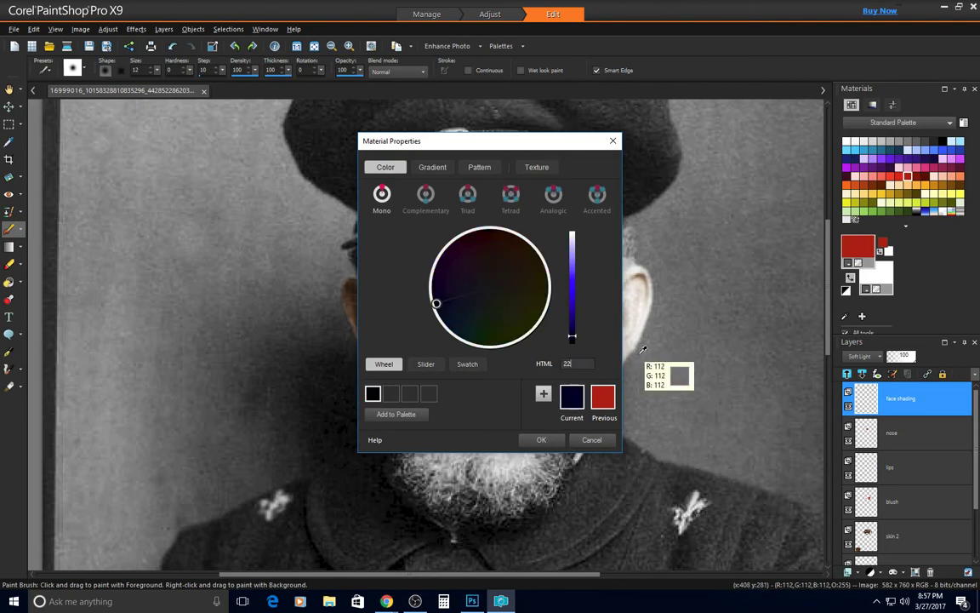
pyautogui.write('1e14')
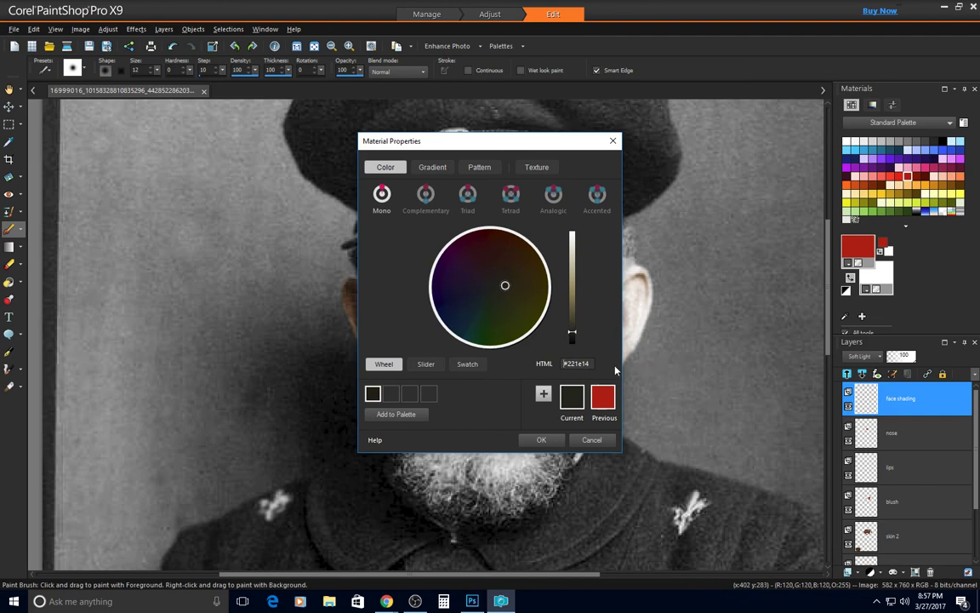
pyautogui.click(539, 439)
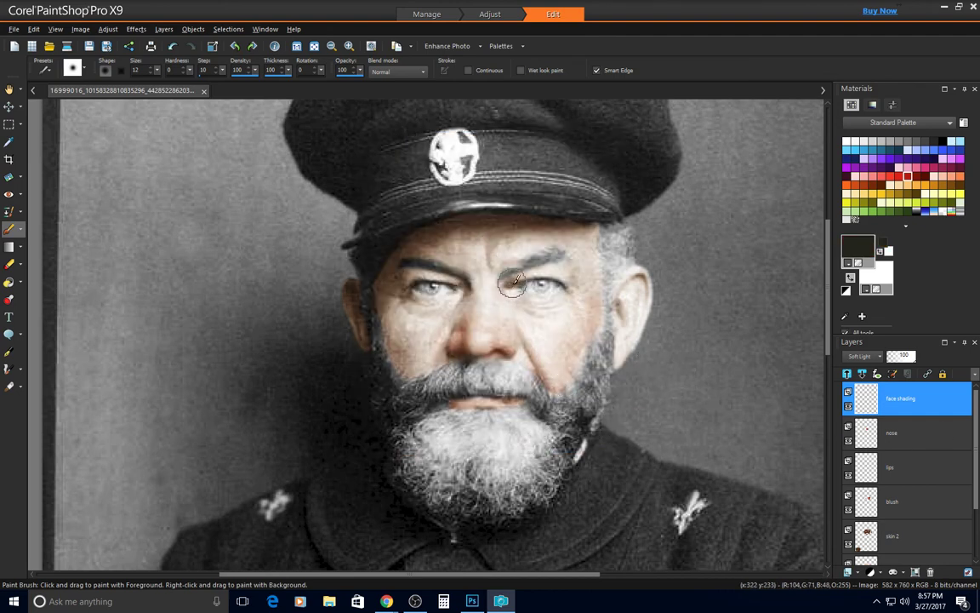
# Paint dark shading around both eyes, beside the nose and along the mouth on the face shading layer
pyautogui.moveTo(512, 285); pyautogui.dragTo(563, 280)
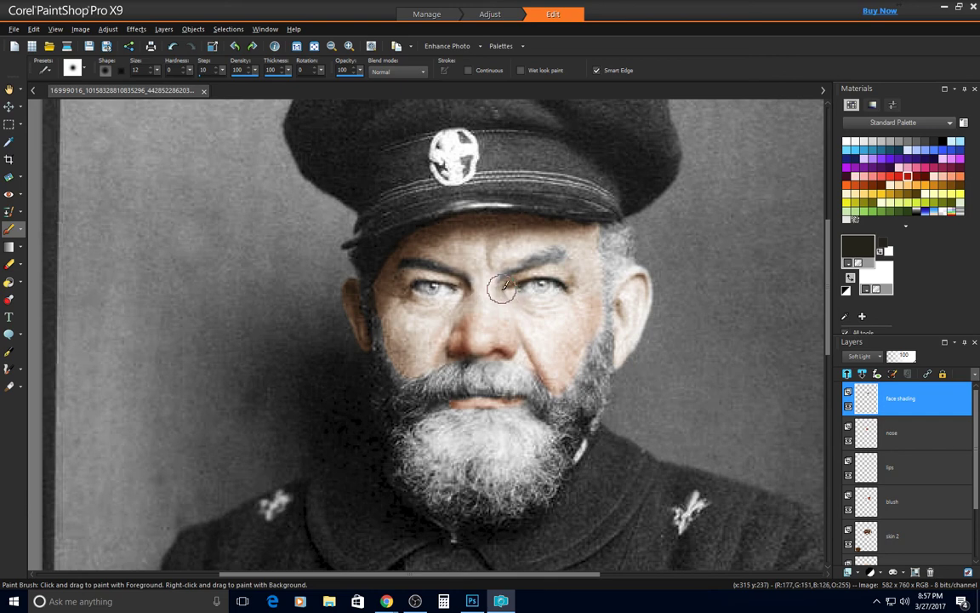
pyautogui.moveTo(502, 289)
pyautogui.mouseDown()
pyautogui.moveTo(519, 289)
pyautogui.moveTo(511, 302)
pyautogui.moveTo(521, 287)
pyautogui.moveTo(477, 249)
pyautogui.moveTo(564, 287)
pyautogui.moveTo(538, 275)
pyautogui.mouseUp()
pyautogui.moveTo(452, 291)
pyautogui.mouseDown()
pyautogui.moveTo(404, 281)
pyautogui.moveTo(411, 271)
pyautogui.moveTo(394, 293)
pyautogui.moveTo(400, 266)
pyautogui.moveTo(382, 285)
pyautogui.moveTo(400, 346)
pyautogui.moveTo(382, 279)
pyautogui.moveTo(434, 230)
pyautogui.moveTo(586, 225)
pyautogui.moveTo(465, 230)
pyautogui.moveTo(519, 220)
pyautogui.moveTo(471, 212)
pyautogui.moveTo(419, 230)
pyautogui.moveTo(389, 254)
pyautogui.moveTo(458, 232)
pyautogui.moveTo(476, 234)
pyautogui.moveTo(434, 254)
pyautogui.moveTo(461, 252)
pyautogui.moveTo(413, 253)
pyautogui.moveTo(467, 255)
pyautogui.moveTo(482, 235)
pyautogui.moveTo(472, 277)
pyautogui.moveTo(440, 264)
pyautogui.moveTo(392, 273)
pyautogui.moveTo(448, 259)
pyautogui.moveTo(466, 286)
pyautogui.moveTo(445, 303)
pyautogui.moveTo(462, 282)
pyautogui.moveTo(398, 290)
pyautogui.moveTo(400, 317)
pyautogui.moveTo(453, 297)
pyautogui.moveTo(435, 345)
pyautogui.moveTo(471, 285)
pyautogui.moveTo(462, 347)
pyautogui.moveTo(421, 368)
pyautogui.moveTo(460, 349)
pyautogui.moveTo(464, 320)
pyautogui.moveTo(464, 358)
pyautogui.moveTo(407, 320)
pyautogui.moveTo(371, 336)
pyautogui.moveTo(353, 290)
pyautogui.moveTo(400, 366)
pyautogui.moveTo(378, 282)
pyautogui.moveTo(422, 335)
pyautogui.moveTo(402, 290)
pyautogui.moveTo(412, 317)
pyautogui.mouseUp()
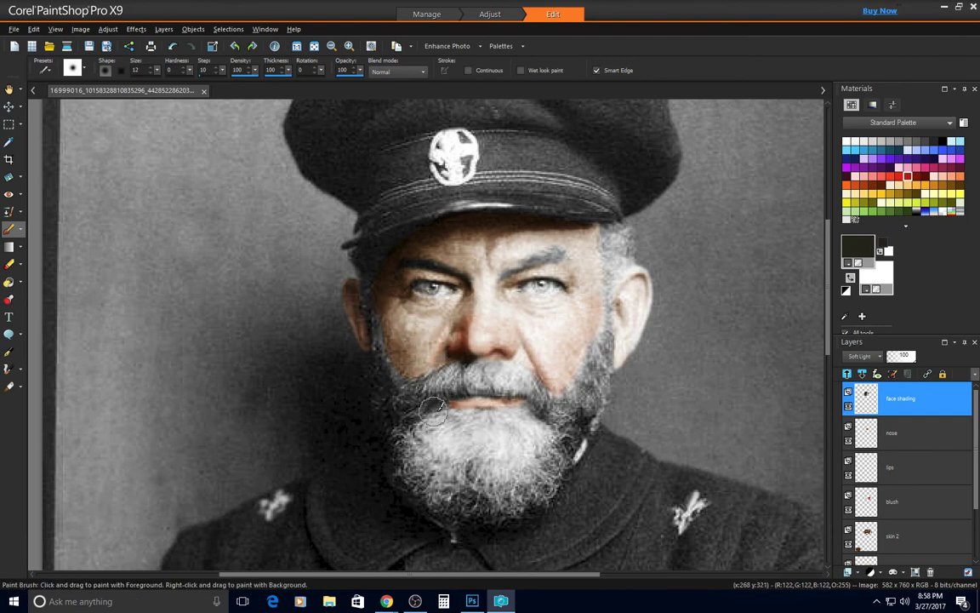
pyautogui.moveTo(433, 411)
pyautogui.mouseDown()
pyautogui.moveTo(471, 397)
pyautogui.moveTo(455, 406)
pyautogui.moveTo(472, 409)
pyautogui.mouseUp()
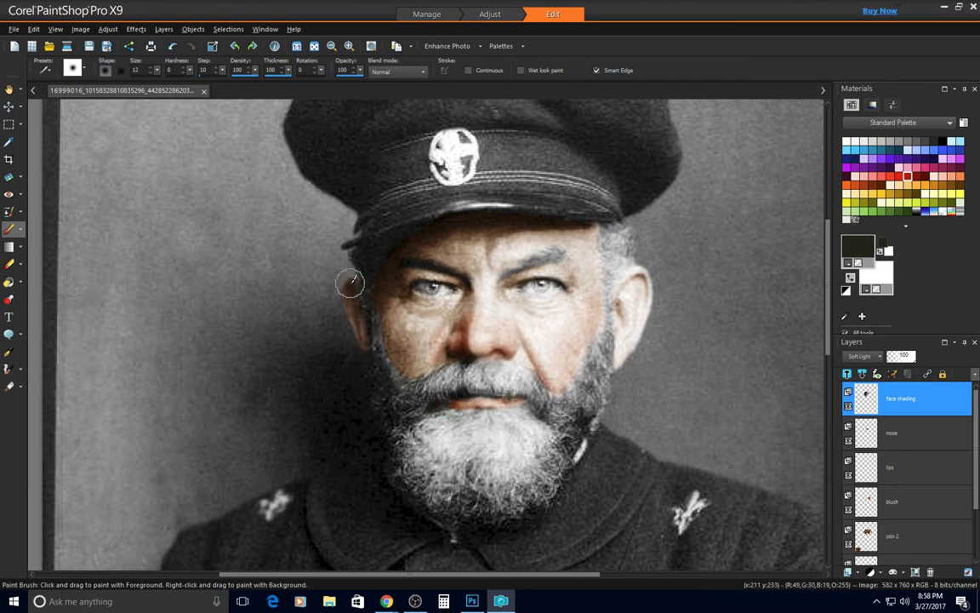
# Paint dark shading into both ears on the face shading layer
pyautogui.moveTo(350, 283)
pyautogui.mouseDown()
pyautogui.moveTo(365, 334)
pyautogui.moveTo(349, 285)
pyautogui.moveTo(345, 318)
pyautogui.moveTo(359, 338)
pyautogui.mouseUp()
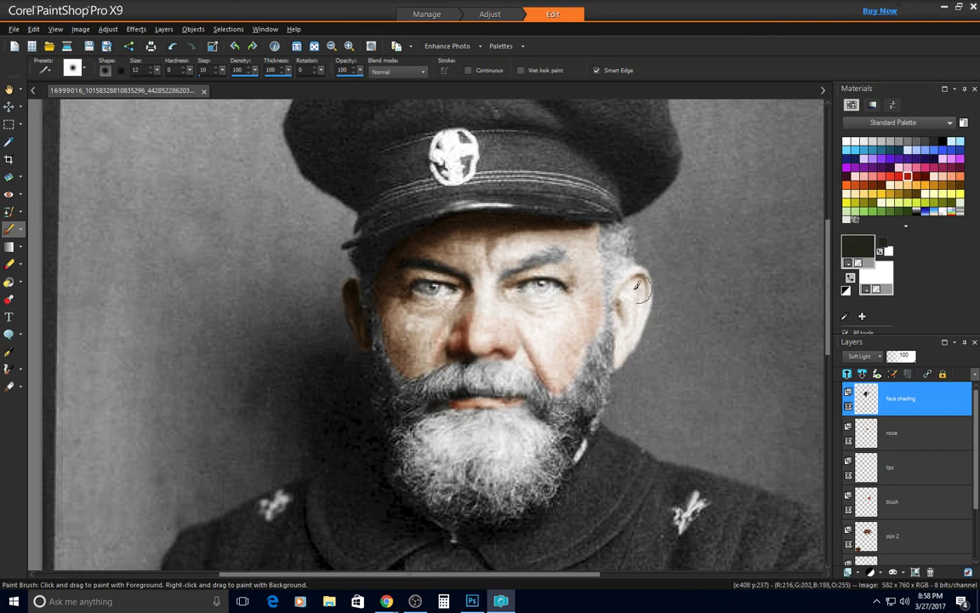
pyautogui.moveTo(636, 289)
pyautogui.mouseDown()
pyautogui.moveTo(649, 279)
pyautogui.moveTo(638, 315)
pyautogui.moveTo(616, 303)
pyautogui.moveTo(627, 331)
pyautogui.mouseUp()
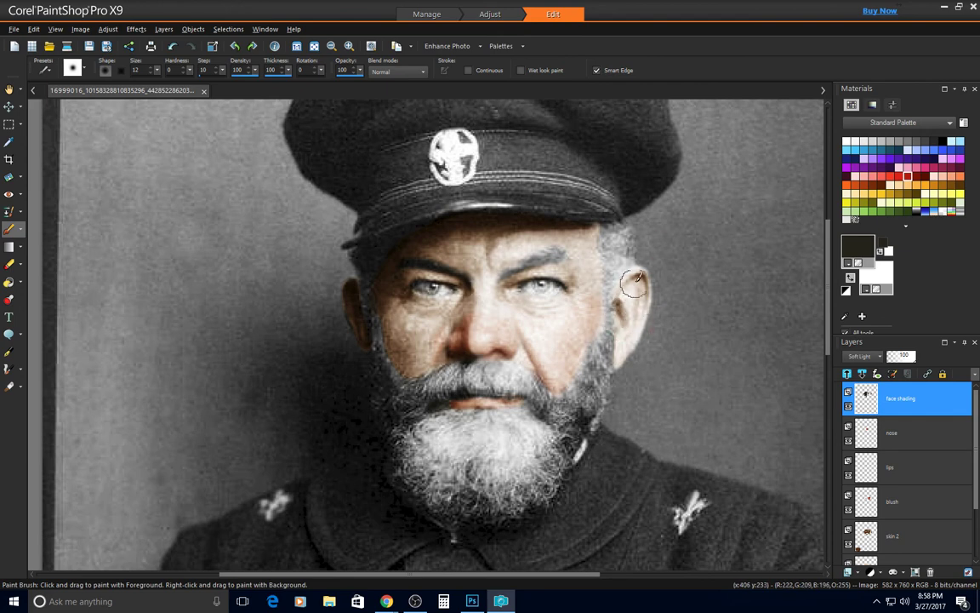
pyautogui.moveTo(635, 283)
pyautogui.mouseDown()
pyautogui.moveTo(650, 327)
pyautogui.moveTo(636, 293)
pyautogui.moveTo(633, 340)
pyautogui.mouseUp()
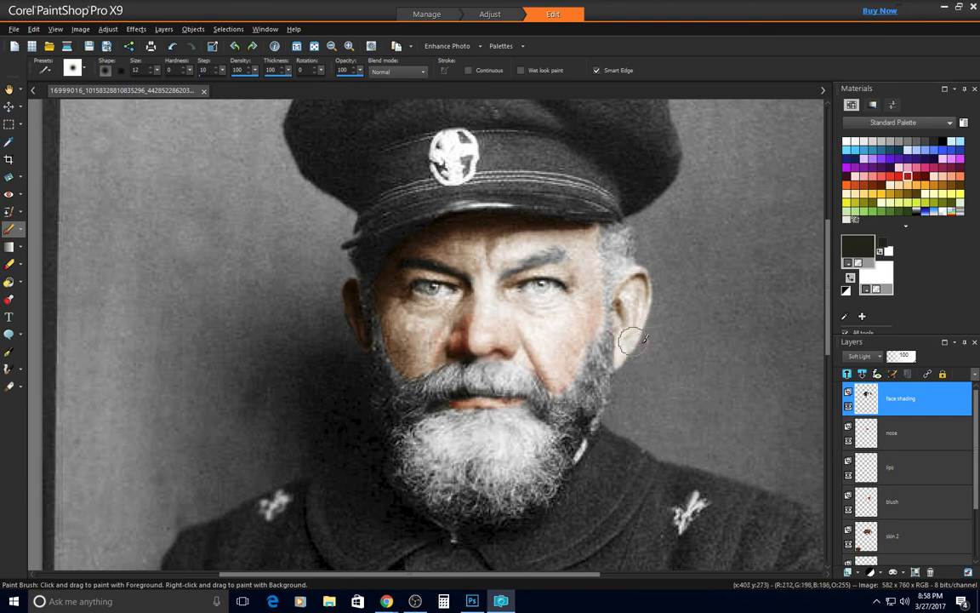
# Set the face shading layer's opacity to 75
pyautogui.scroll(-4, 317, 313)
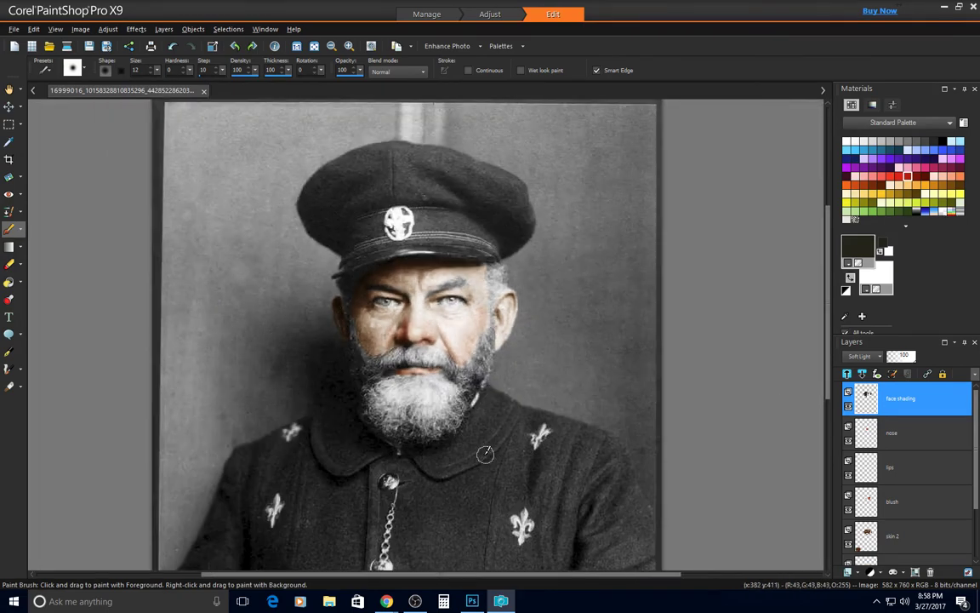
pyautogui.scroll(1, 485, 454)
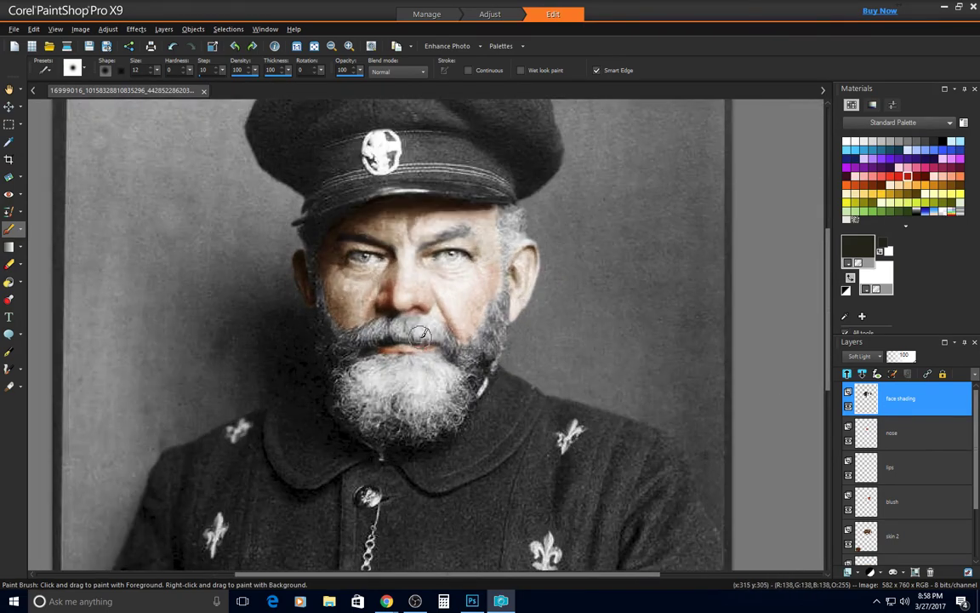
pyautogui.click(913, 359)
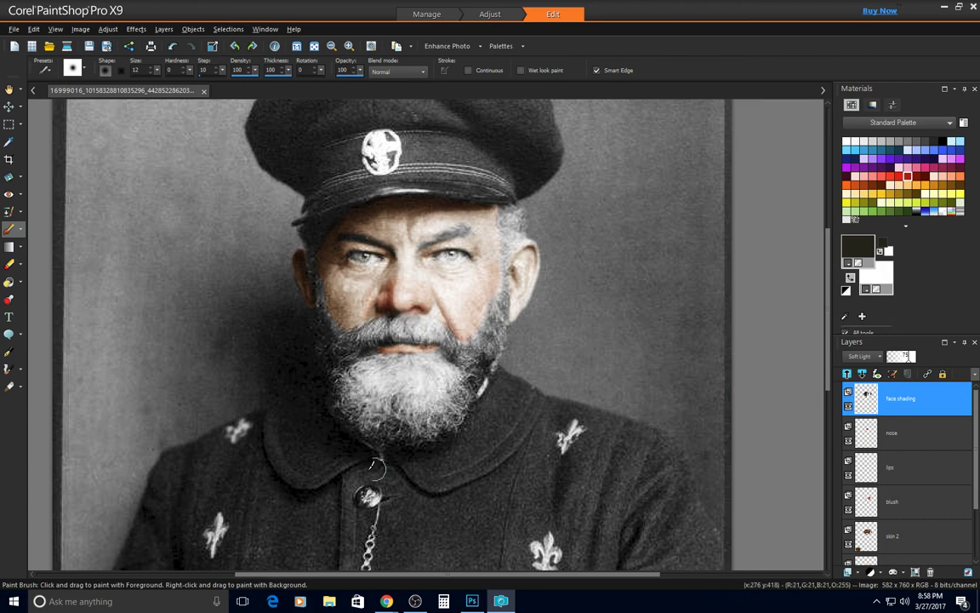
# Paint dark shading between the fingers and knuckles of the hand on the face shading layer
pyautogui.hotkey('ctrl', 'w')
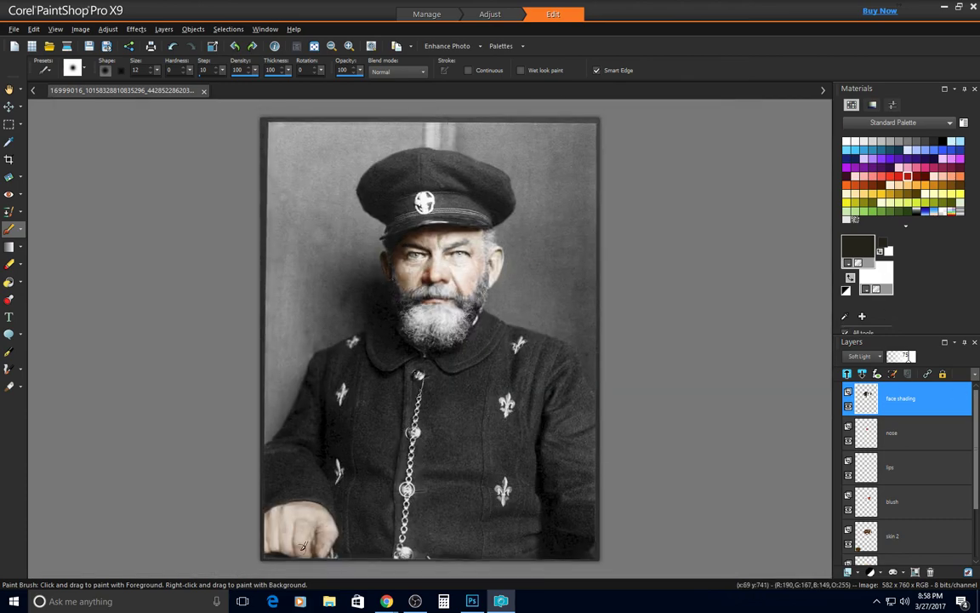
pyautogui.scroll(4, 299, 553)
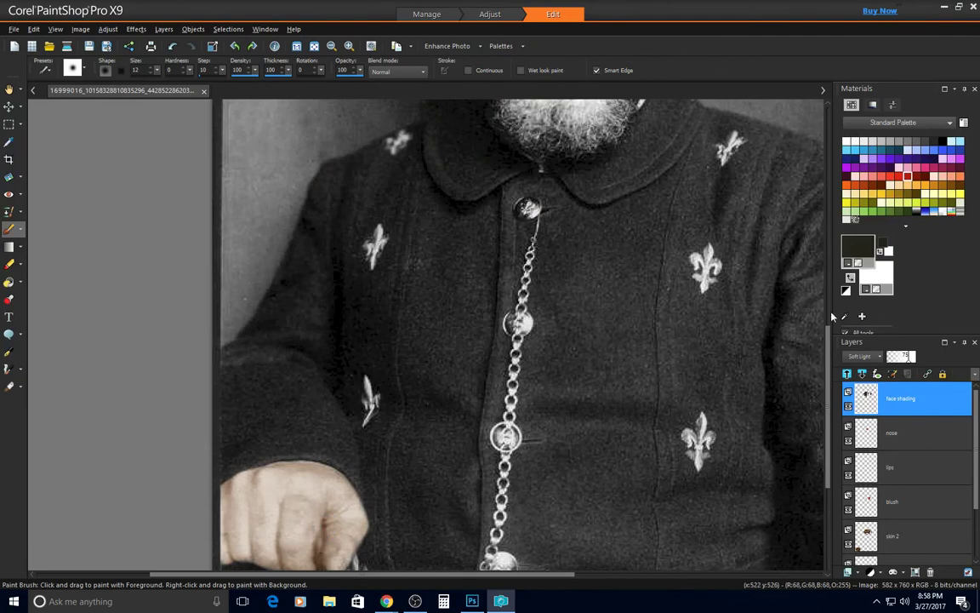
pyautogui.moveTo(826, 339); pyautogui.dragTo(828, 362)
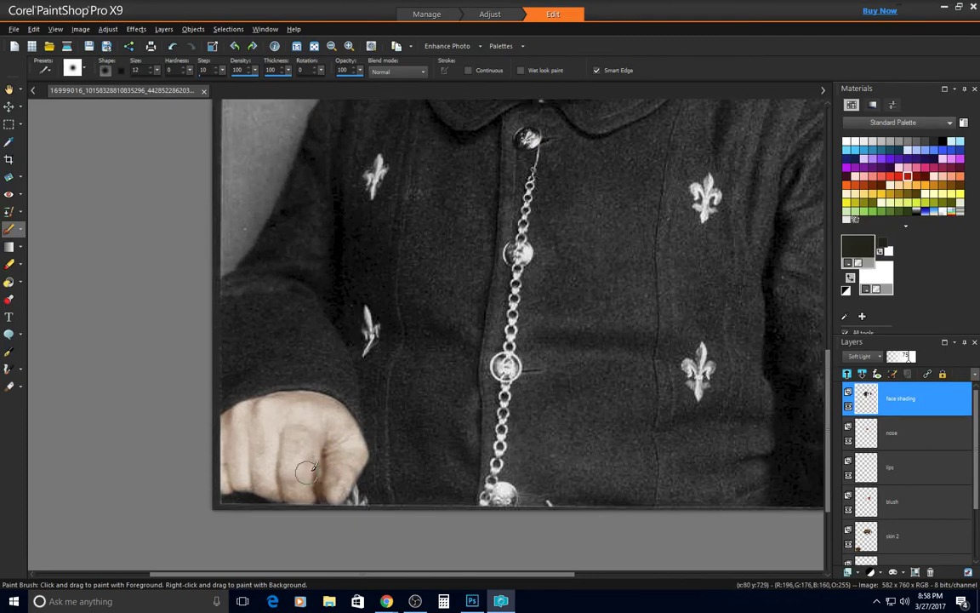
pyautogui.moveTo(321, 451); pyautogui.dragTo(320, 491)
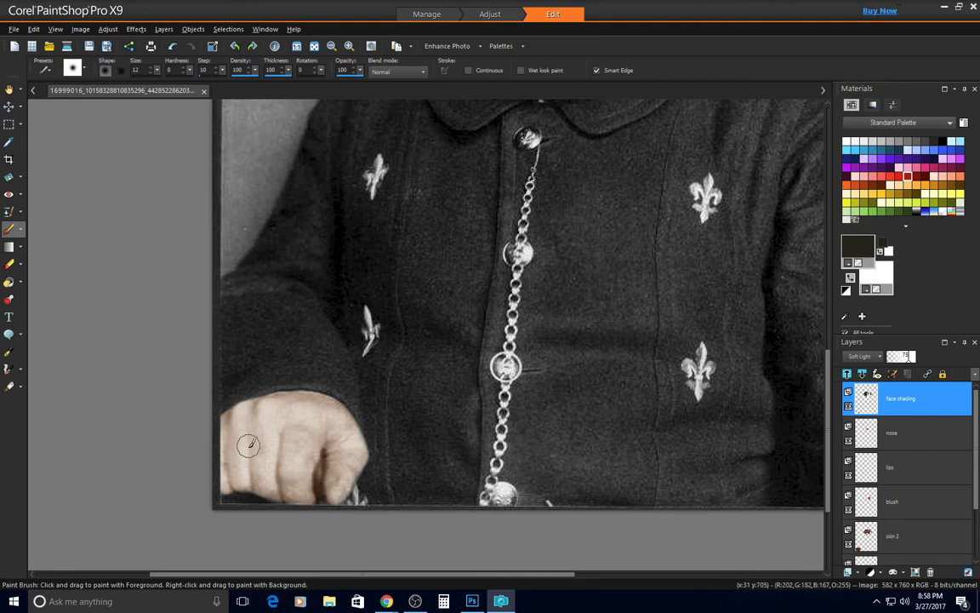
pyautogui.moveTo(248, 447); pyautogui.dragTo(251, 482)
pyautogui.moveTo(274, 444)
pyautogui.mouseDown()
pyautogui.moveTo(269, 465)
pyautogui.moveTo(284, 498)
pyautogui.mouseUp()
pyautogui.moveTo(222, 461); pyautogui.dragTo(231, 487)
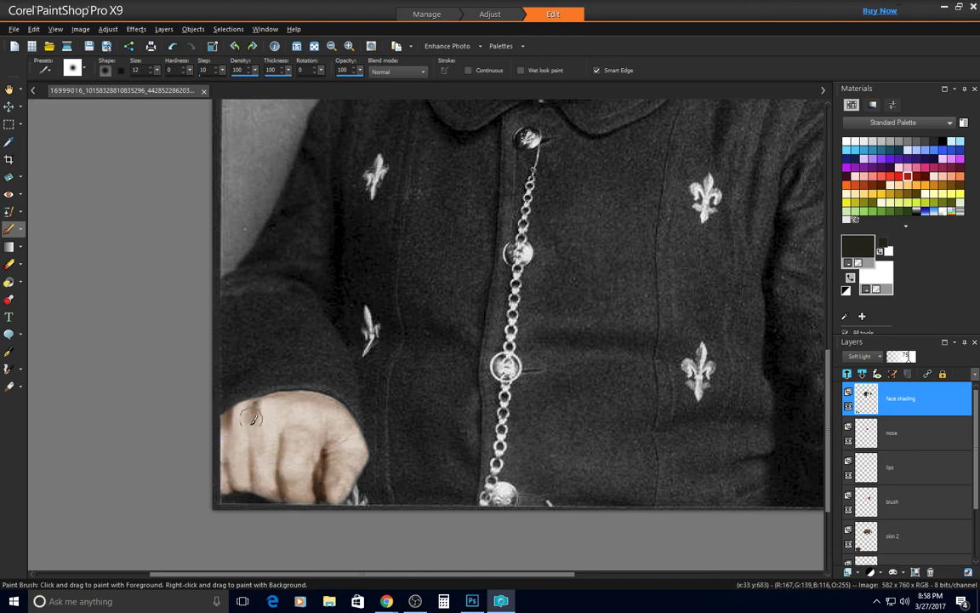
# Check the hand shading against the whole portrait and switch to the size 13 eraser to clean it up
pyautogui.scroll(-4, 369, 298)
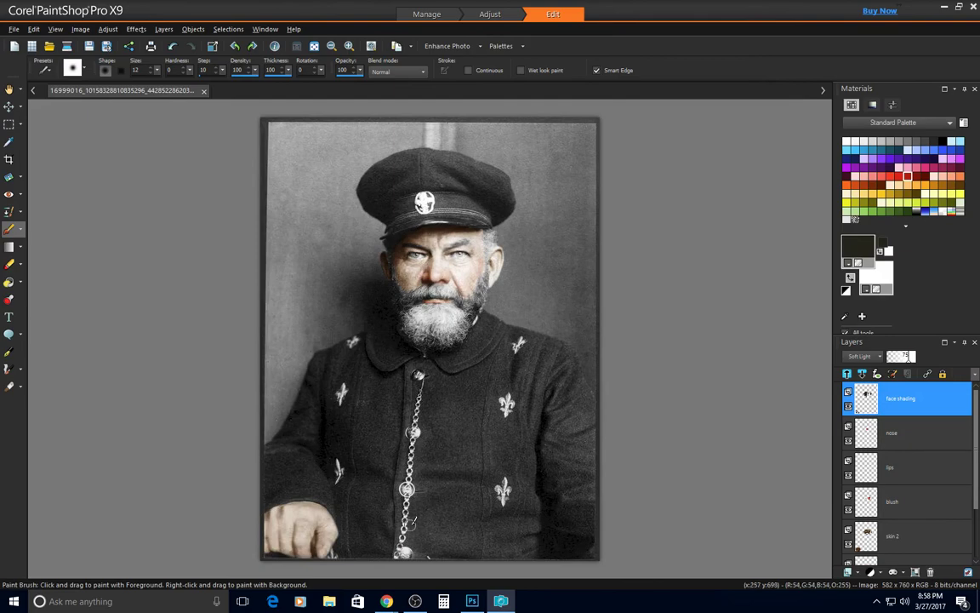
pyautogui.scroll(3, 289, 532)
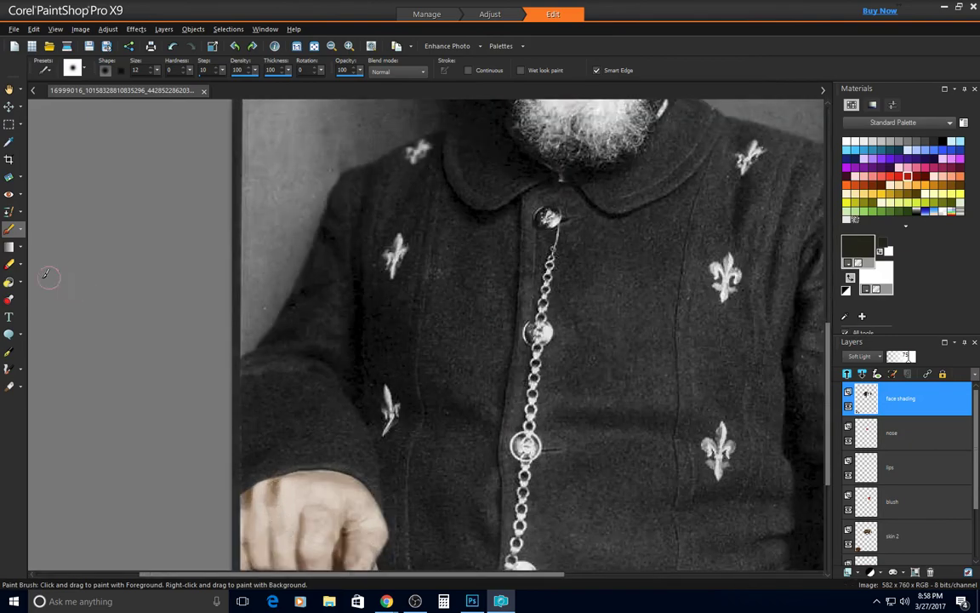
pyautogui.click(10, 264)
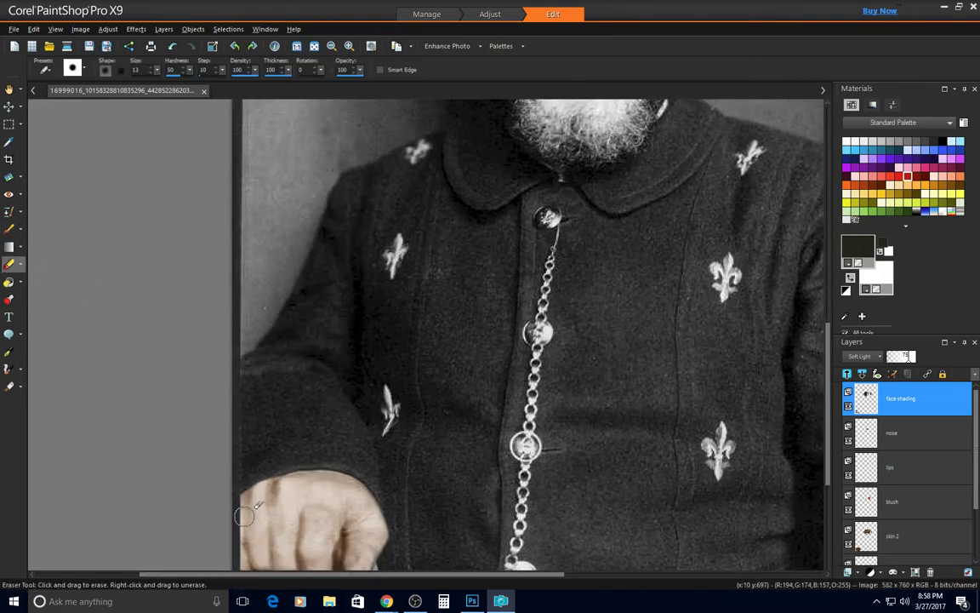
# Choose the Paint Brush and add a raster layer named "green face" with the Soft Light blend mode
pyautogui.click(9, 228)
pyautogui.scroll(-2, 511, 251)
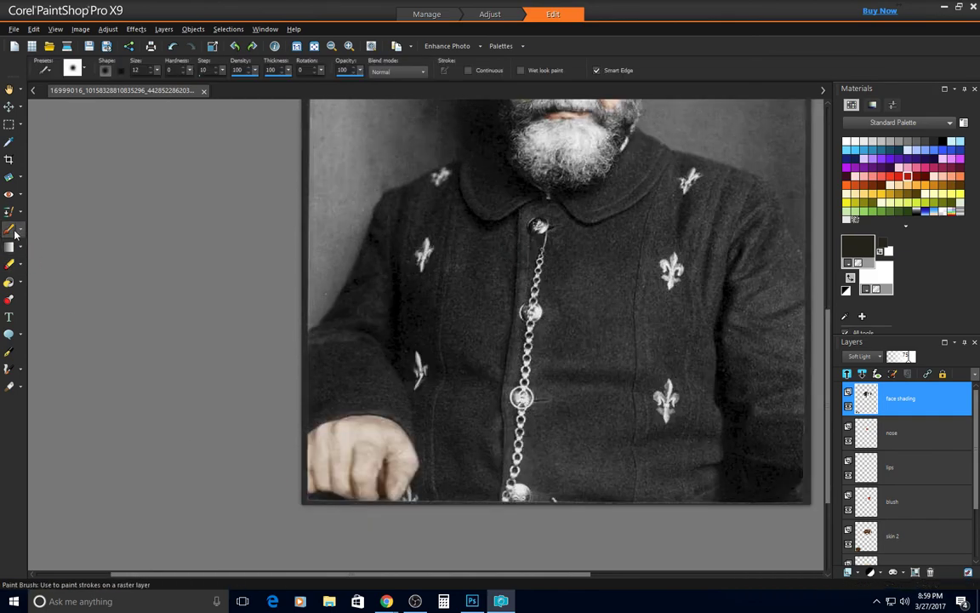
pyautogui.scroll(-1, 564, 383)
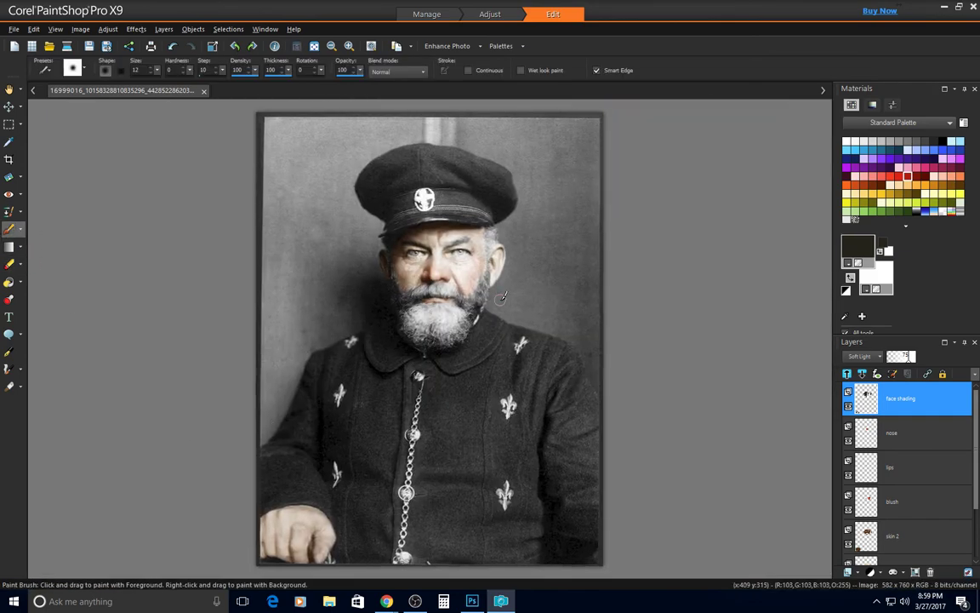
pyautogui.scroll(1, 502, 296)
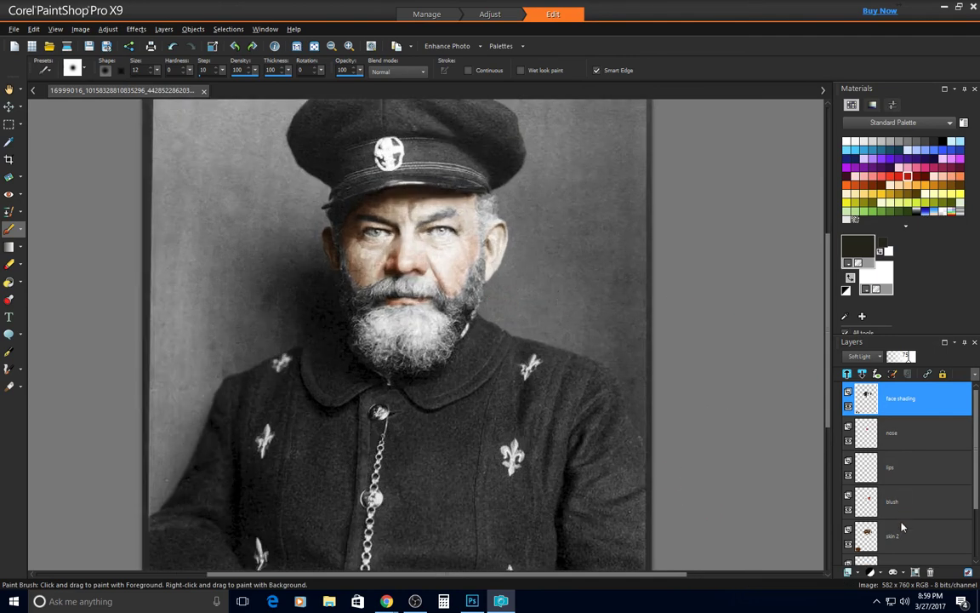
pyautogui.click(849, 572)
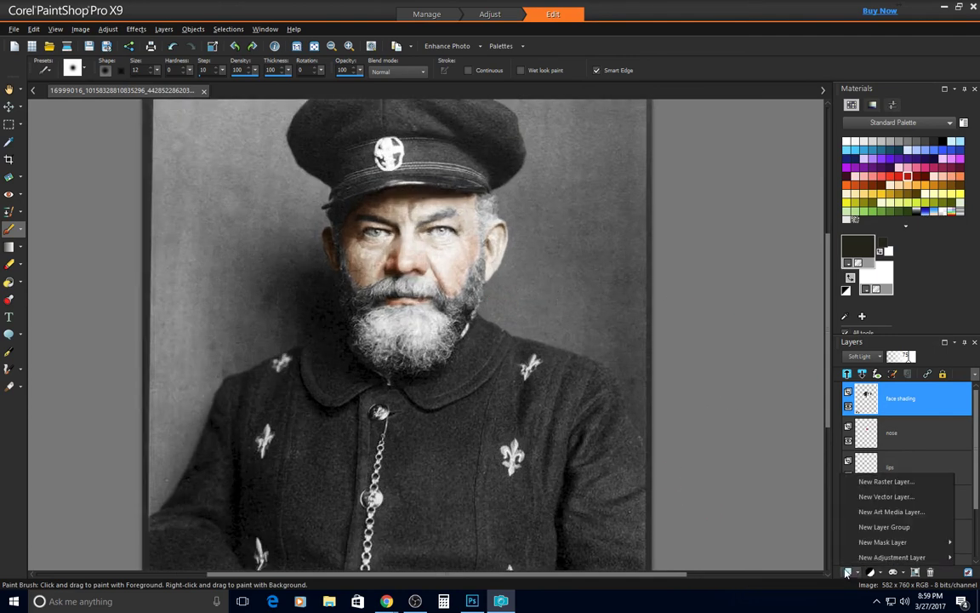
pyautogui.click(860, 483)
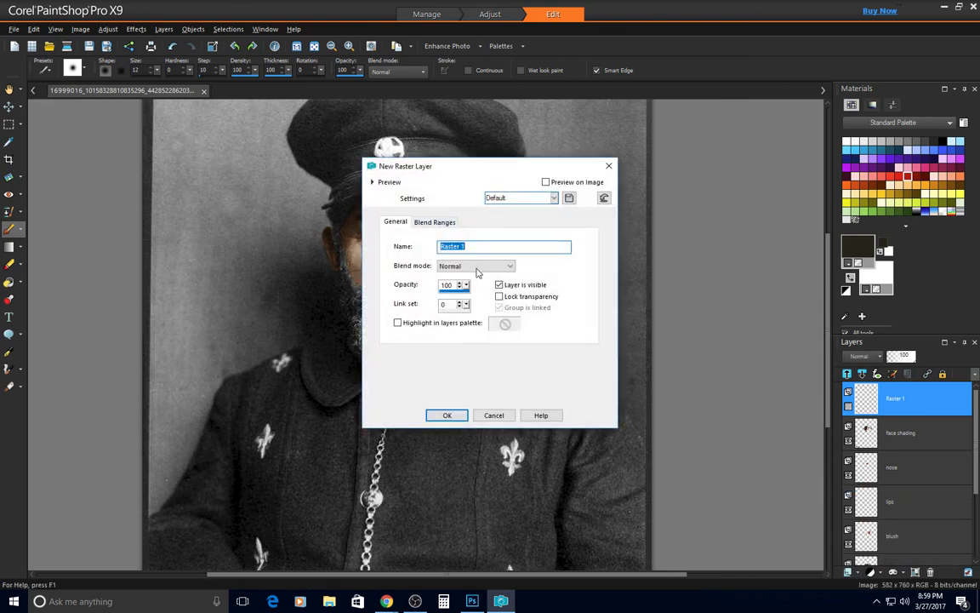
pyautogui.write('green face')
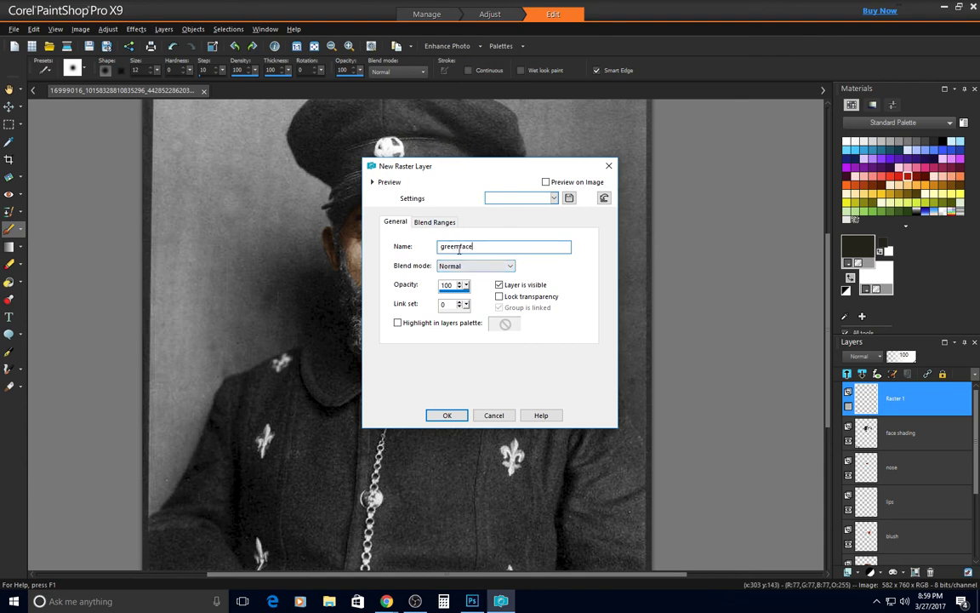
pyautogui.click(465, 274)
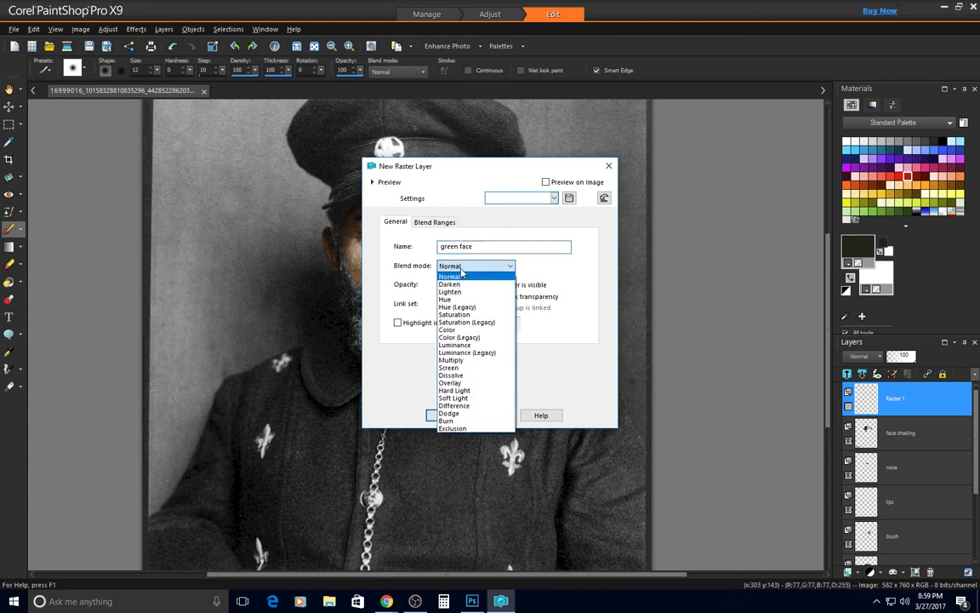
pyautogui.click(469, 402)
pyautogui.click(447, 414)
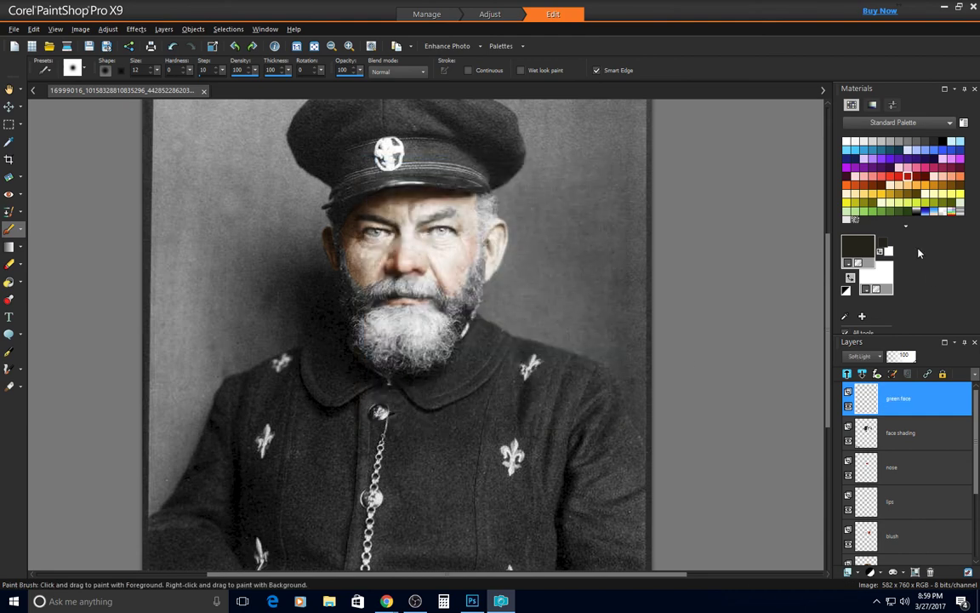
# Set the foreground colour to dark green #1a210f
pyautogui.click(857, 247)
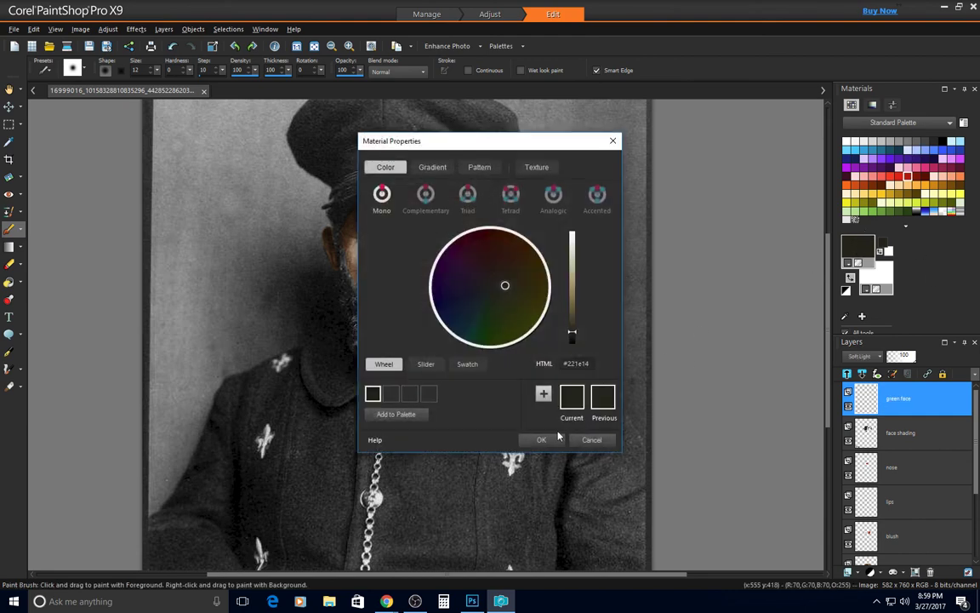
pyautogui.moveTo(563, 363); pyautogui.dragTo(649, 360)
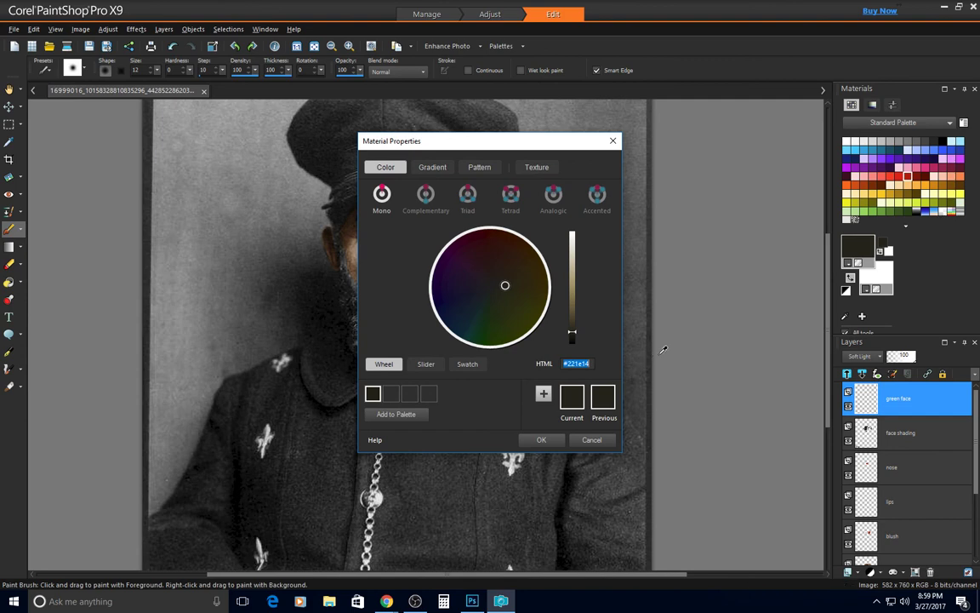
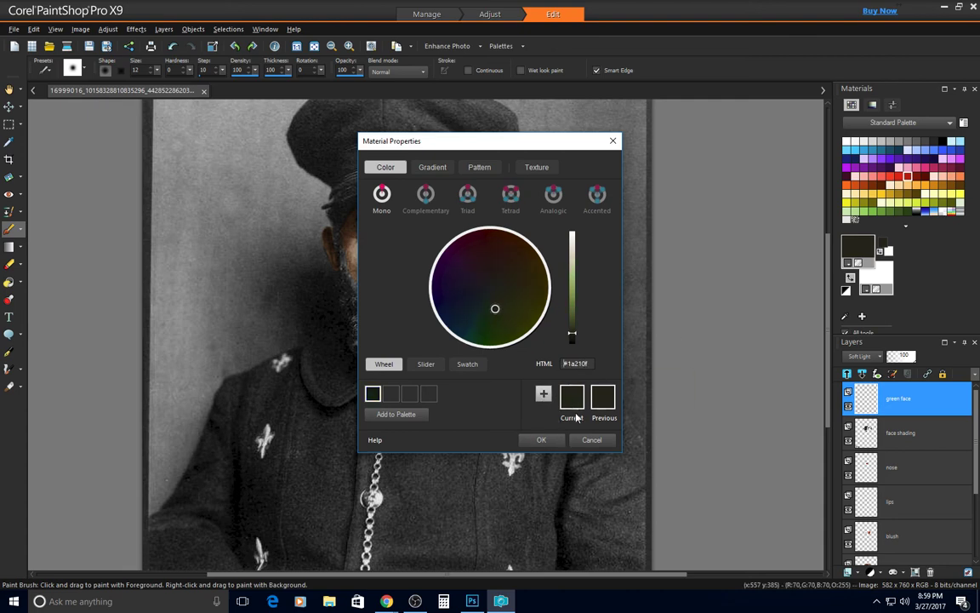
pyautogui.click(541, 439)
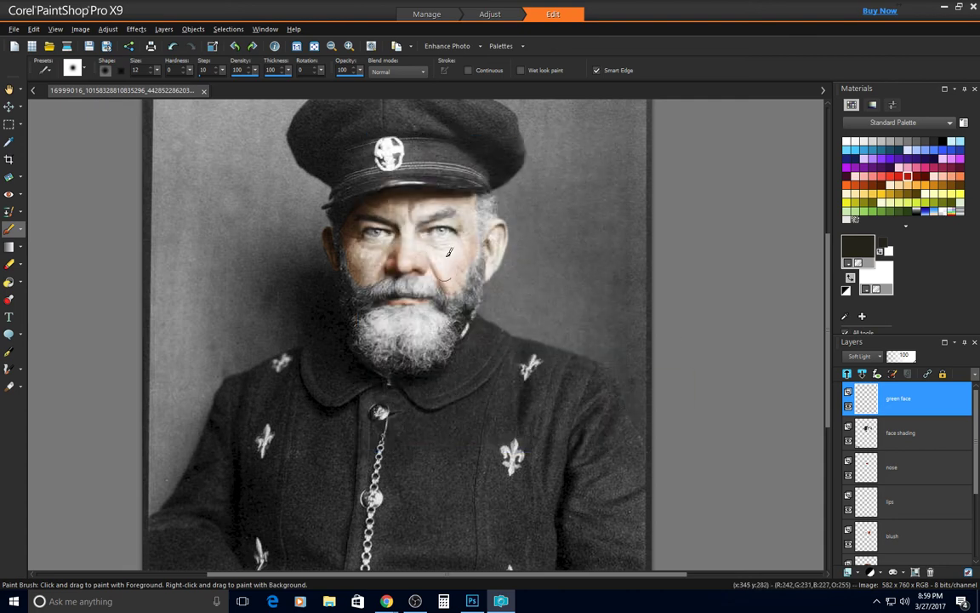
# Paint the dark green around and beneath both eyes on the green face layer
pyautogui.scroll(1, 449, 251)
pyautogui.scroll(1, 420, 227)
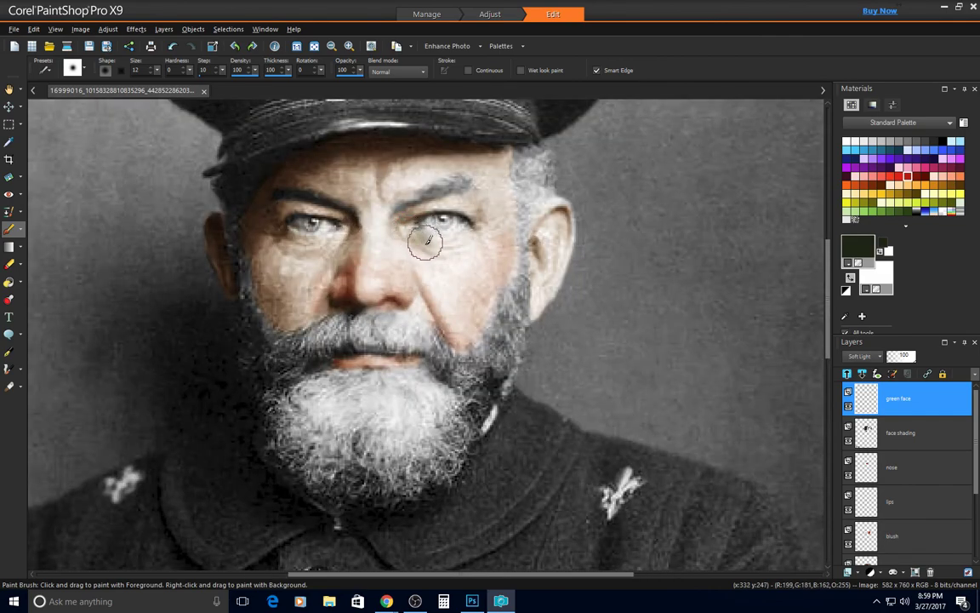
pyautogui.moveTo(410, 234); pyautogui.dragTo(434, 248)
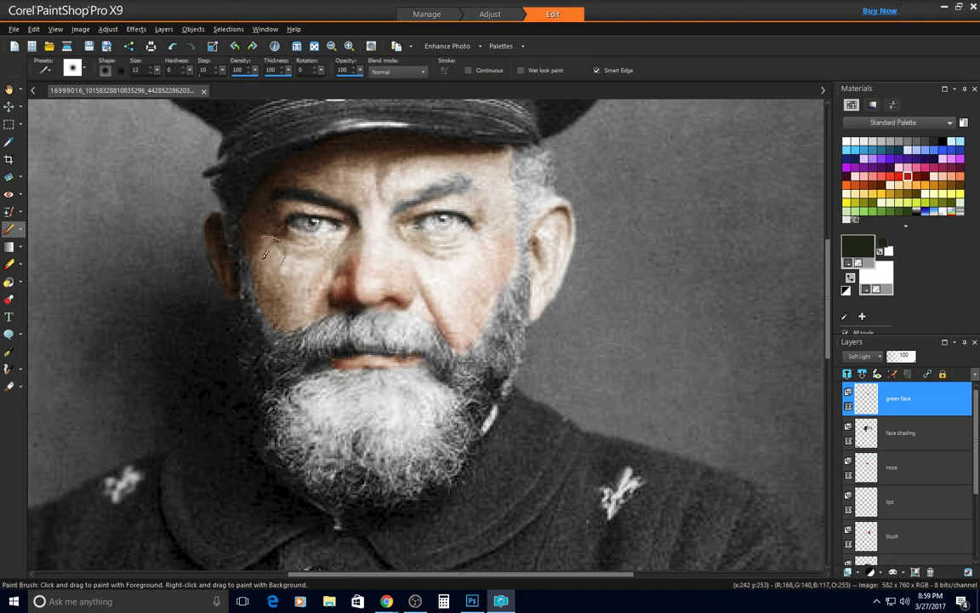
pyautogui.moveTo(264, 222); pyautogui.dragTo(321, 241)
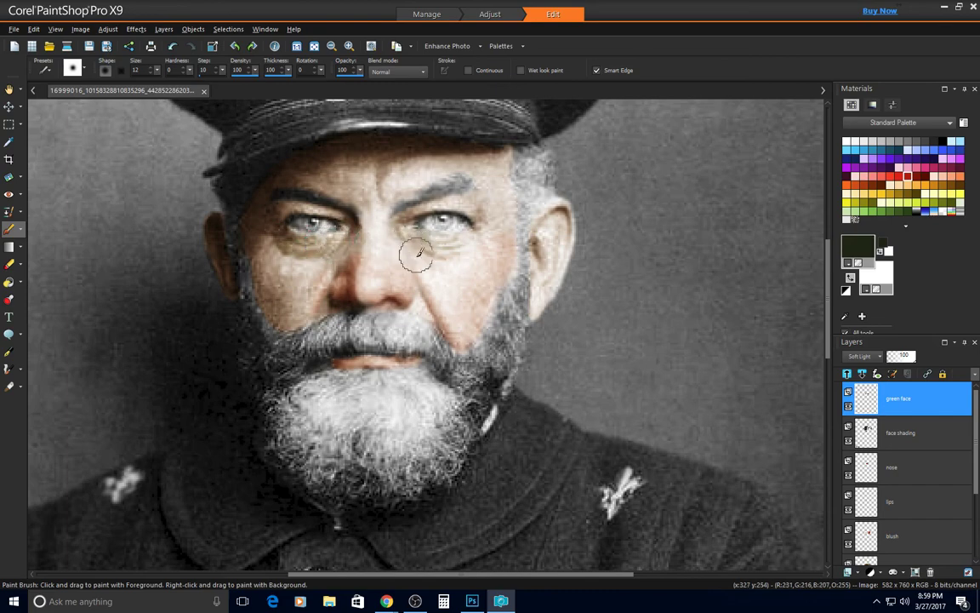
pyautogui.moveTo(417, 254)
pyautogui.mouseDown()
pyautogui.moveTo(470, 234)
pyautogui.moveTo(460, 249)
pyautogui.mouseUp()
# Lower the green face layer's opacity to 38
pyautogui.scroll(-1, 318, 223)
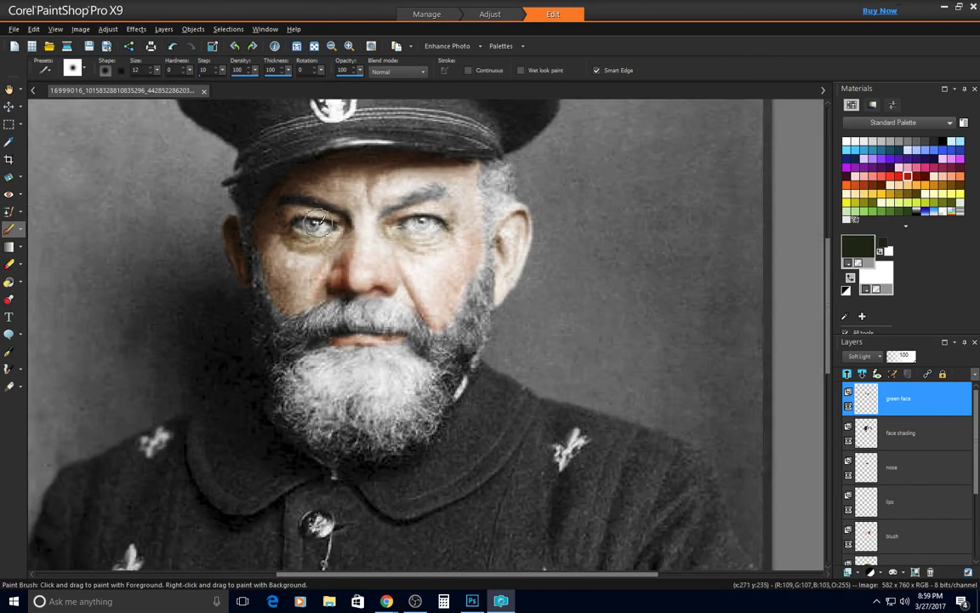
pyautogui.scroll(-1, 318, 223)
pyautogui.scroll(1, 629, 377)
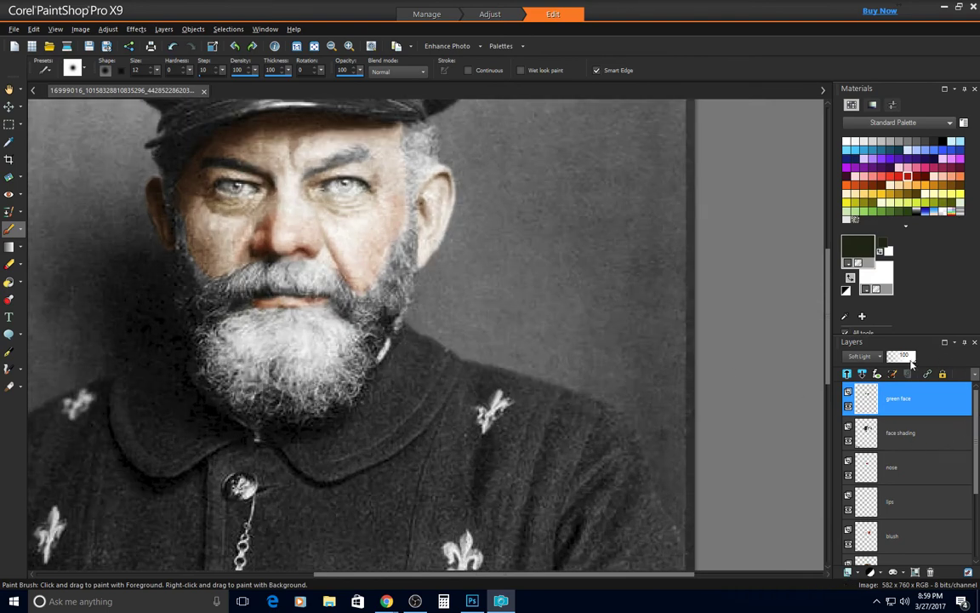
pyautogui.moveTo(904, 357); pyautogui.dragTo(898, 359)
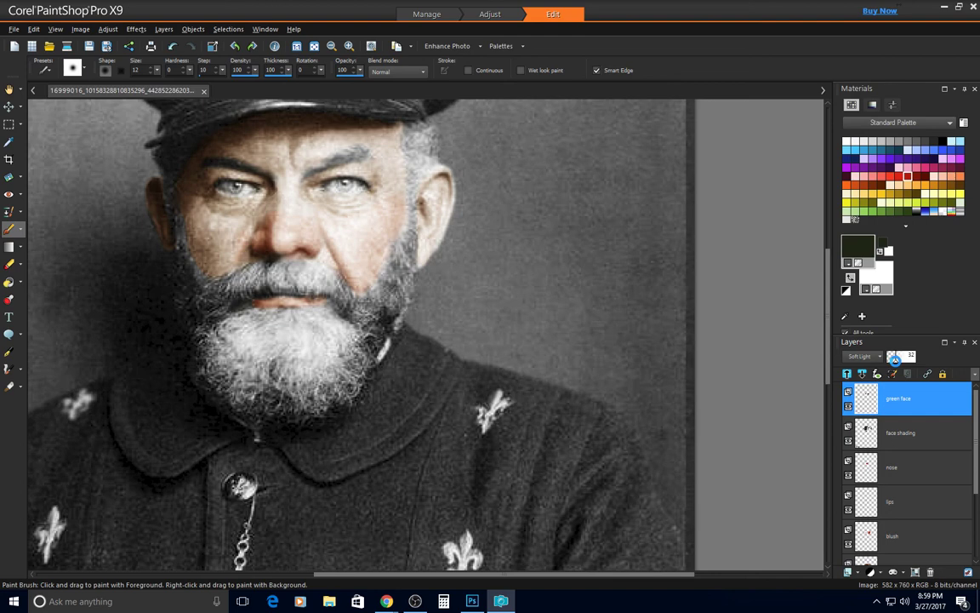
pyautogui.moveTo(894, 359); pyautogui.dragTo(900, 363)
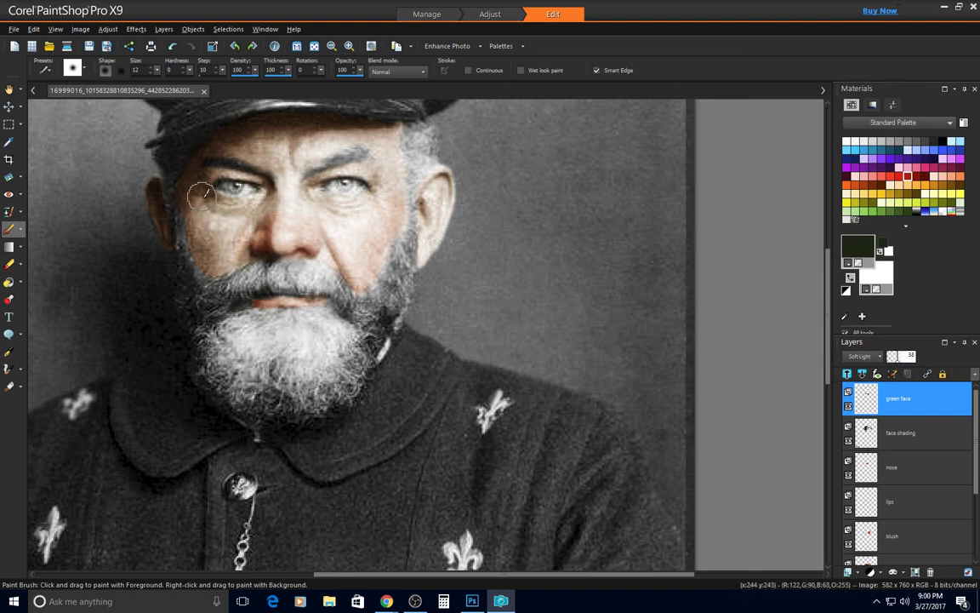
# Brush more green tint over the temple and cheek on the shadowed side of the face
pyautogui.moveTo(211, 181)
pyautogui.mouseDown()
pyautogui.moveTo(260, 183)
pyautogui.moveTo(263, 195)
pyautogui.moveTo(311, 185)
pyautogui.moveTo(337, 197)
pyautogui.moveTo(332, 175)
pyautogui.moveTo(315, 200)
pyautogui.moveTo(338, 249)
pyautogui.moveTo(298, 223)
pyautogui.moveTo(323, 238)
pyautogui.moveTo(302, 238)
pyautogui.moveTo(310, 254)
pyautogui.moveTo(306, 243)
pyautogui.moveTo(326, 236)
pyautogui.moveTo(303, 272)
pyautogui.moveTo(242, 228)
pyautogui.moveTo(216, 228)
pyautogui.moveTo(233, 267)
pyautogui.moveTo(232, 234)
pyautogui.moveTo(252, 223)
pyautogui.moveTo(205, 239)
pyautogui.moveTo(243, 263)
pyautogui.moveTo(201, 247)
pyautogui.mouseUp()
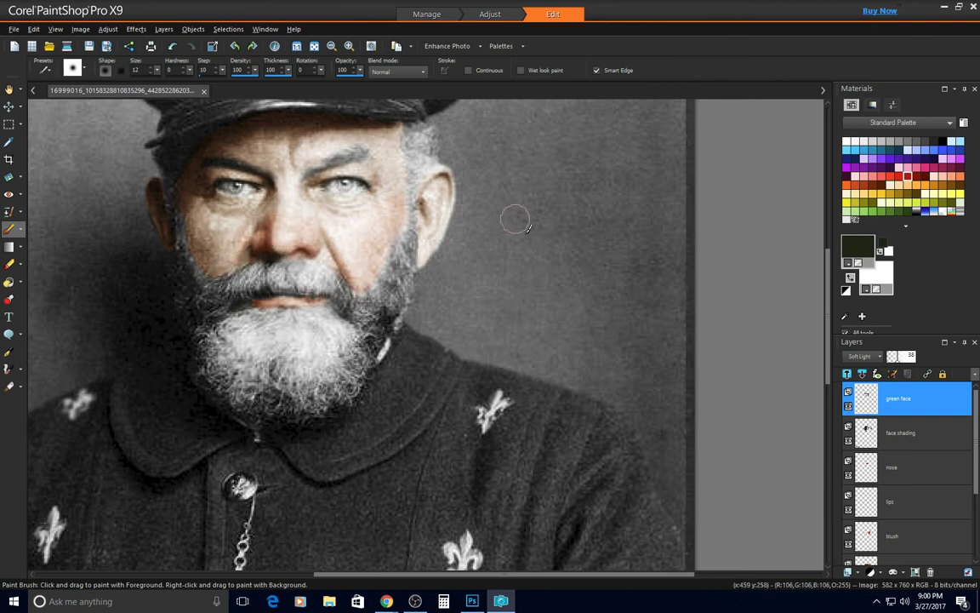
pyautogui.scroll(-2, 502, 273)
pyautogui.scroll(2, 355, 227)
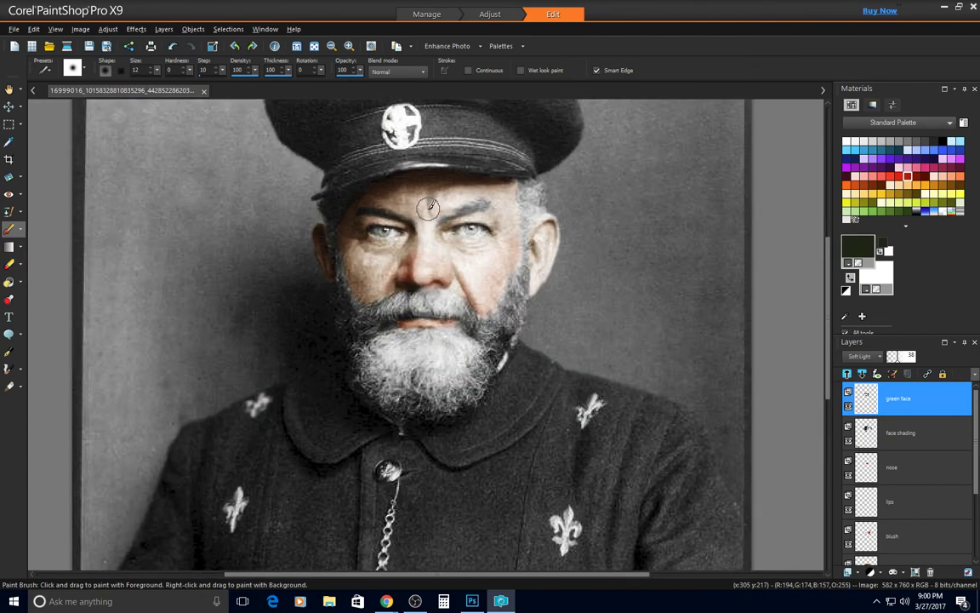
# Add a raster layer named "eyes" with the Soft Light blend mode
pyautogui.scroll(1, 363, 165)
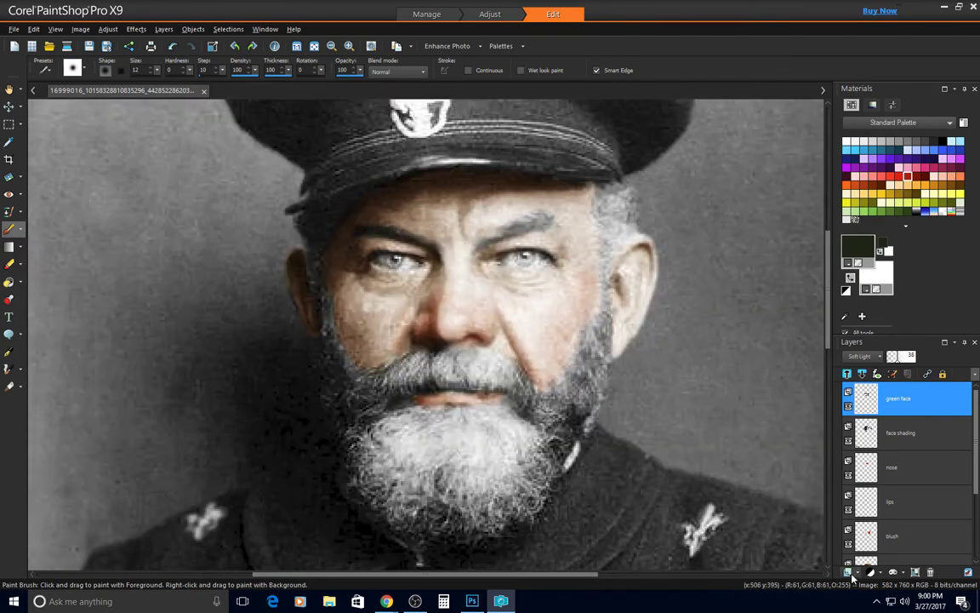
pyautogui.click(852, 573)
pyautogui.click(877, 425)
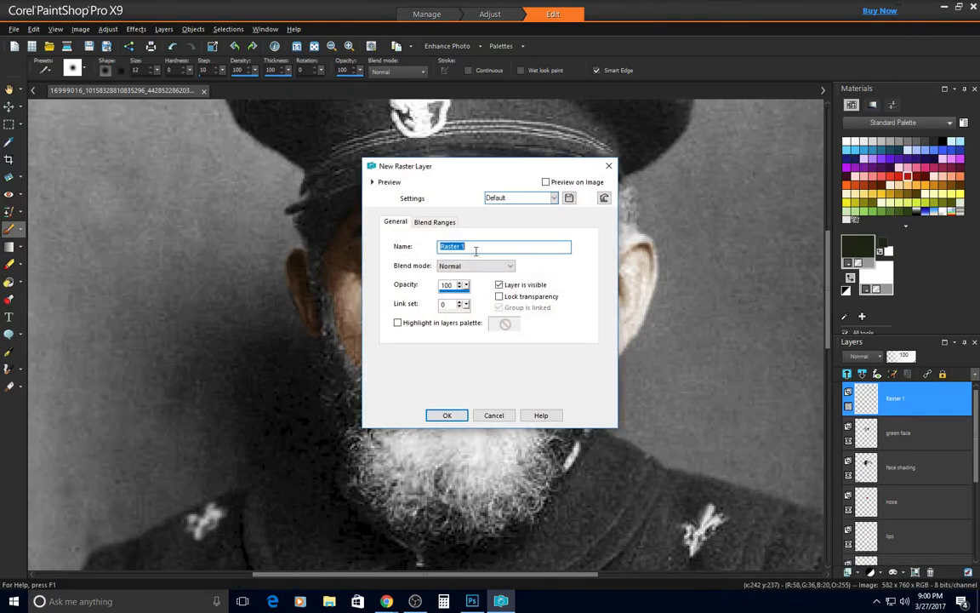
pyautogui.write('eyes')
pyautogui.click(489, 267)
pyautogui.click(415, 364)
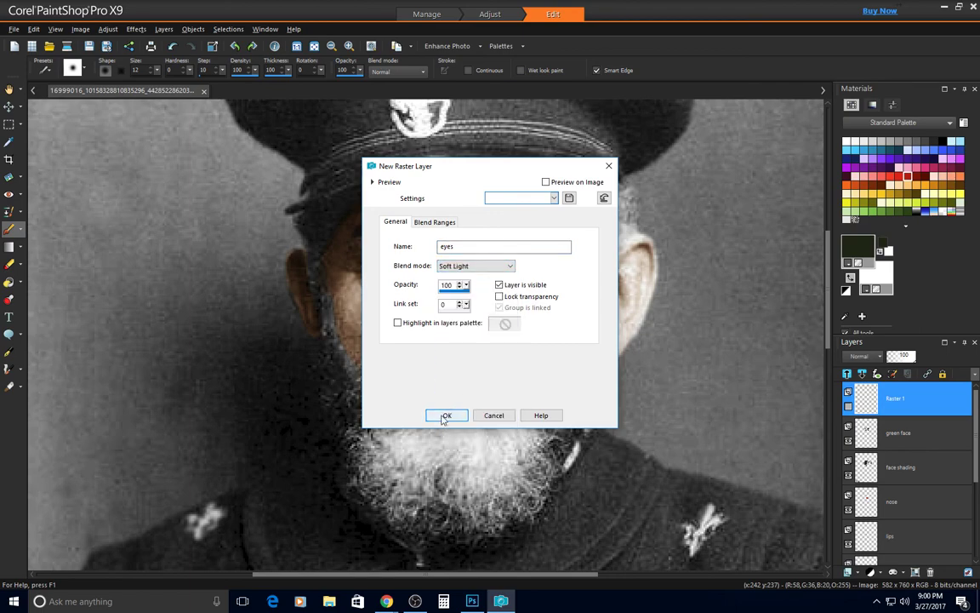
pyautogui.click(446, 415)
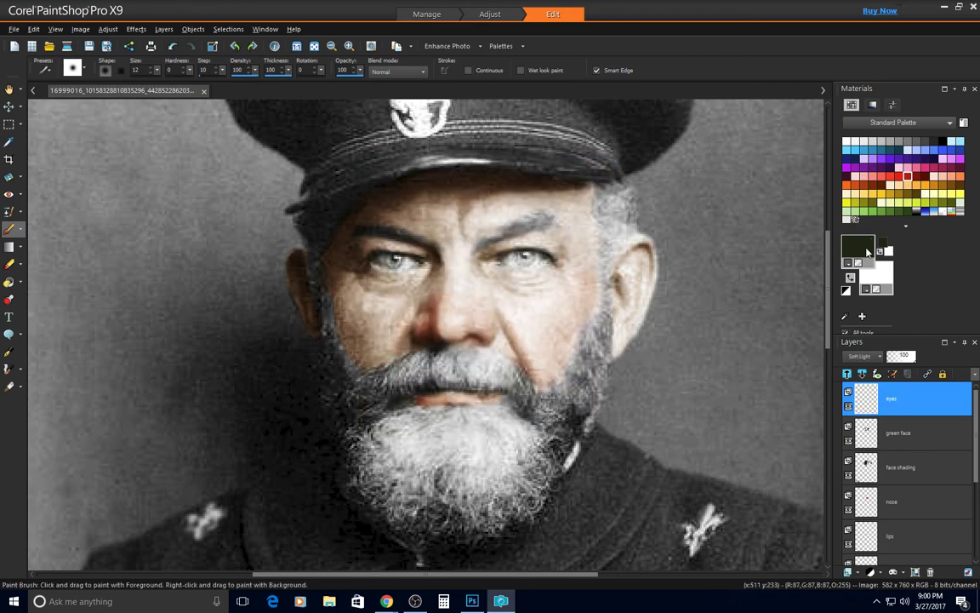
# Set the foreground colour to blue #01b9d1
pyautogui.click(862, 249)
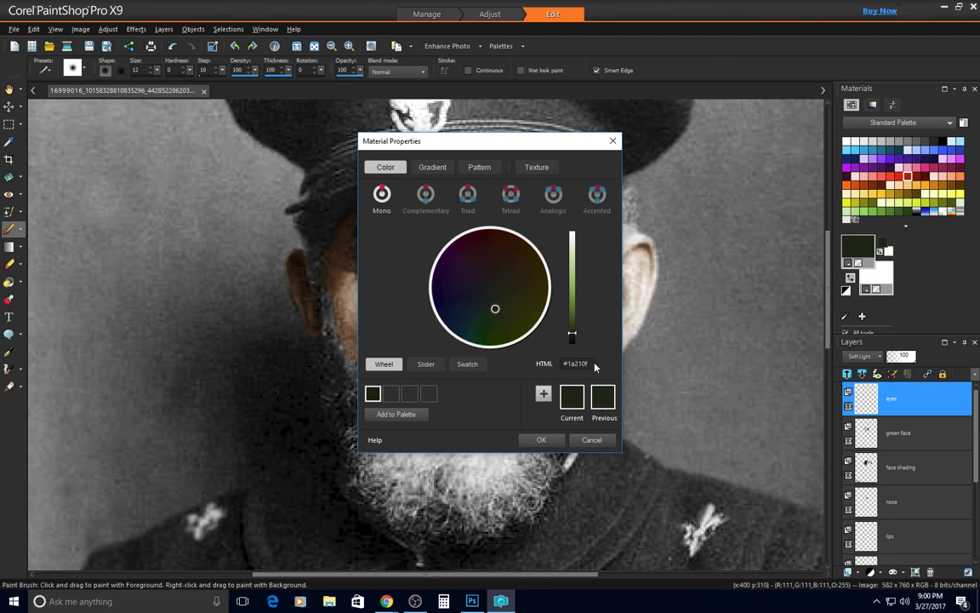
pyautogui.moveTo(594, 366); pyautogui.dragTo(525, 368)
pyautogui.write('01')
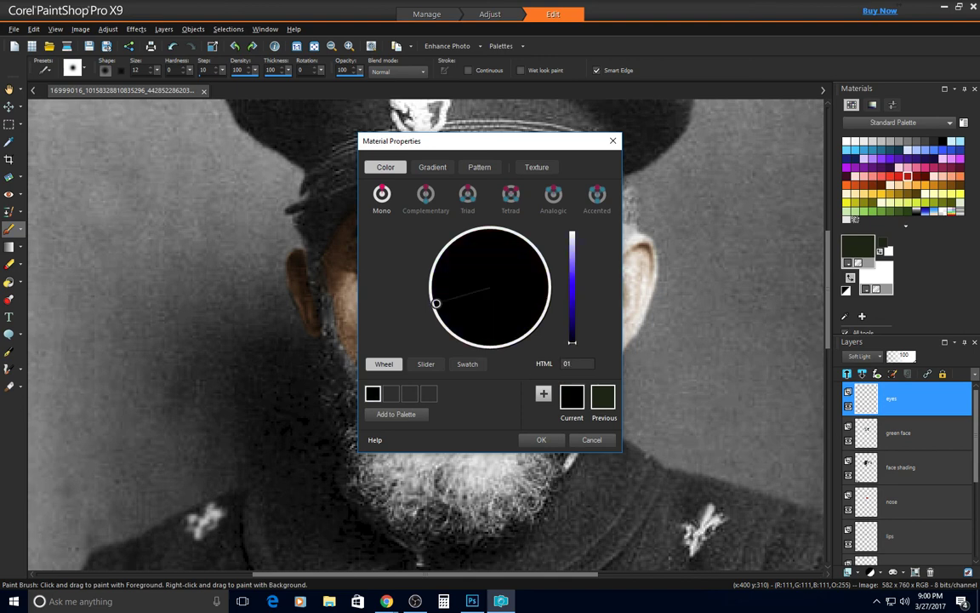
pyautogui.write('b')
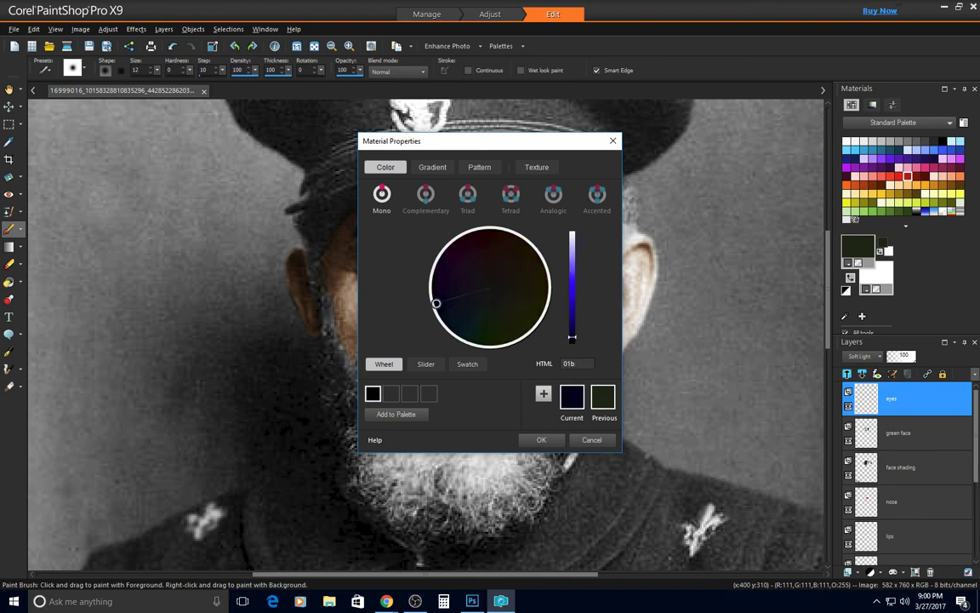
pyautogui.write('9d1')
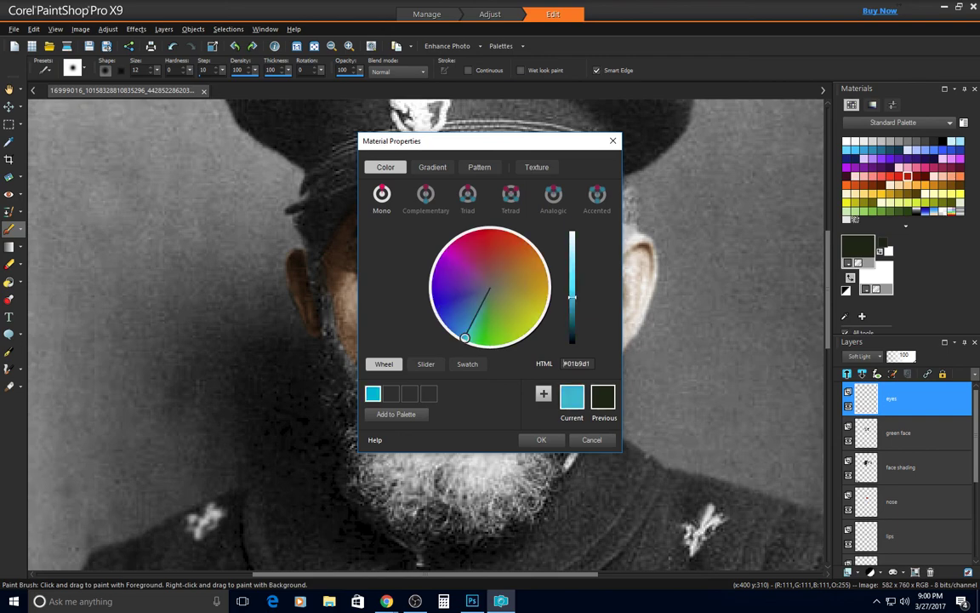
pyautogui.click(539, 439)
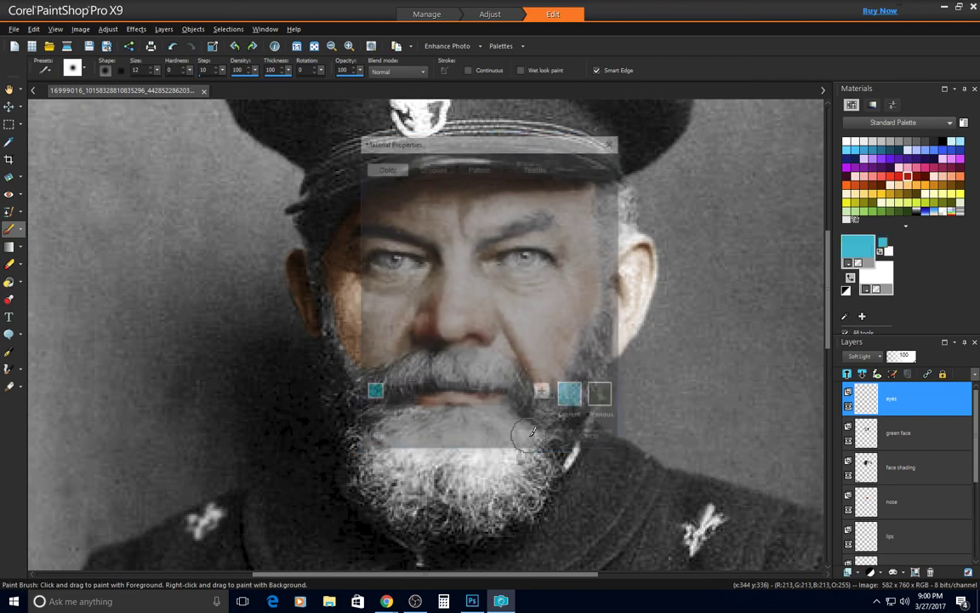
# Paint both irises blue with a size 2 brush and lower the eyes layer's opacity to 32
pyautogui.scroll(1, 432, 245)
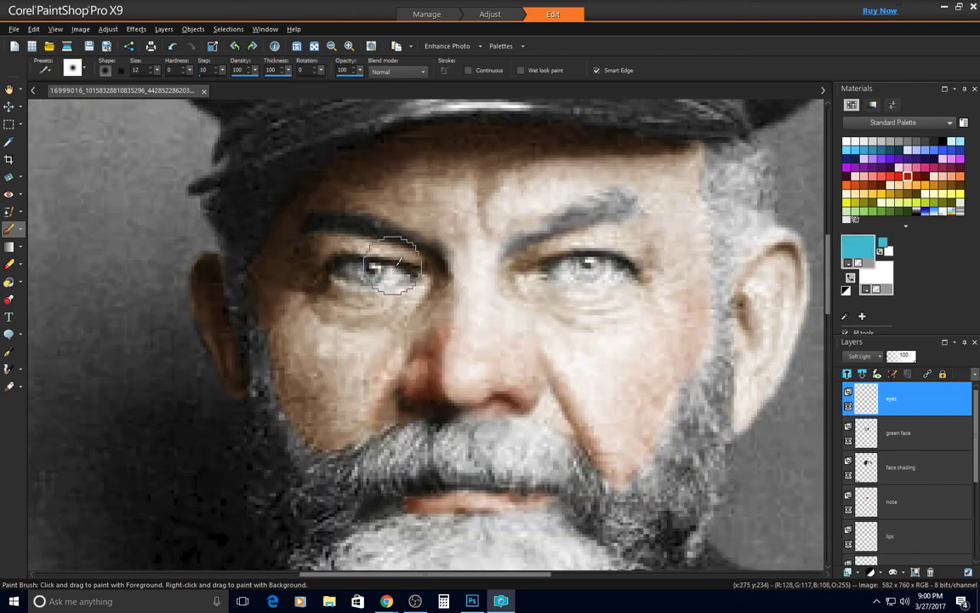
pyautogui.moveTo(395, 270)
pyautogui.keyDown('alt'); pyautogui.mouseDown()
pyautogui.moveTo(391, 241)
pyautogui.moveTo(394, 257)
pyautogui.moveTo(392, 247)
pyautogui.moveTo(371, 269)
pyautogui.moveTo(385, 267)
pyautogui.moveTo(364, 266)
pyautogui.mouseUp(); pyautogui.keyUp('alt')
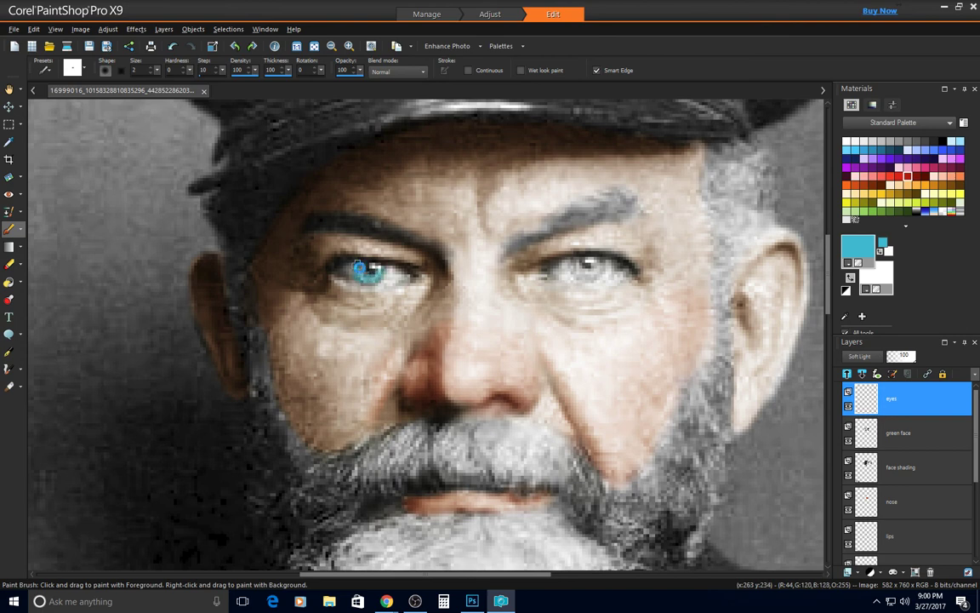
pyautogui.moveTo(578, 270); pyautogui.dragTo(591, 271)
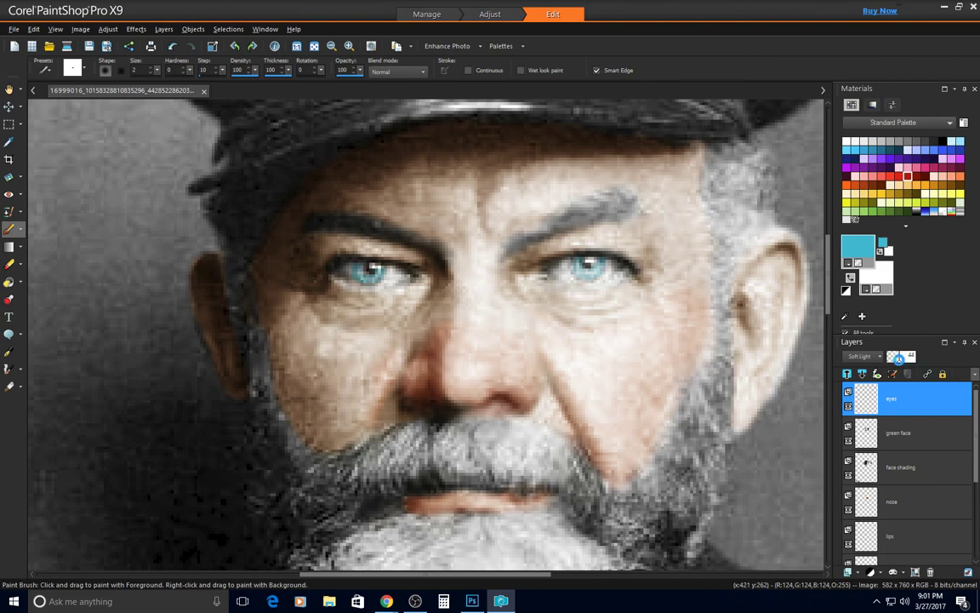
pyautogui.moveTo(898, 358); pyautogui.dragTo(893, 361)
# Add a raster layer named "pupil" with the Soft Light blend mode
pyautogui.click(858, 576)
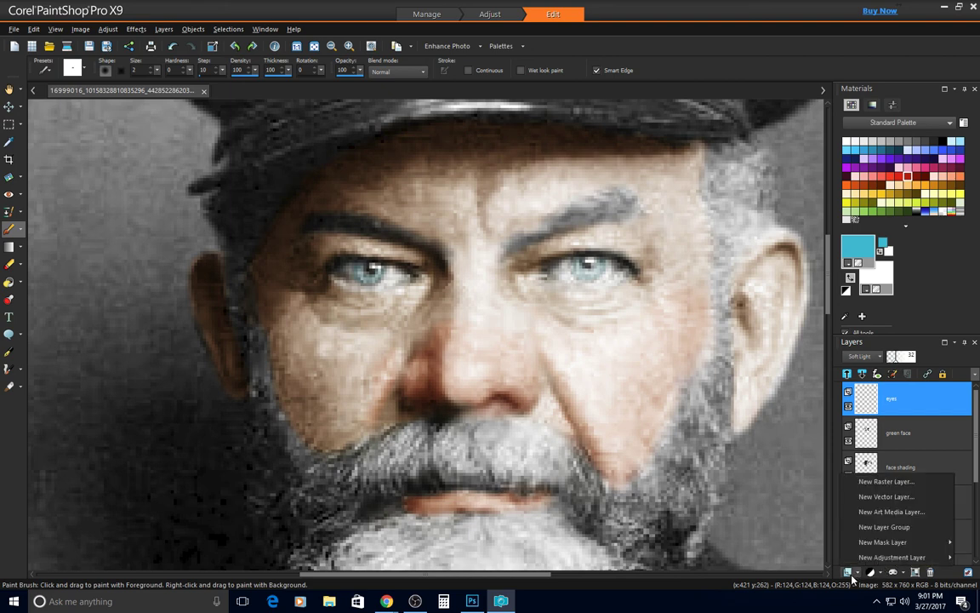
pyautogui.click(808, 446)
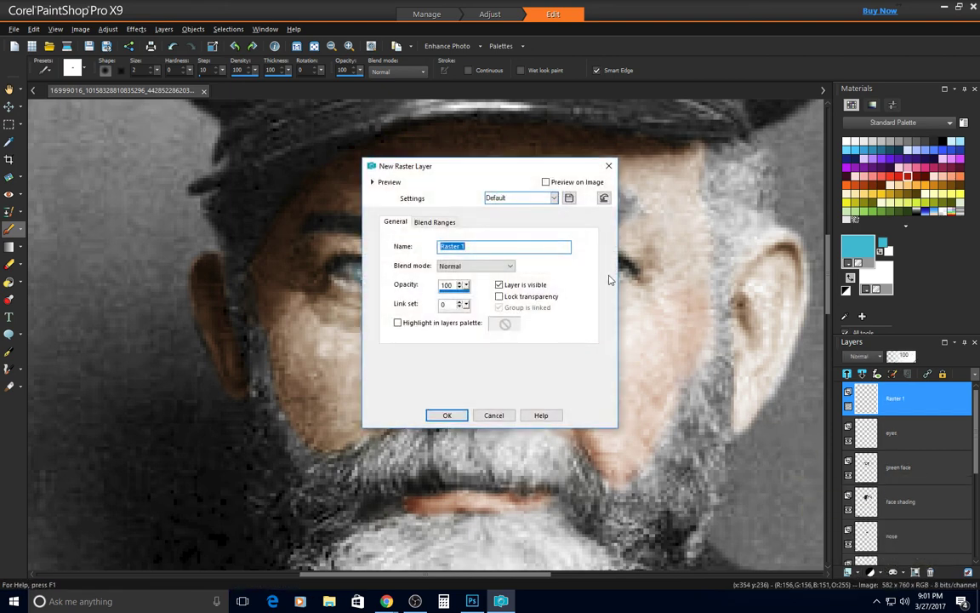
pyautogui.write('ir')
pyautogui.click(475, 265)
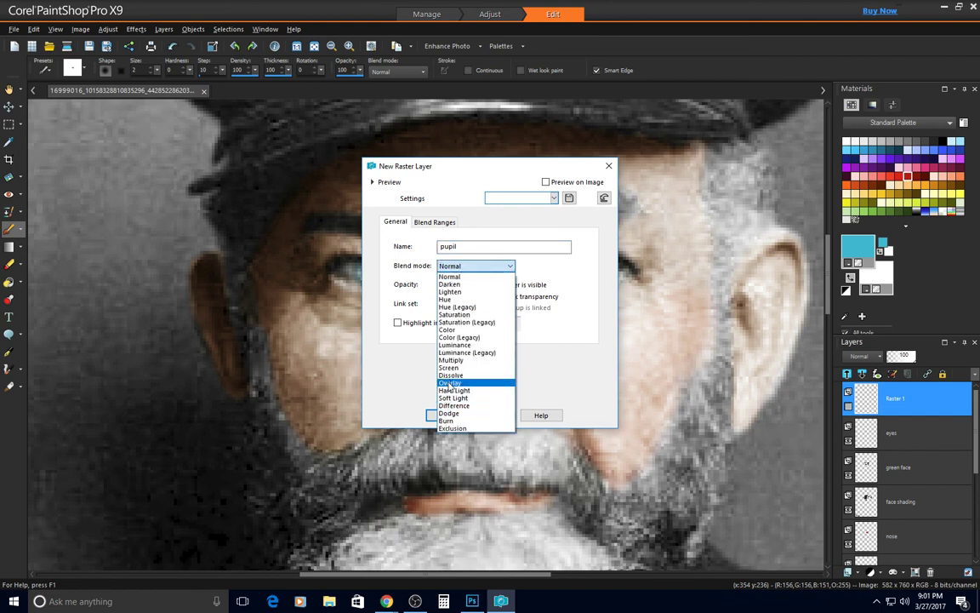
pyautogui.click(452, 398)
pyautogui.click(438, 415)
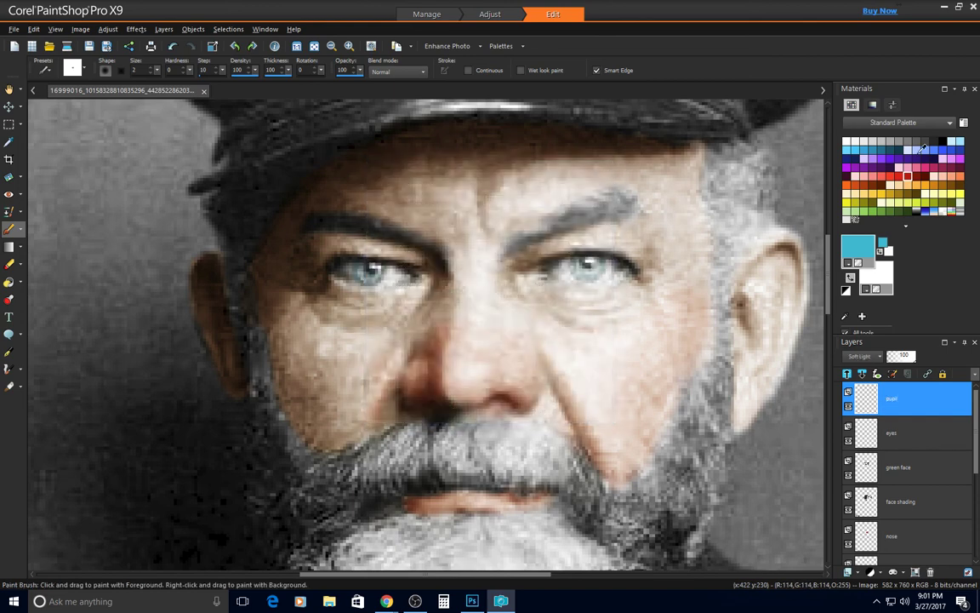
# Paint both pupils black with the size 2 brush and set the pupil layer's opacity to 99
pyautogui.click(943, 141)
pyautogui.click(368, 269)
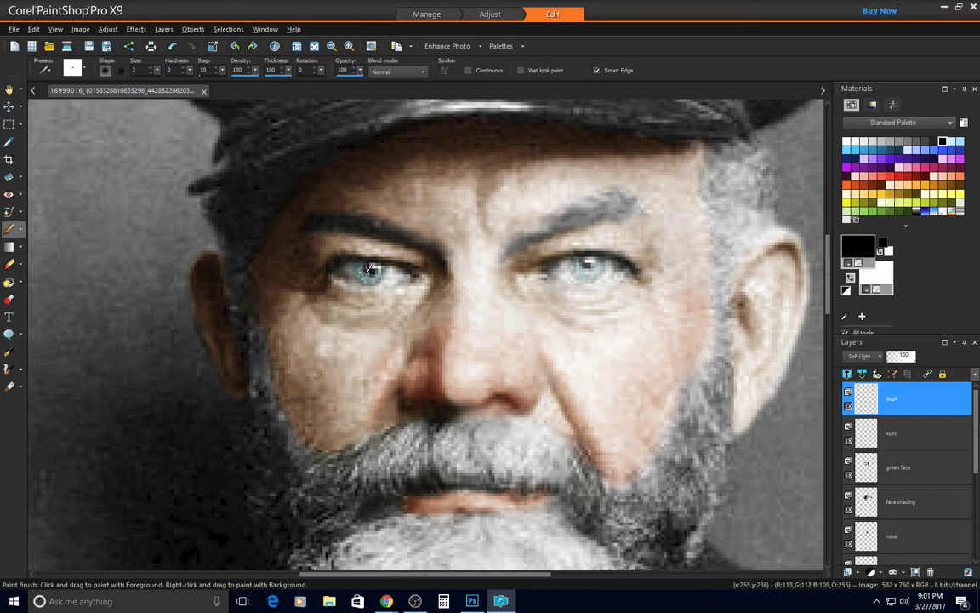
pyautogui.click(585, 265)
pyautogui.click(914, 357)
# Add a raster layer named "highlight" in Soft Light mode and dab white onto the eye highlight
pyautogui.click(851, 573)
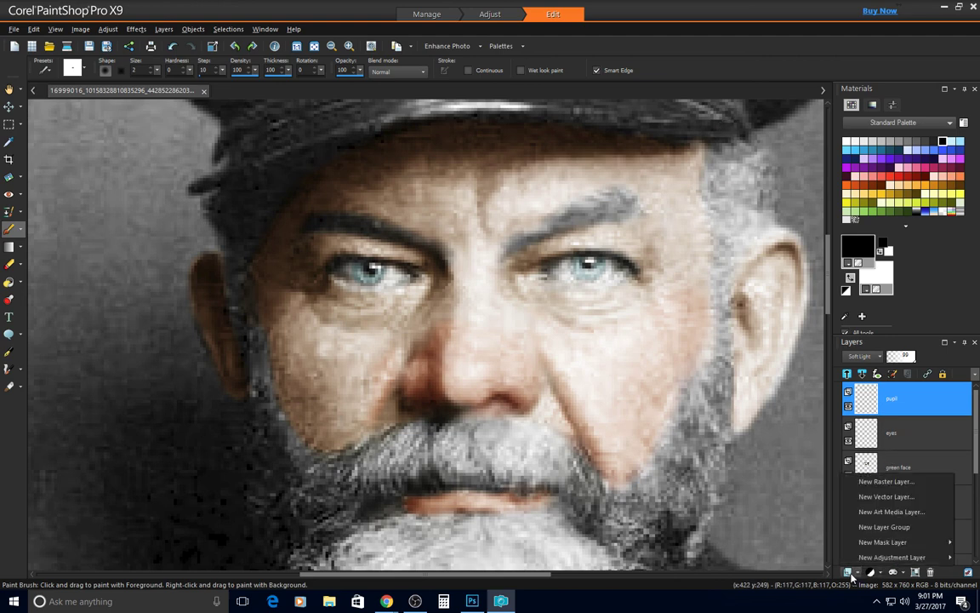
pyautogui.click(885, 481)
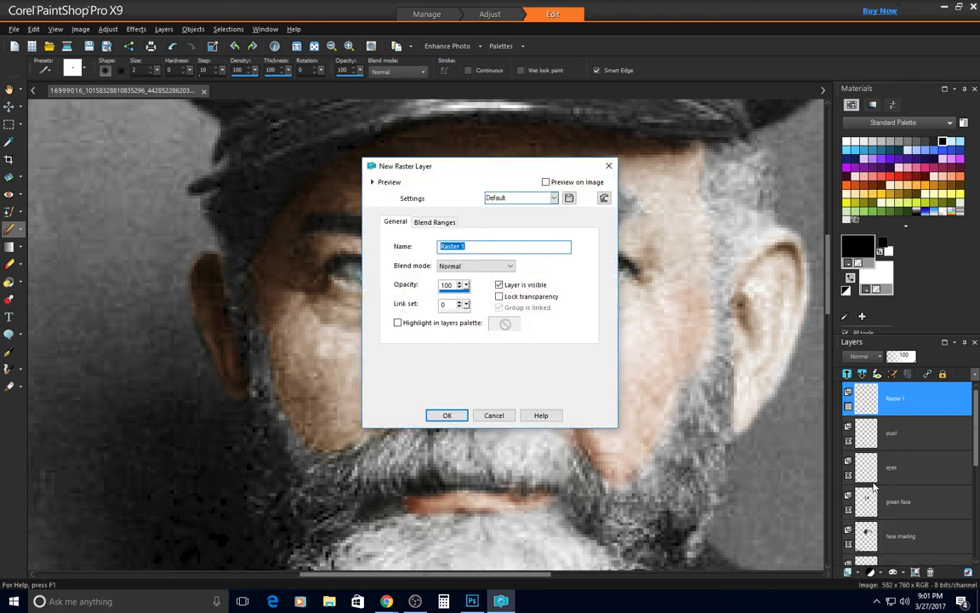
pyautogui.write('highlight')
pyautogui.press('Return')
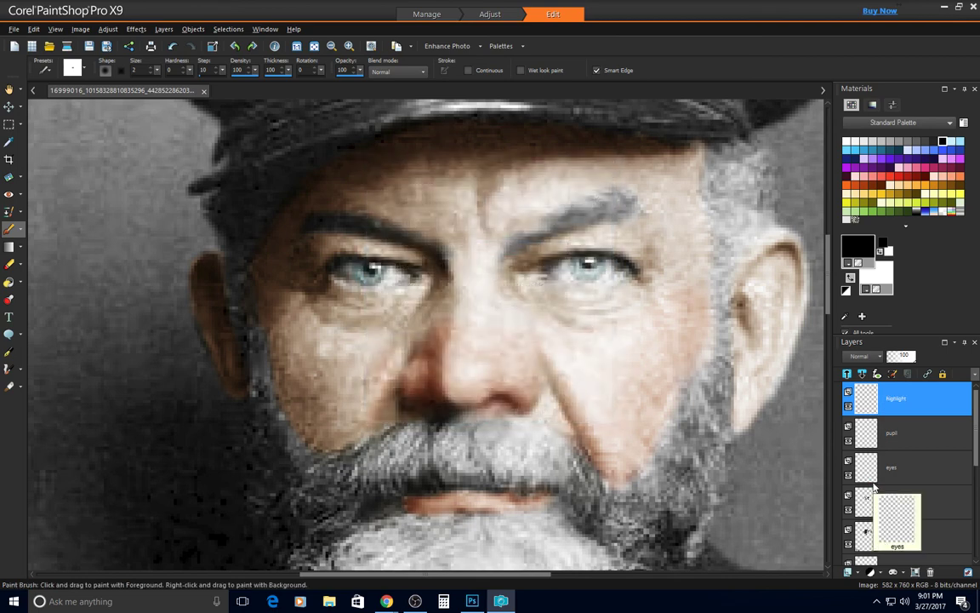
pyautogui.click(859, 355)
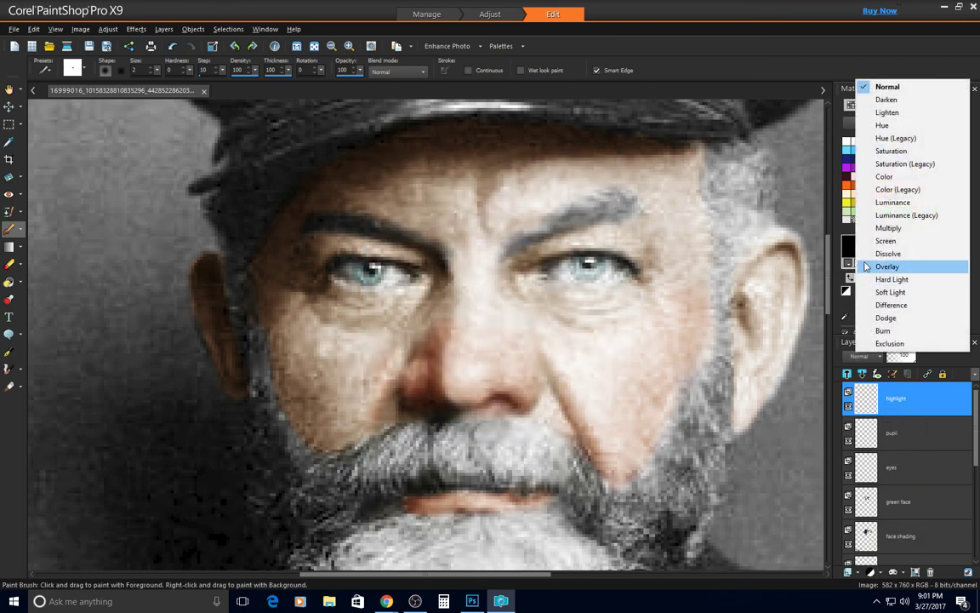
pyautogui.click(889, 292)
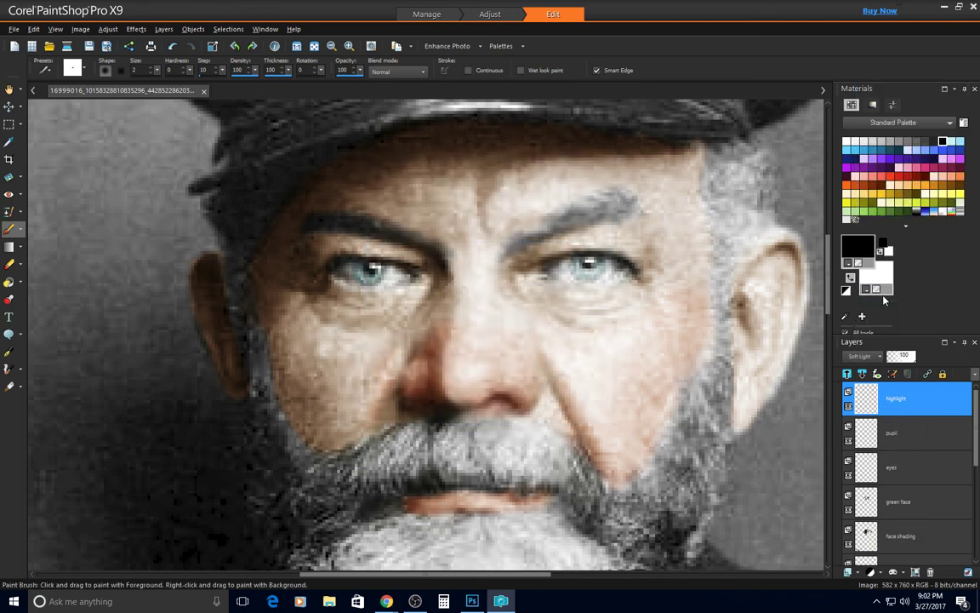
pyautogui.click(847, 141)
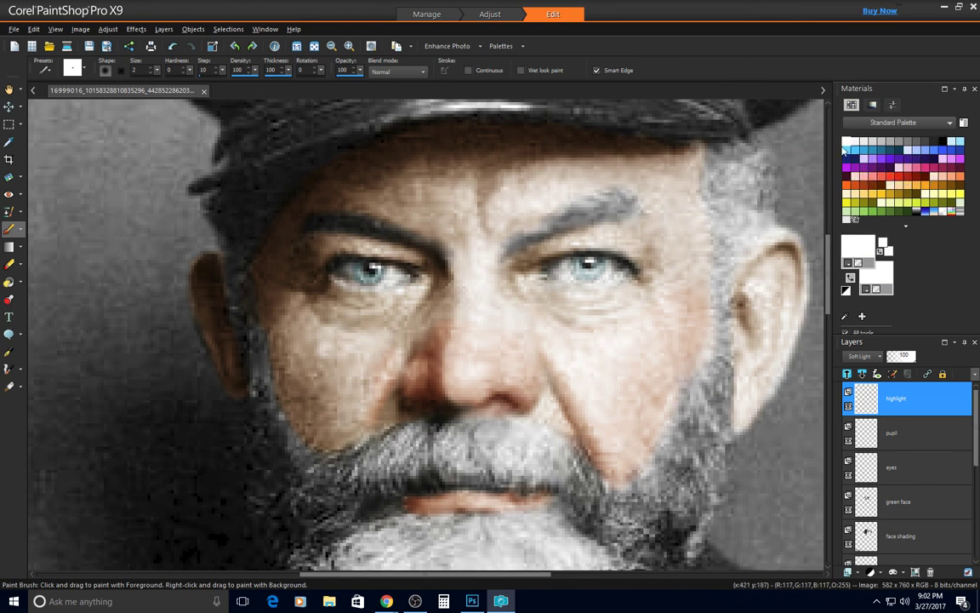
pyautogui.click(591, 259)
# Add a raster layer named "waterline" with the Soft Light blend mode
pyautogui.click(850, 572)
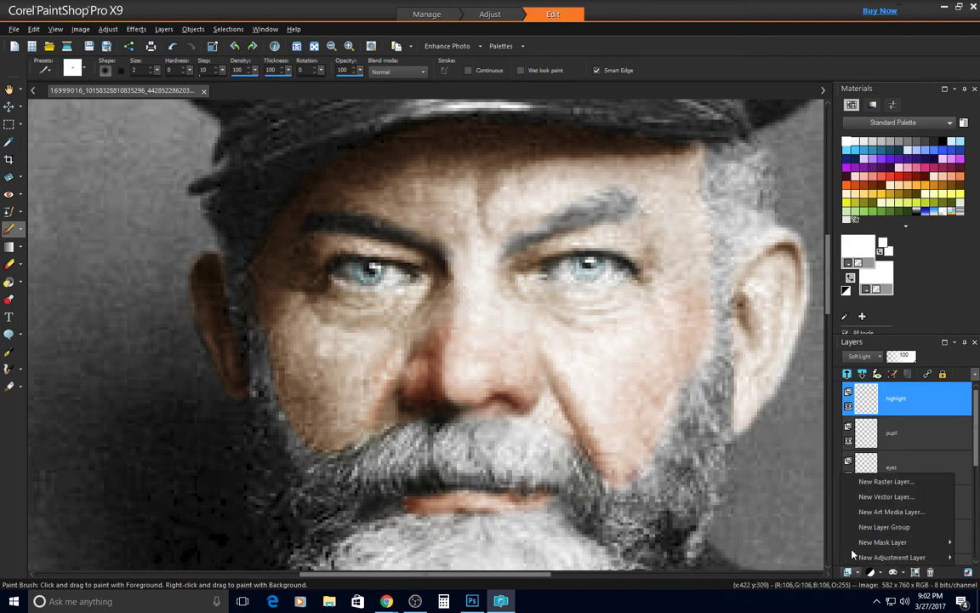
pyautogui.click(871, 483)
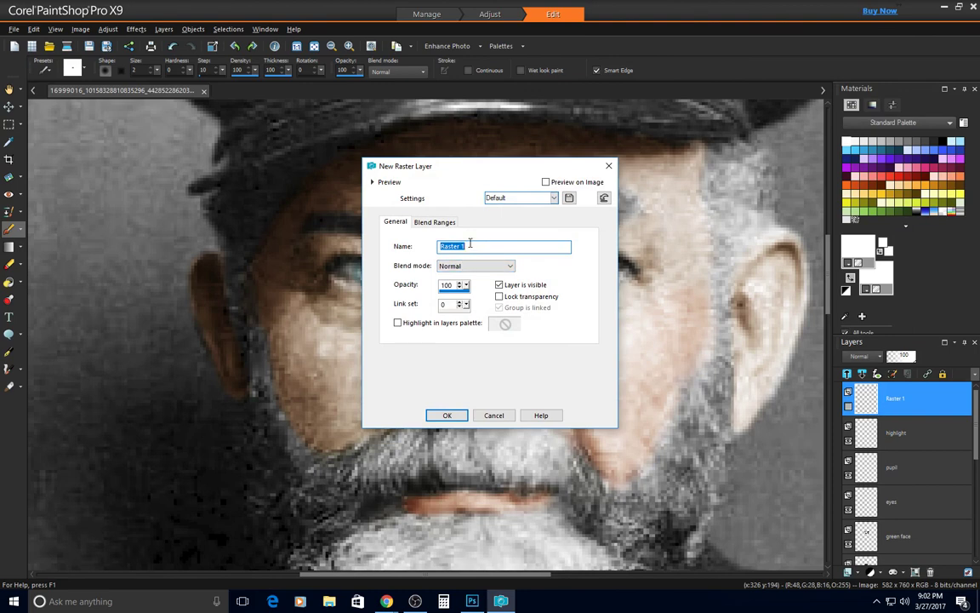
pyautogui.write('w')
pyautogui.click(477, 264)
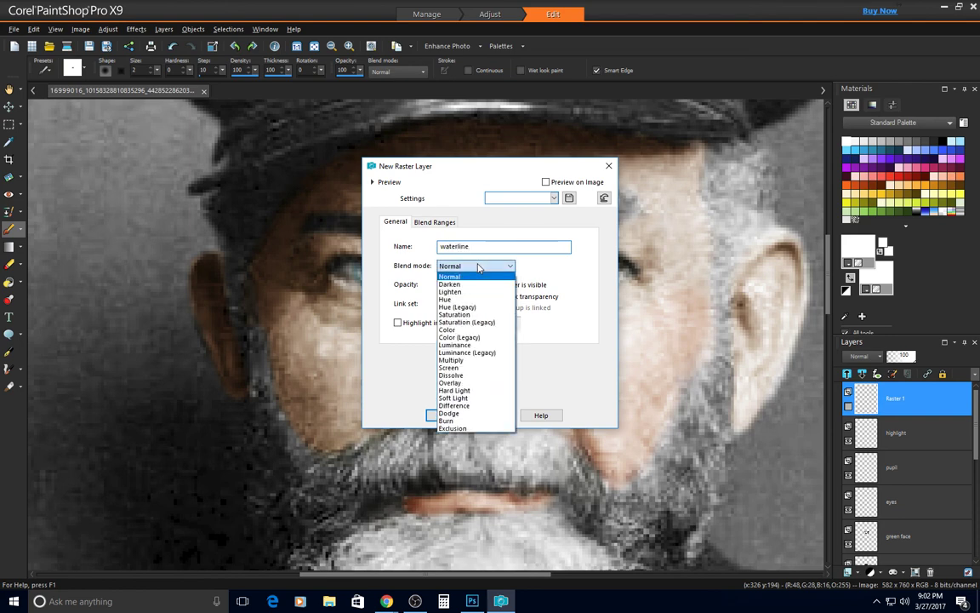
pyautogui.click(452, 398)
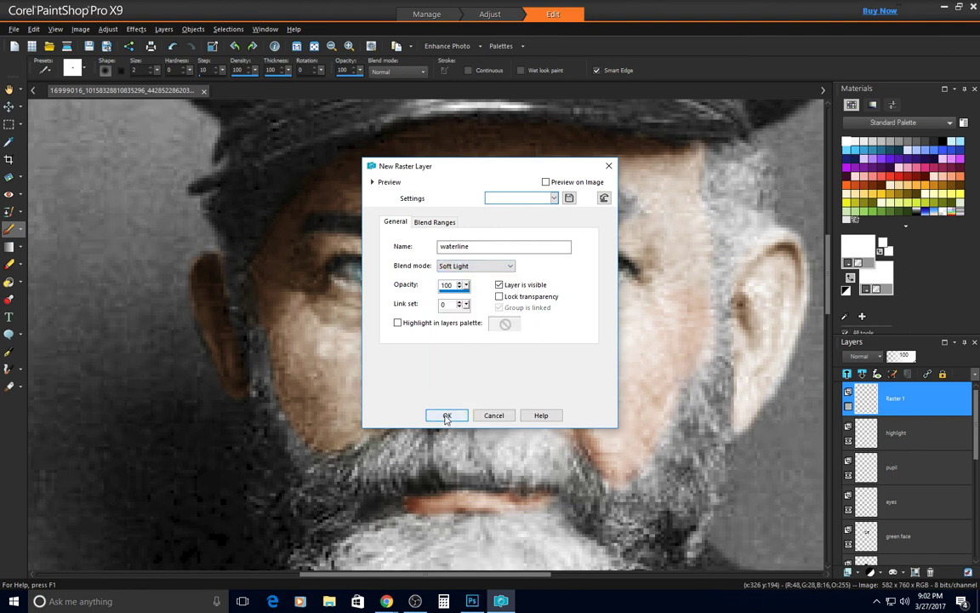
pyautogui.click(446, 415)
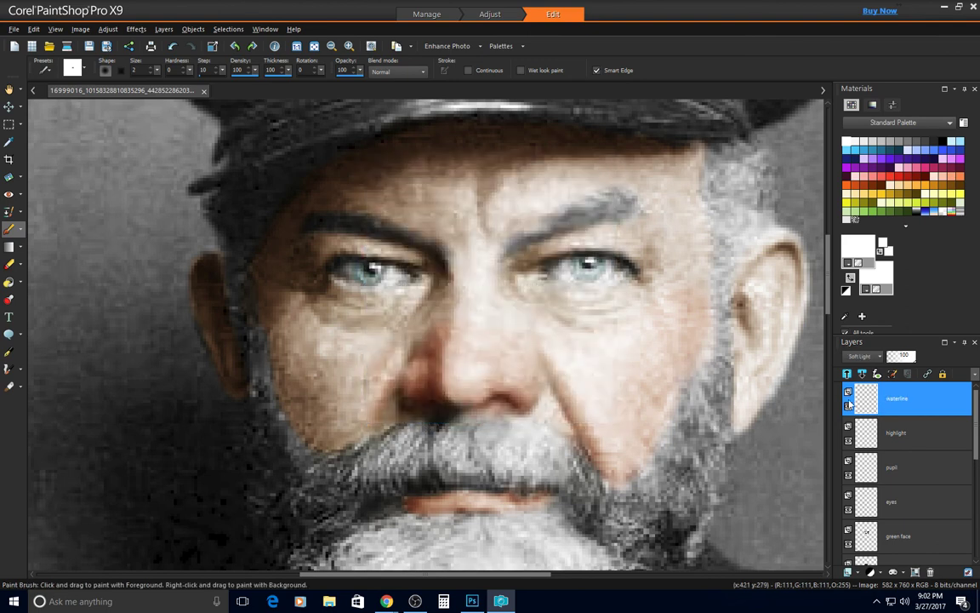
# Set the foreground colour to pink #b92d5d
pyautogui.click(858, 253)
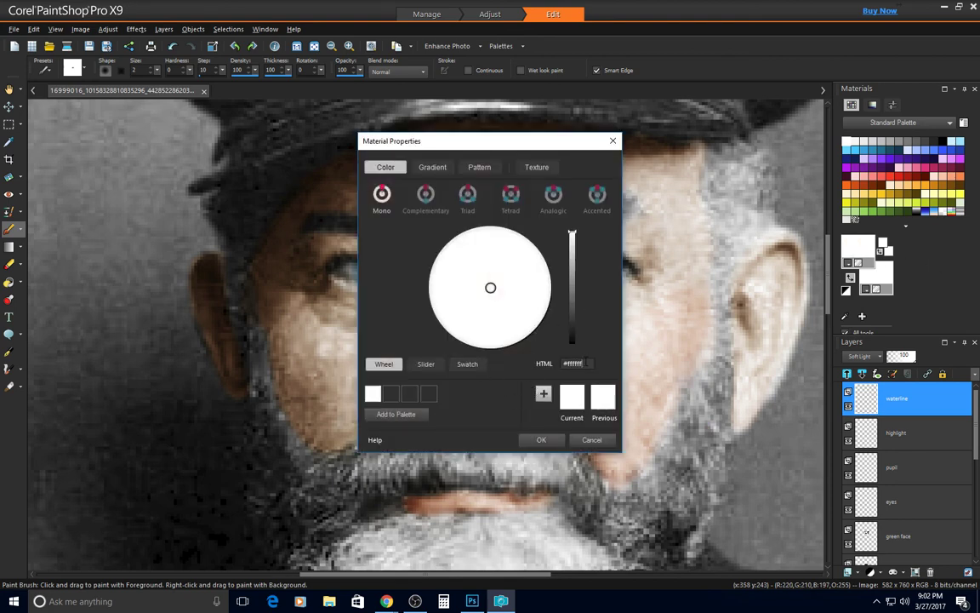
pyautogui.click(541, 366)
pyautogui.write('b92')
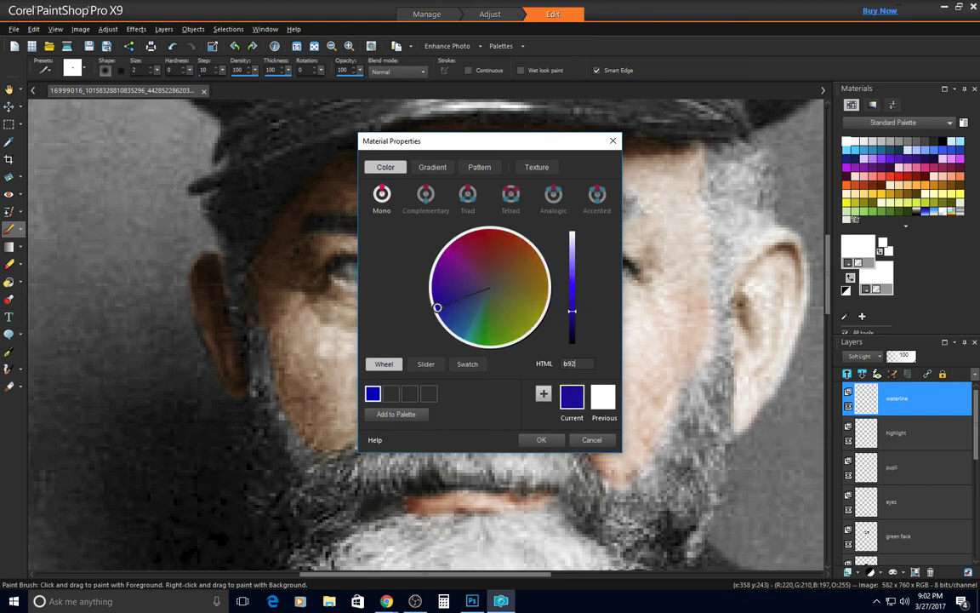
pyautogui.write('d')
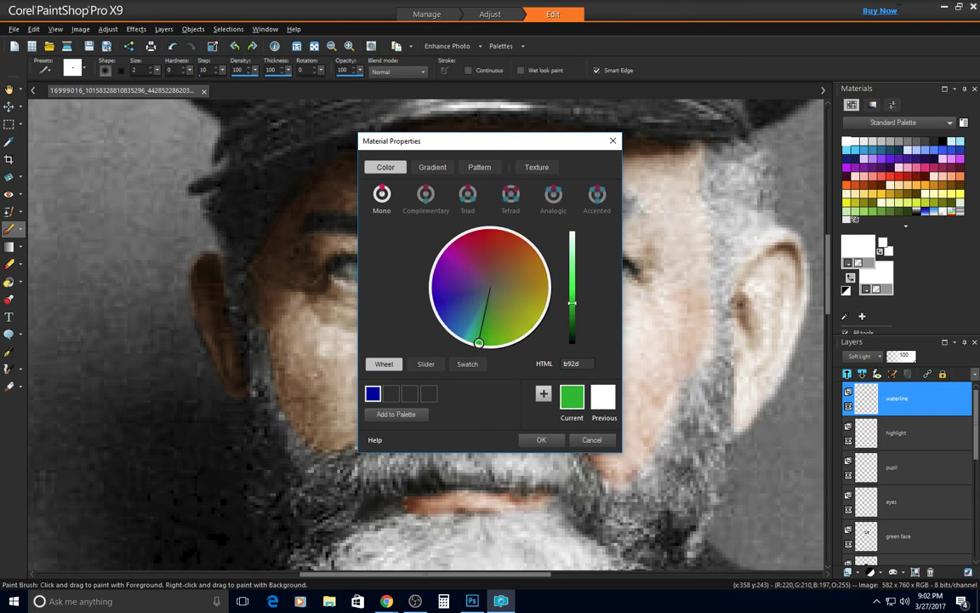
pyautogui.write('5d')
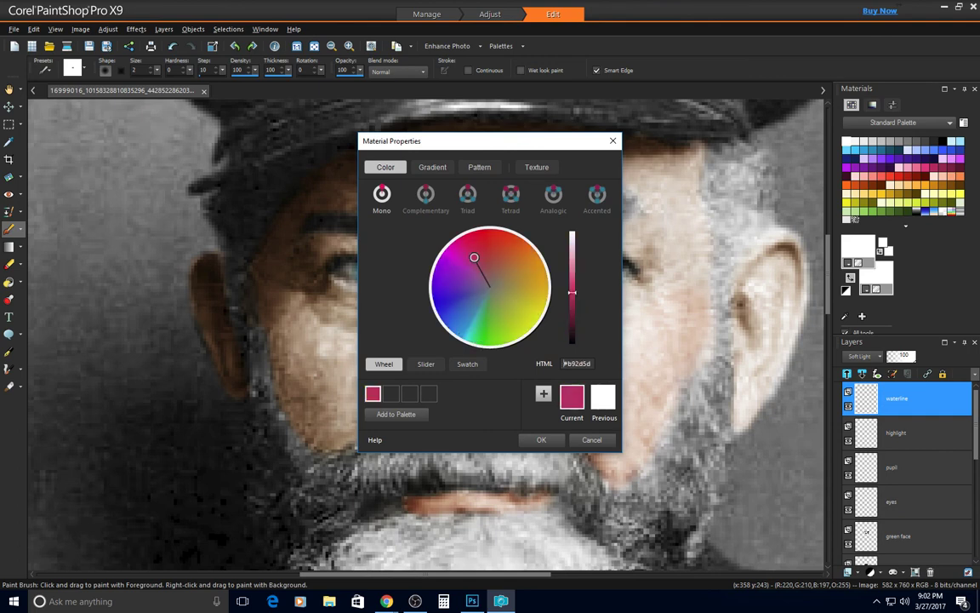
pyautogui.click(541, 440)
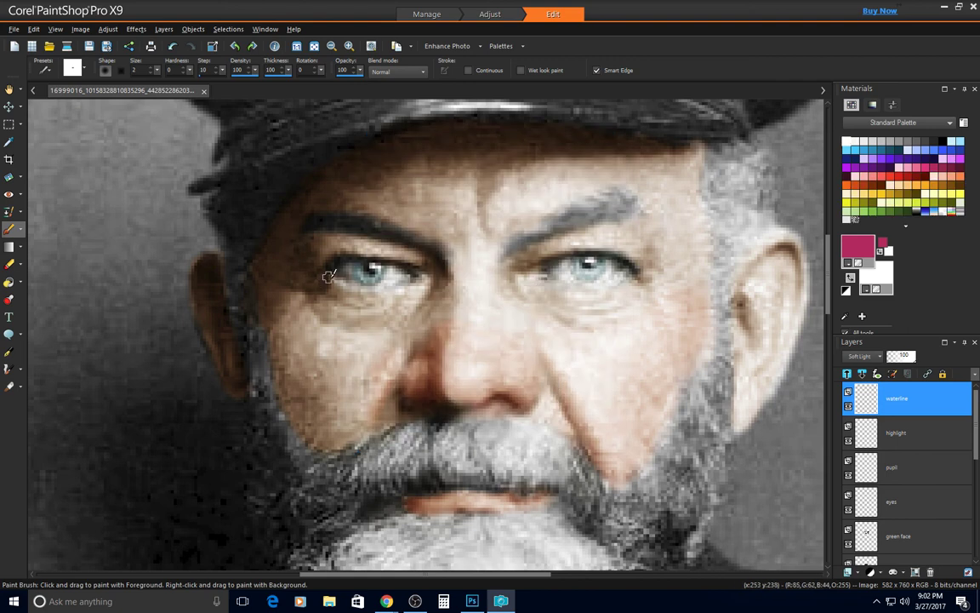
# Paint the inner corners and lower waterlines of both eyes pink and lower the waterline layer's opacity to 32
pyautogui.moveTo(335, 272)
pyautogui.mouseDown()
pyautogui.moveTo(366, 285)
pyautogui.moveTo(418, 279)
pyautogui.mouseUp()
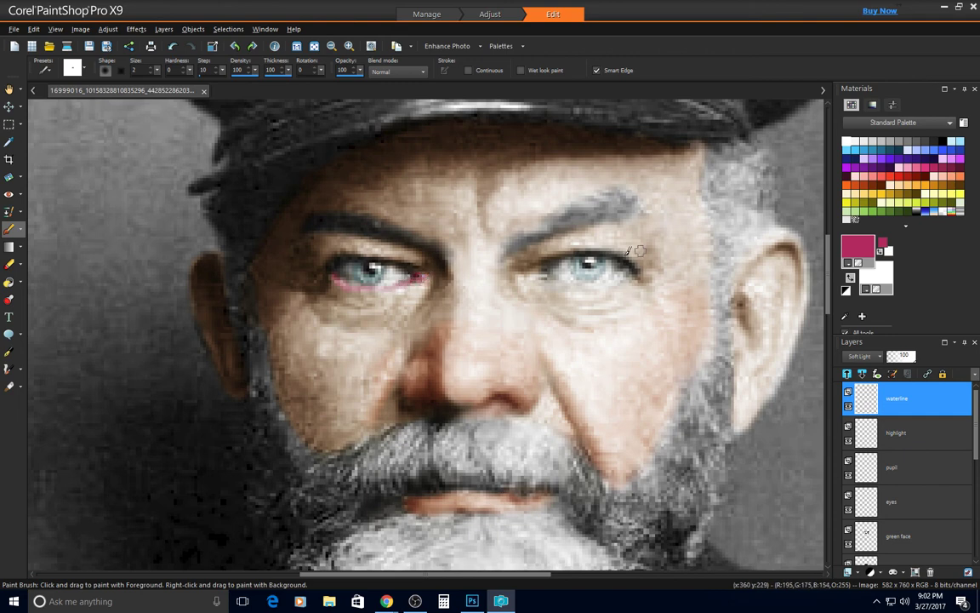
pyautogui.moveTo(546, 274); pyautogui.dragTo(554, 269)
pyautogui.moveTo(551, 277)
pyautogui.mouseDown()
pyautogui.moveTo(630, 269)
pyautogui.moveTo(618, 274)
pyautogui.mouseUp()
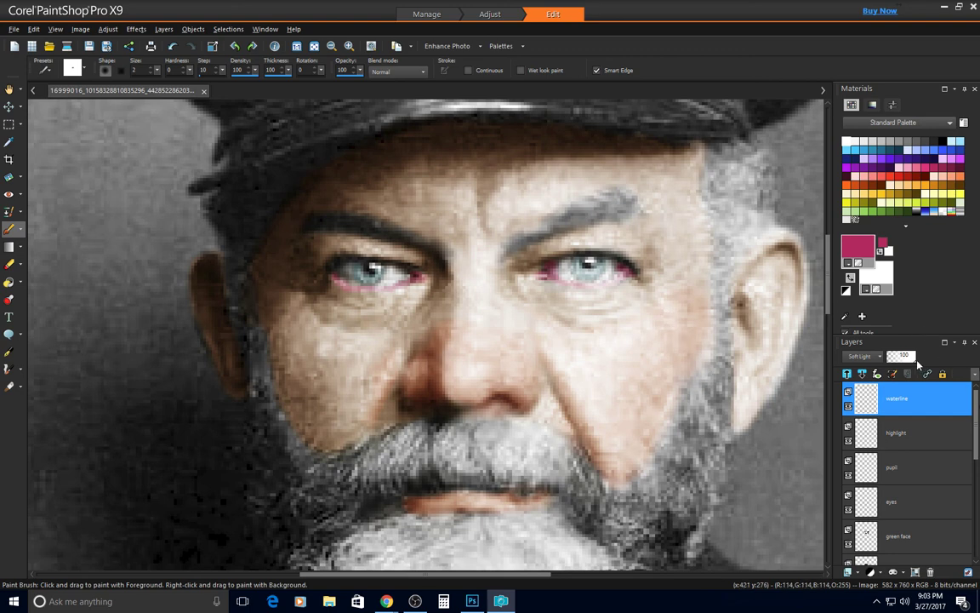
pyautogui.moveTo(915, 358); pyautogui.dragTo(899, 356)
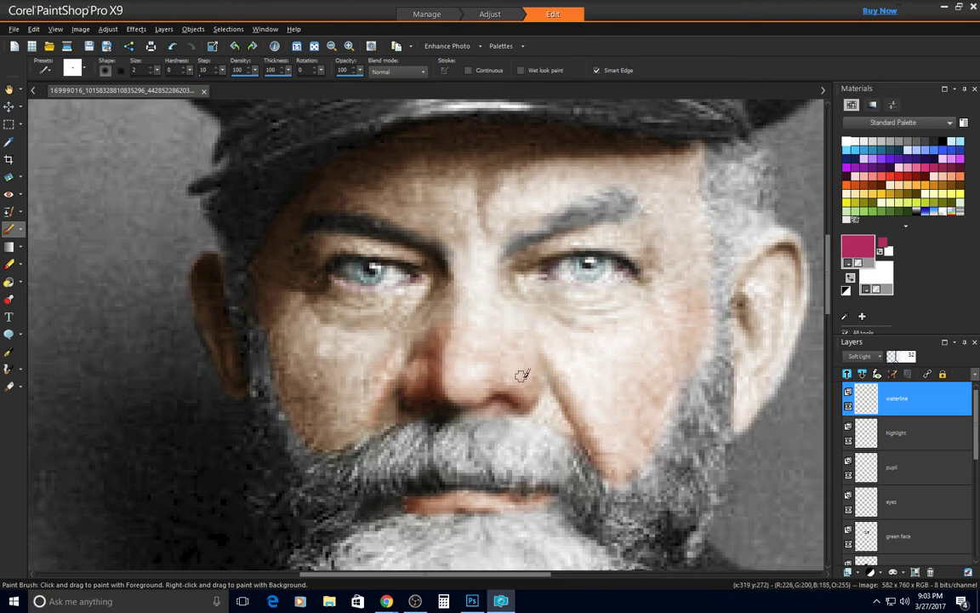
# Add a raster layer named "beard" with the Soft Light blend mode
pyautogui.scroll(-4, 522, 376)
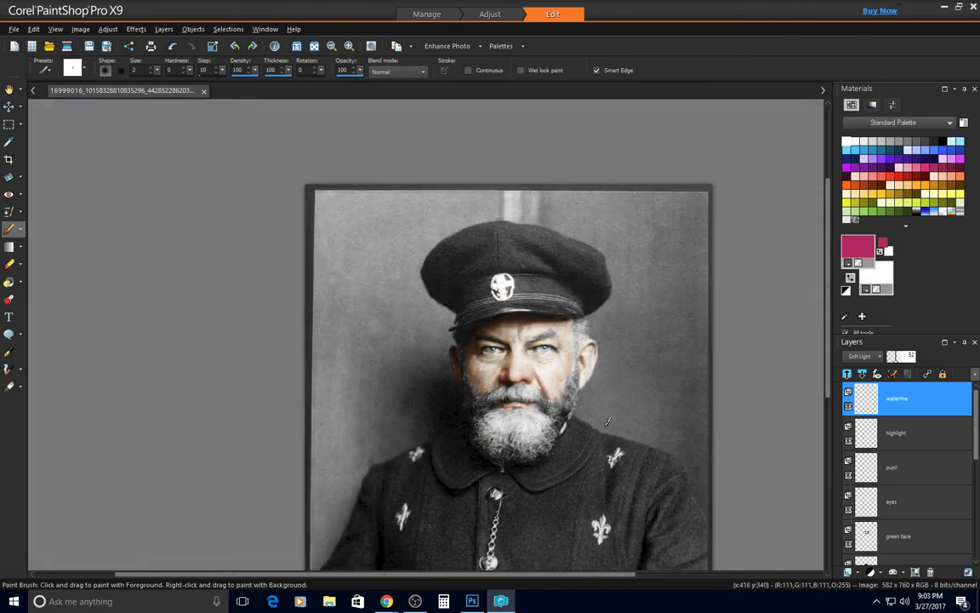
pyautogui.scroll(3, 605, 420)
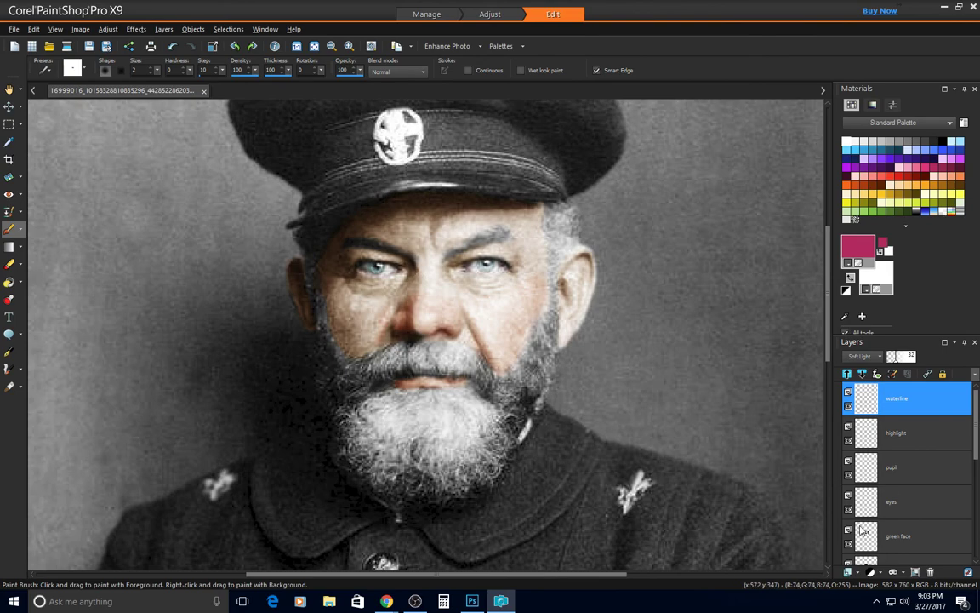
pyautogui.click(851, 573)
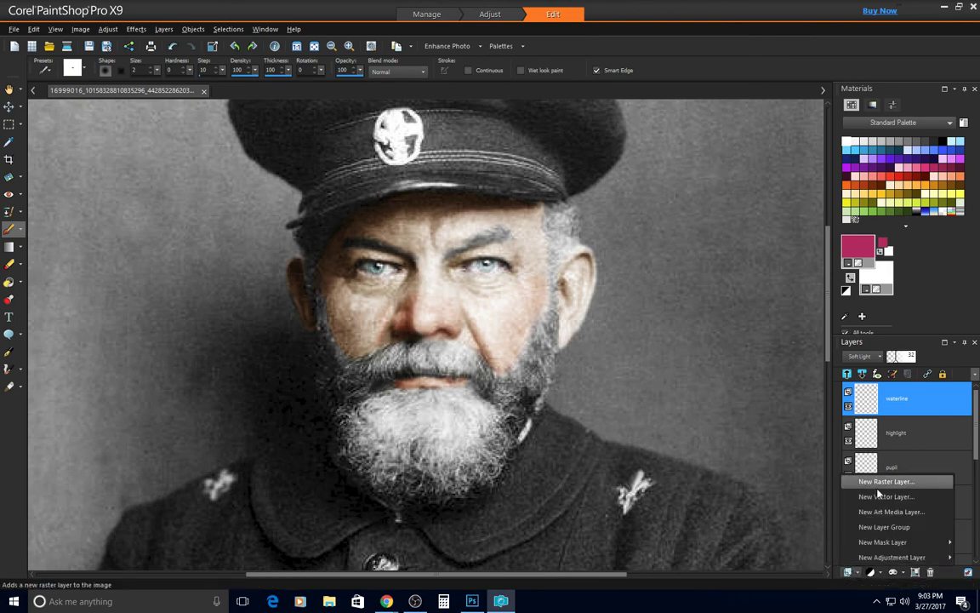
pyautogui.click(789, 433)
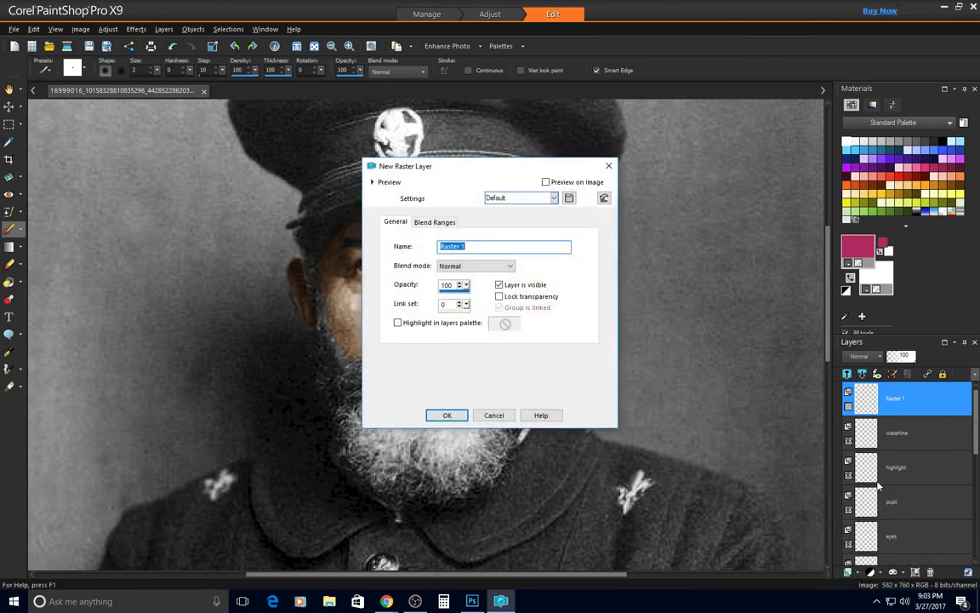
pyautogui.write('beard')
pyautogui.click(477, 266)
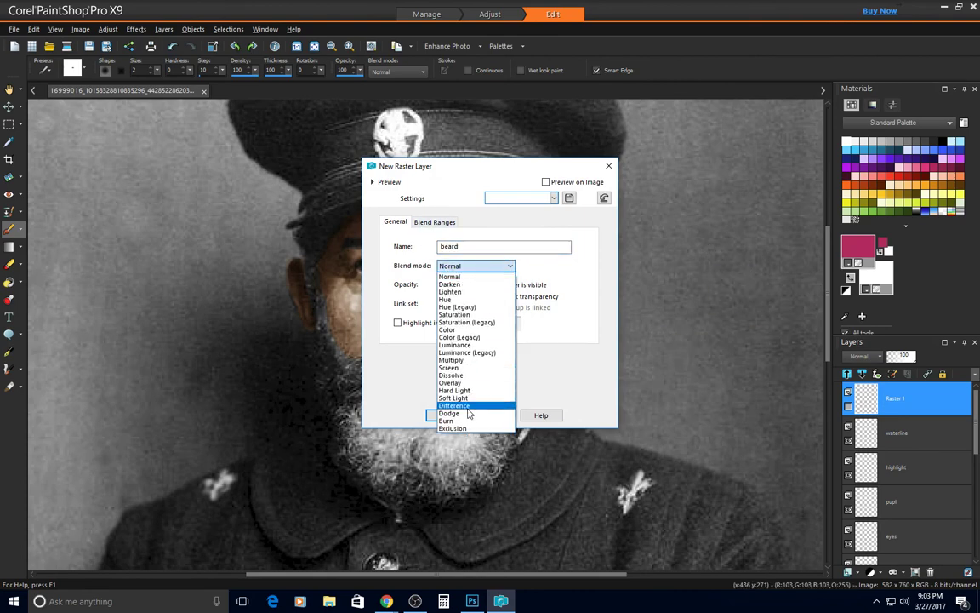
pyautogui.click(453, 398)
pyautogui.click(440, 415)
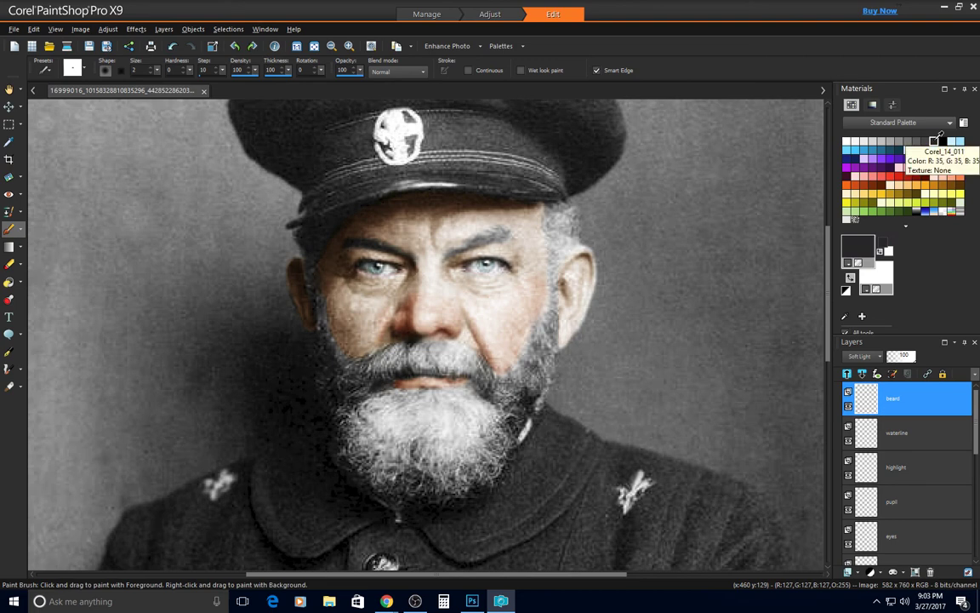
# Paint the beard, moustache and side hair dark grey (RGB 35, 35, 35) with a size 12 brush
pyautogui.click(934, 141)
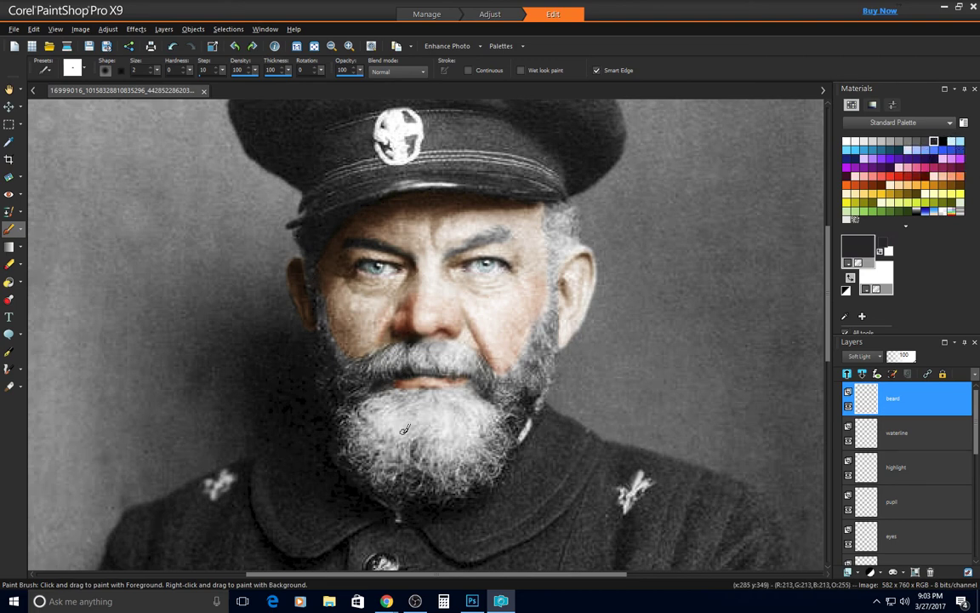
pyautogui.moveTo(403, 432)
pyautogui.keyDown('alt'); pyautogui.mouseDown()
pyautogui.moveTo(396, 403)
pyautogui.moveTo(358, 395)
pyautogui.moveTo(349, 410)
pyautogui.moveTo(386, 369)
pyautogui.moveTo(416, 354)
pyautogui.moveTo(460, 360)
pyautogui.moveTo(509, 417)
pyautogui.moveTo(505, 391)
pyautogui.moveTo(543, 354)
pyautogui.moveTo(555, 211)
pyautogui.moveTo(572, 238)
pyautogui.moveTo(571, 217)
pyautogui.moveTo(531, 374)
pyautogui.moveTo(473, 474)
pyautogui.moveTo(510, 422)
pyautogui.moveTo(495, 465)
pyautogui.moveTo(447, 494)
pyautogui.moveTo(375, 483)
pyautogui.moveTo(383, 470)
pyautogui.moveTo(474, 467)
pyautogui.moveTo(393, 452)
pyautogui.moveTo(468, 442)
pyautogui.moveTo(487, 409)
pyautogui.moveTo(429, 425)
pyautogui.moveTo(471, 406)
pyautogui.moveTo(383, 380)
pyautogui.moveTo(417, 414)
pyautogui.moveTo(391, 422)
pyautogui.moveTo(428, 395)
pyautogui.moveTo(327, 422)
pyautogui.moveTo(346, 459)
pyautogui.moveTo(442, 481)
pyautogui.moveTo(384, 475)
pyautogui.moveTo(327, 347)
pyautogui.moveTo(355, 451)
pyautogui.moveTo(322, 348)
pyautogui.moveTo(343, 370)
pyautogui.moveTo(376, 371)
pyautogui.moveTo(343, 371)
pyautogui.moveTo(324, 345)
pyautogui.moveTo(312, 239)
pyautogui.moveTo(311, 265)
pyautogui.moveTo(299, 231)
pyautogui.moveTo(346, 221)
pyautogui.moveTo(310, 268)
pyautogui.moveTo(319, 357)
pyautogui.moveTo(328, 358)
pyautogui.moveTo(319, 406)
pyautogui.moveTo(412, 423)
pyautogui.moveTo(528, 393)
pyautogui.moveTo(515, 375)
pyautogui.moveTo(549, 306)
pyautogui.moveTo(545, 281)
pyautogui.moveTo(560, 235)
pyautogui.moveTo(564, 246)
pyautogui.moveTo(555, 209)
pyautogui.mouseUp(); pyautogui.keyUp('alt')
pyautogui.moveTo(307, 247)
pyautogui.mouseDown()
pyautogui.moveTo(311, 273)
pyautogui.moveTo(315, 245)
pyautogui.moveTo(313, 277)
pyautogui.moveTo(314, 247)
pyautogui.moveTo(314, 273)
pyautogui.moveTo(325, 240)
pyautogui.mouseUp()
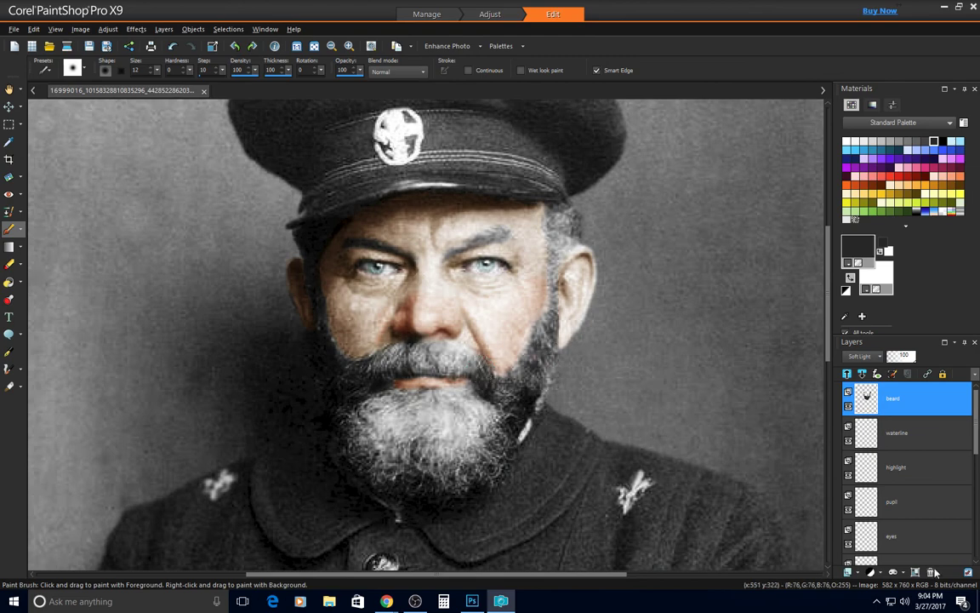
# Add a raster layer named "beard2" with the Soft Light blend mode
pyautogui.click(856, 572)
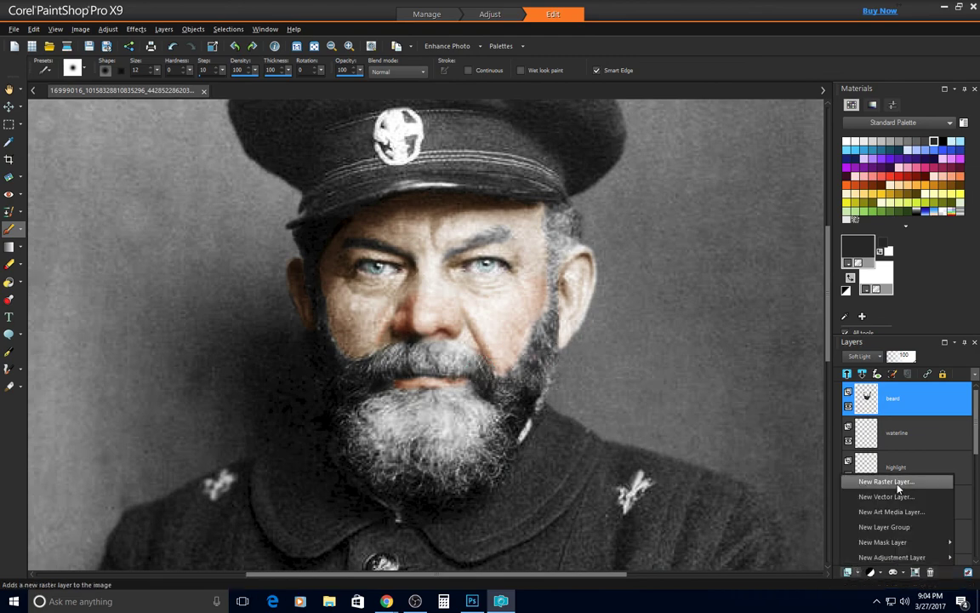
pyautogui.click(808, 435)
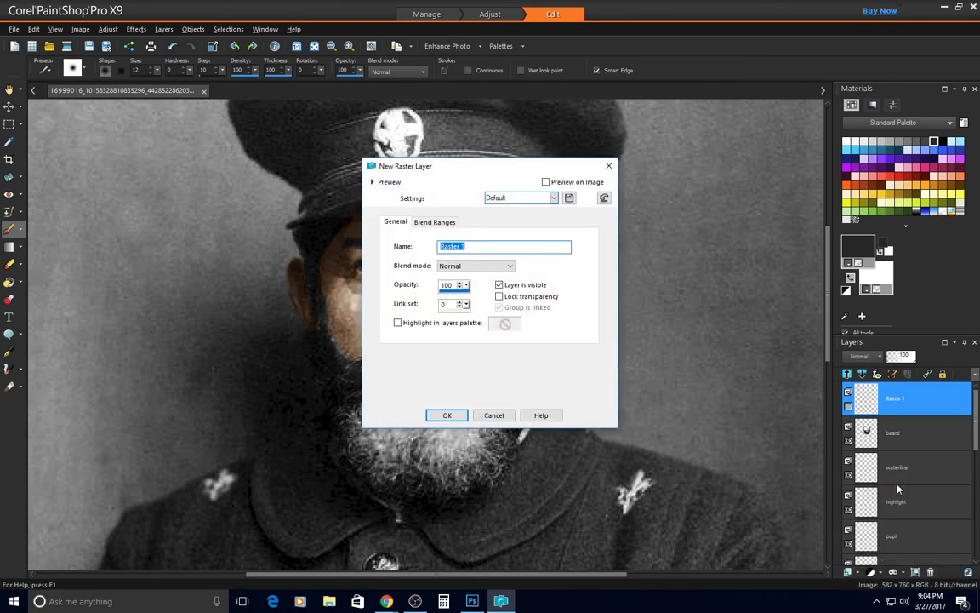
pyautogui.write('beard2')
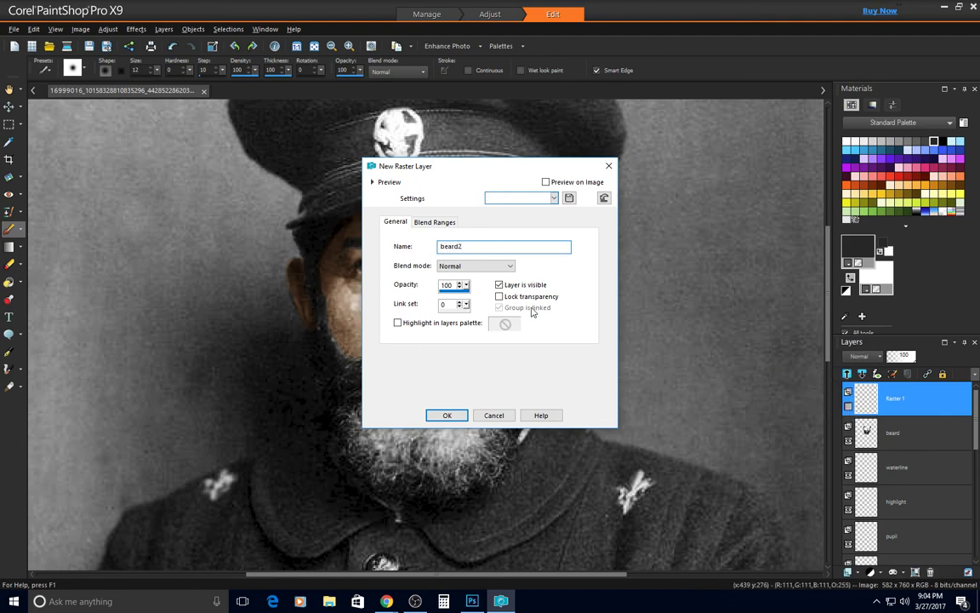
pyautogui.click(483, 266)
pyautogui.click(473, 398)
pyautogui.click(446, 415)
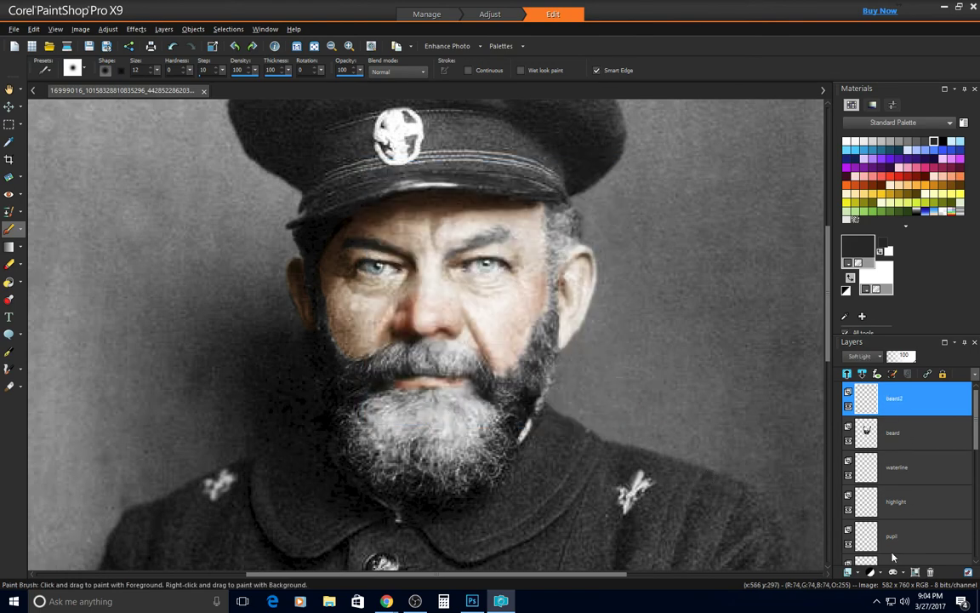
# Paint the moustache, the light centre of the beard and the grey side hair white (RGB 255, 255, 255)
pyautogui.click(849, 141)
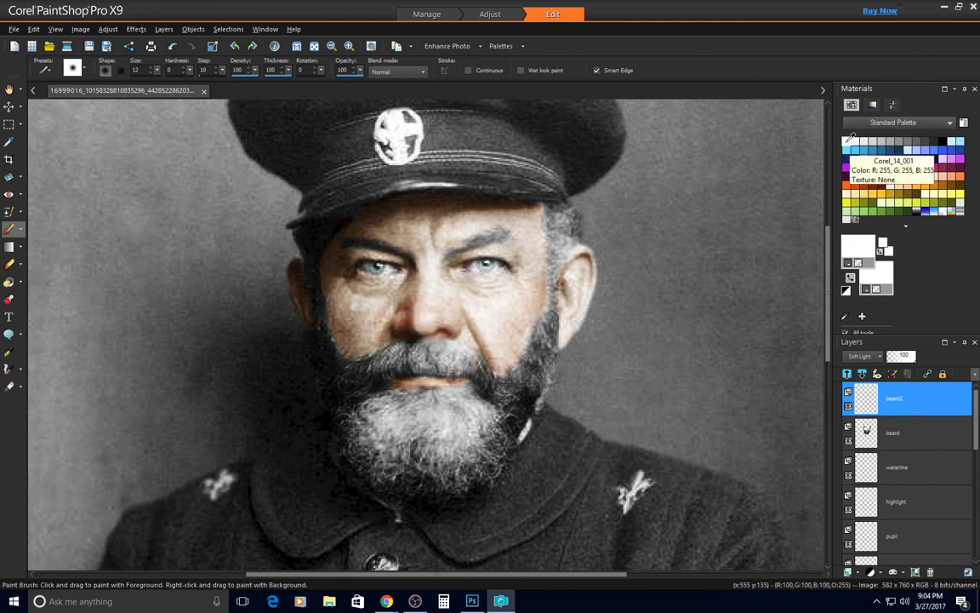
pyautogui.moveTo(383, 364)
pyautogui.mouseDown()
pyautogui.moveTo(415, 354)
pyautogui.moveTo(451, 361)
pyautogui.mouseUp()
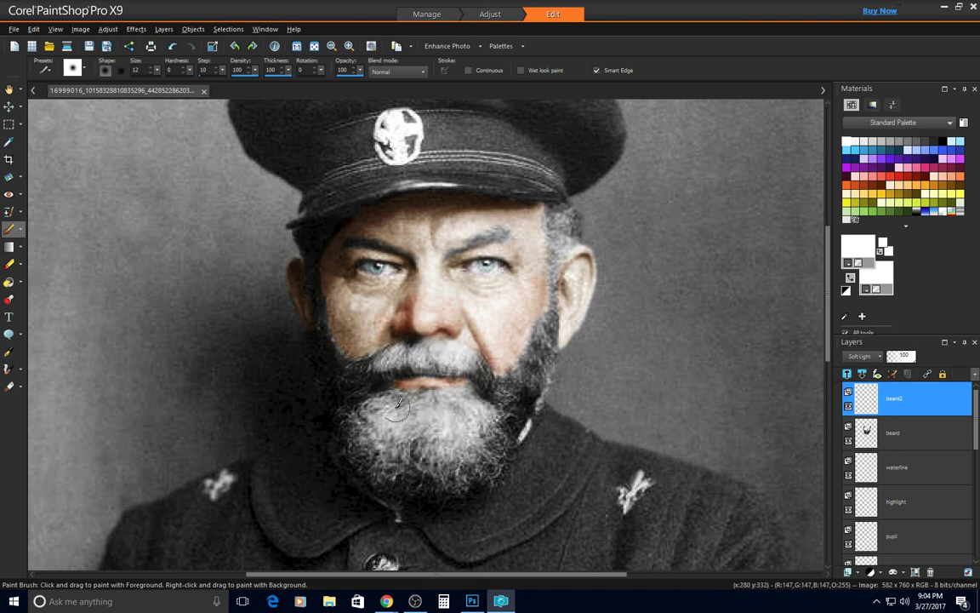
pyautogui.moveTo(397, 404)
pyautogui.mouseDown()
pyautogui.moveTo(454, 405)
pyautogui.moveTo(473, 441)
pyautogui.moveTo(435, 445)
pyautogui.moveTo(409, 414)
pyautogui.moveTo(384, 416)
pyautogui.moveTo(374, 435)
pyautogui.moveTo(393, 479)
pyautogui.moveTo(392, 463)
pyautogui.moveTo(466, 478)
pyautogui.moveTo(499, 430)
pyautogui.mouseUp()
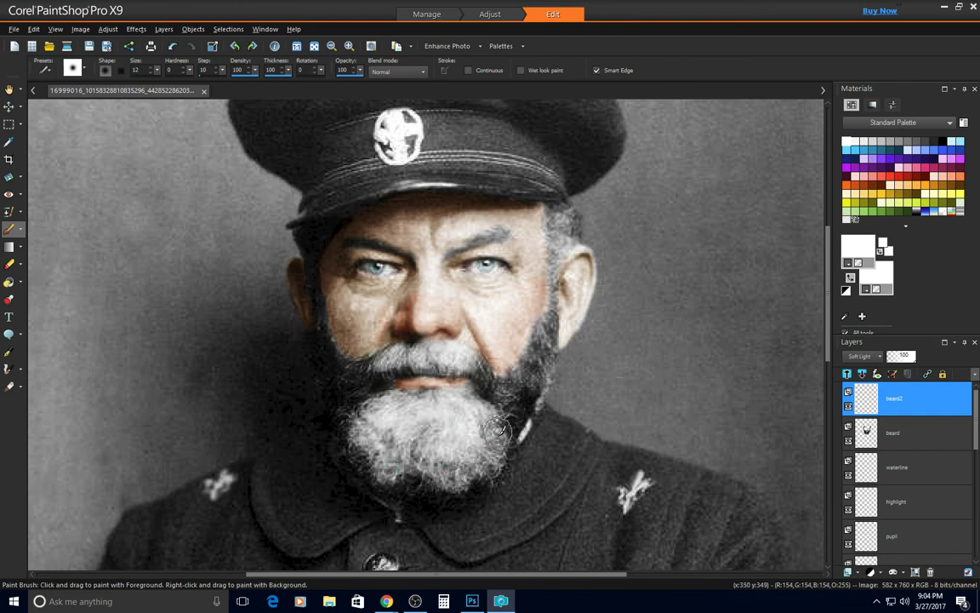
pyautogui.moveTo(563, 260)
pyautogui.mouseDown()
pyautogui.moveTo(567, 221)
pyautogui.moveTo(566, 241)
pyautogui.mouseUp()
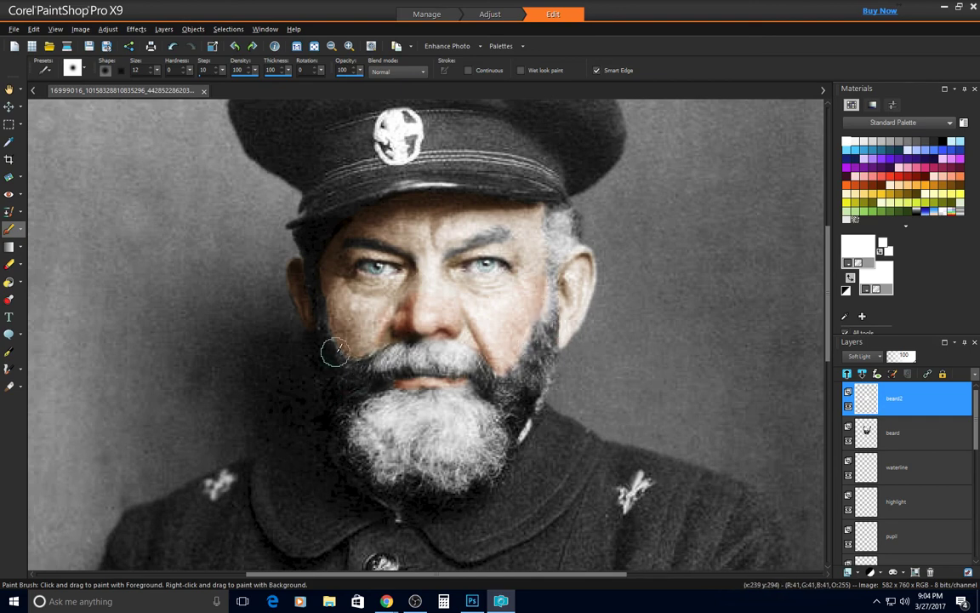
# Lower the opacity of the beard layer to 24 and of the beard2 layer to 0
pyautogui.click(937, 432)
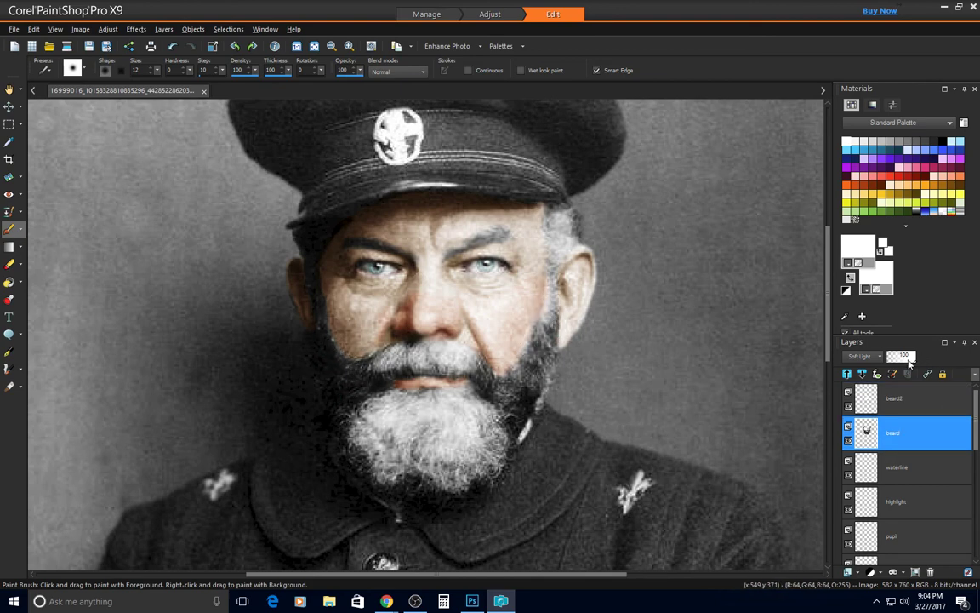
pyautogui.moveTo(911, 356); pyautogui.dragTo(893, 359)
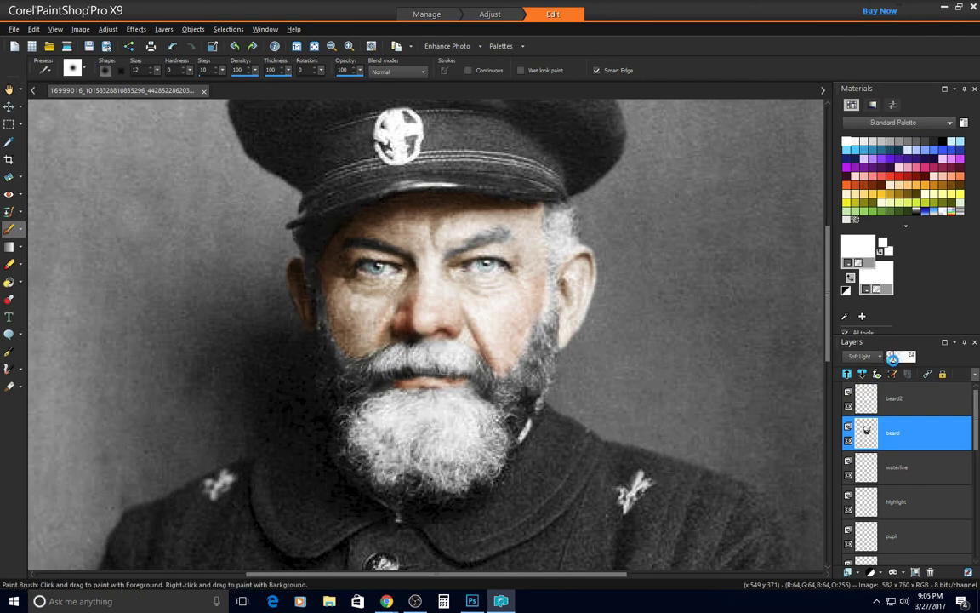
pyautogui.click(922, 402)
pyautogui.moveTo(910, 358); pyautogui.dragTo(886, 360)
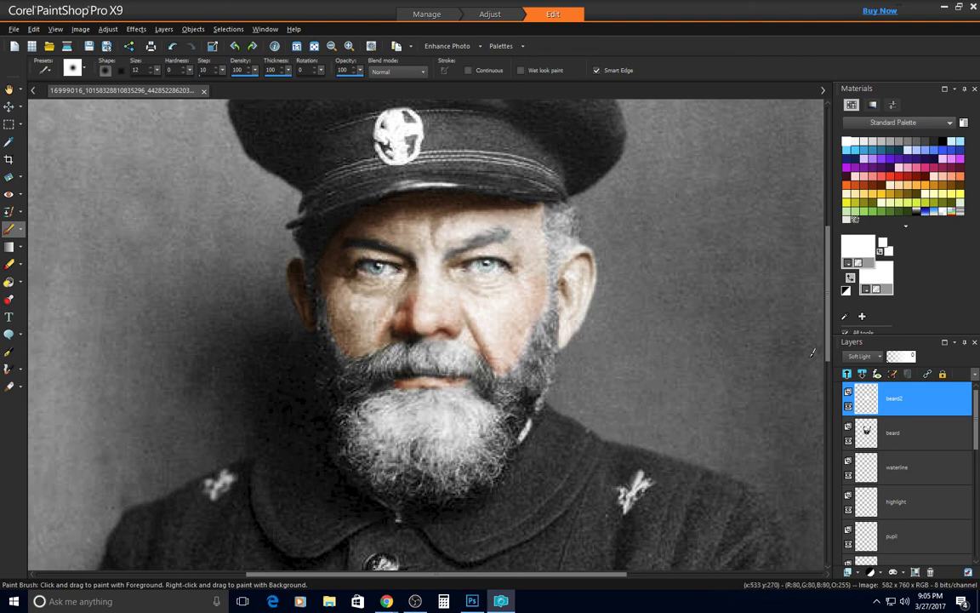
# Make the beard layer active and set the foreground colour to dark grey #232323
pyautogui.click(908, 437)
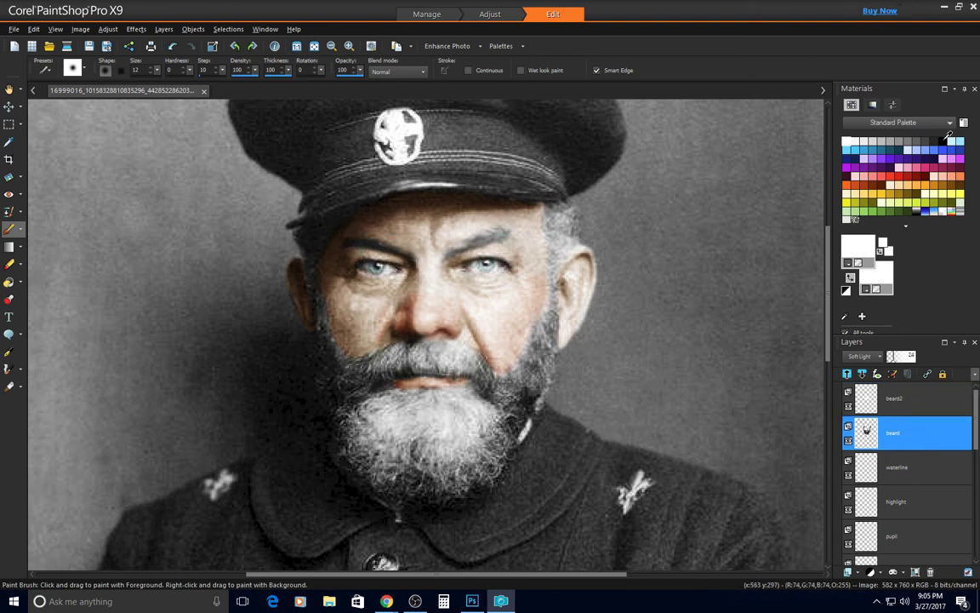
pyautogui.click(934, 142)
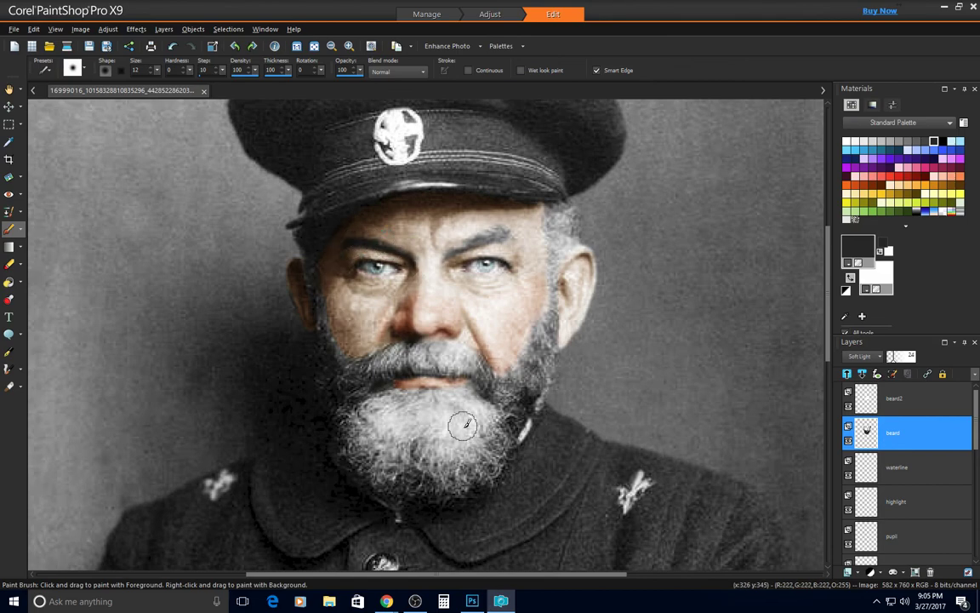
pyautogui.scroll(-3, 476, 418)
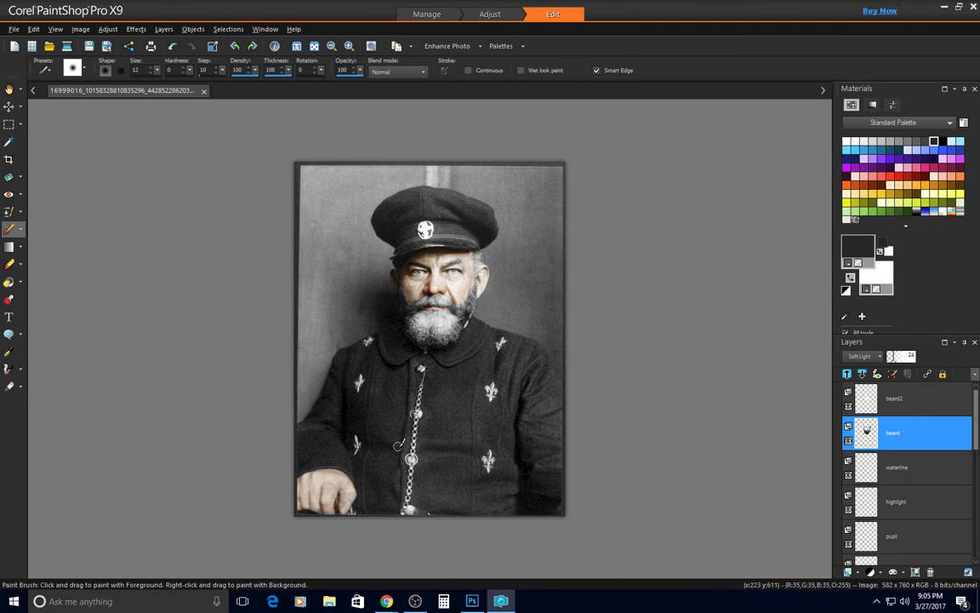
pyautogui.scroll(2, 401, 447)
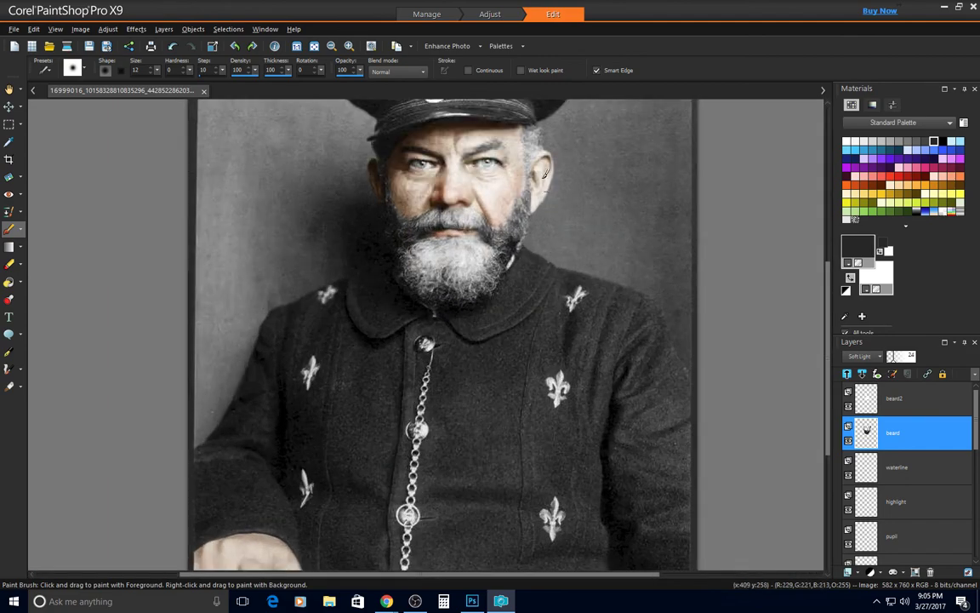
pyautogui.scroll(-1, 518, 244)
pyautogui.scroll(3, 519, 244)
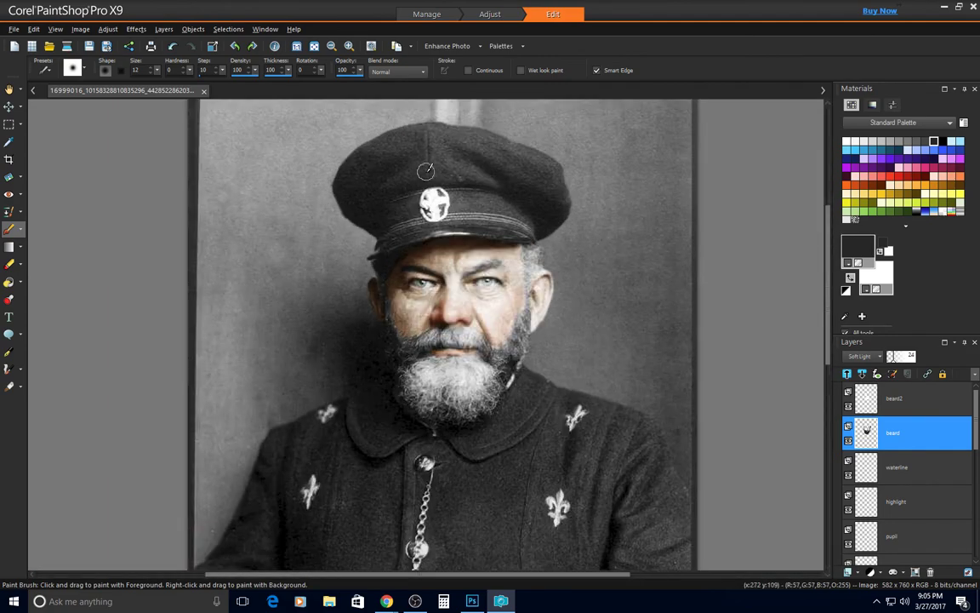
pyautogui.scroll(-3, 569, 442)
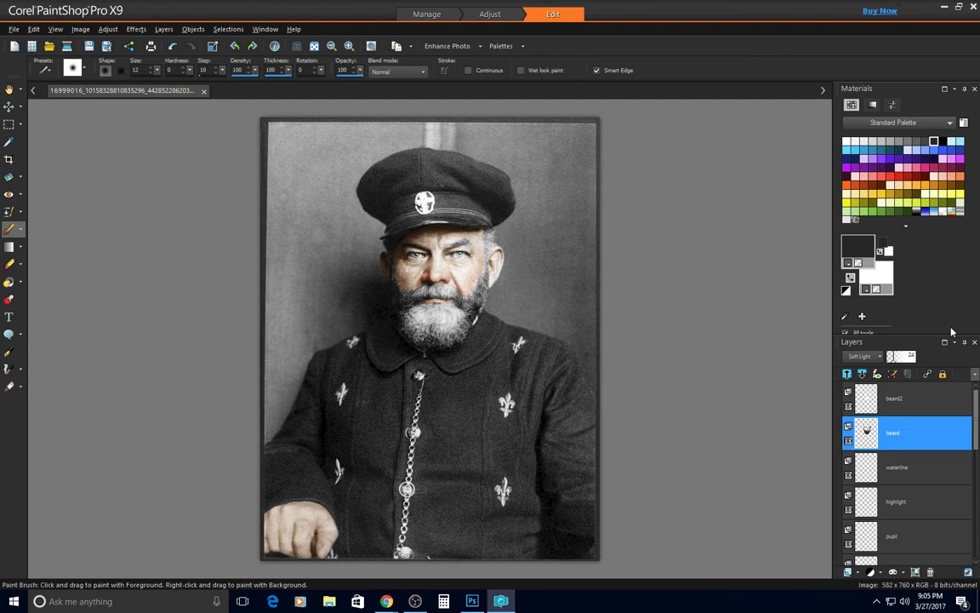
# Add a raster layer named "suit" with the Soft Light blend mode above the beard2 layer
pyautogui.click(951, 406)
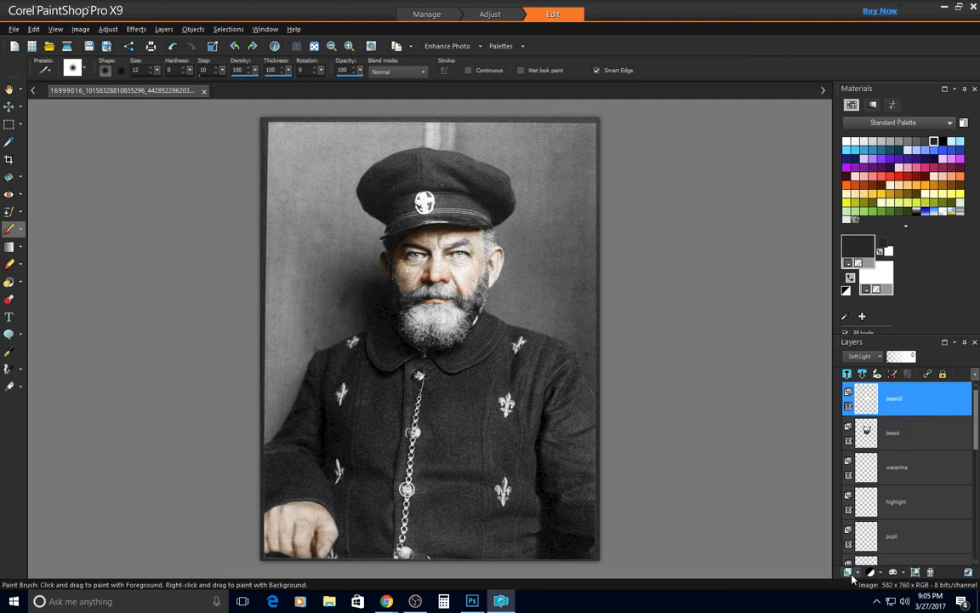
pyautogui.click(851, 574)
pyautogui.click(868, 479)
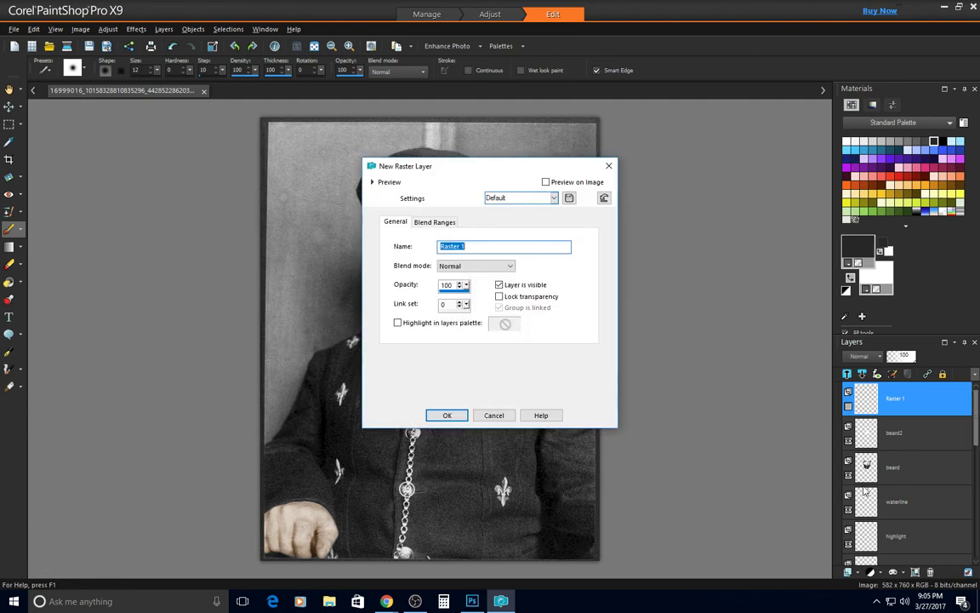
pyautogui.write('suit')
pyautogui.click(510, 266)
pyautogui.click(451, 375)
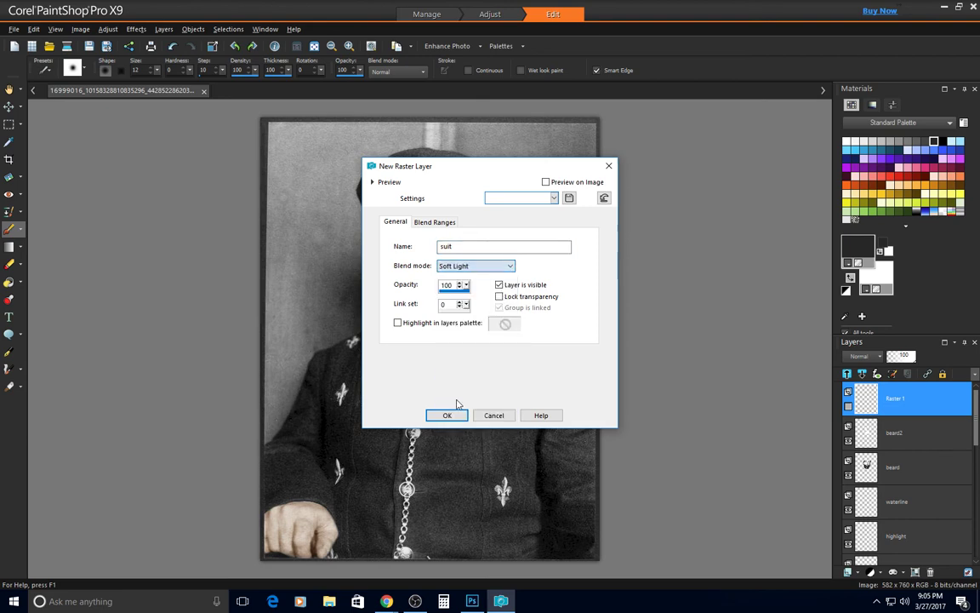
pyautogui.click(447, 415)
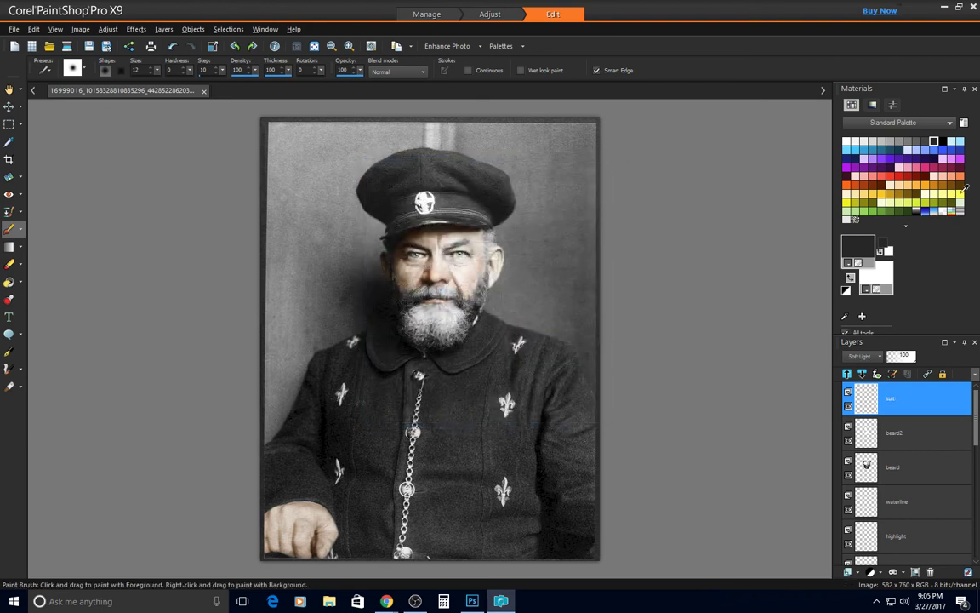
# Set the foreground colour to dark blue #00364a
pyautogui.click(861, 245)
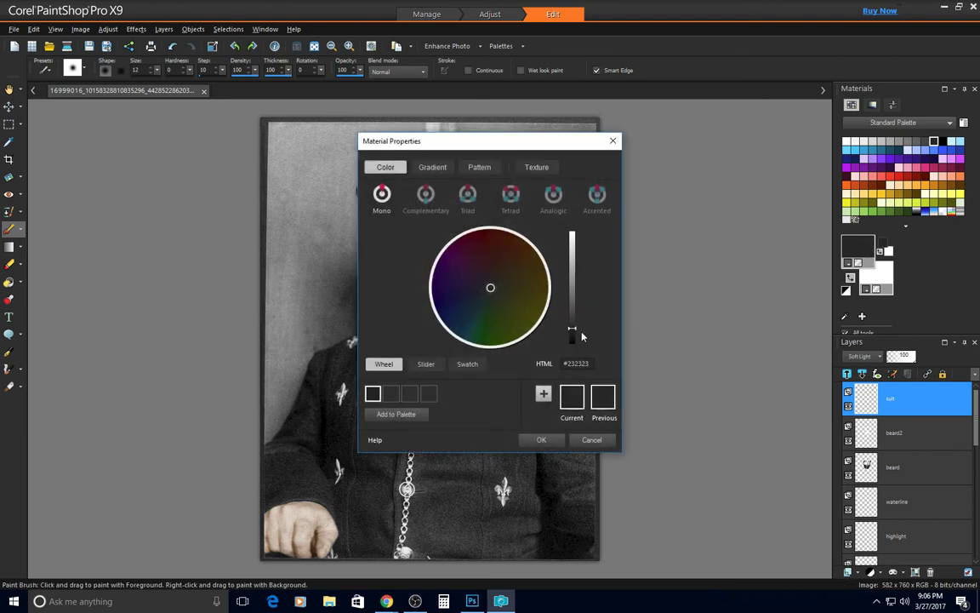
pyautogui.click(591, 363)
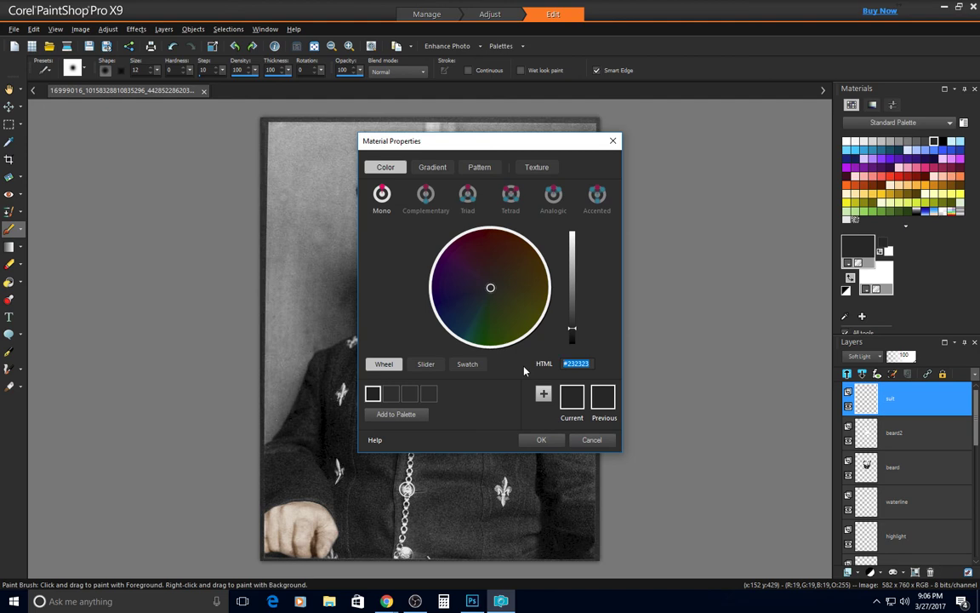
pyautogui.write('00')
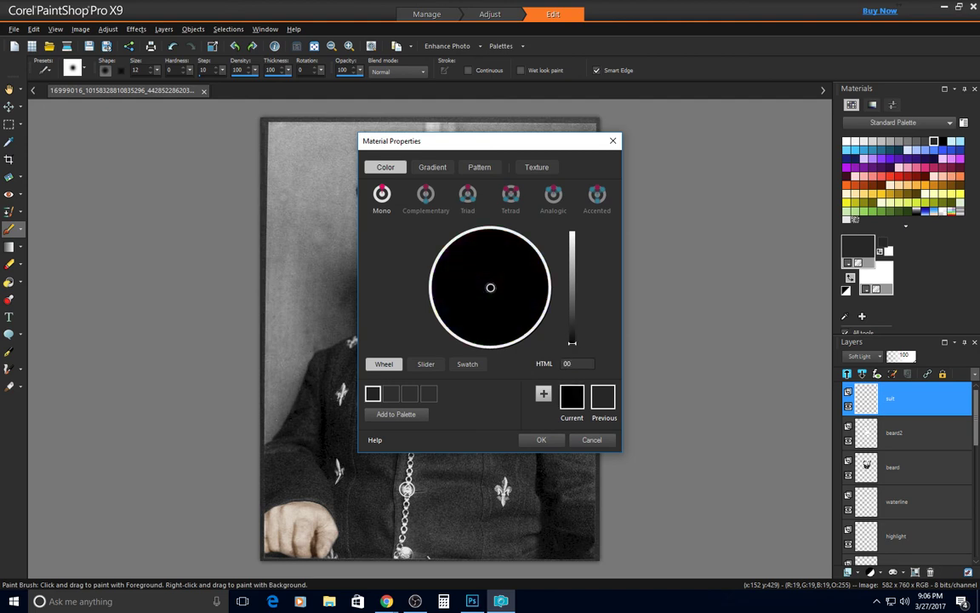
pyautogui.write('364')
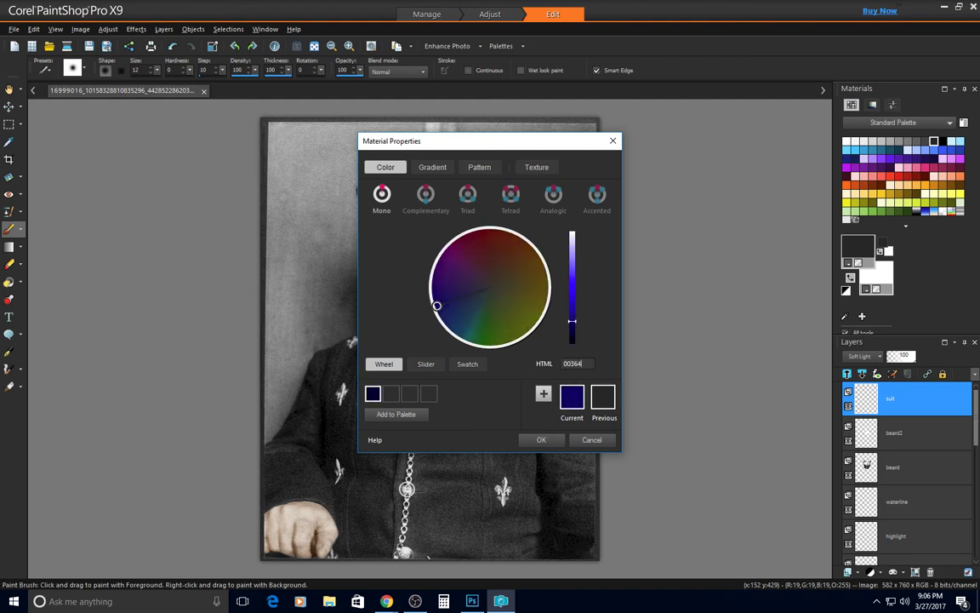
pyautogui.write('a')
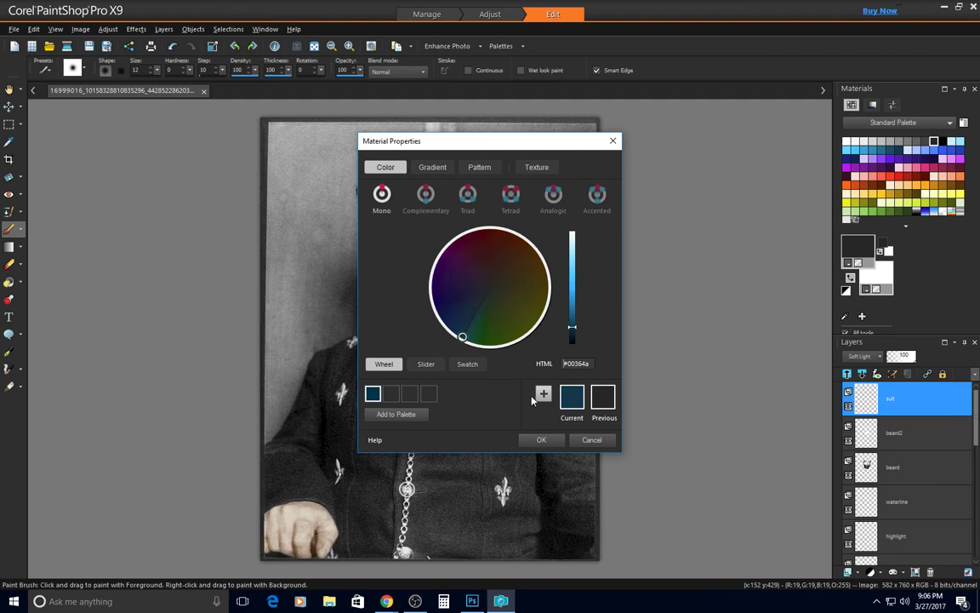
pyautogui.click(551, 440)
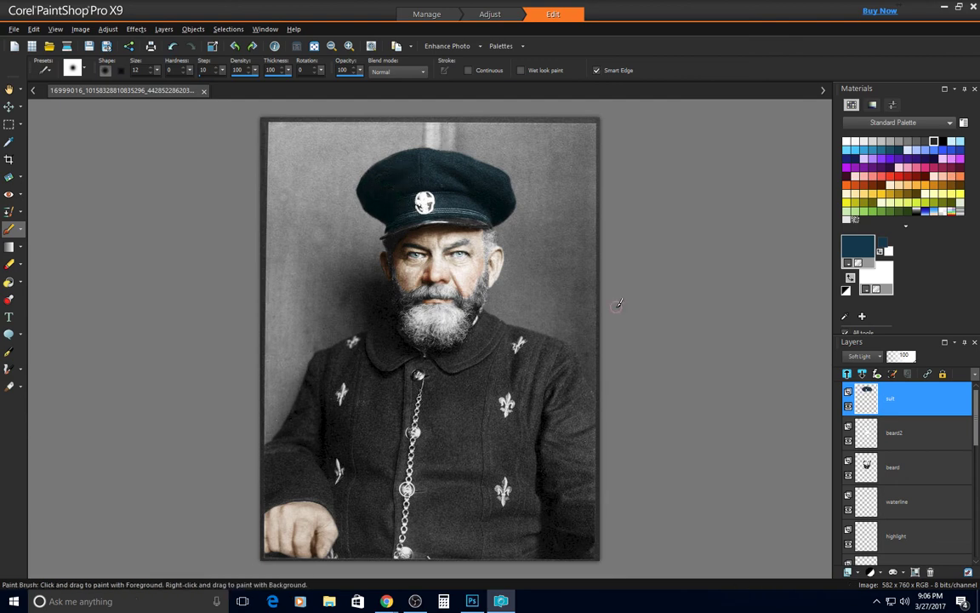
# Paint the coat's collar, shoulders, sleeves and chest dark blue with a size 24 brush
pyautogui.scroll(3, 485, 380)
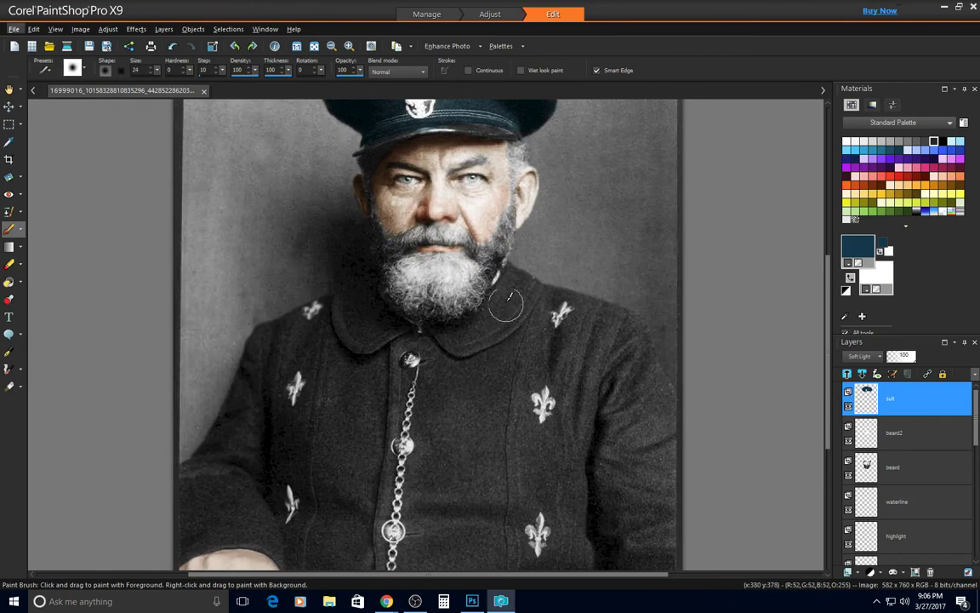
pyautogui.moveTo(508, 278)
pyautogui.mouseDown()
pyautogui.moveTo(546, 305)
pyautogui.moveTo(509, 272)
pyautogui.moveTo(631, 327)
pyautogui.moveTo(682, 448)
pyautogui.mouseUp()
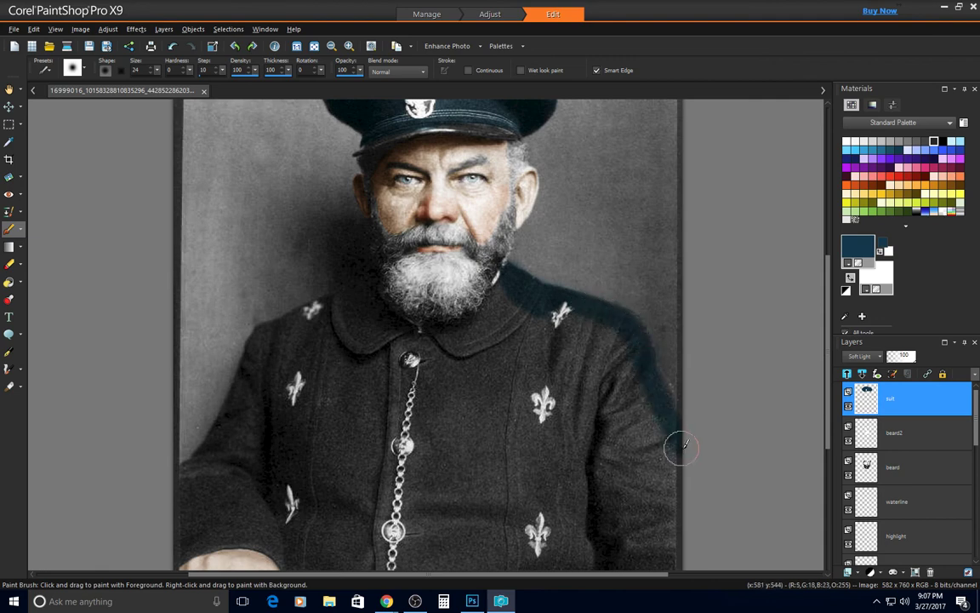
pyautogui.moveTo(638, 332)
pyautogui.mouseDown()
pyautogui.moveTo(665, 418)
pyautogui.moveTo(662, 549)
pyautogui.moveTo(659, 444)
pyautogui.moveTo(633, 376)
pyautogui.moveTo(578, 308)
pyautogui.moveTo(511, 287)
pyautogui.moveTo(468, 343)
pyautogui.moveTo(504, 283)
pyautogui.moveTo(493, 310)
pyautogui.moveTo(456, 338)
pyautogui.moveTo(382, 330)
pyautogui.moveTo(368, 287)
pyautogui.moveTo(343, 301)
pyautogui.moveTo(350, 342)
pyautogui.moveTo(370, 322)
pyautogui.moveTo(371, 334)
pyautogui.moveTo(332, 313)
pyautogui.moveTo(289, 321)
pyautogui.moveTo(241, 356)
pyautogui.moveTo(331, 309)
pyautogui.moveTo(261, 332)
pyautogui.moveTo(228, 436)
pyautogui.moveTo(201, 478)
pyautogui.moveTo(245, 403)
pyautogui.moveTo(254, 382)
pyautogui.moveTo(192, 482)
pyautogui.moveTo(182, 552)
pyautogui.moveTo(240, 540)
pyautogui.moveTo(292, 560)
pyautogui.moveTo(285, 544)
pyautogui.moveTo(214, 510)
pyautogui.moveTo(249, 523)
pyautogui.moveTo(221, 527)
pyautogui.moveTo(211, 507)
pyautogui.moveTo(240, 441)
pyautogui.moveTo(195, 524)
pyautogui.moveTo(248, 499)
pyautogui.moveTo(251, 520)
pyautogui.moveTo(261, 390)
pyautogui.moveTo(266, 506)
pyautogui.moveTo(238, 466)
pyautogui.moveTo(220, 493)
pyautogui.moveTo(245, 475)
pyautogui.moveTo(286, 354)
pyautogui.moveTo(273, 348)
pyautogui.moveTo(255, 422)
pyautogui.moveTo(286, 342)
pyautogui.moveTo(284, 426)
pyautogui.moveTo(308, 401)
pyautogui.moveTo(322, 322)
pyautogui.moveTo(326, 438)
pyautogui.moveTo(346, 326)
pyautogui.moveTo(368, 353)
pyautogui.moveTo(372, 416)
pyautogui.moveTo(422, 349)
pyautogui.moveTo(385, 327)
pyautogui.moveTo(414, 356)
pyautogui.moveTo(396, 410)
pyautogui.moveTo(363, 498)
pyautogui.moveTo(361, 433)
pyautogui.moveTo(288, 506)
pyautogui.moveTo(302, 554)
pyautogui.moveTo(321, 547)
pyautogui.moveTo(332, 510)
pyautogui.moveTo(349, 498)
pyautogui.moveTo(369, 559)
pyautogui.moveTo(298, 477)
pyautogui.moveTo(299, 401)
pyautogui.moveTo(344, 357)
pyautogui.moveTo(501, 370)
pyautogui.moveTo(444, 306)
pyautogui.moveTo(563, 308)
pyautogui.moveTo(492, 313)
pyautogui.moveTo(534, 315)
pyautogui.moveTo(563, 352)
pyautogui.moveTo(544, 313)
pyautogui.moveTo(615, 417)
pyautogui.moveTo(615, 379)
pyautogui.moveTo(641, 464)
pyautogui.moveTo(641, 536)
pyautogui.moveTo(669, 555)
pyautogui.moveTo(397, 562)
pyautogui.moveTo(615, 543)
pyautogui.moveTo(554, 523)
pyautogui.moveTo(564, 394)
pyautogui.moveTo(523, 351)
pyautogui.moveTo(618, 486)
pyautogui.moveTo(635, 453)
pyautogui.moveTo(670, 476)
pyautogui.moveTo(666, 417)
pyautogui.moveTo(618, 481)
pyautogui.mouseUp()
pyautogui.moveTo(559, 382)
pyautogui.mouseDown()
pyautogui.moveTo(442, 412)
pyautogui.moveTo(401, 365)
pyautogui.moveTo(414, 544)
pyautogui.moveTo(403, 539)
pyautogui.moveTo(401, 425)
pyautogui.moveTo(397, 525)
pyautogui.moveTo(414, 546)
pyautogui.moveTo(422, 414)
pyautogui.moveTo(440, 380)
pyautogui.moveTo(466, 370)
pyautogui.moveTo(444, 440)
pyautogui.moveTo(539, 387)
pyautogui.moveTo(425, 453)
pyautogui.moveTo(567, 405)
pyautogui.mouseUp()
pyautogui.moveTo(507, 428)
pyautogui.mouseDown()
pyautogui.moveTo(518, 462)
pyautogui.moveTo(447, 518)
pyautogui.moveTo(409, 502)
pyautogui.moveTo(531, 545)
pyautogui.mouseUp()
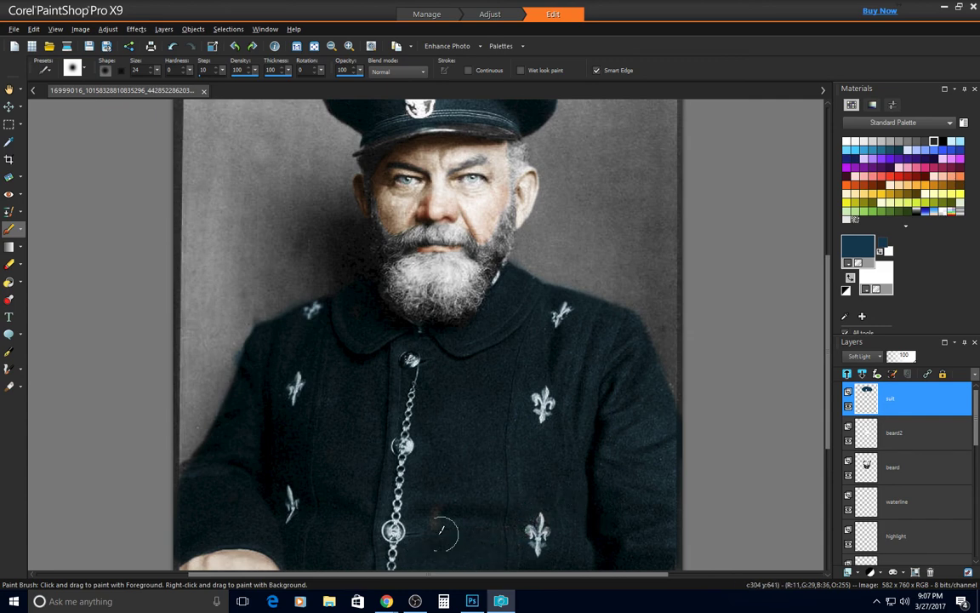
pyautogui.moveTo(441, 532)
pyautogui.mouseDown()
pyautogui.moveTo(462, 491)
pyautogui.moveTo(434, 482)
pyautogui.mouseUp()
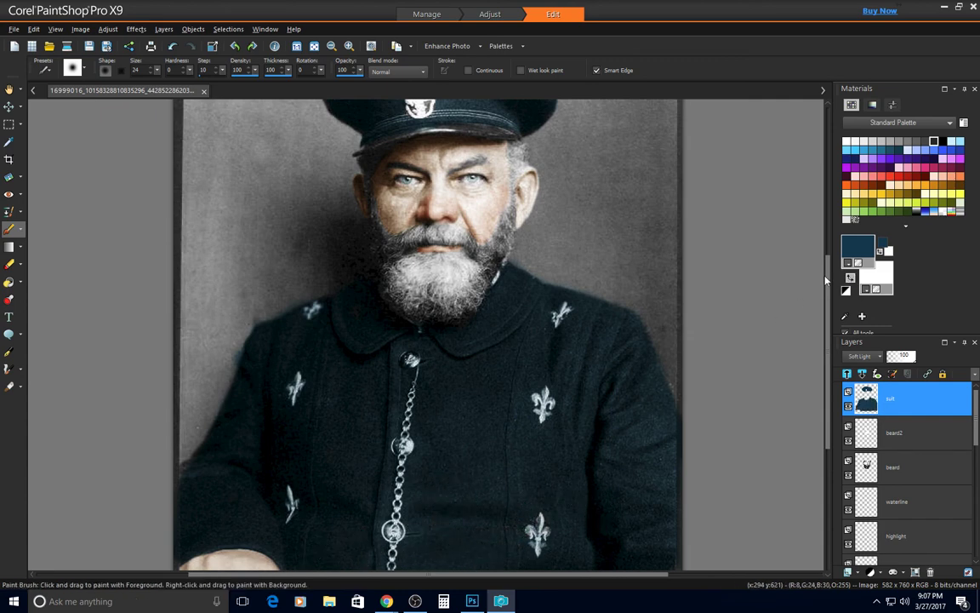
# Paint the remaining lower edge of the coat dark blue, around the chain and beside the hand
pyautogui.moveTo(826, 272); pyautogui.dragTo(825, 383)
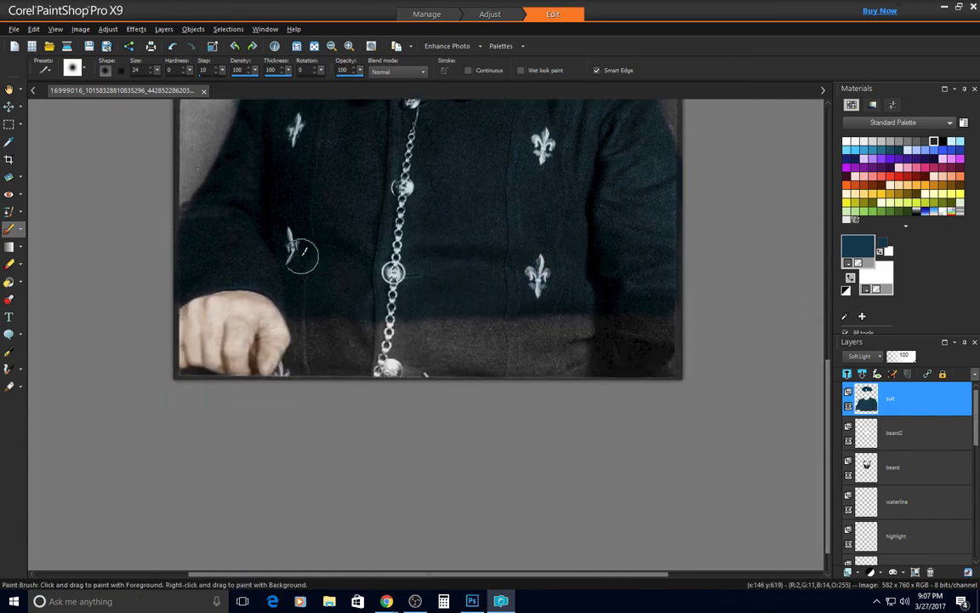
pyautogui.moveTo(306, 340)
pyautogui.mouseDown()
pyautogui.moveTo(281, 369)
pyautogui.moveTo(664, 366)
pyautogui.moveTo(666, 283)
pyautogui.moveTo(654, 324)
pyautogui.moveTo(355, 320)
pyautogui.moveTo(317, 347)
pyautogui.moveTo(316, 311)
pyautogui.moveTo(313, 345)
pyautogui.moveTo(588, 363)
pyautogui.moveTo(654, 350)
pyautogui.moveTo(658, 333)
pyautogui.moveTo(564, 314)
pyautogui.moveTo(413, 316)
pyautogui.moveTo(462, 320)
pyautogui.moveTo(334, 350)
pyautogui.moveTo(630, 347)
pyautogui.moveTo(372, 336)
pyautogui.mouseUp()
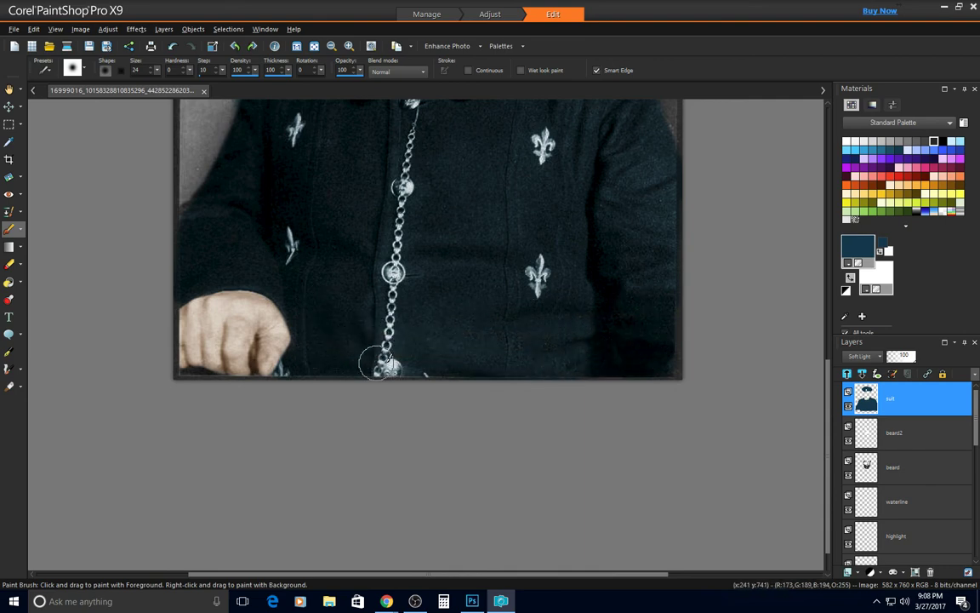
pyautogui.scroll(-3, 569, 250)
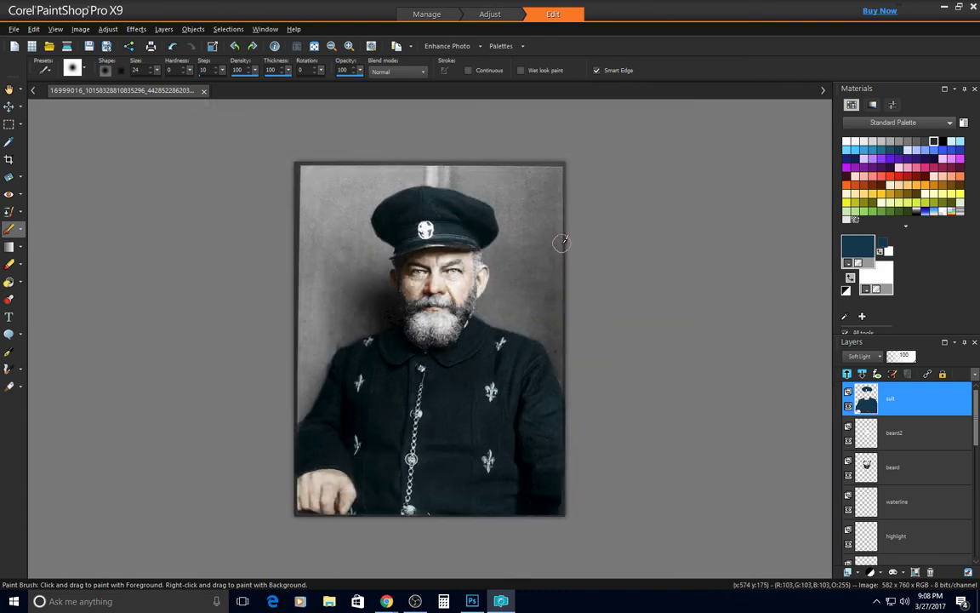
pyautogui.scroll(1, 454, 448)
pyautogui.scroll(2, 443, 440)
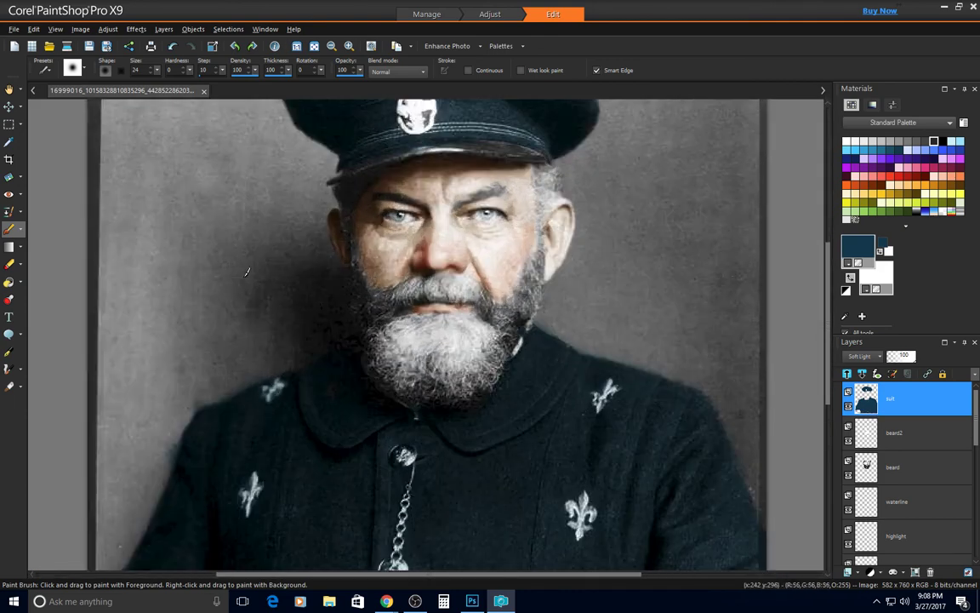
# Erase the dark blue tint from the coat's metal buttons on the suit layer with the Eraser at size 13
pyautogui.click(9, 264)
pyautogui.scroll(1, 396, 462)
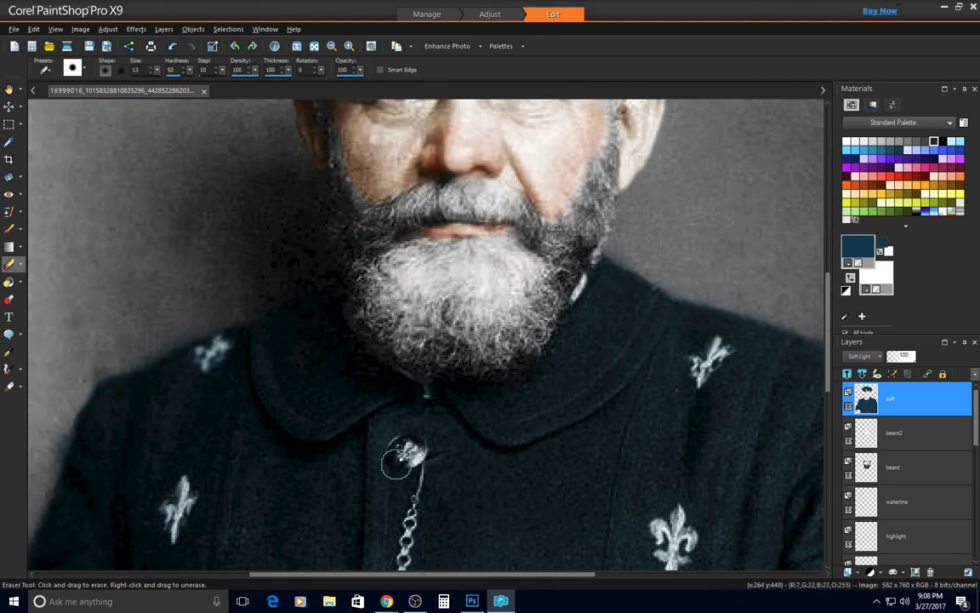
pyautogui.moveTo(414, 450); pyautogui.dragTo(401, 452)
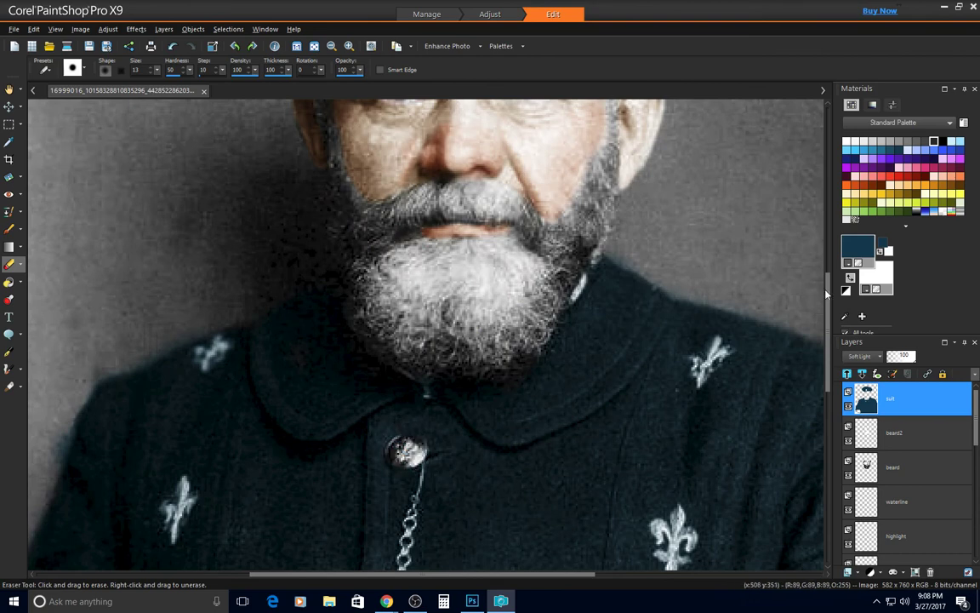
pyautogui.moveTo(826, 294); pyautogui.dragTo(827, 408)
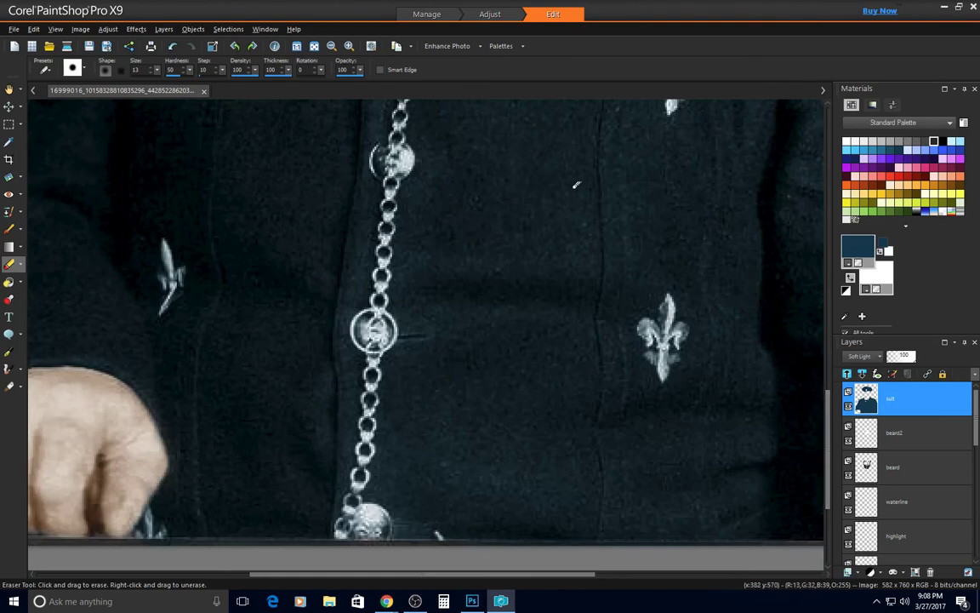
pyautogui.moveTo(394, 155); pyautogui.dragTo(404, 153)
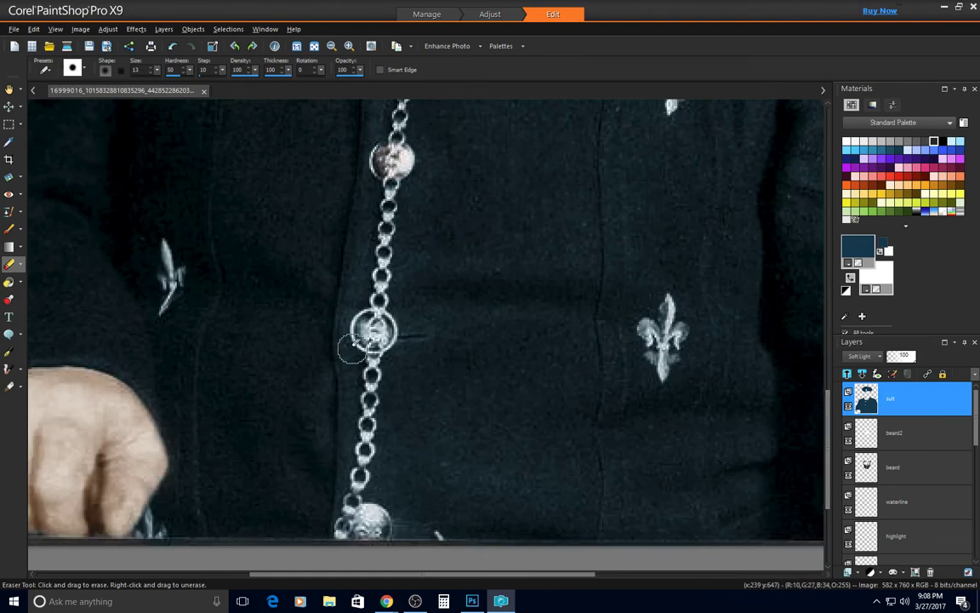
pyautogui.moveTo(374, 330); pyautogui.dragTo(376, 329)
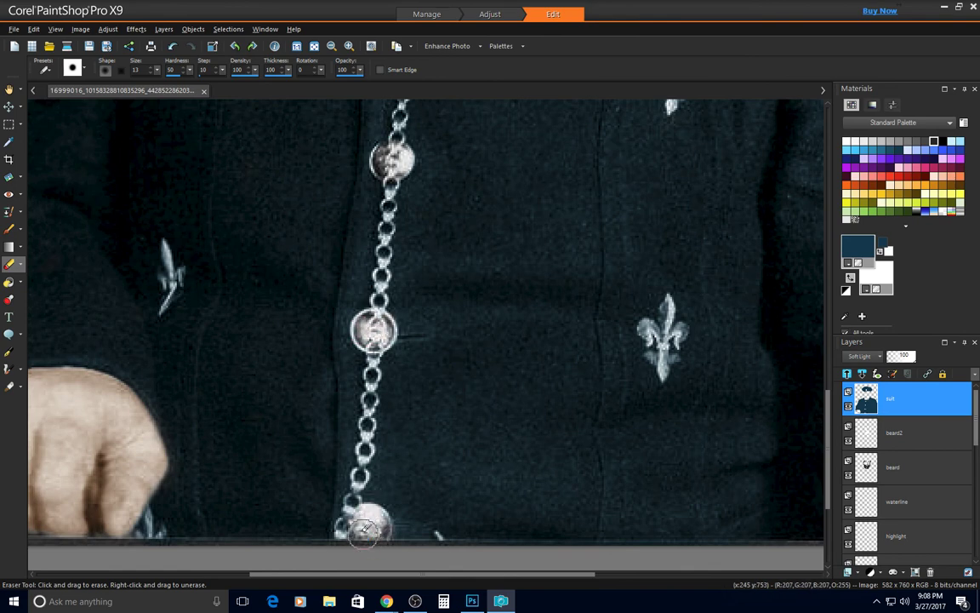
pyautogui.scroll(-5, 484, 472)
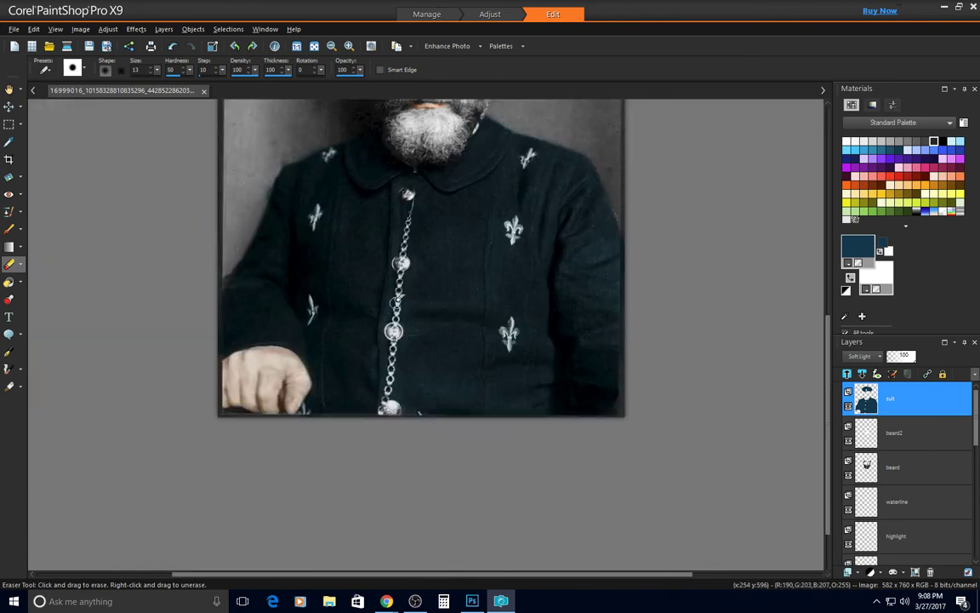
# Inspect the cap and coat up close for gaps or spill in the dark blue tint
pyautogui.scroll(4, 438, 140)
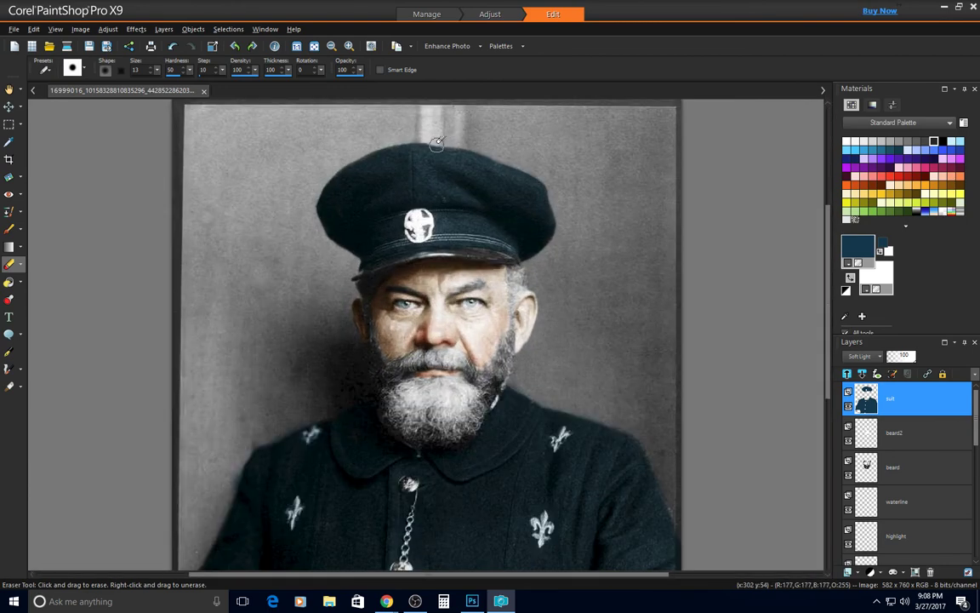
pyautogui.press('b')
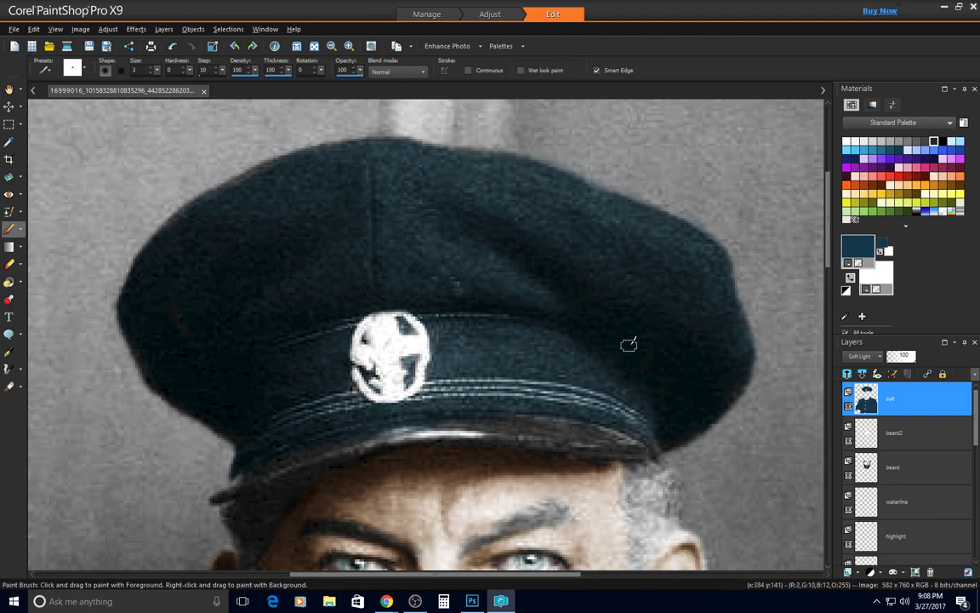
pyautogui.scroll(-5, 629, 343)
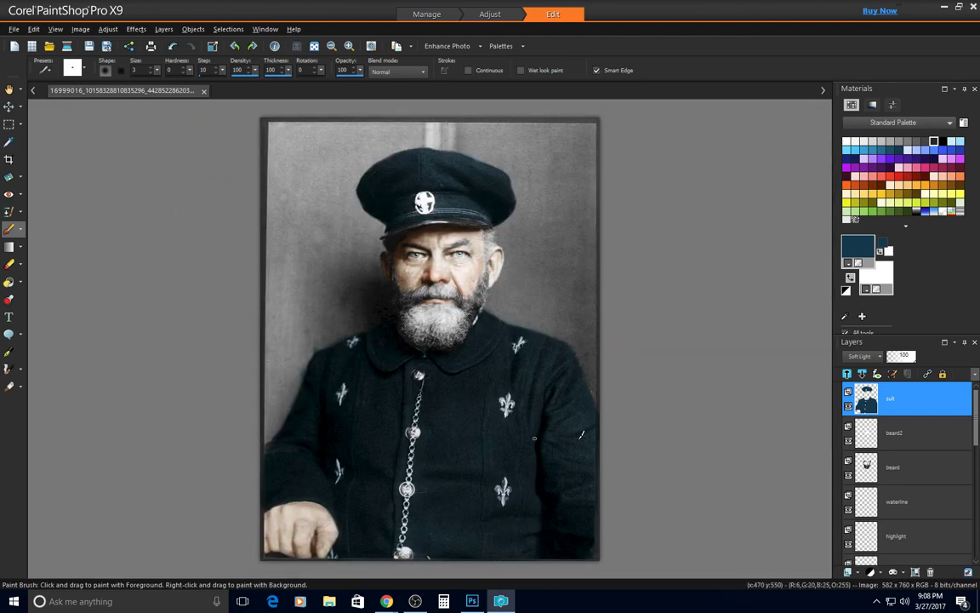
pyautogui.scroll(5, 581, 435)
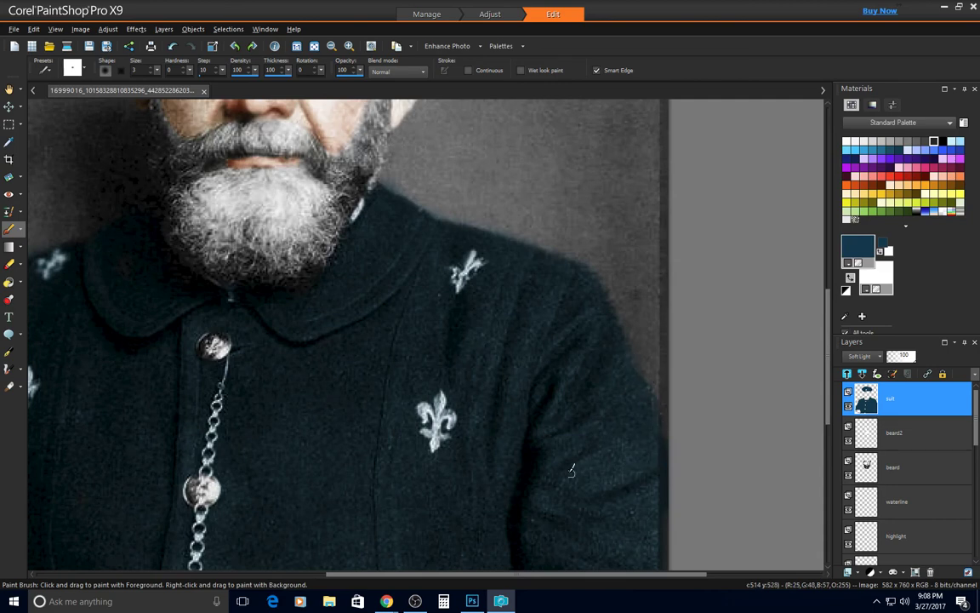
pyautogui.scroll(-3, 576, 430)
pyautogui.scroll(-3, 545, 419)
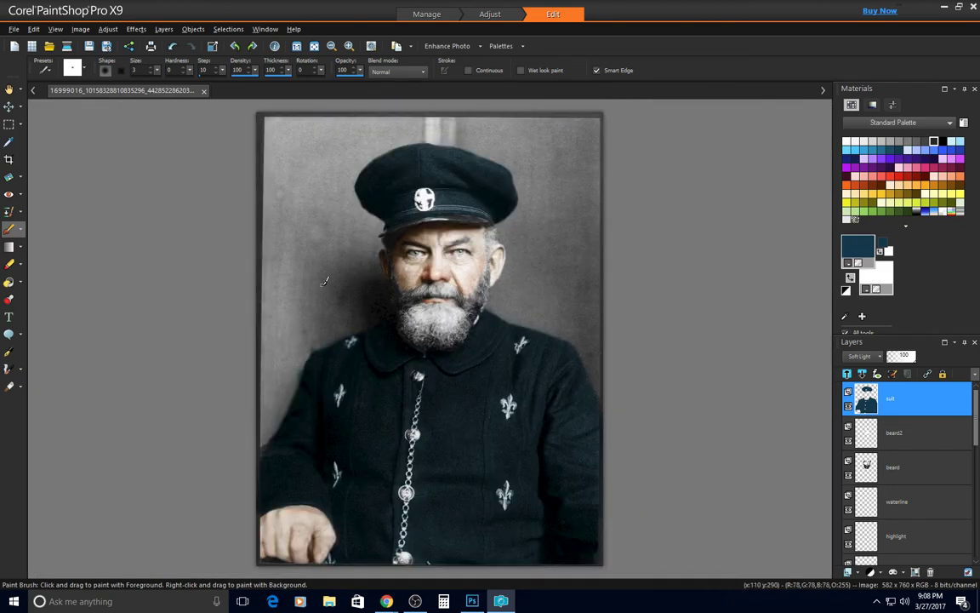
# Erase the dark blue spill from the photo's right border beside the sleeve
pyautogui.click(9, 264)
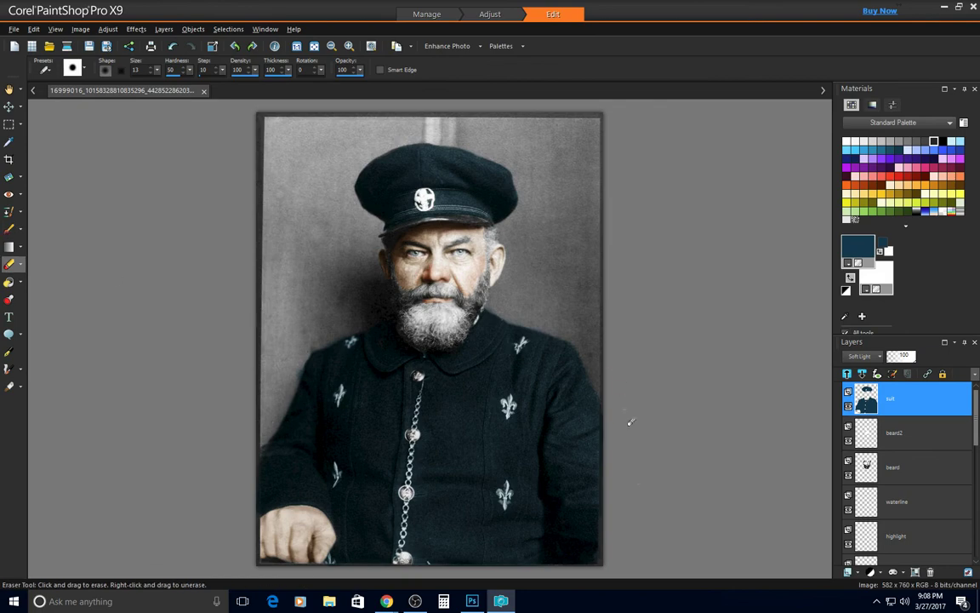
pyautogui.scroll(3, 679, 534)
pyautogui.scroll(2, 696, 387)
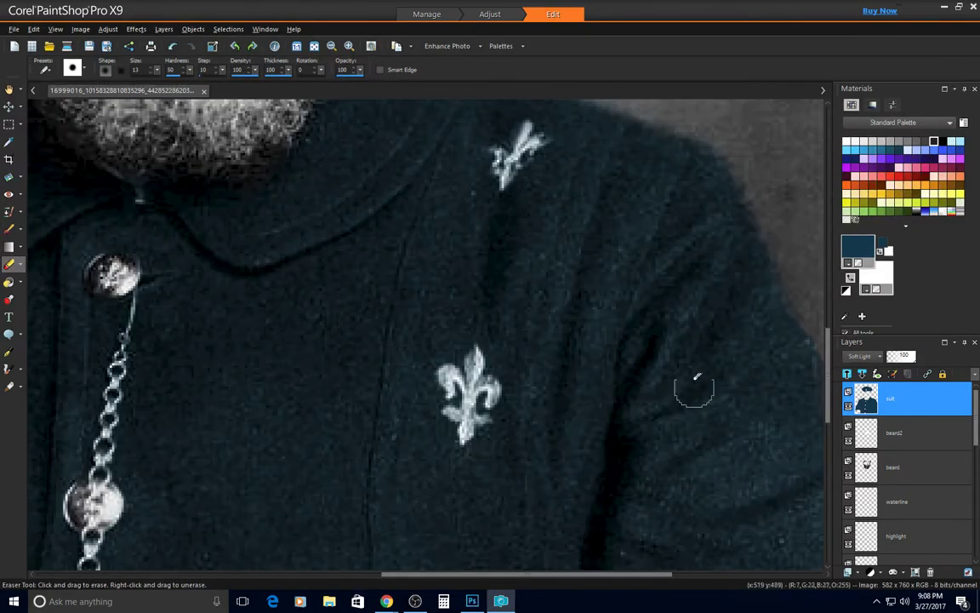
pyautogui.moveTo(594, 578); pyautogui.dragTo(672, 579)
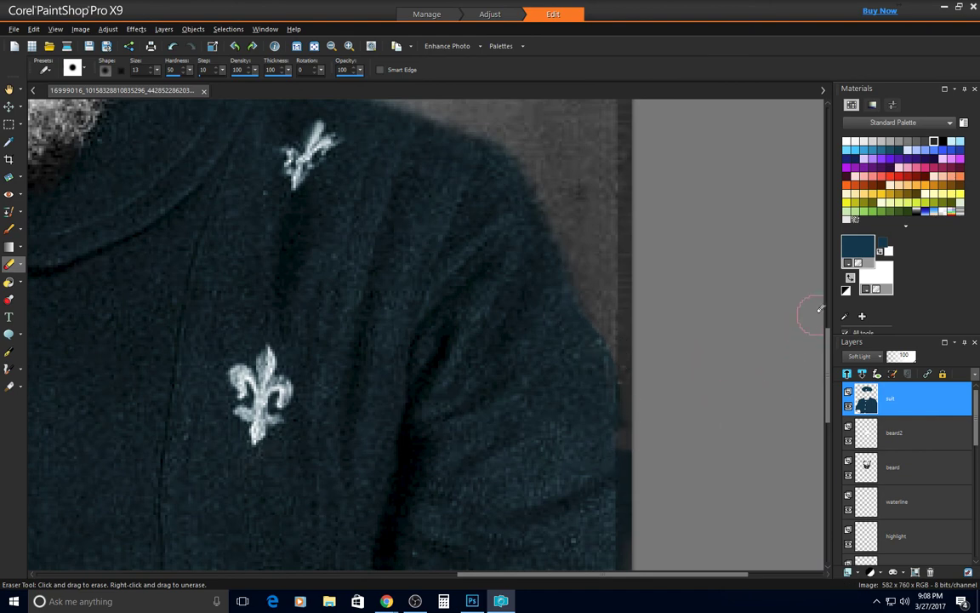
pyautogui.moveTo(830, 357); pyautogui.dragTo(831, 404)
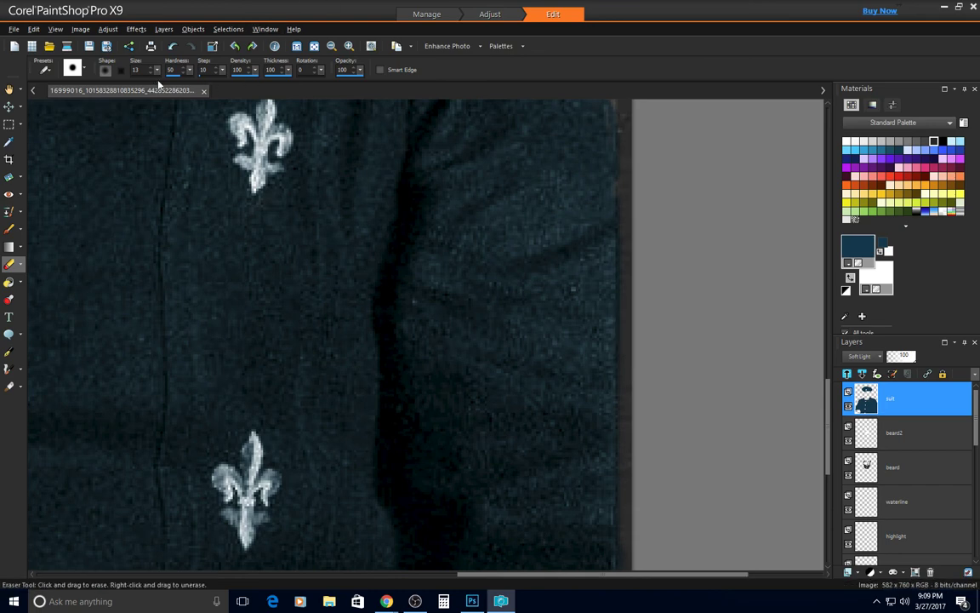
# Set the eraser hardness to 100 and erase the blue spill along the photo's lower border
pyautogui.click(189, 71)
pyautogui.moveTo(223, 90); pyautogui.dragTo(225, 91)
pyautogui.moveTo(828, 411); pyautogui.dragTo(822, 462)
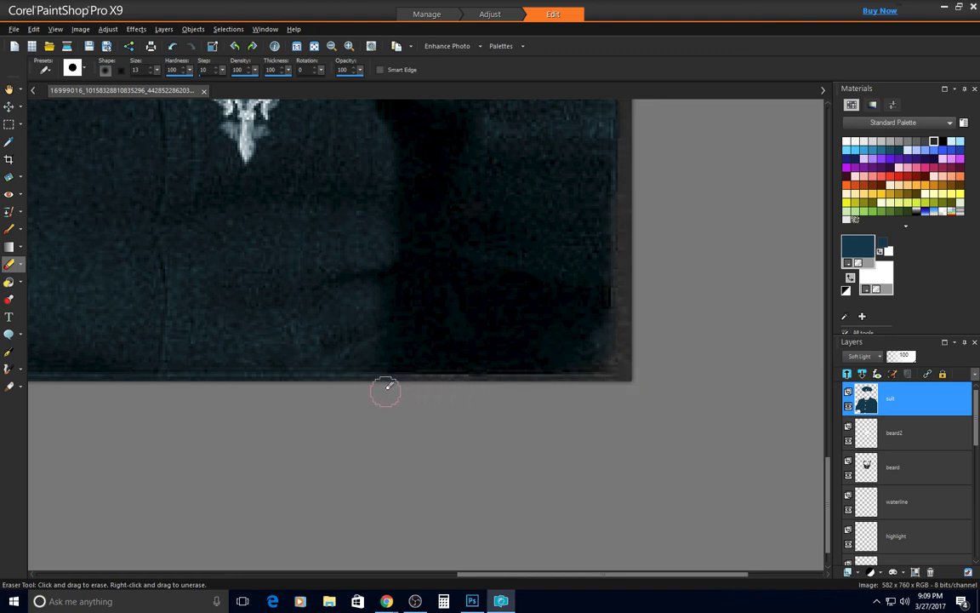
pyautogui.keyDown('shift'); pyautogui.click(103, 389); pyautogui.keyUp('shift')
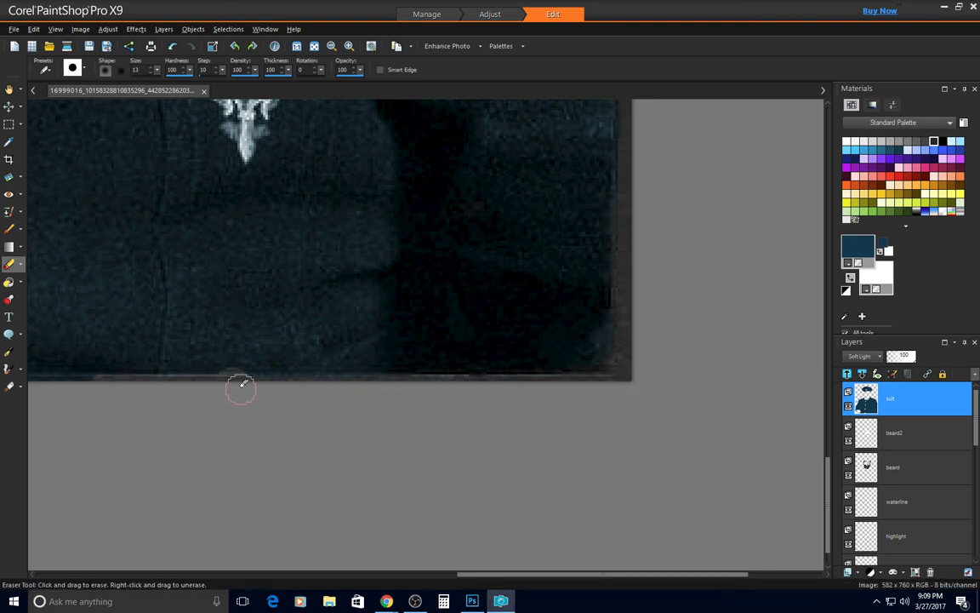
pyautogui.moveTo(243, 385); pyautogui.dragTo(425, 387)
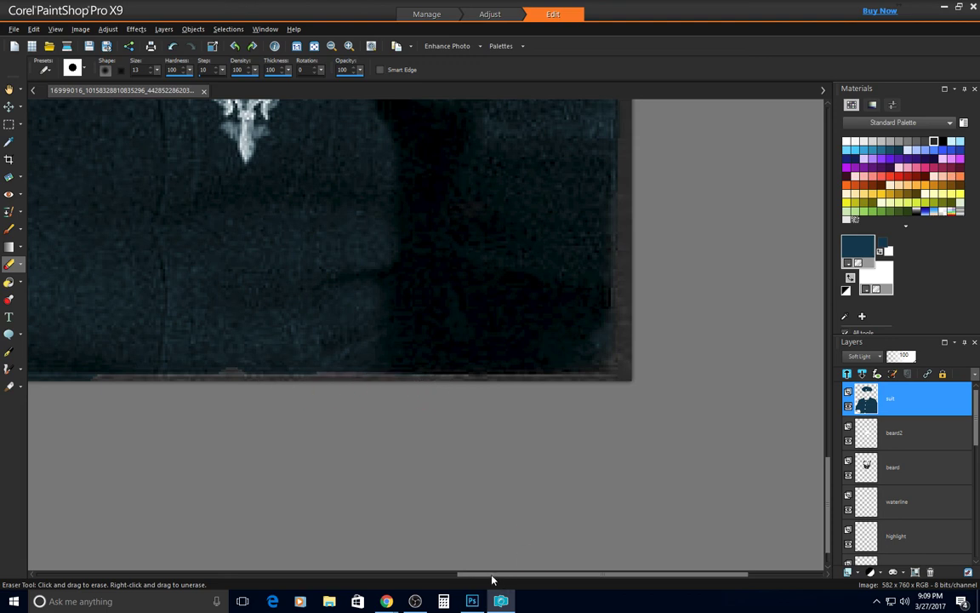
pyautogui.moveTo(492, 580); pyautogui.dragTo(353, 579)
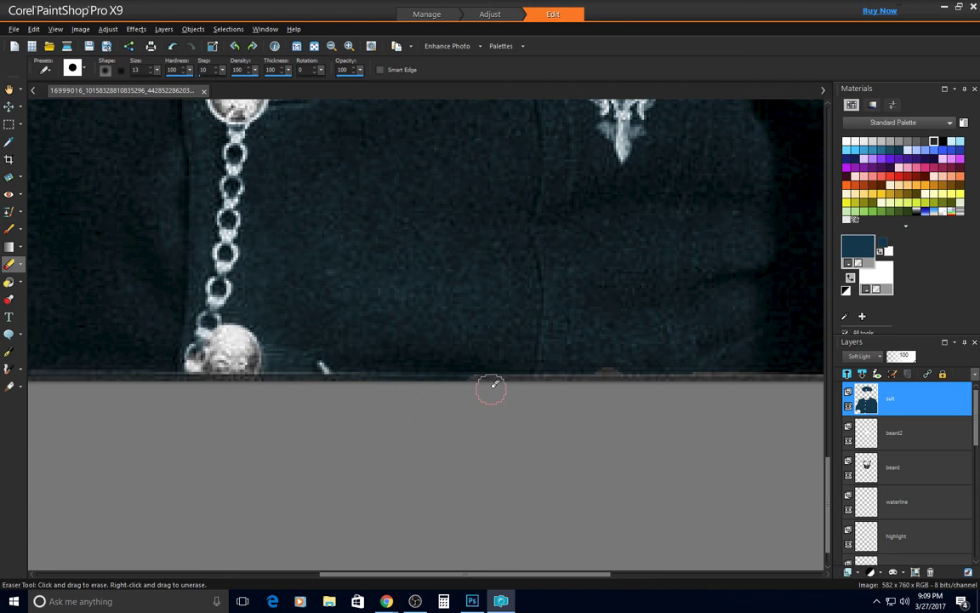
pyautogui.scroll(-1, 376, 389)
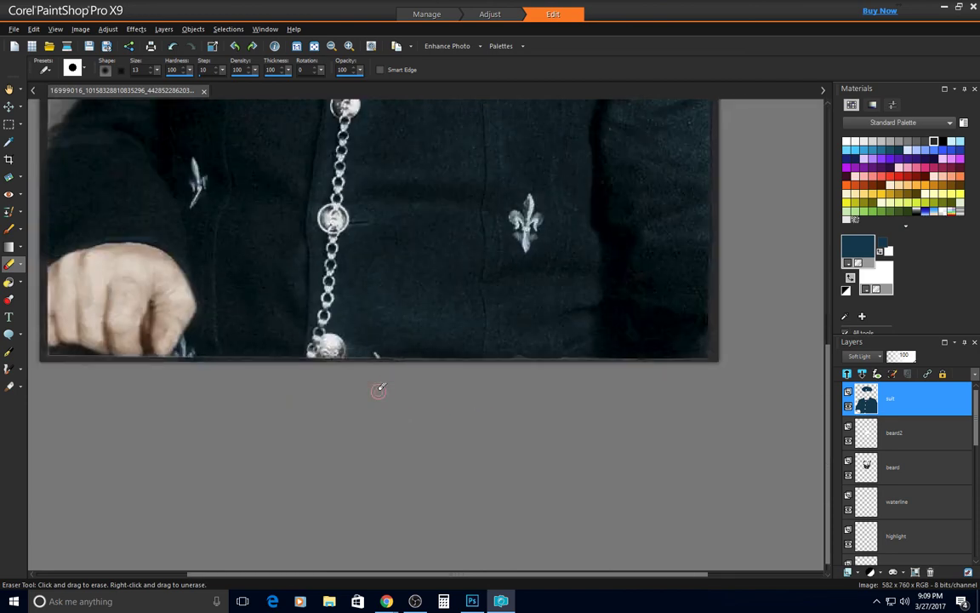
pyautogui.scroll(-1, 376, 390)
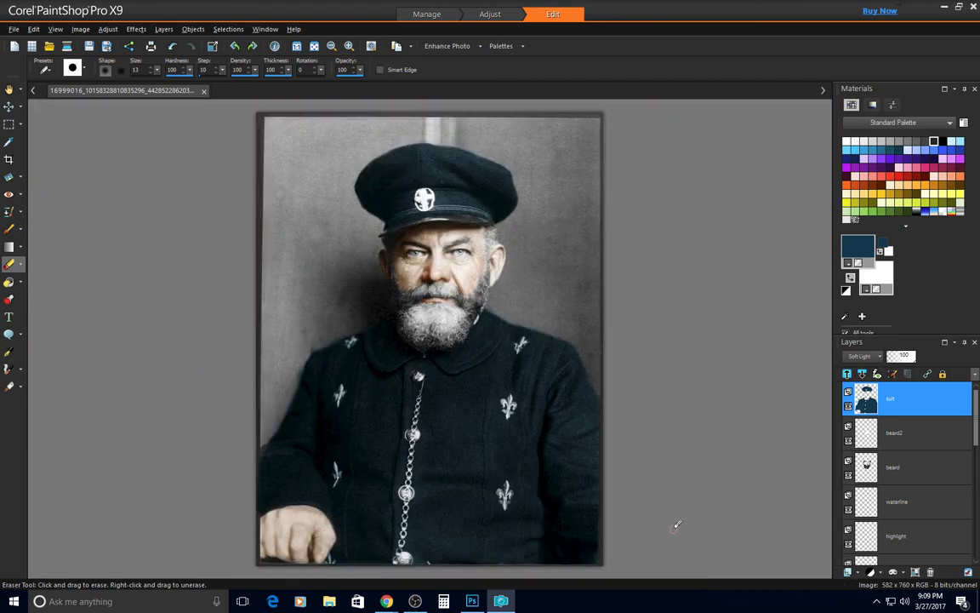
pyautogui.scroll(1, 677, 524)
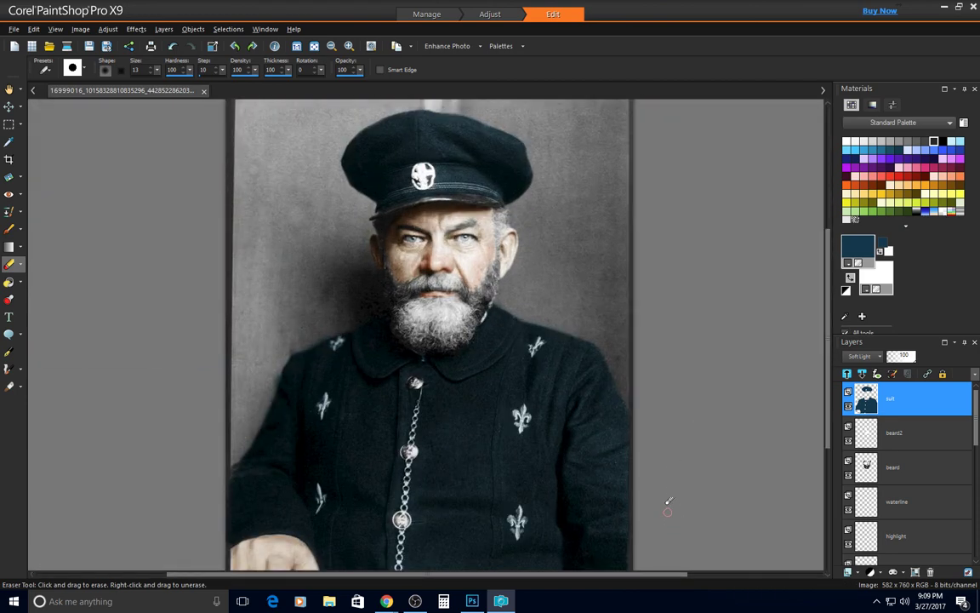
# Add a raster layer named "bill" with the Soft Light blend mode above the suit layer
pyautogui.click(11, 231)
pyautogui.click(856, 575)
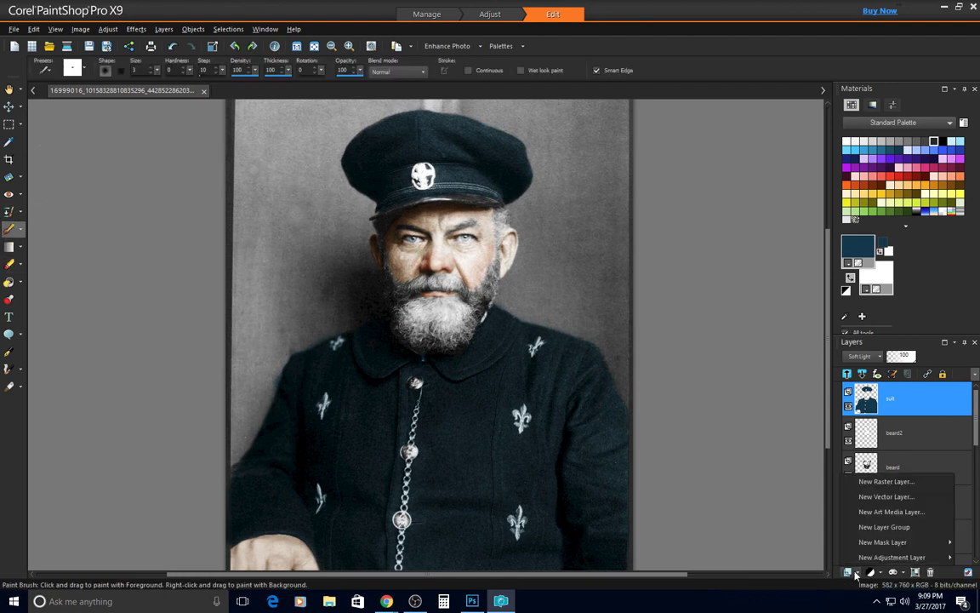
pyautogui.click(791, 434)
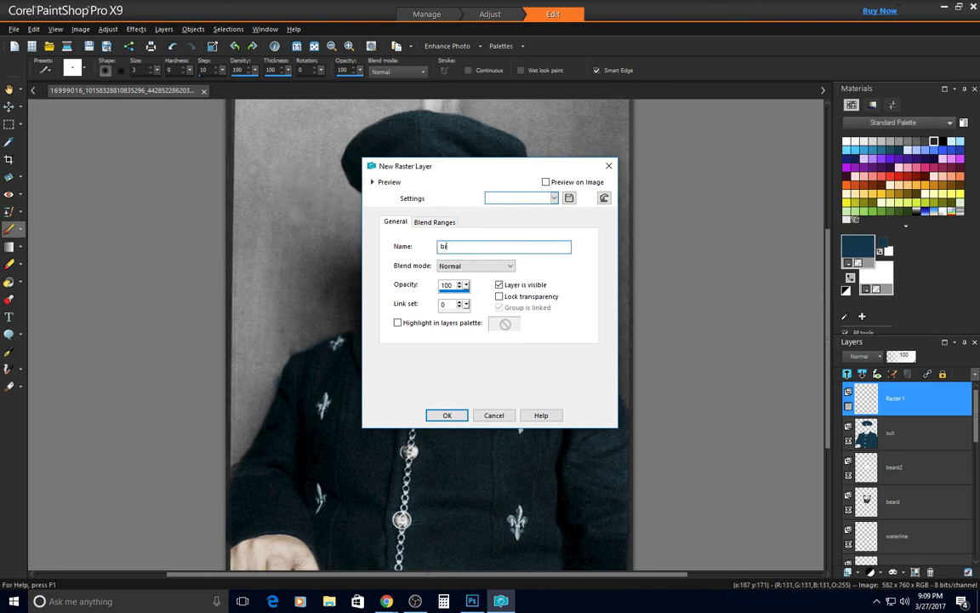
pyautogui.click(498, 265)
pyautogui.click(457, 398)
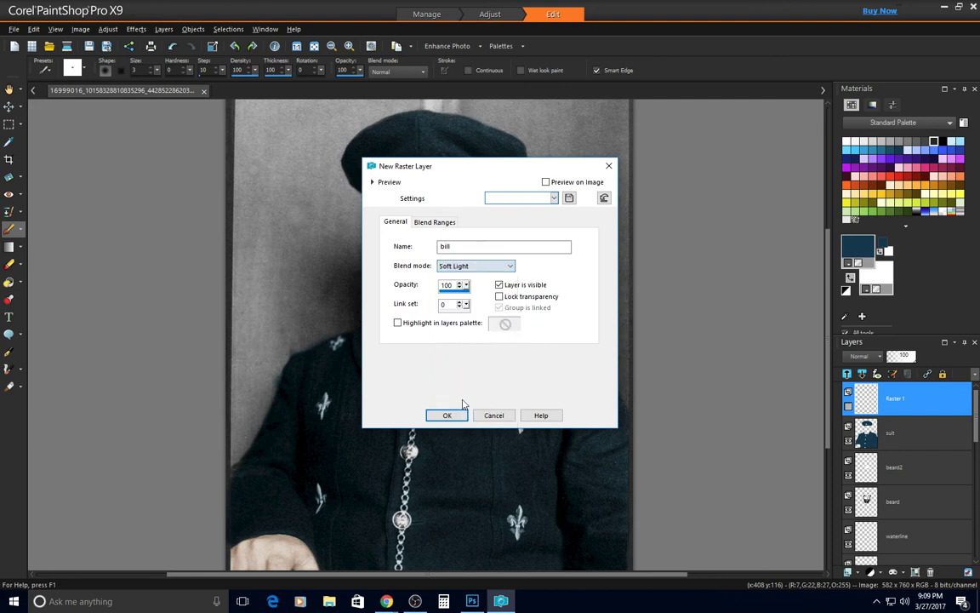
pyautogui.click(447, 415)
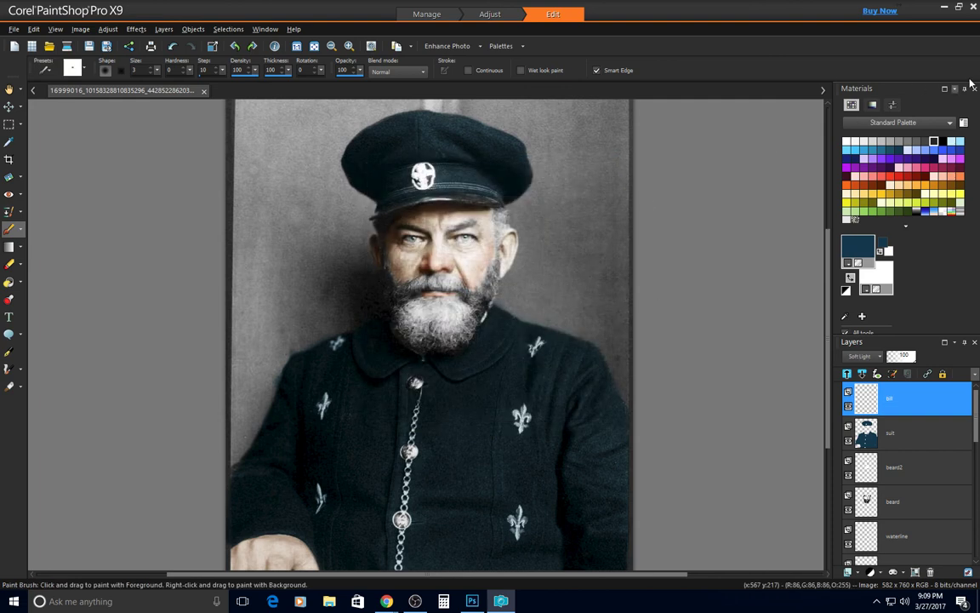
# Paint the cap's bill black, using a size 3 brush and then a size 7 brush
pyautogui.click(943, 140)
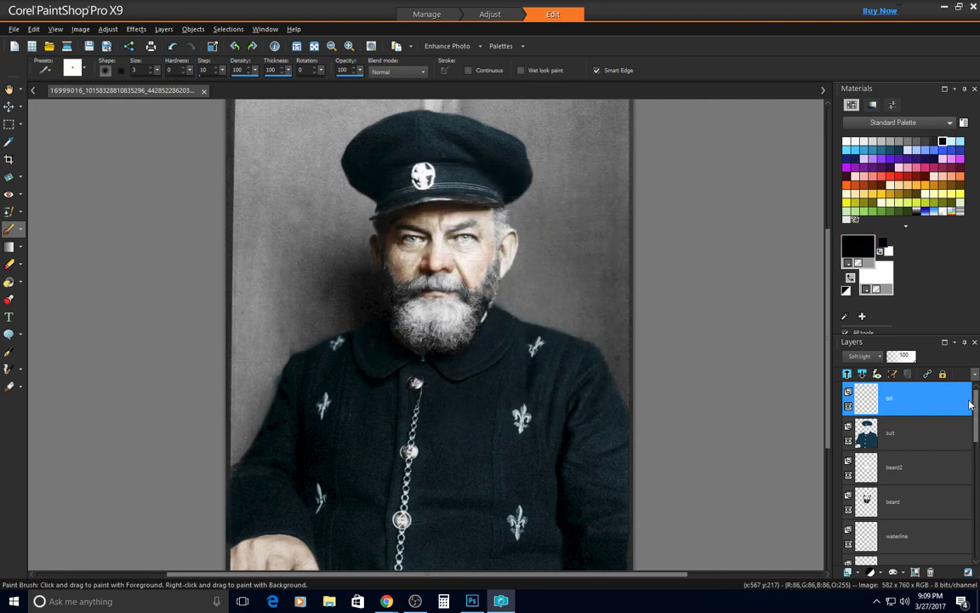
pyautogui.scroll(5, 424, 205)
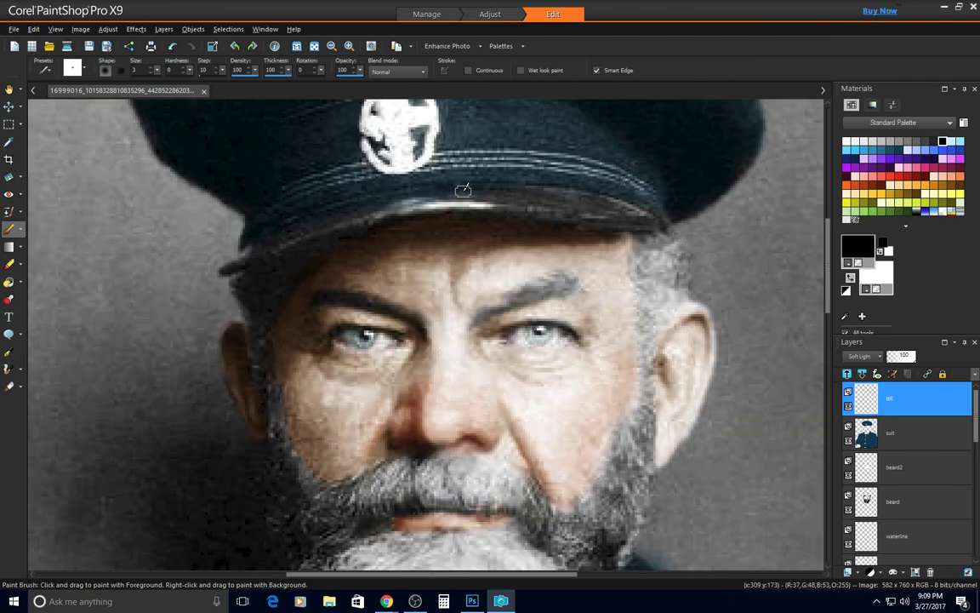
pyautogui.moveTo(647, 218)
pyautogui.mouseDown()
pyautogui.moveTo(524, 184)
pyautogui.moveTo(381, 172)
pyautogui.moveTo(336, 215)
pyautogui.moveTo(291, 227)
pyautogui.moveTo(420, 195)
pyautogui.moveTo(357, 203)
pyautogui.moveTo(349, 214)
pyautogui.moveTo(294, 209)
pyautogui.moveTo(265, 246)
pyautogui.moveTo(225, 269)
pyautogui.moveTo(258, 248)
pyautogui.moveTo(371, 212)
pyautogui.moveTo(294, 235)
pyautogui.moveTo(473, 195)
pyautogui.moveTo(479, 204)
pyautogui.moveTo(476, 196)
pyautogui.moveTo(532, 189)
pyautogui.moveTo(611, 223)
pyautogui.moveTo(652, 221)
pyautogui.moveTo(620, 222)
pyautogui.mouseUp()
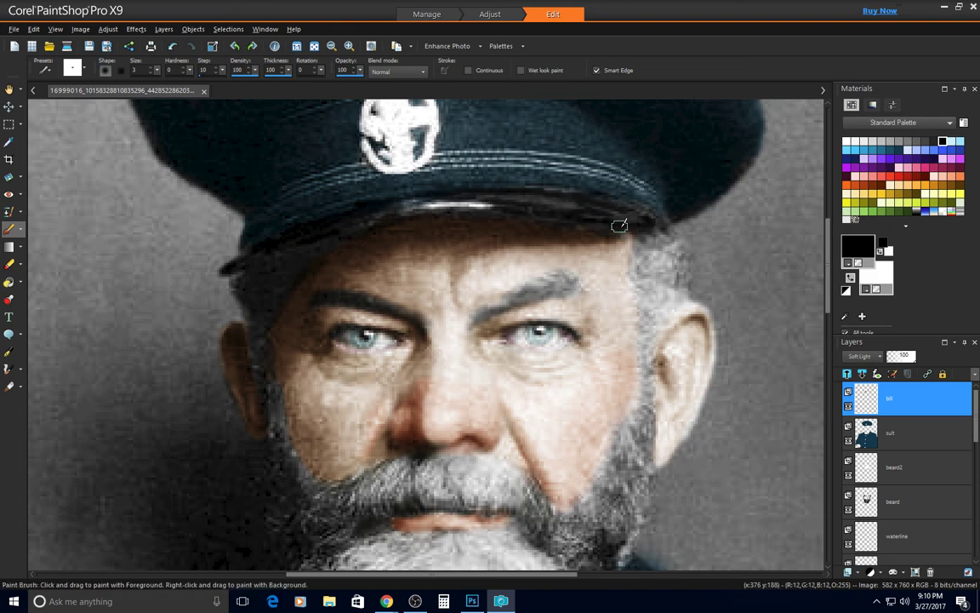
pyautogui.click(151, 68)
pyautogui.click(151, 68)
pyautogui.moveTo(454, 203)
pyautogui.mouseDown()
pyautogui.moveTo(561, 201)
pyautogui.moveTo(636, 223)
pyautogui.moveTo(569, 209)
pyautogui.moveTo(598, 221)
pyautogui.moveTo(651, 229)
pyautogui.moveTo(635, 210)
pyautogui.moveTo(597, 204)
pyautogui.moveTo(440, 203)
pyautogui.moveTo(334, 223)
pyautogui.moveTo(416, 208)
pyautogui.moveTo(239, 263)
pyautogui.mouseUp()
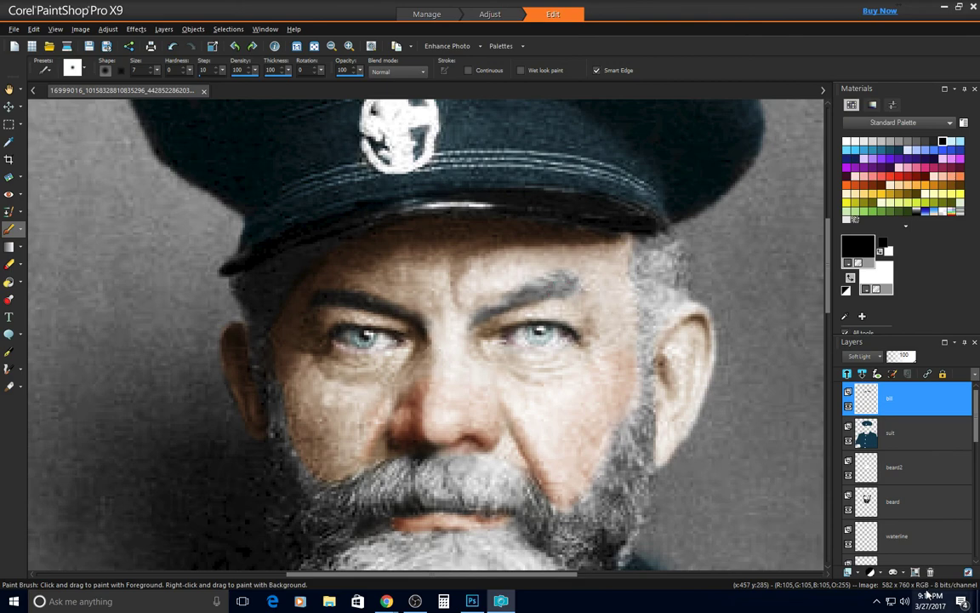
# Add a raster layer with the Soft Light blend mode above the bill layer and set the foreground colour to white
pyautogui.click(870, 572)
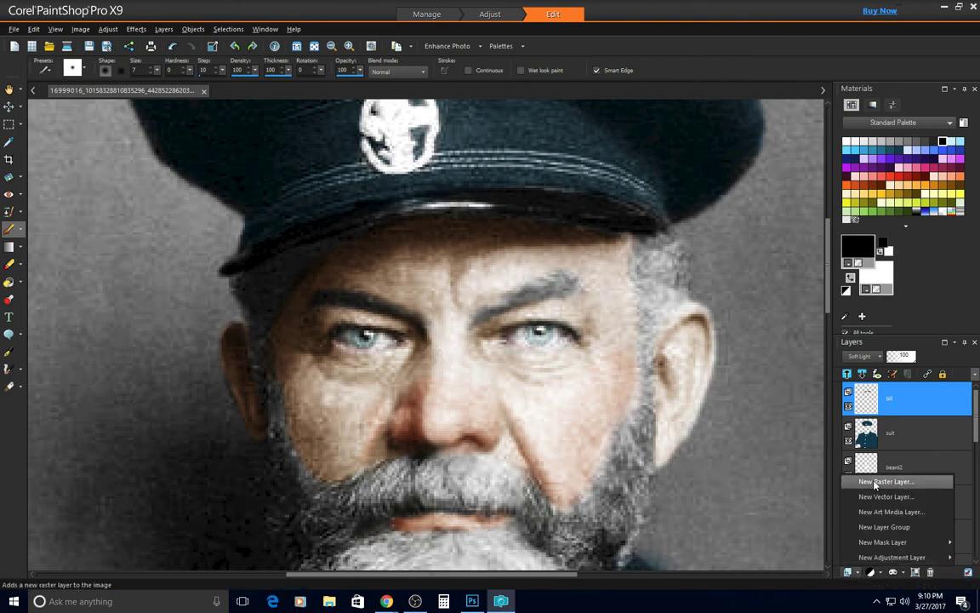
pyautogui.click(873, 479)
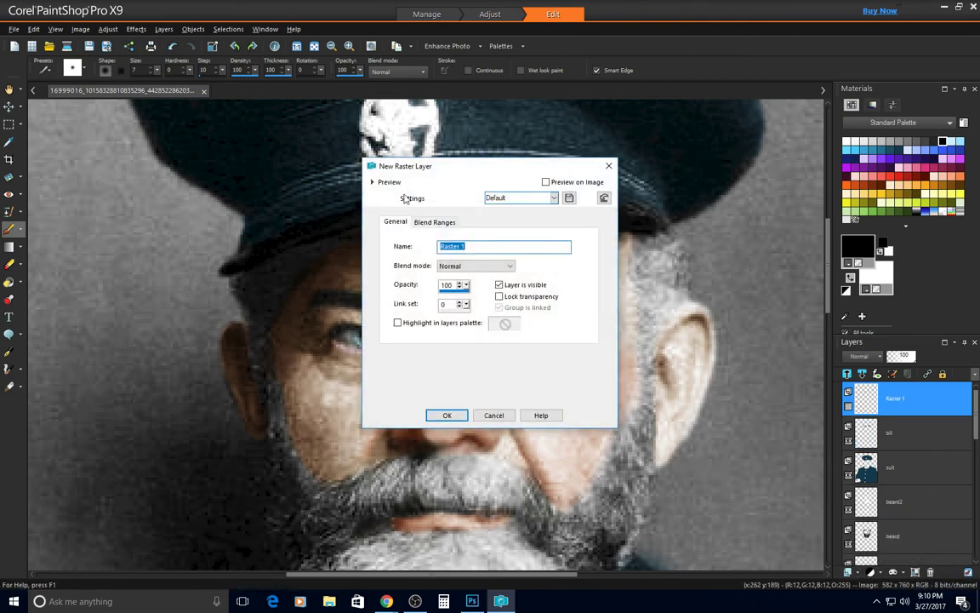
pyautogui.click(459, 266)
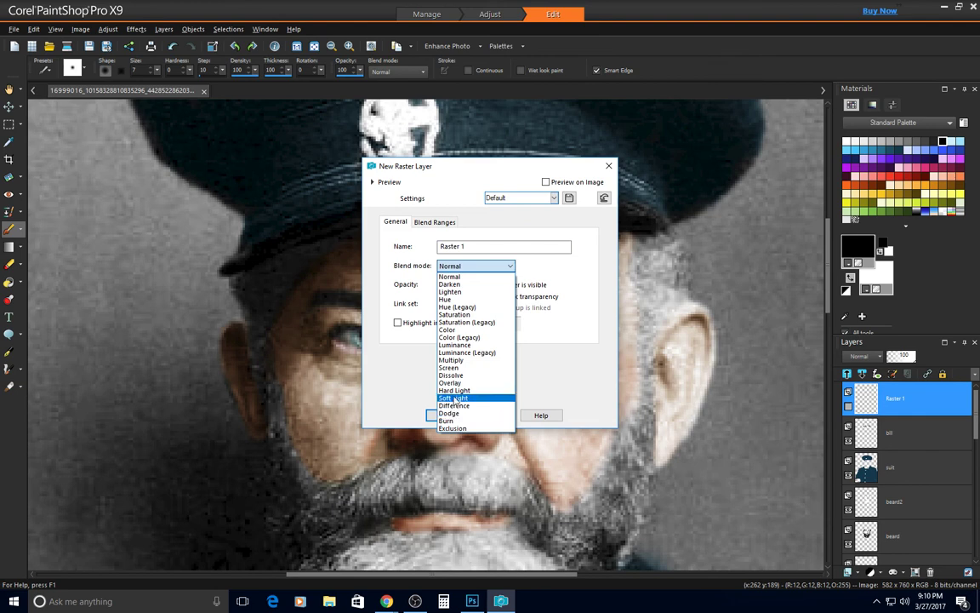
pyautogui.click(454, 398)
pyautogui.click(441, 415)
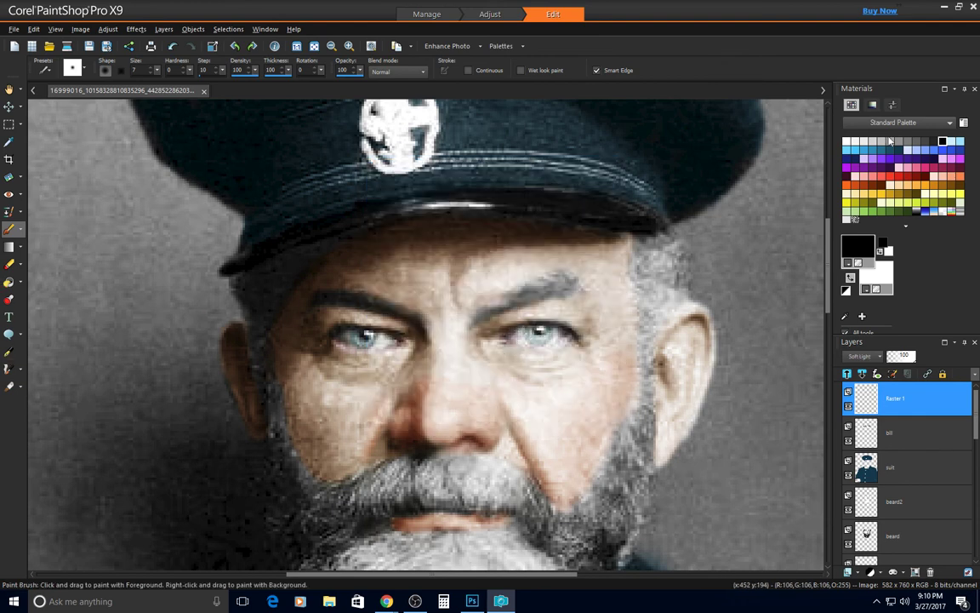
pyautogui.click(847, 140)
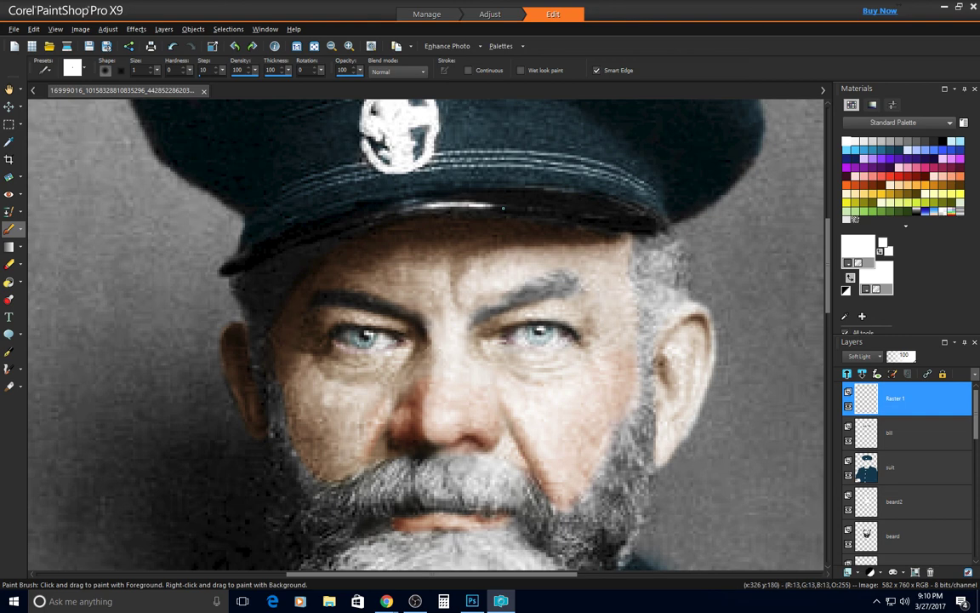
# Brighten the highlight along the front of the cap's bill with white, using a size 3 brush
pyautogui.press('alt')
pyautogui.moveTo(420, 204)
pyautogui.mouseDown()
pyautogui.moveTo(500, 199)
pyautogui.moveTo(403, 204)
pyautogui.mouseUp()
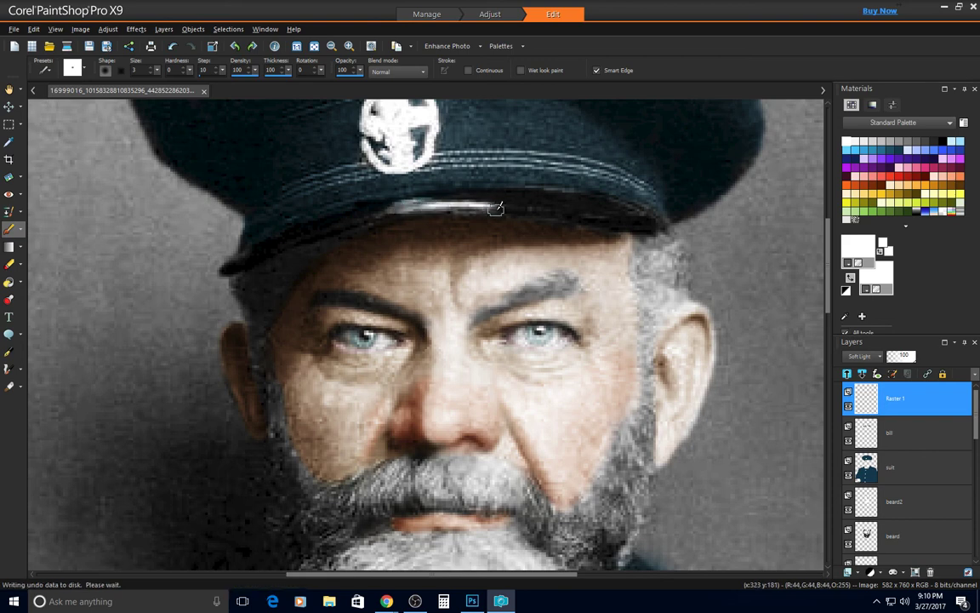
pyautogui.click(14, 265)
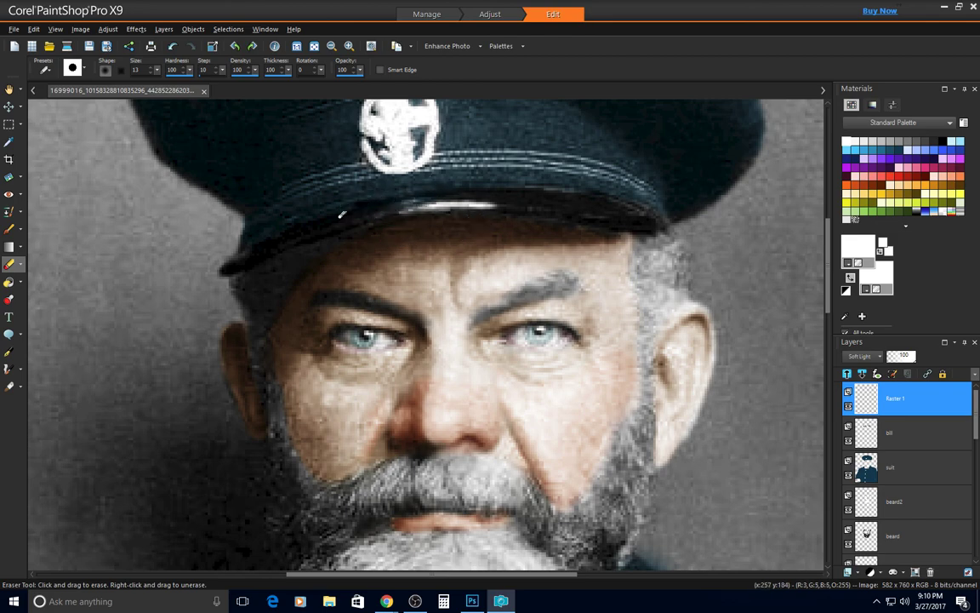
pyautogui.scroll(-4, 595, 264)
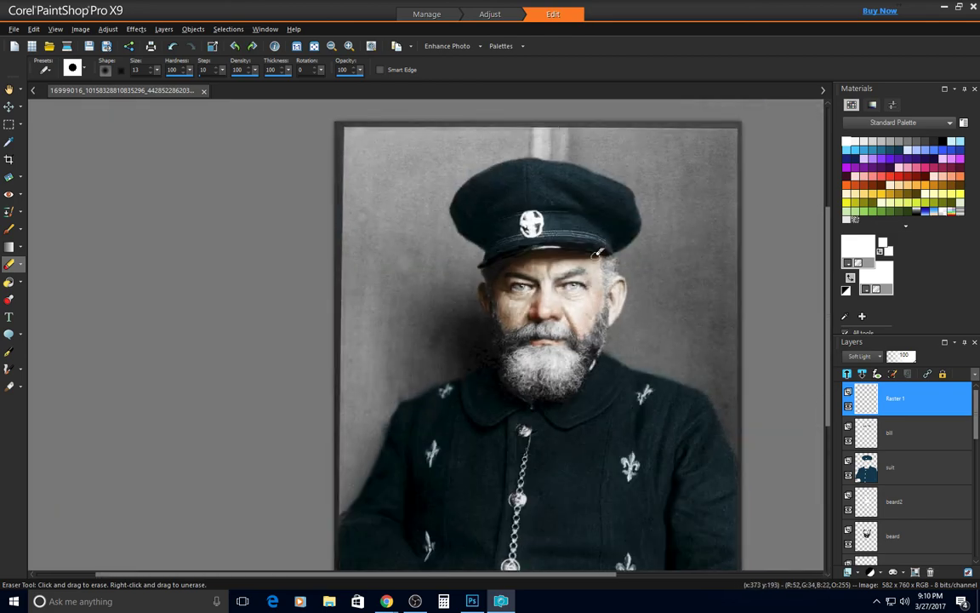
pyautogui.scroll(2, 504, 440)
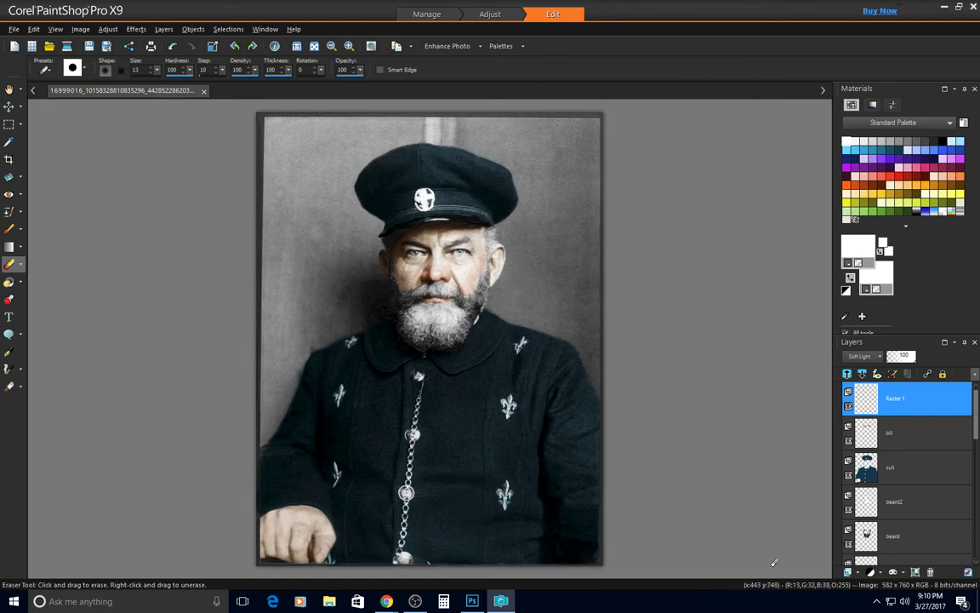
# Add a raster layer named "buttons" with the Soft Light blend mode above the Raster 1 layer
pyautogui.click(848, 572)
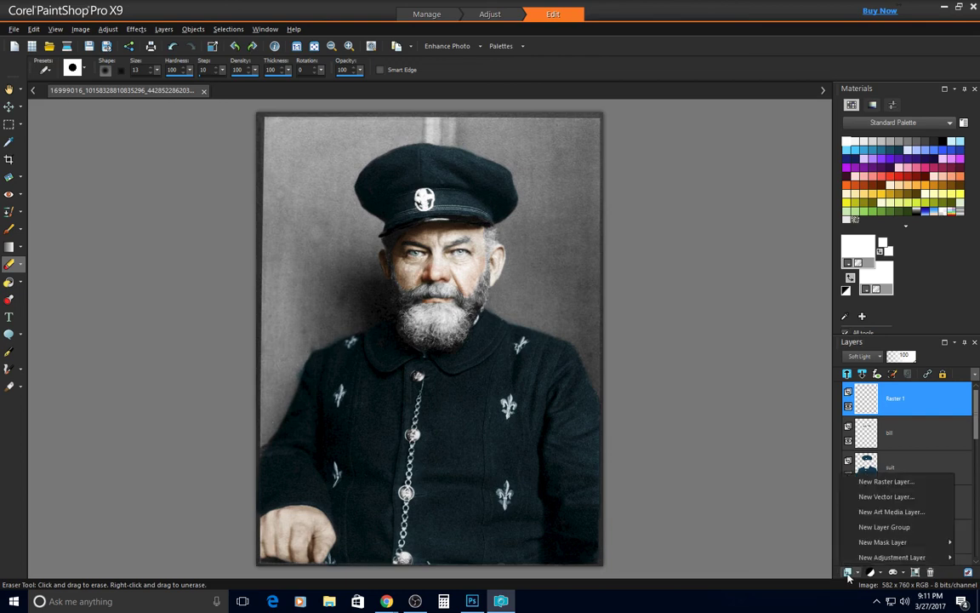
pyautogui.click(880, 474)
pyautogui.write('buttons')
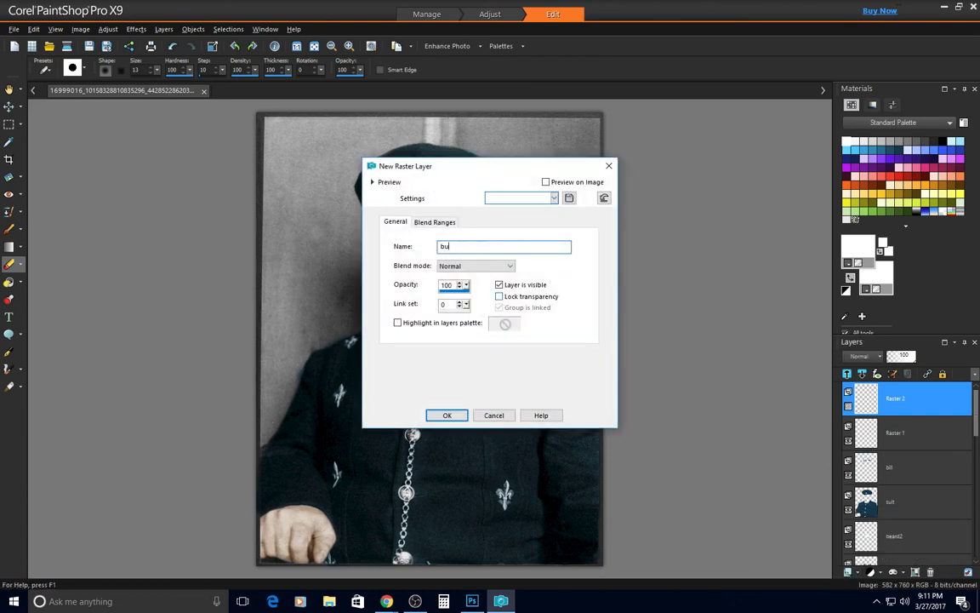
pyautogui.click(475, 265)
pyautogui.click(444, 397)
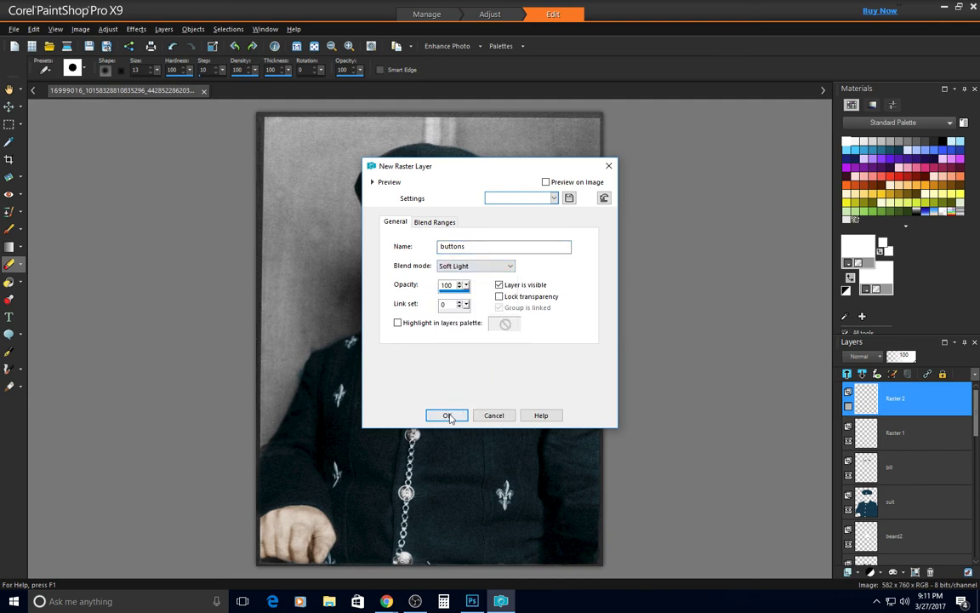
pyautogui.click(447, 415)
# Set the foreground colour to the gold-brown #a77600
pyautogui.click(856, 249)
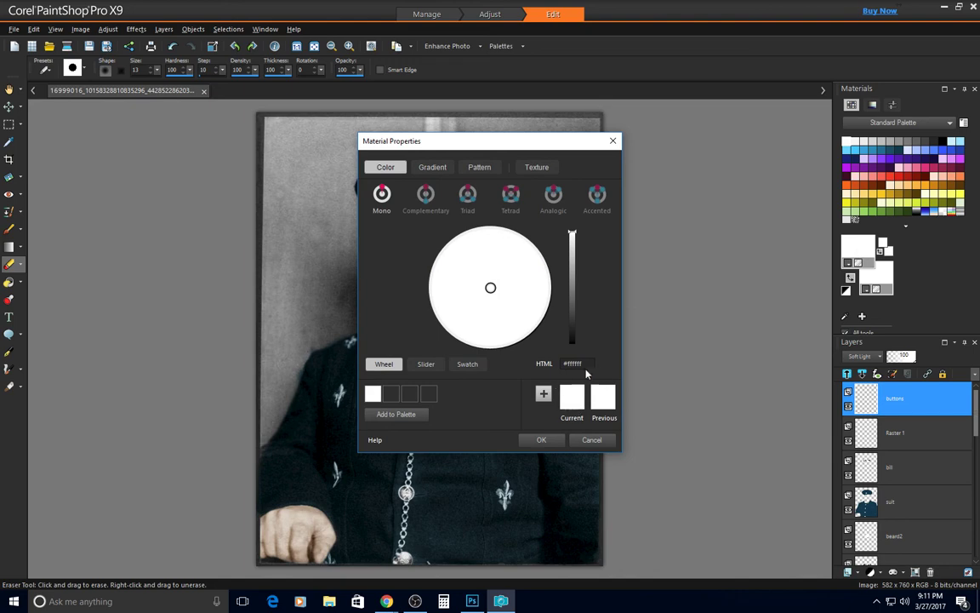
pyautogui.click(590, 362)
pyautogui.write('a')
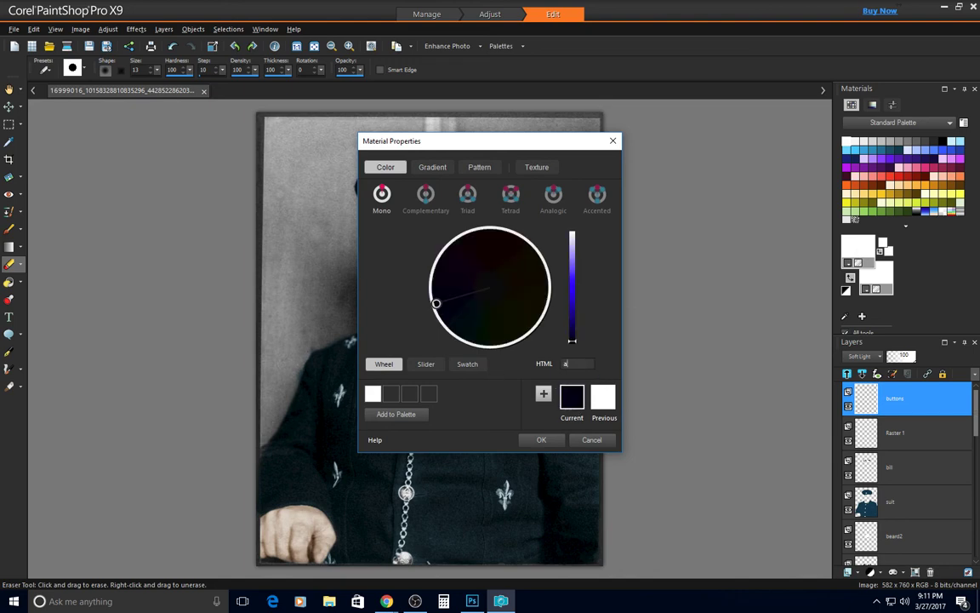
pyautogui.write('77')
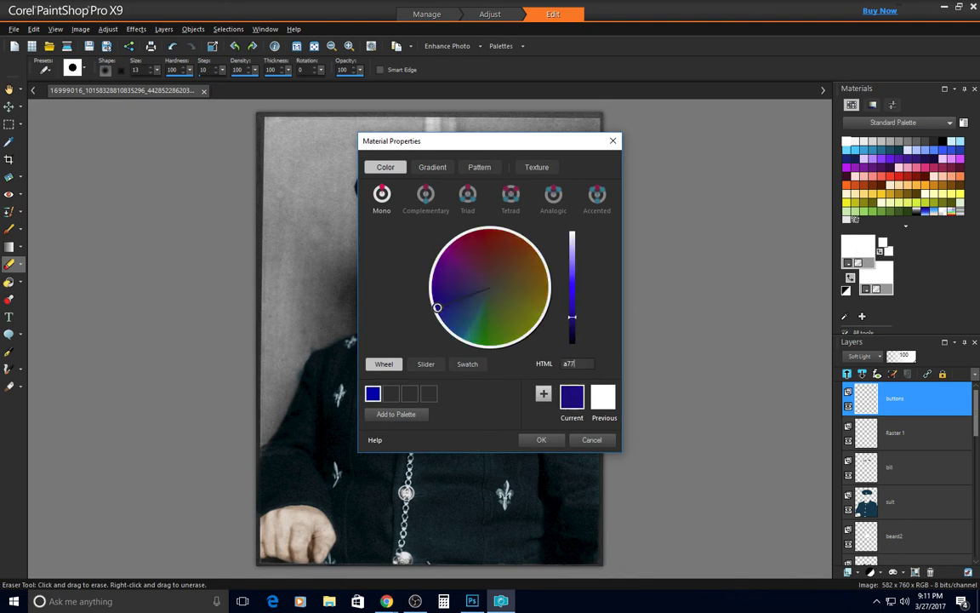
pyautogui.write('600')
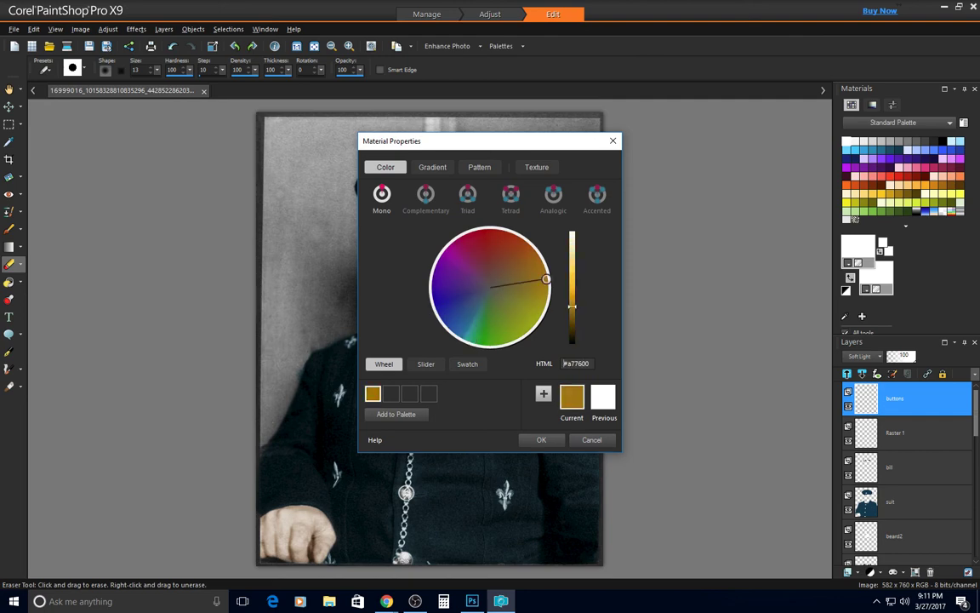
pyautogui.click(541, 439)
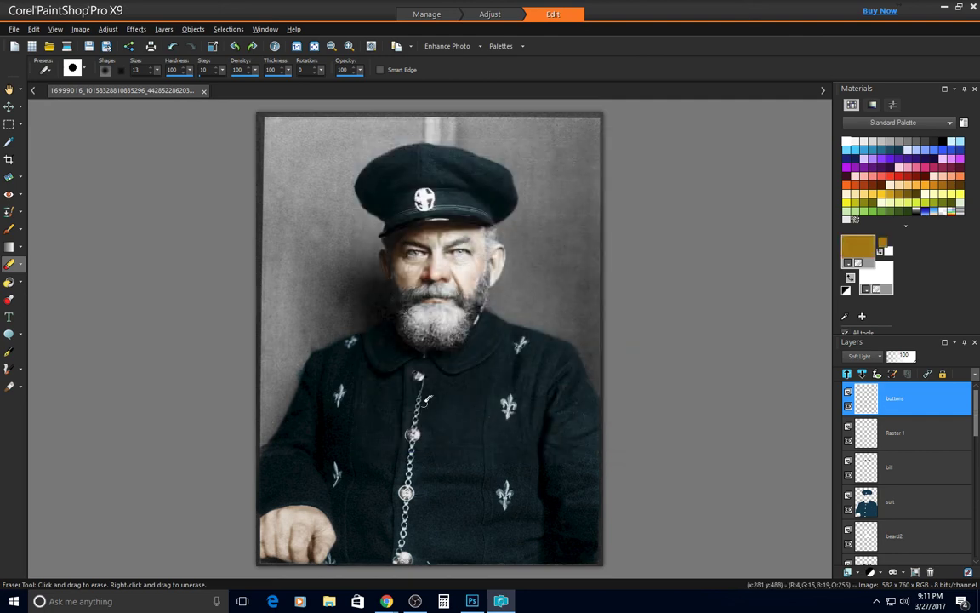
# Paint the four coat buttons along the chain gold with a size 12 brush
pyautogui.scroll(5, 421, 380)
pyautogui.press('b')
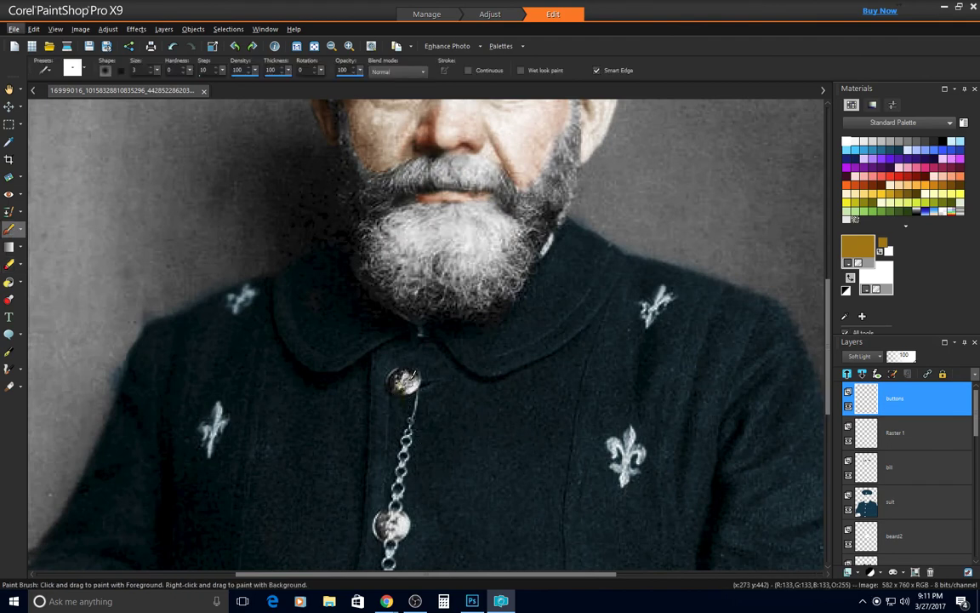
pyautogui.keyDown('alt'); pyautogui.moveTo(402, 396); pyautogui.dragTo(419, 368); pyautogui.keyUp('alt')
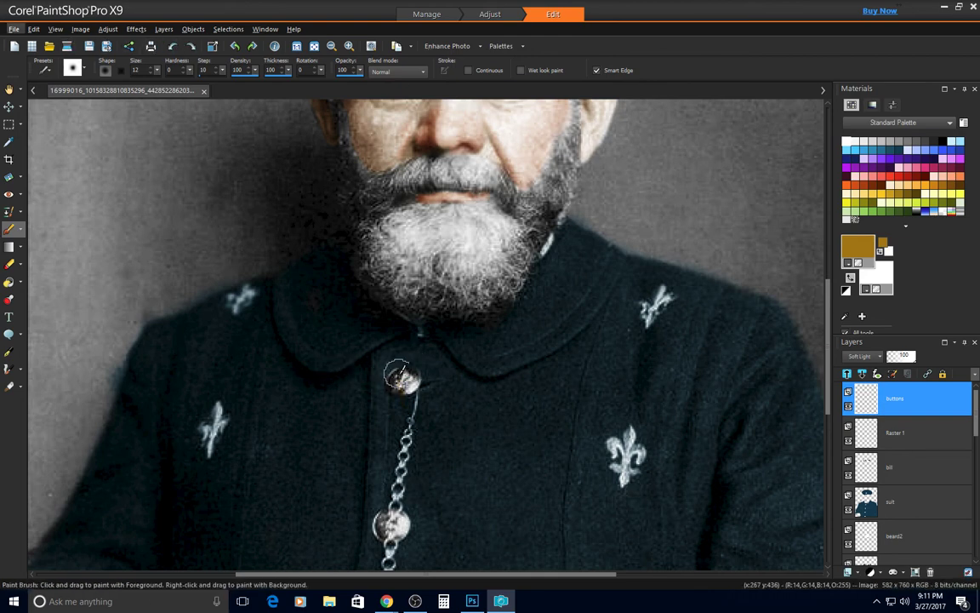
pyautogui.moveTo(404, 381); pyautogui.dragTo(396, 386)
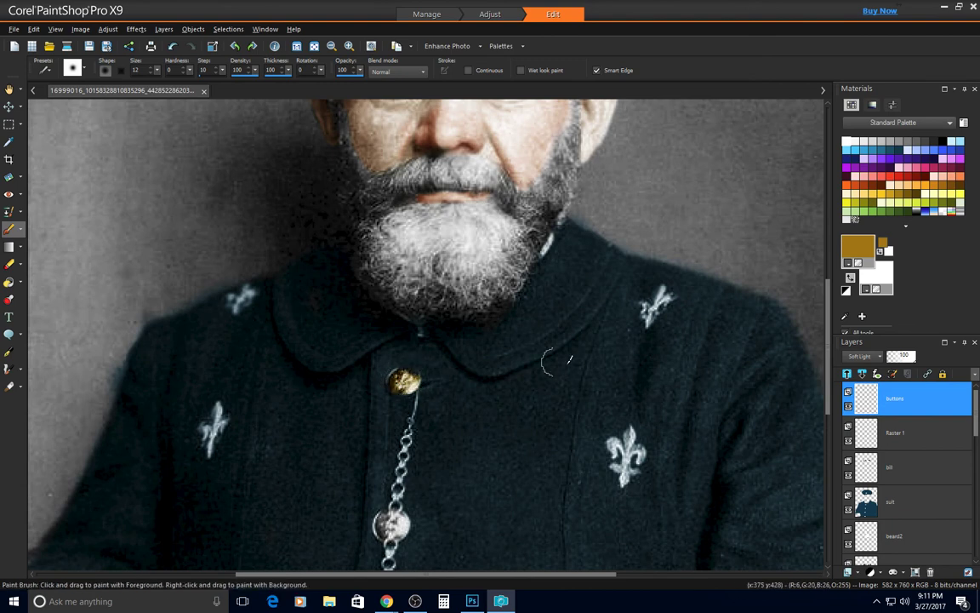
pyautogui.moveTo(830, 321); pyautogui.dragTo(830, 371)
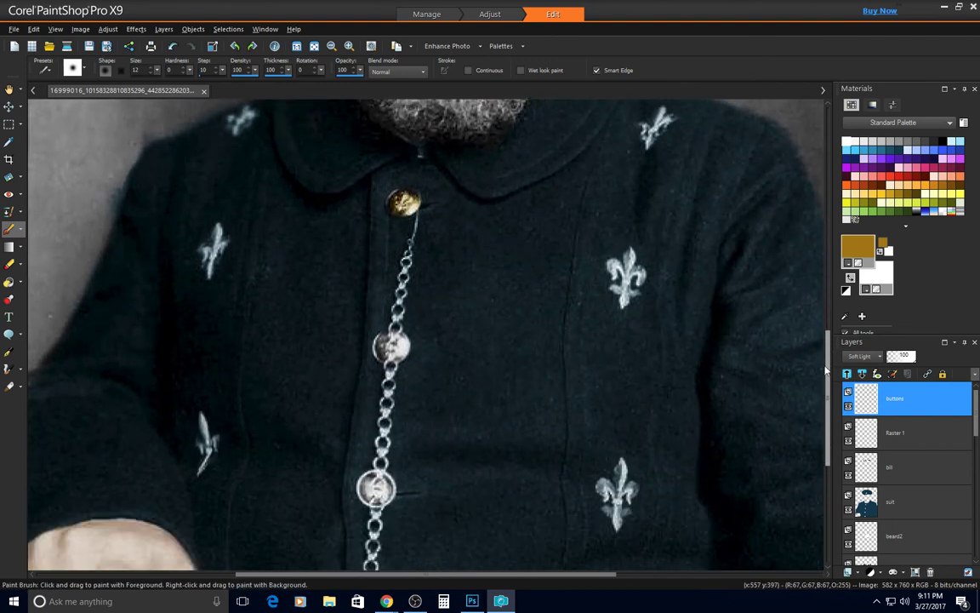
pyautogui.moveTo(383, 341); pyautogui.dragTo(393, 349)
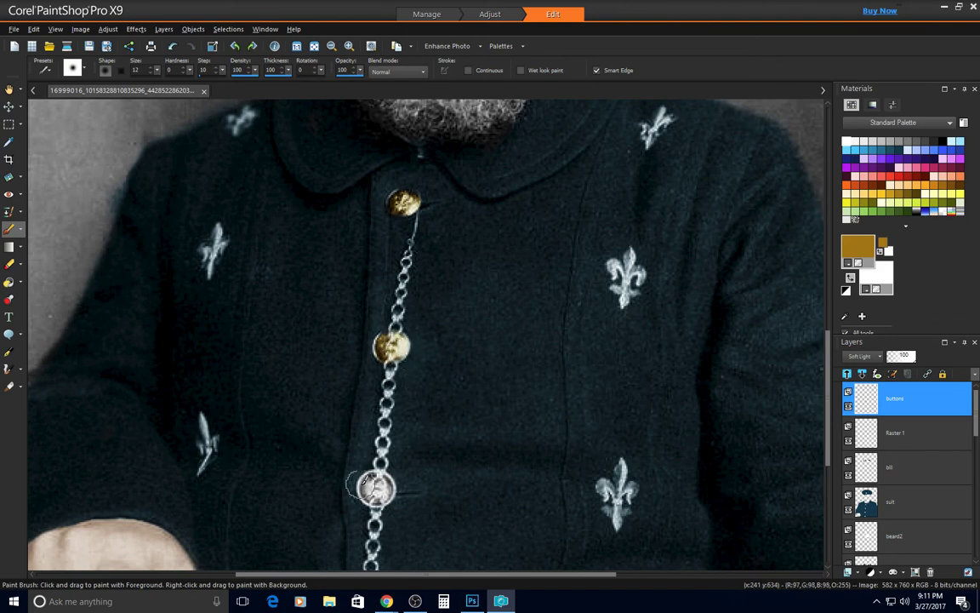
pyautogui.moveTo(376, 487)
pyautogui.mouseDown()
pyautogui.moveTo(368, 491)
pyautogui.moveTo(384, 496)
pyautogui.mouseUp()
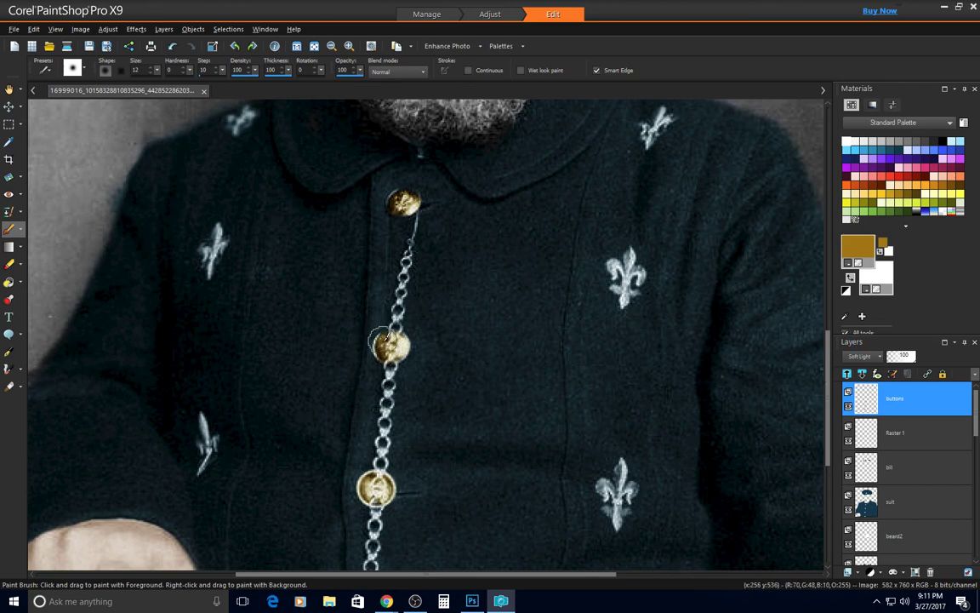
pyautogui.moveTo(831, 347); pyautogui.dragTo(820, 476)
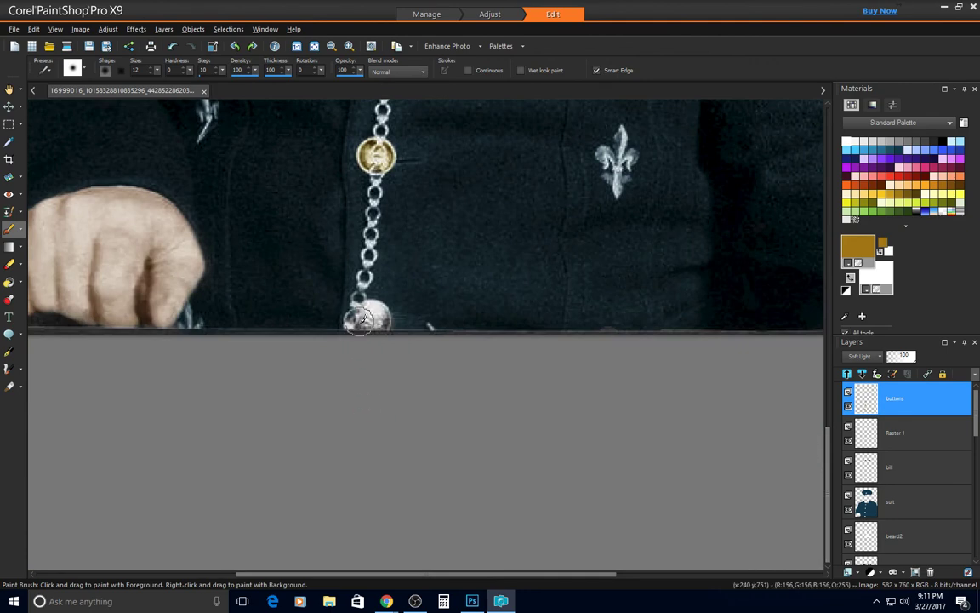
pyautogui.moveTo(364, 326)
pyautogui.mouseDown()
pyautogui.moveTo(380, 311)
pyautogui.moveTo(340, 294)
pyautogui.moveTo(372, 316)
pyautogui.mouseUp()
pyautogui.hotkey('ctrl', 'w')
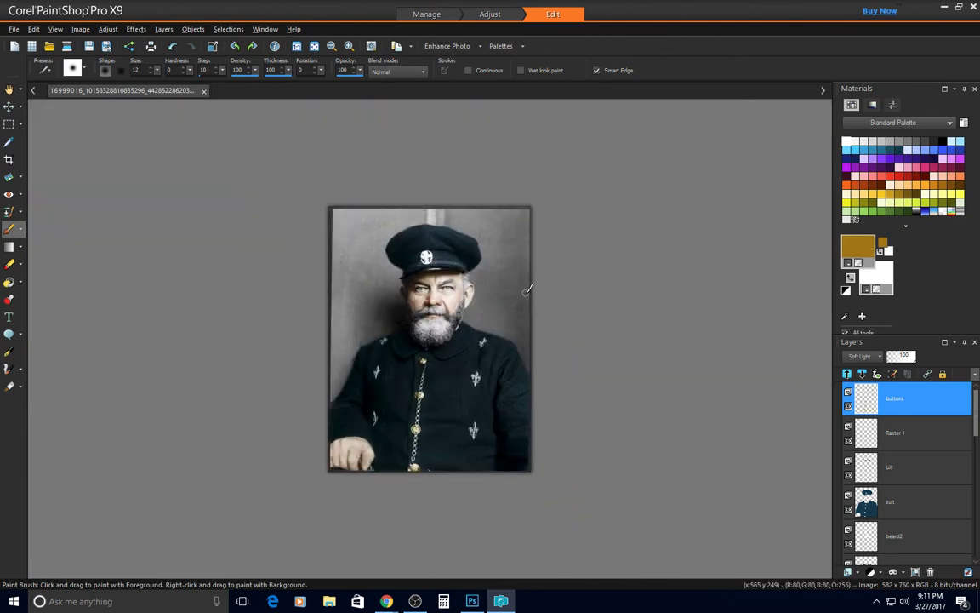
# Erase the gold where the chain crosses the two middle buttons, using a size 6 eraser
pyautogui.scroll(3, 515, 380)
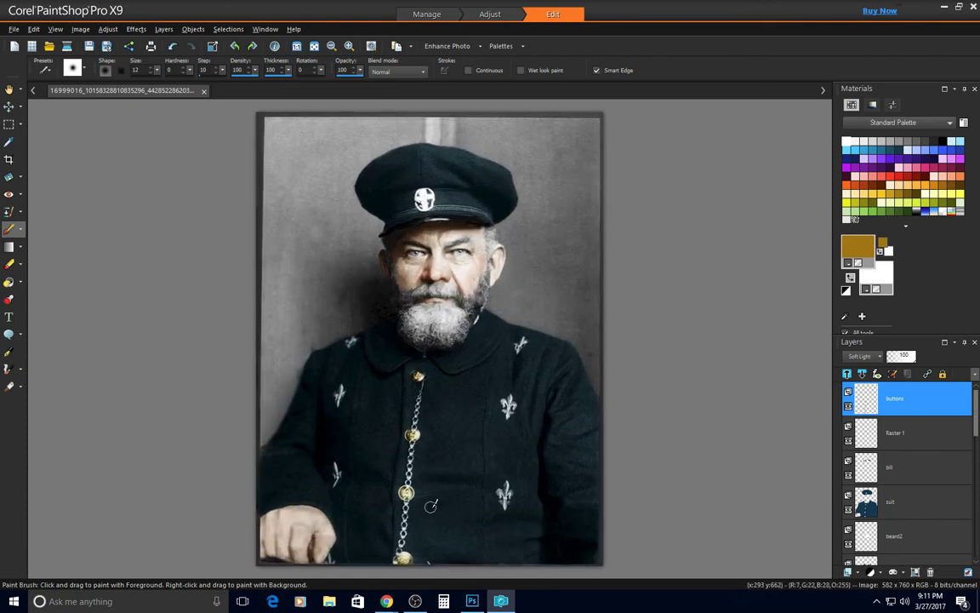
pyautogui.scroll(6, 430, 505)
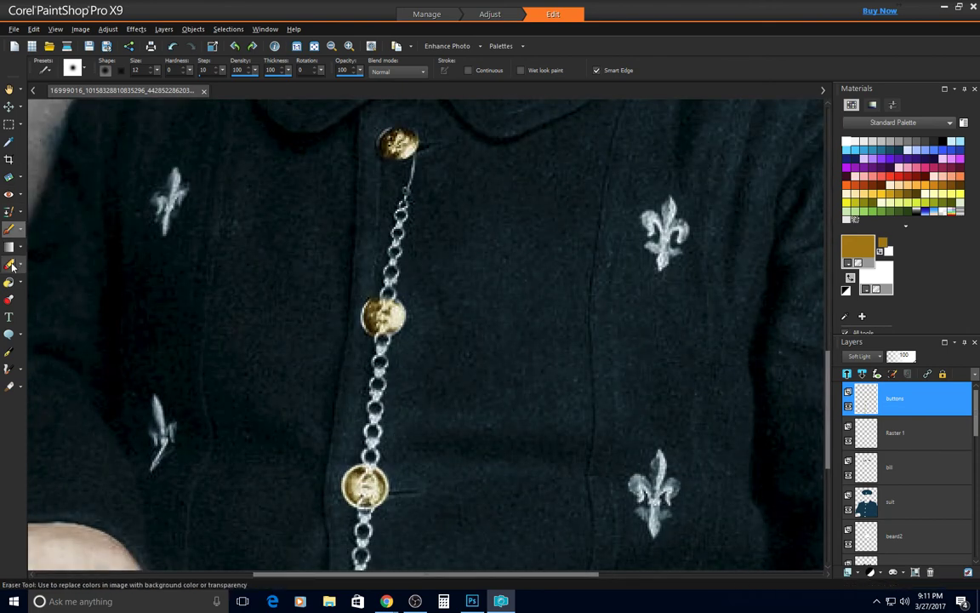
pyautogui.click(12, 265)
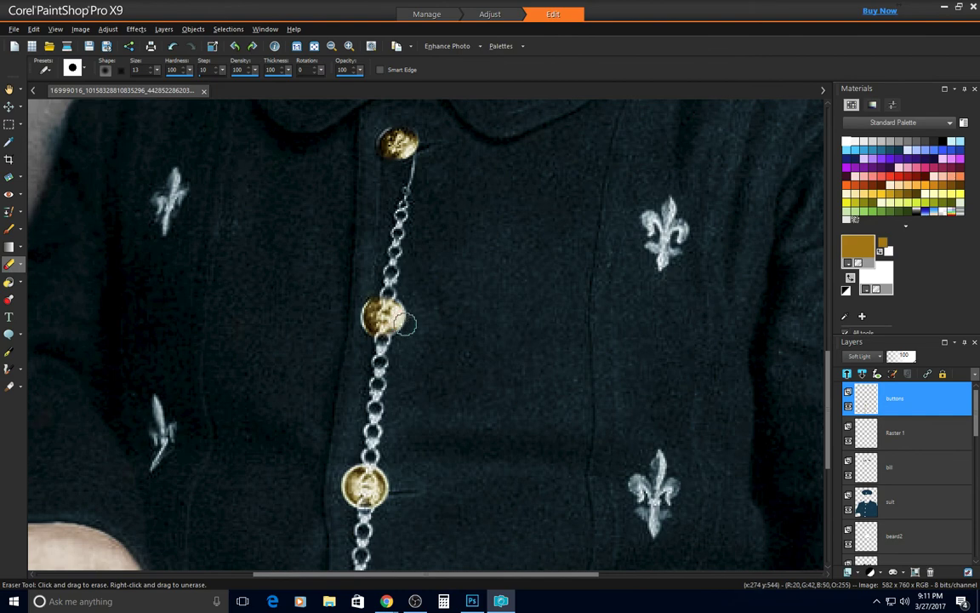
pyautogui.keyDown('alt'); pyautogui.moveTo(405, 324); pyautogui.dragTo(406, 312); pyautogui.keyUp('alt')
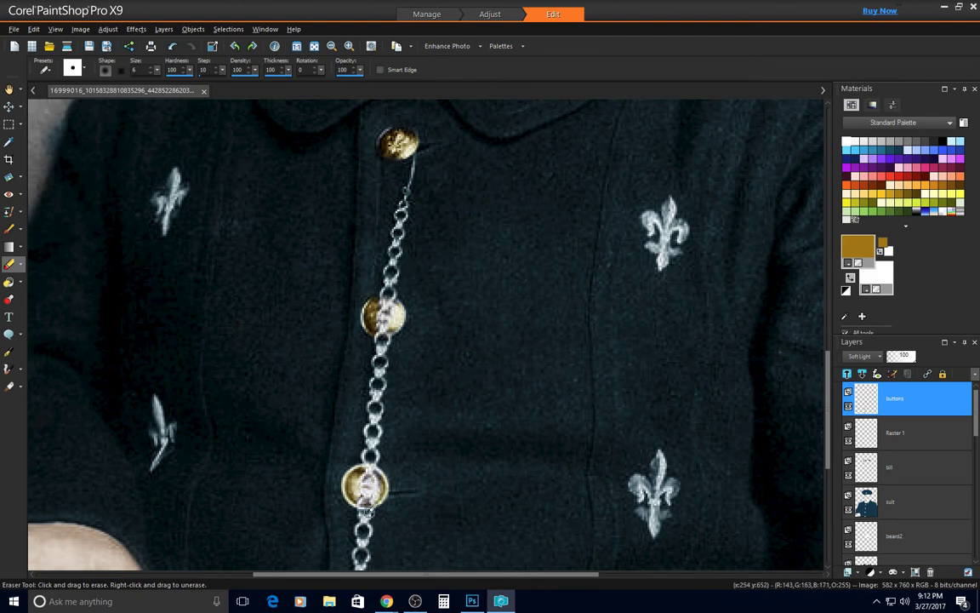
# Touch up the gold around the chain on the two middle buttons with a size 2 brush
pyautogui.click(9, 228)
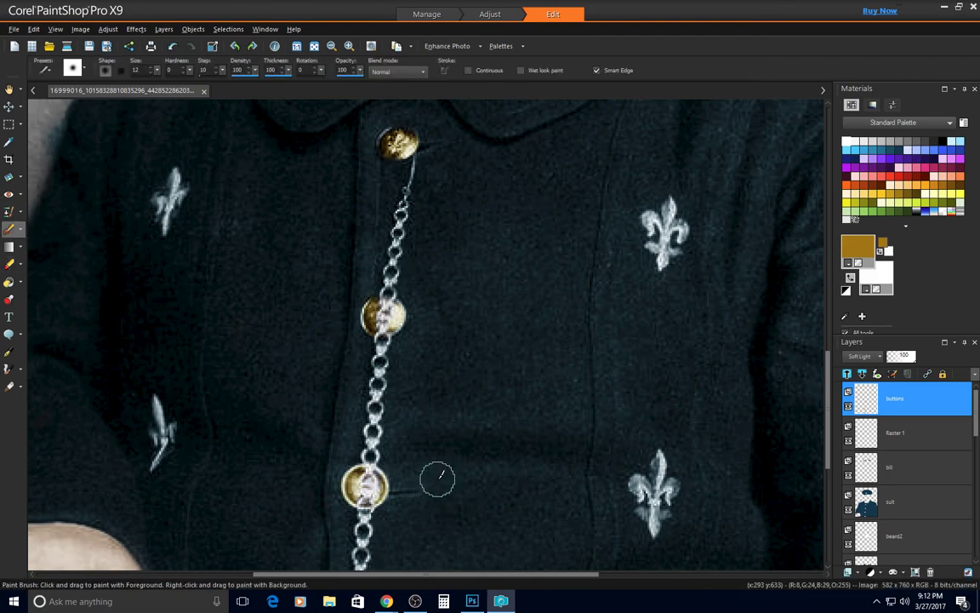
pyautogui.moveTo(413, 400); pyautogui.dragTo(364, 468)
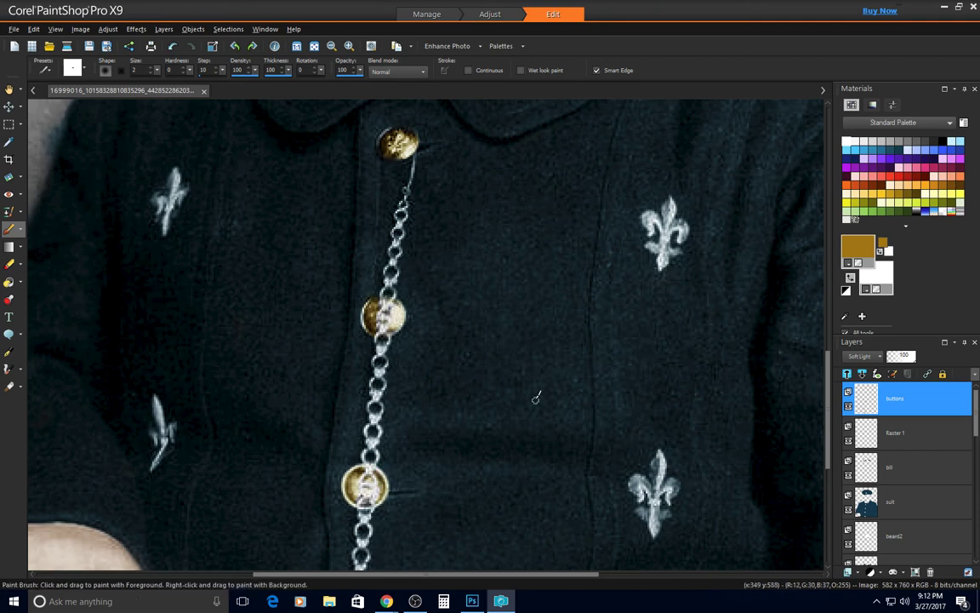
pyautogui.scroll(-6, 493, 346)
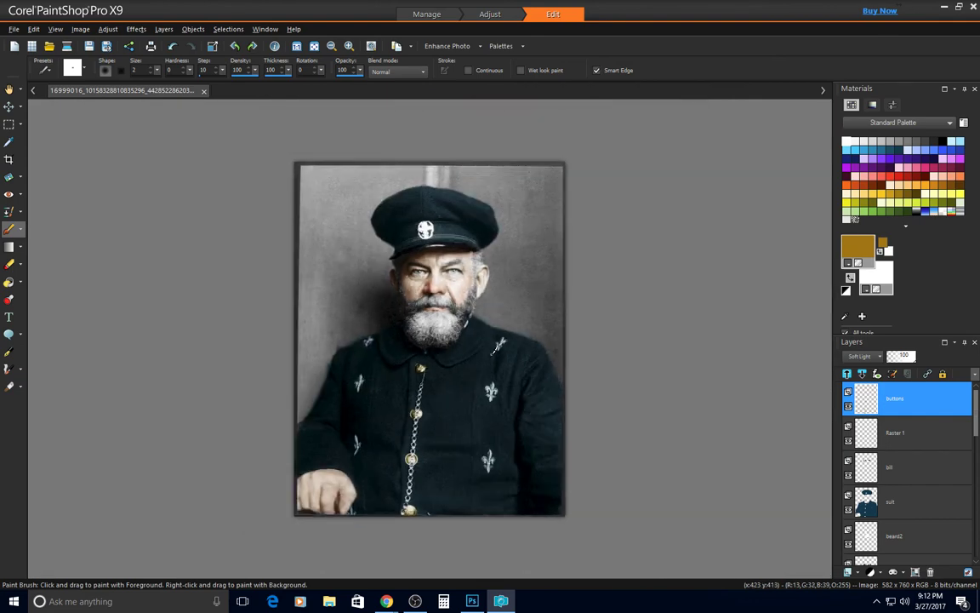
pyautogui.scroll(-4, 497, 347)
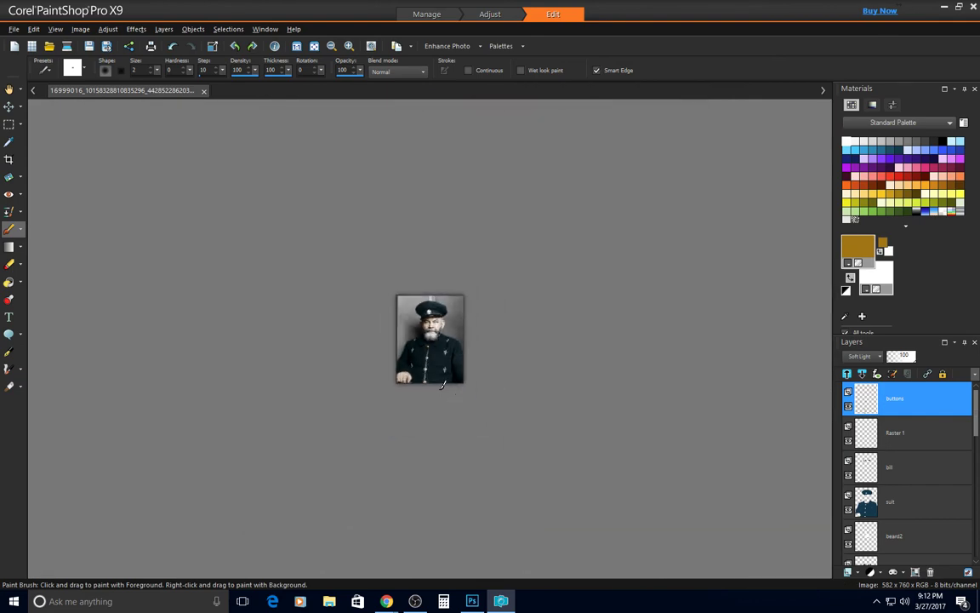
pyautogui.scroll(6, 442, 385)
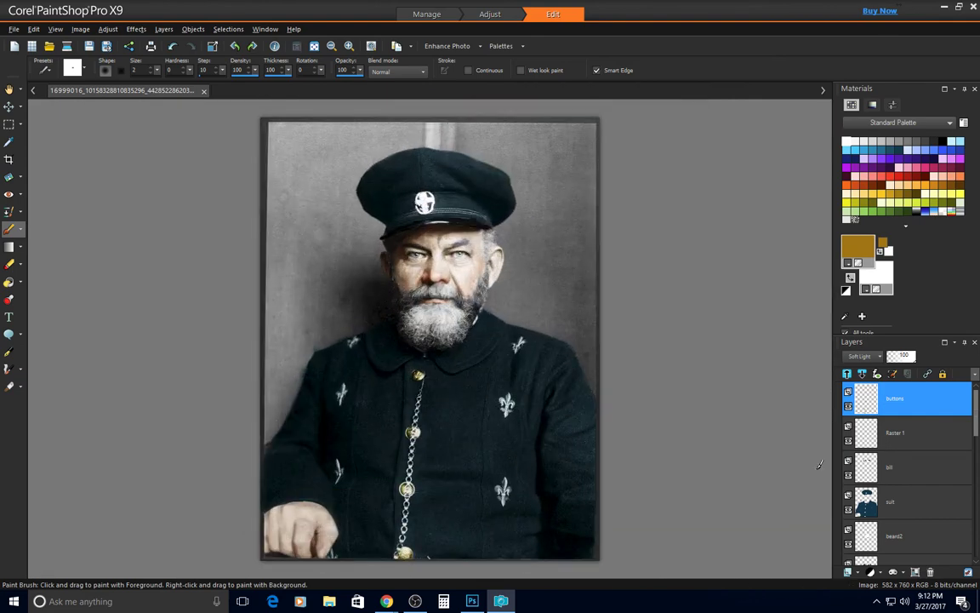
# Add a raster layer named "wall" with the Soft Light blend mode above the buttons layer
pyautogui.click(852, 574)
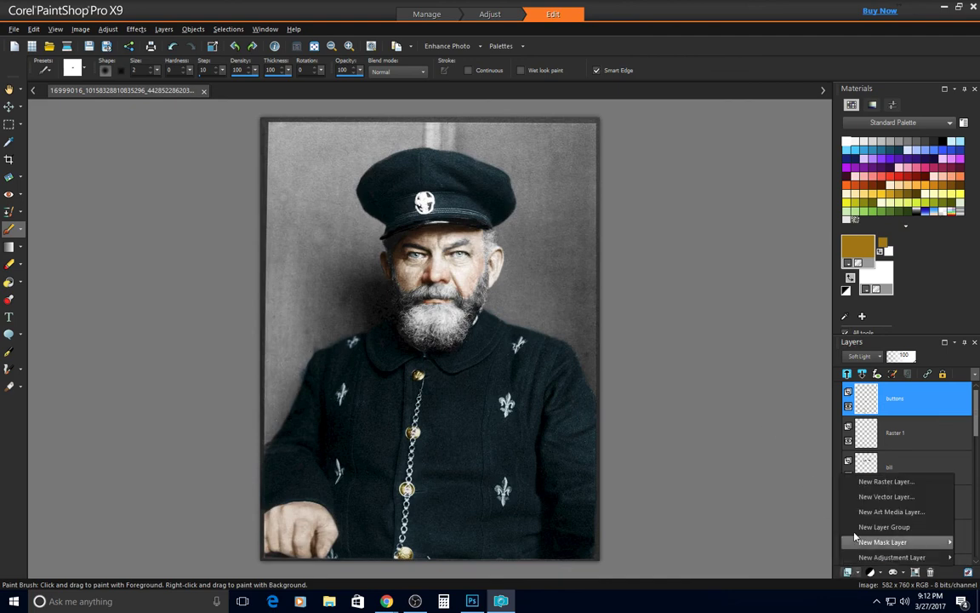
pyautogui.click(784, 437)
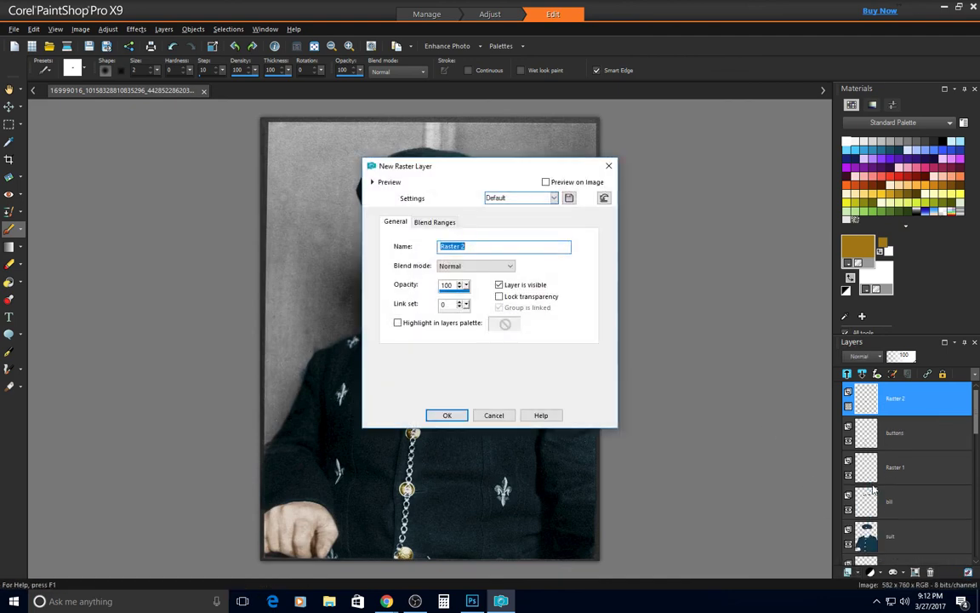
pyautogui.write('wall')
pyautogui.click(510, 266)
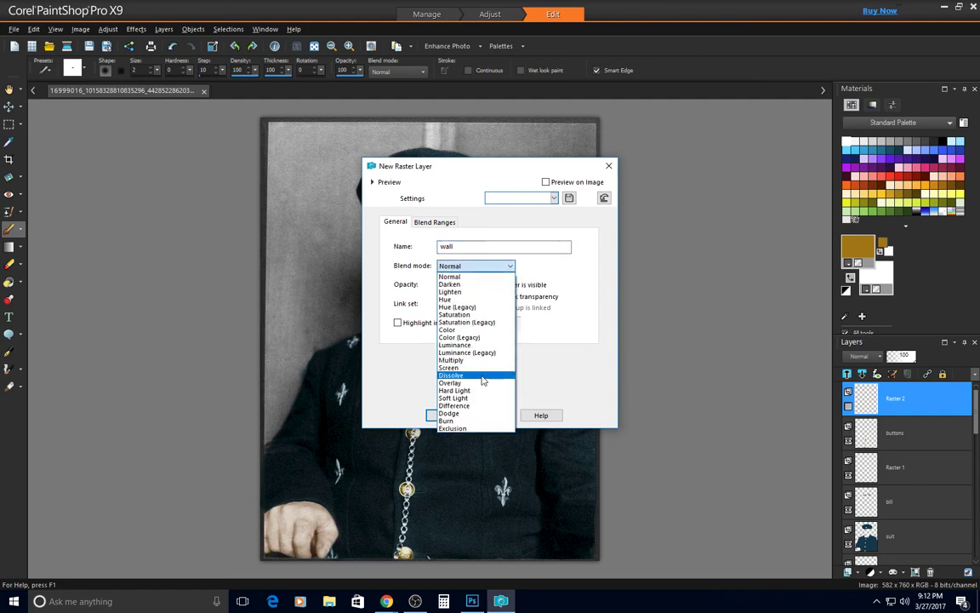
pyautogui.click(473, 407)
pyautogui.click(449, 414)
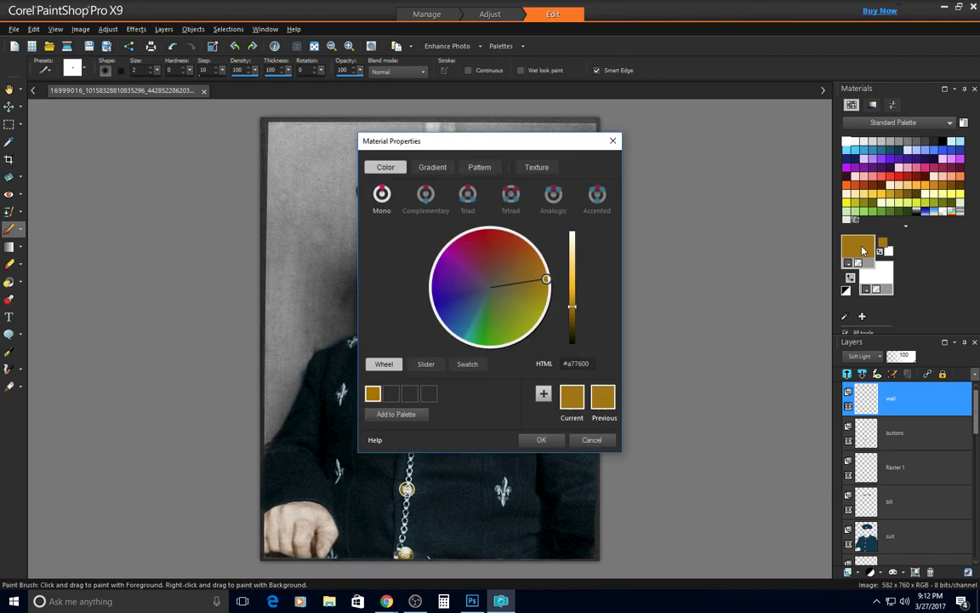
pyautogui.click(586, 363)
pyautogui.write('ffb3f')
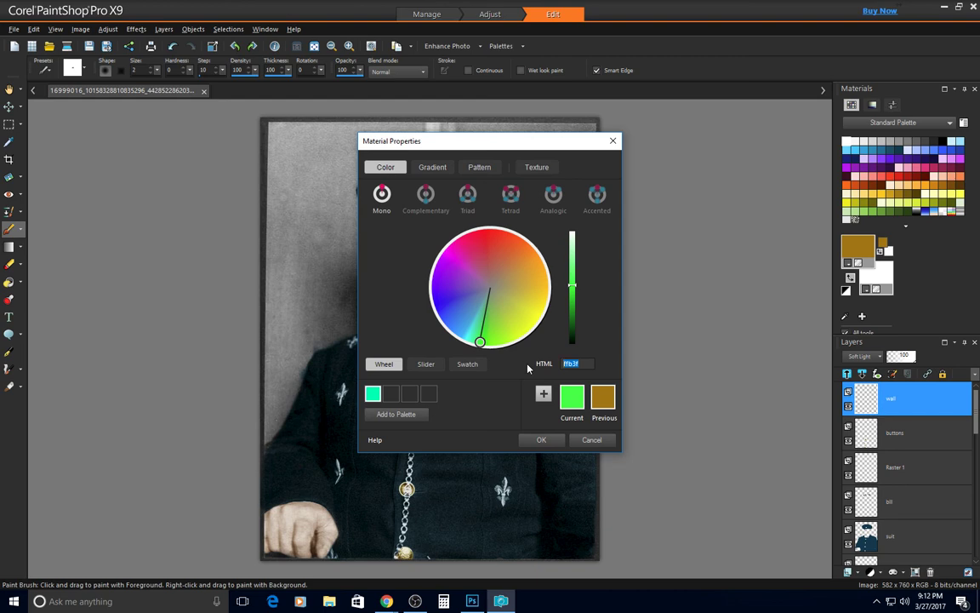
pyautogui.write('ffb')
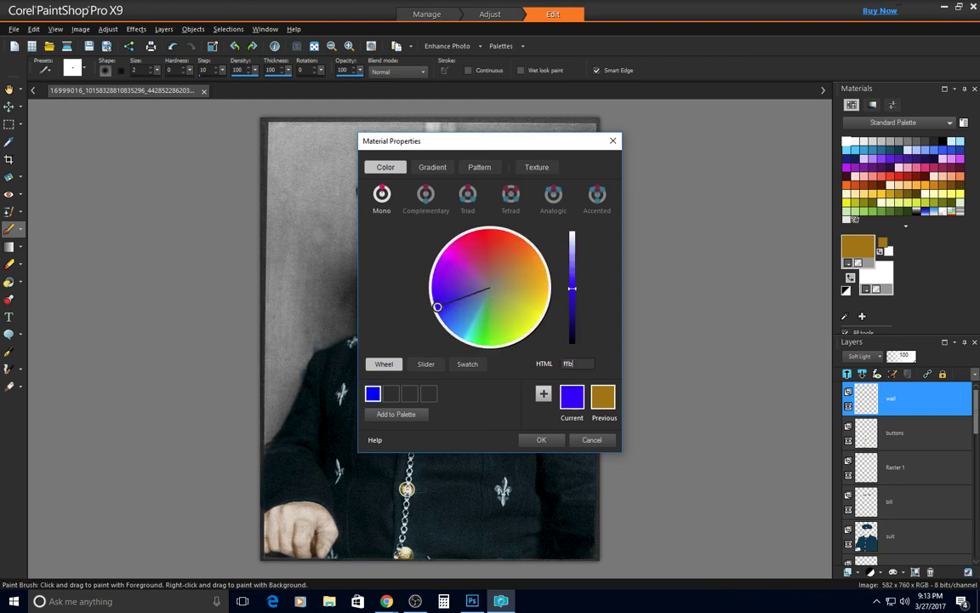
pyautogui.write('3f')
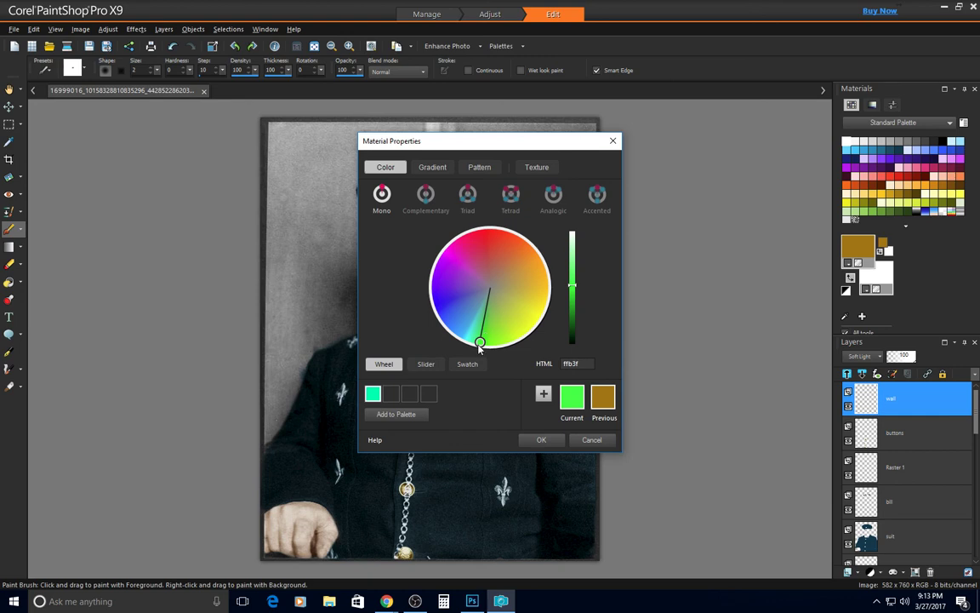
# Pick a muted gold foreground color from the color wheel and paint the whole wall around the man with a size 44 brush
pyautogui.moveTo(528, 292)
pyautogui.mouseDown()
pyautogui.moveTo(543, 283)
pyautogui.moveTo(528, 296)
pyautogui.moveTo(536, 284)
pyautogui.moveTo(528, 292)
pyautogui.moveTo(528, 277)
pyautogui.mouseUp()
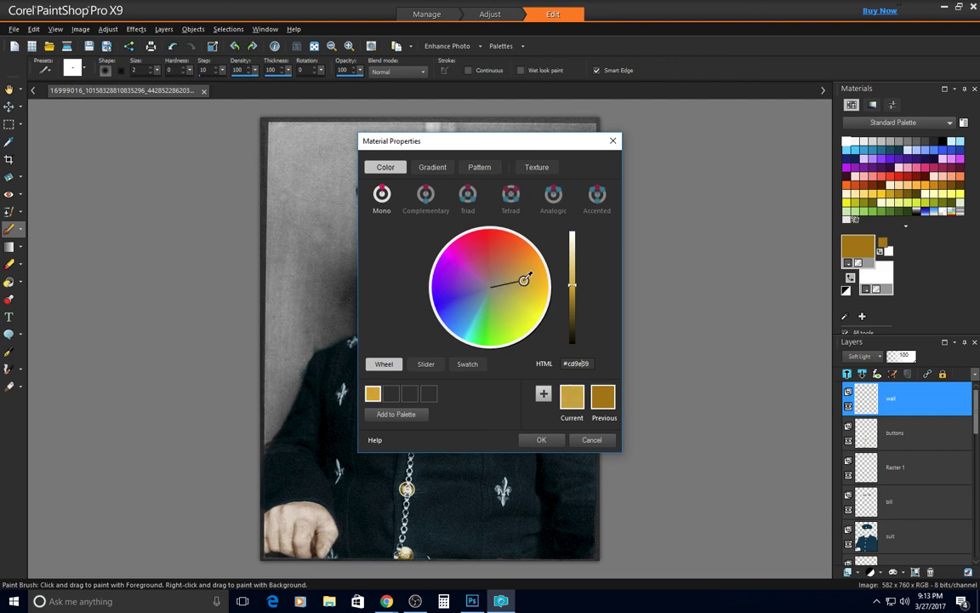
pyautogui.click(542, 439)
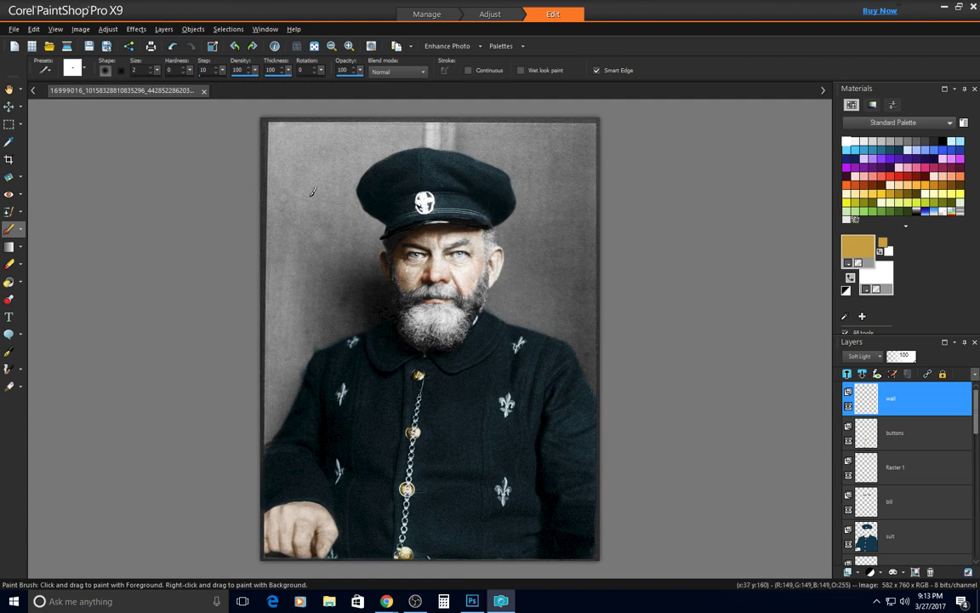
pyautogui.scroll(1, 296, 155)
pyautogui.moveTo(311, 129)
pyautogui.mouseDown()
pyautogui.moveTo(299, 207)
pyautogui.moveTo(307, 186)
pyautogui.moveTo(358, 138)
pyautogui.moveTo(338, 162)
pyautogui.moveTo(415, 129)
pyautogui.moveTo(468, 134)
pyautogui.moveTo(393, 125)
pyautogui.moveTo(272, 129)
pyautogui.moveTo(270, 256)
pyautogui.moveTo(289, 133)
pyautogui.moveTo(279, 118)
pyautogui.moveTo(301, 189)
pyautogui.moveTo(314, 143)
pyautogui.moveTo(339, 168)
pyautogui.moveTo(362, 141)
pyautogui.moveTo(343, 206)
pyautogui.moveTo(370, 221)
pyautogui.moveTo(361, 289)
pyautogui.moveTo(373, 274)
pyautogui.moveTo(368, 315)
pyautogui.moveTo(372, 294)
pyautogui.moveTo(381, 311)
pyautogui.moveTo(376, 292)
pyautogui.moveTo(370, 314)
pyautogui.moveTo(303, 335)
pyautogui.moveTo(281, 417)
pyautogui.moveTo(296, 350)
pyautogui.moveTo(267, 429)
pyautogui.moveTo(264, 250)
pyautogui.moveTo(276, 311)
pyautogui.moveTo(295, 223)
pyautogui.moveTo(319, 212)
pyautogui.moveTo(339, 289)
pyautogui.moveTo(311, 328)
pyautogui.moveTo(307, 236)
pyautogui.moveTo(326, 272)
pyautogui.moveTo(305, 343)
pyautogui.moveTo(364, 245)
pyautogui.moveTo(323, 264)
pyautogui.moveTo(285, 381)
pyautogui.moveTo(299, 371)
pyautogui.moveTo(267, 345)
pyautogui.mouseUp()
pyautogui.moveTo(517, 337)
pyautogui.mouseDown()
pyautogui.moveTo(536, 271)
pyautogui.moveTo(532, 289)
pyautogui.moveTo(496, 303)
pyautogui.moveTo(528, 322)
pyautogui.moveTo(563, 323)
pyautogui.moveTo(593, 383)
pyautogui.moveTo(577, 220)
pyautogui.moveTo(592, 128)
pyautogui.moveTo(587, 308)
pyautogui.moveTo(506, 288)
pyautogui.moveTo(512, 231)
pyautogui.moveTo(531, 188)
pyautogui.moveTo(524, 166)
pyautogui.moveTo(449, 131)
pyautogui.moveTo(459, 124)
pyautogui.moveTo(595, 125)
pyautogui.moveTo(546, 145)
pyautogui.moveTo(531, 139)
pyautogui.moveTo(548, 223)
pyautogui.moveTo(537, 308)
pyautogui.moveTo(527, 264)
pyautogui.moveTo(530, 205)
pyautogui.moveTo(568, 313)
pyautogui.moveTo(566, 154)
pyautogui.moveTo(548, 155)
pyautogui.moveTo(568, 155)
pyautogui.moveTo(602, 342)
pyautogui.mouseUp()
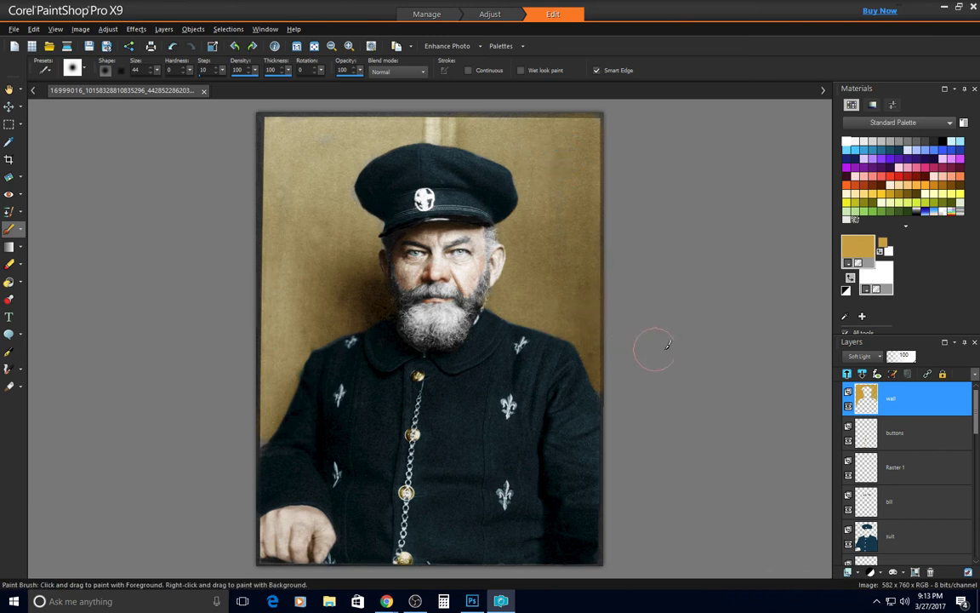
# Lower the wall layer's opacity to 32
pyautogui.scroll(1, 656, 350)
pyautogui.click(910, 357)
pyautogui.moveTo(909, 357); pyautogui.dragTo(894, 357)
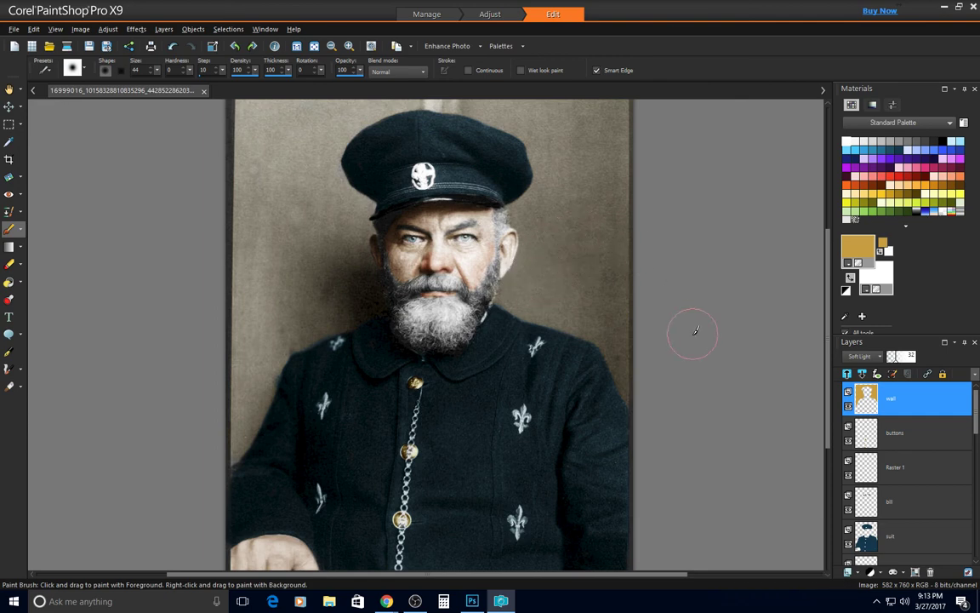
# Examine the colorized portrait close up and as a whole, checking the wall, suit edges, face and beard for spots needing touch-up
pyautogui.click(905, 532)
pyautogui.click(9, 264)
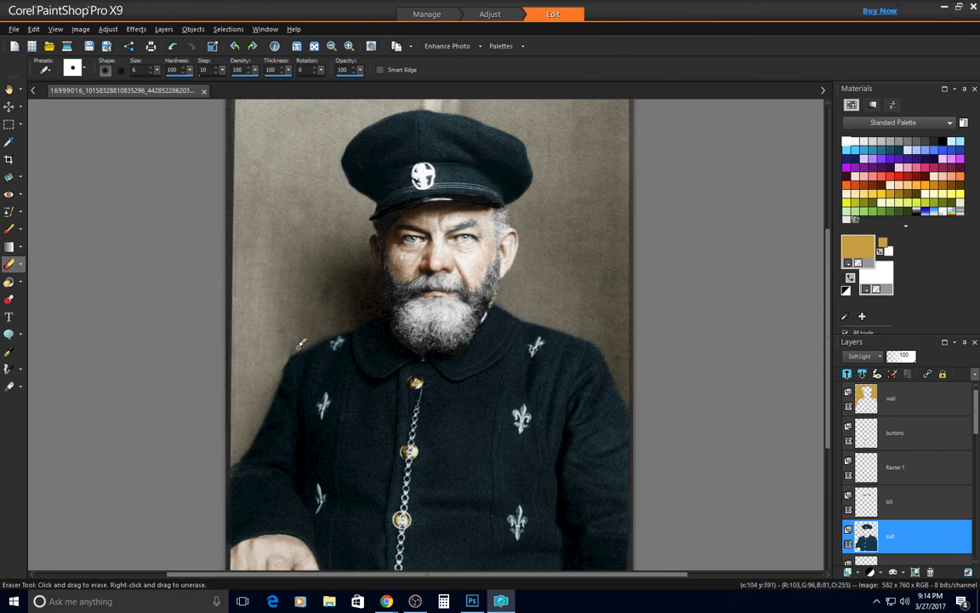
pyautogui.click(890, 398)
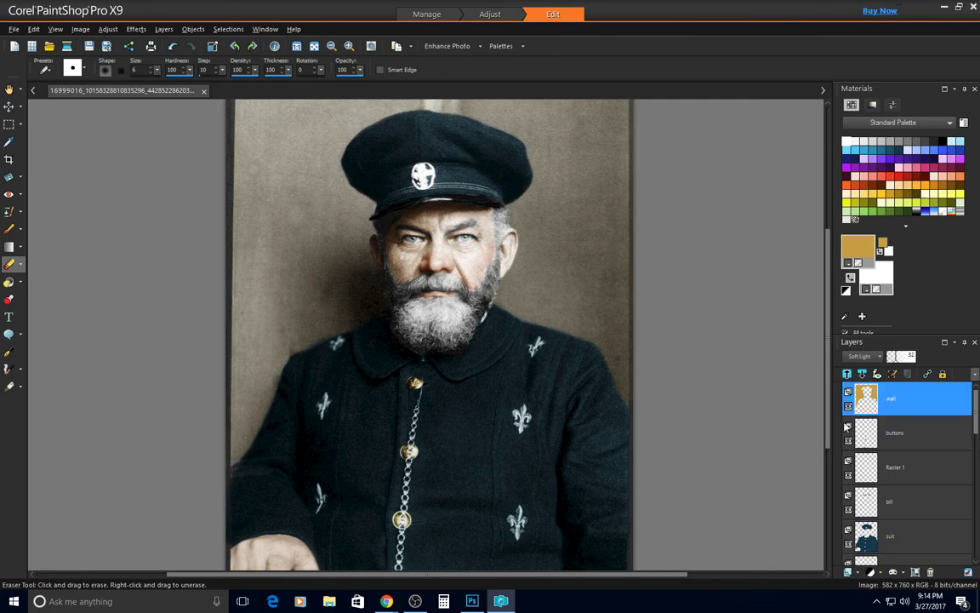
pyautogui.scroll(3, 408, 430)
pyautogui.scroll(-4, 411, 426)
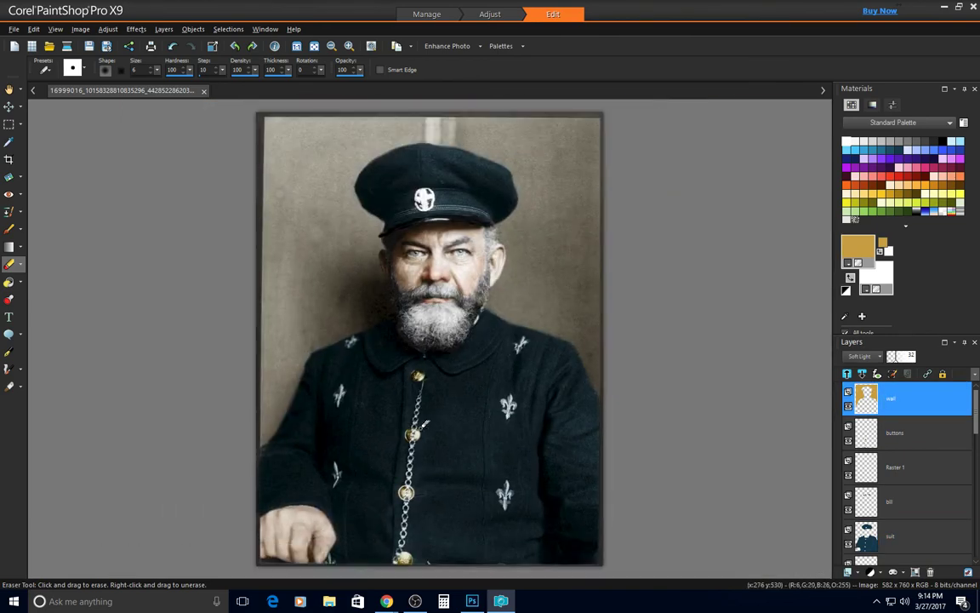
pyautogui.scroll(2, 474, 172)
pyautogui.scroll(2, 474, 171)
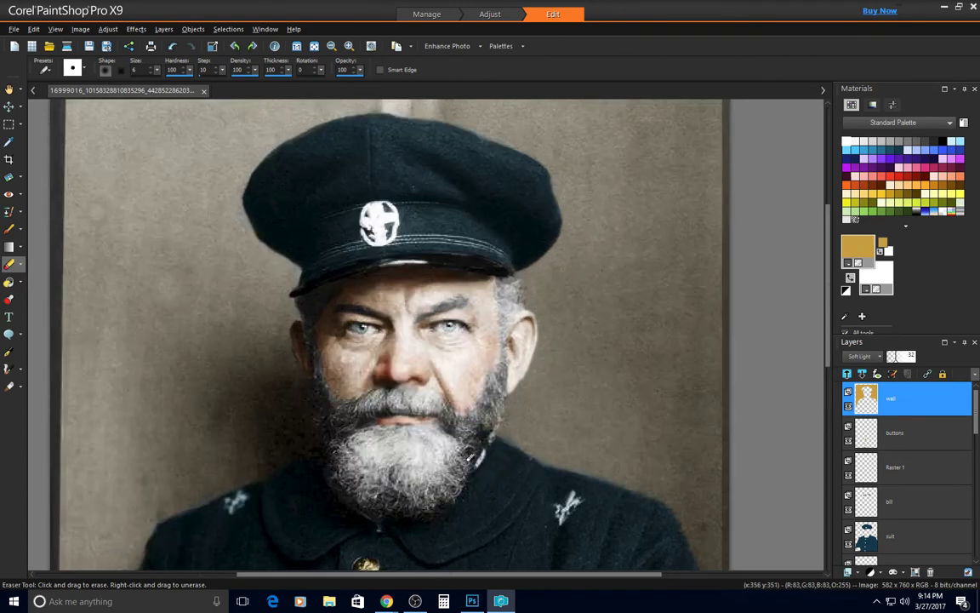
pyautogui.click(10, 229)
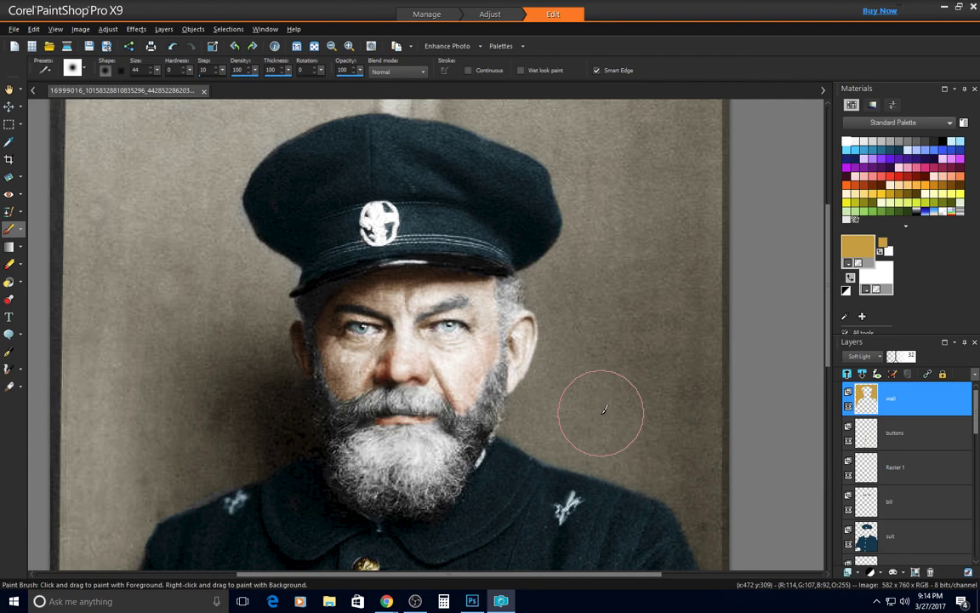
pyautogui.hotkey('ctrl', 'w')
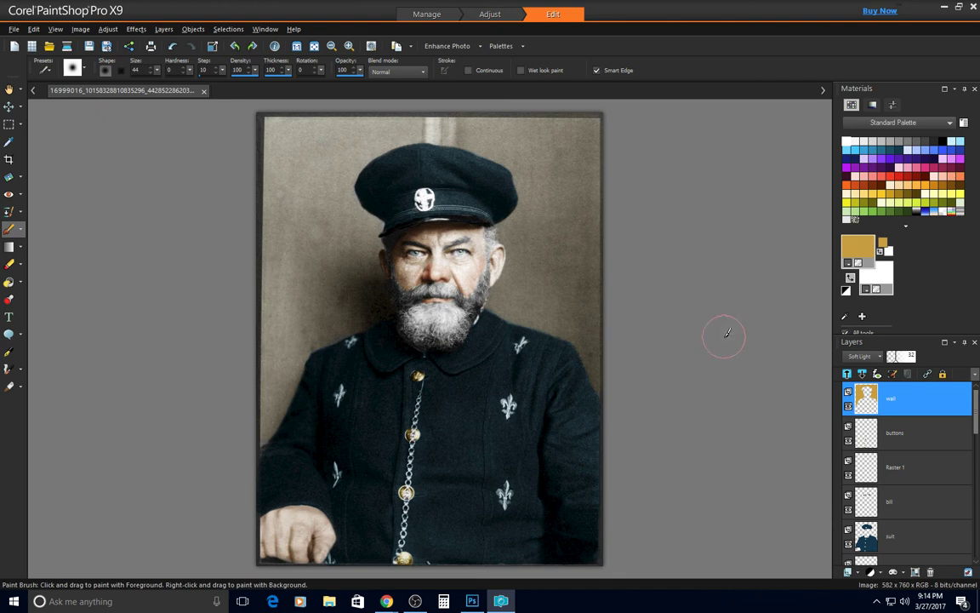
pyautogui.scroll(1, 284, 295)
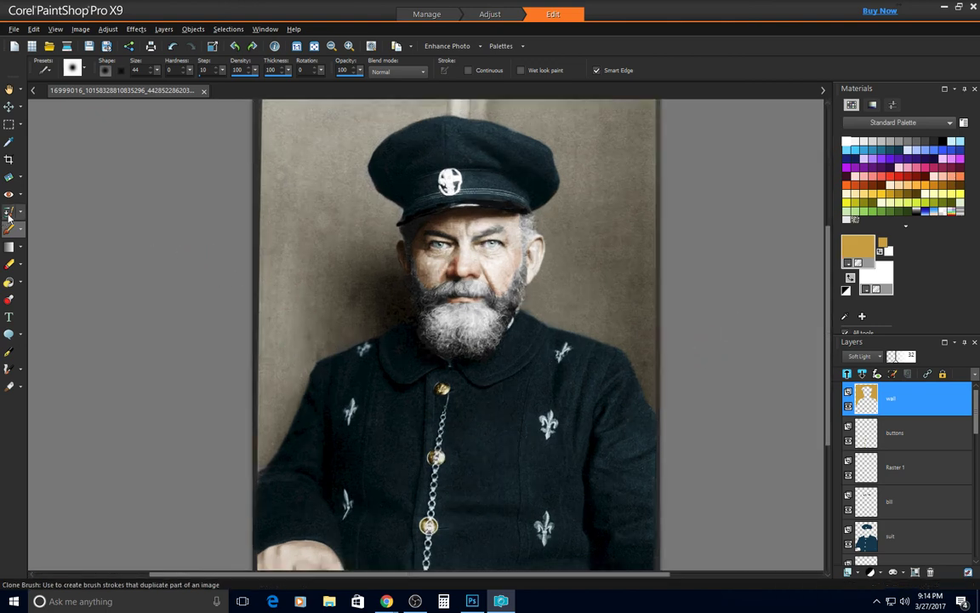
pyautogui.click(14, 30)
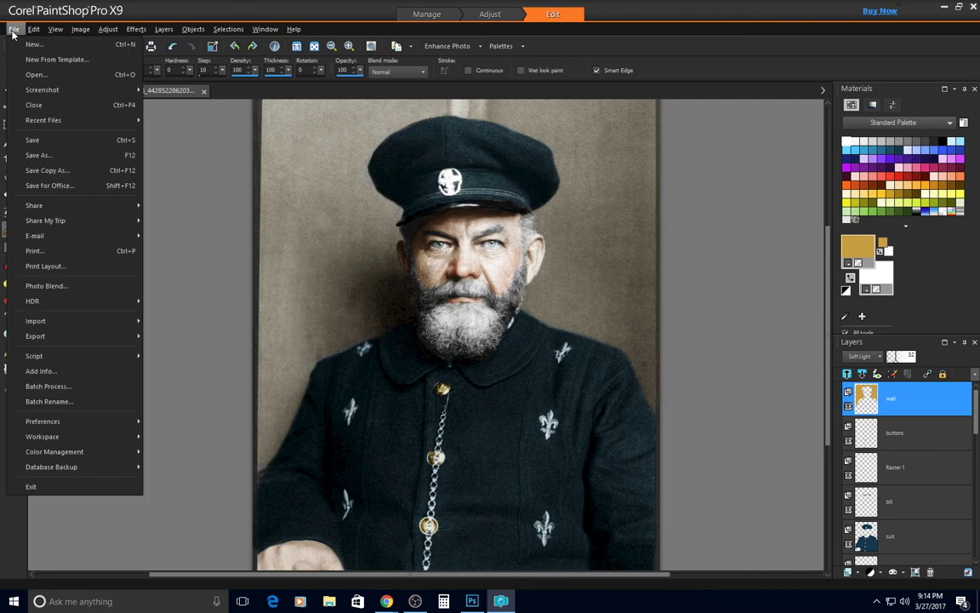
pyautogui.moveTo(162, 30)
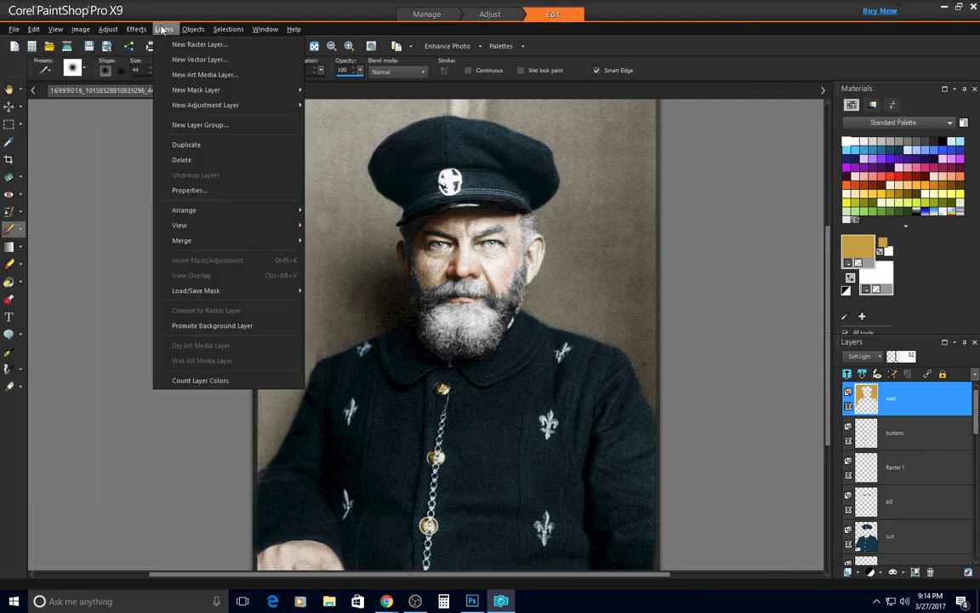
pyautogui.moveTo(184, 241)
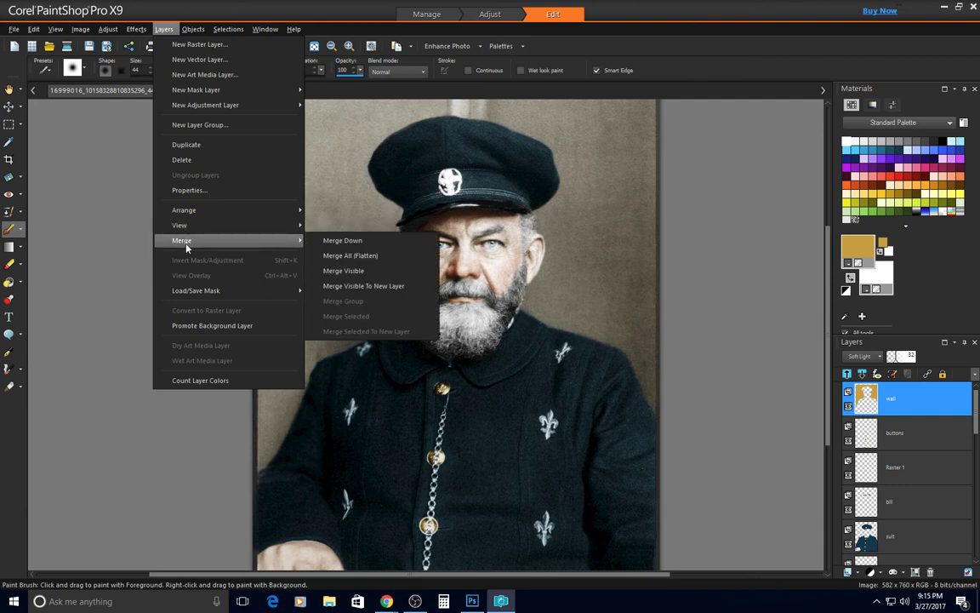
pyautogui.press('Escape')
pyautogui.press('Escape')
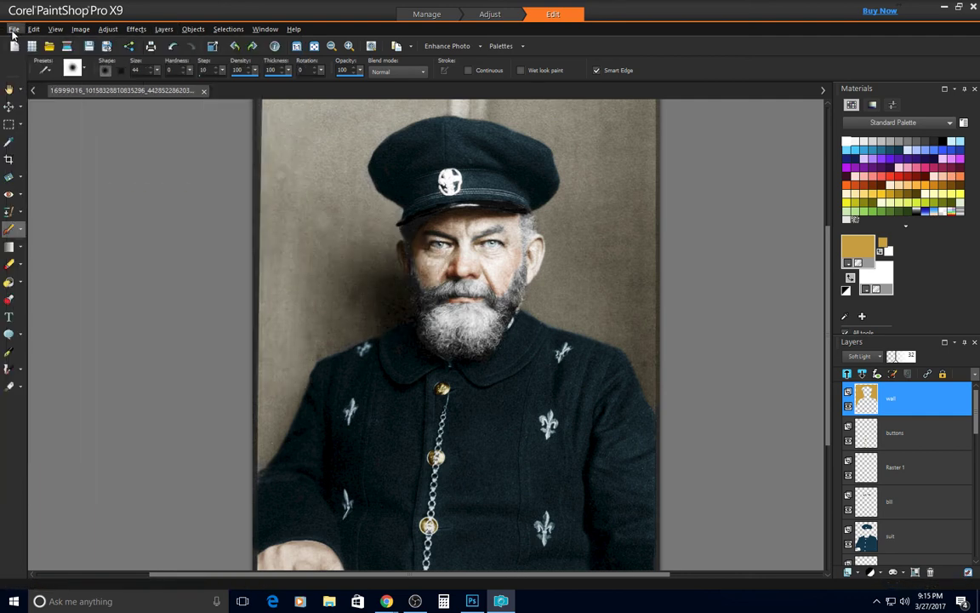
# Save the layered portrait in the Downloads folder as a PSD Photoshop file, keeping its file name
pyautogui.click(14, 29)
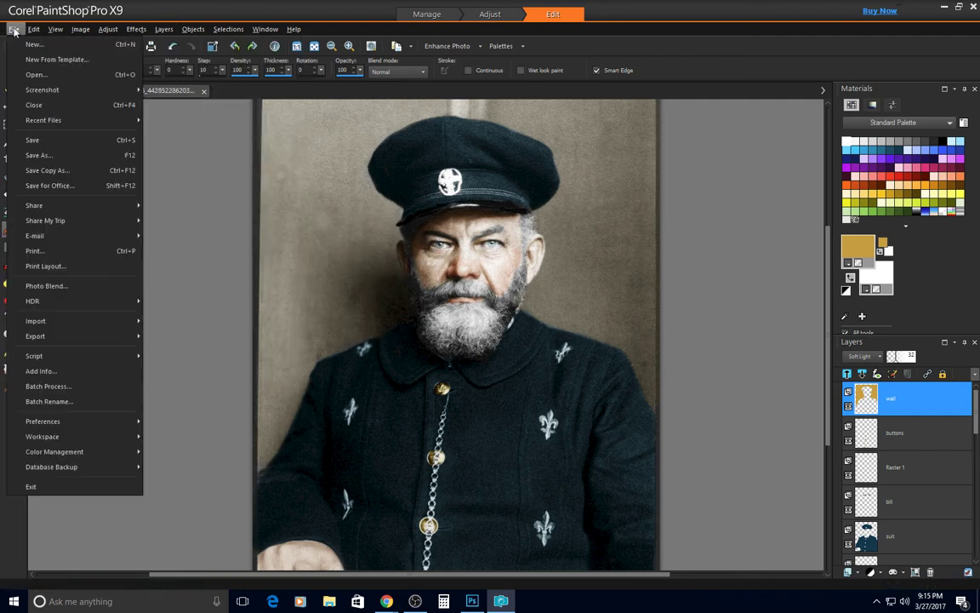
pyautogui.click(64, 156)
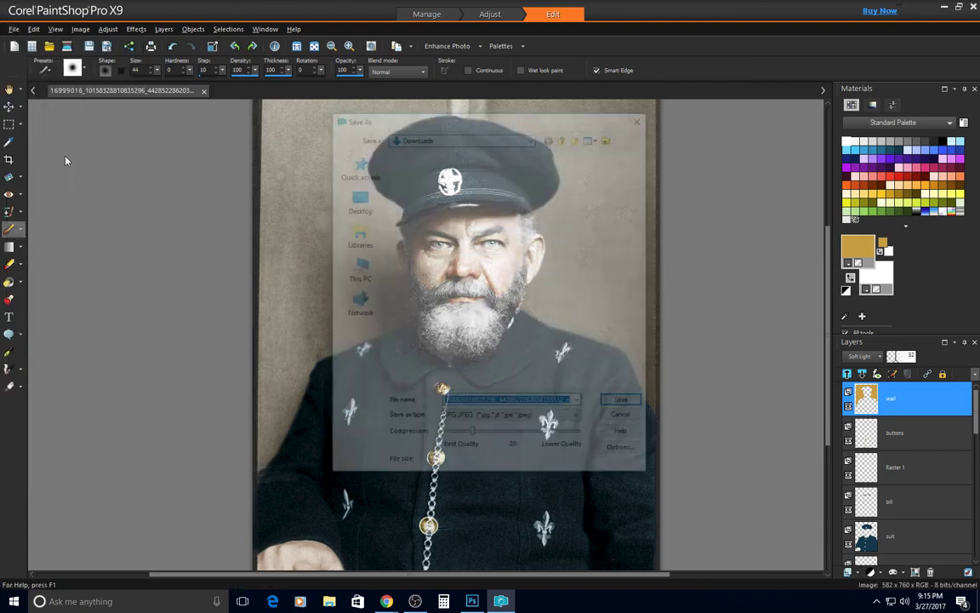
pyautogui.click(552, 420)
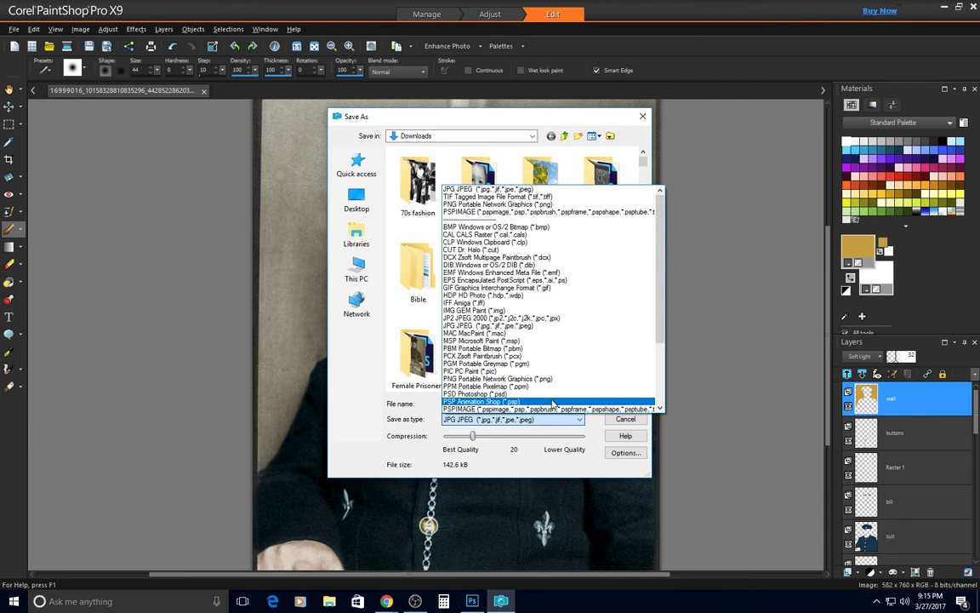
pyautogui.scroll(-1, 553, 404)
pyautogui.scroll(-1, 553, 404)
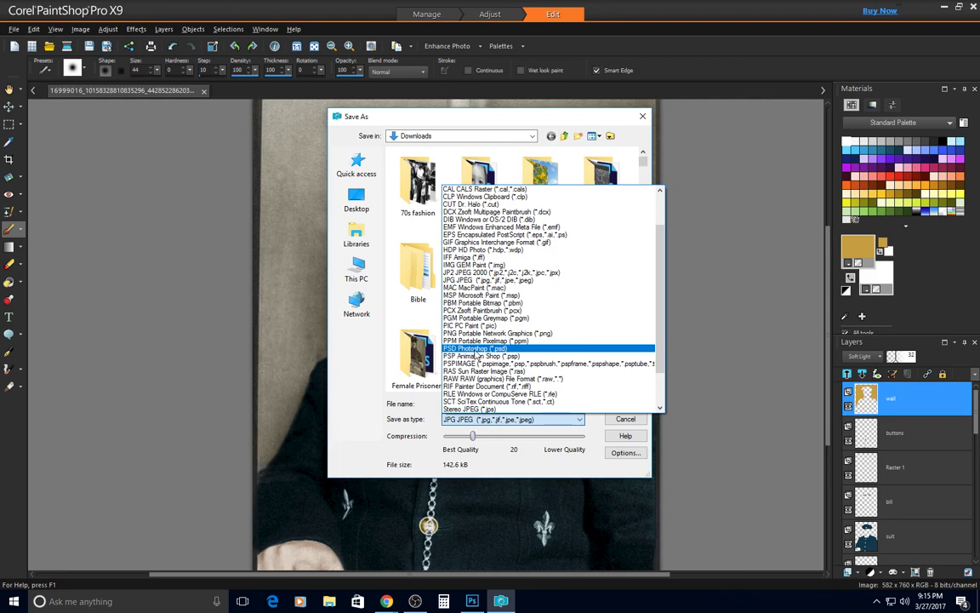
pyautogui.click(477, 349)
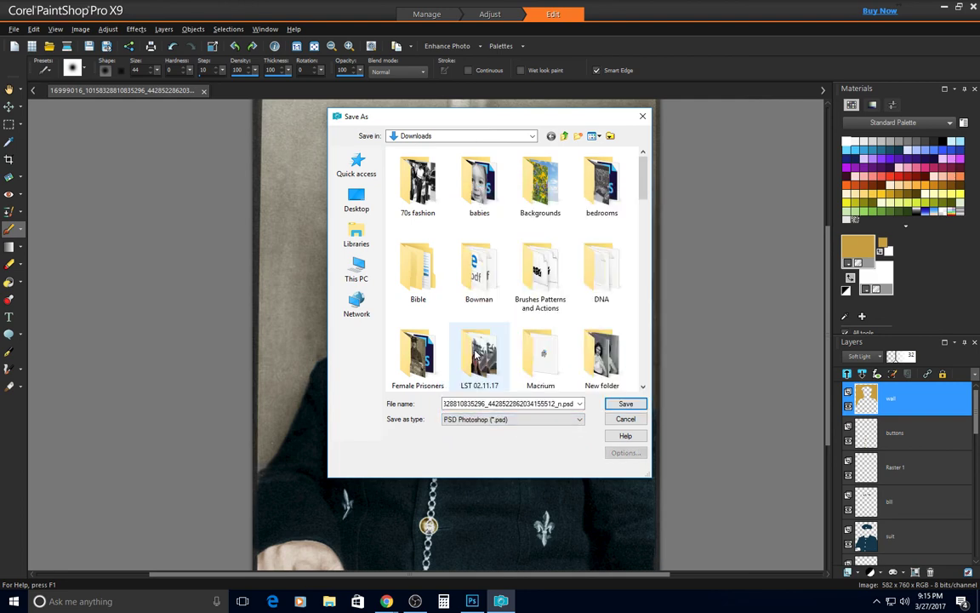
pyautogui.click(627, 405)
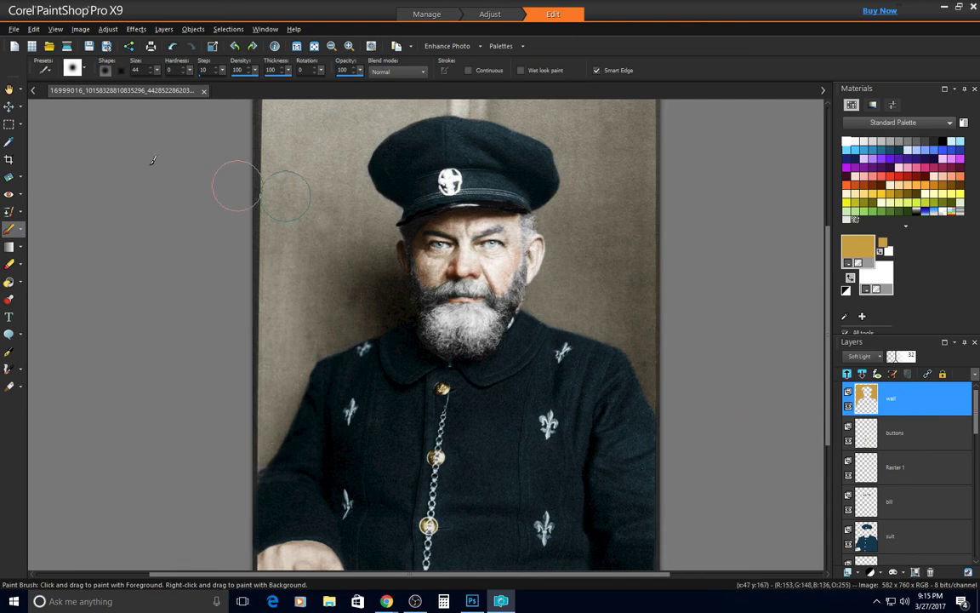
# Save a merged JPEG version in the Downloads folder with "color" appended to the file name
pyautogui.click(14, 29)
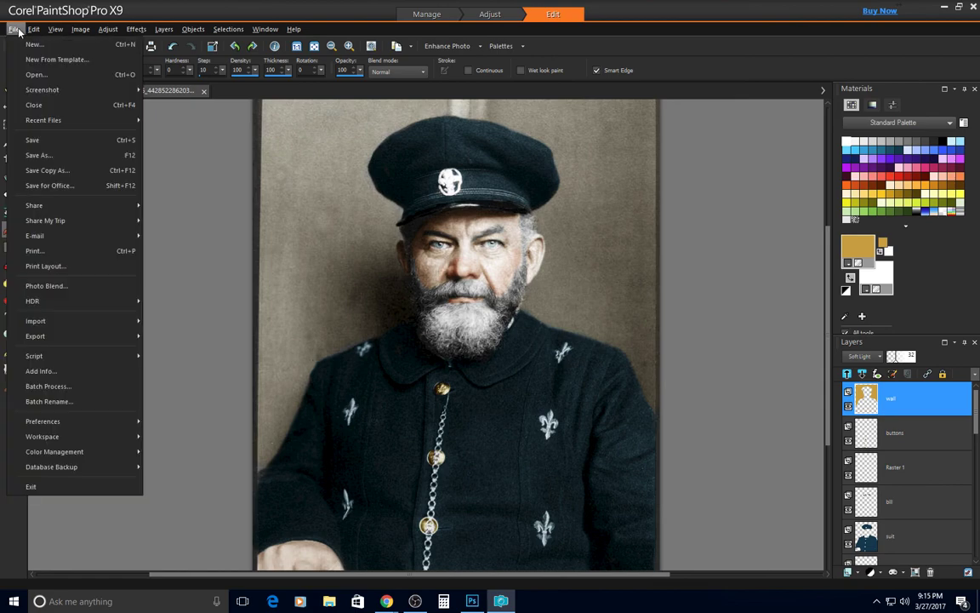
pyautogui.click(63, 155)
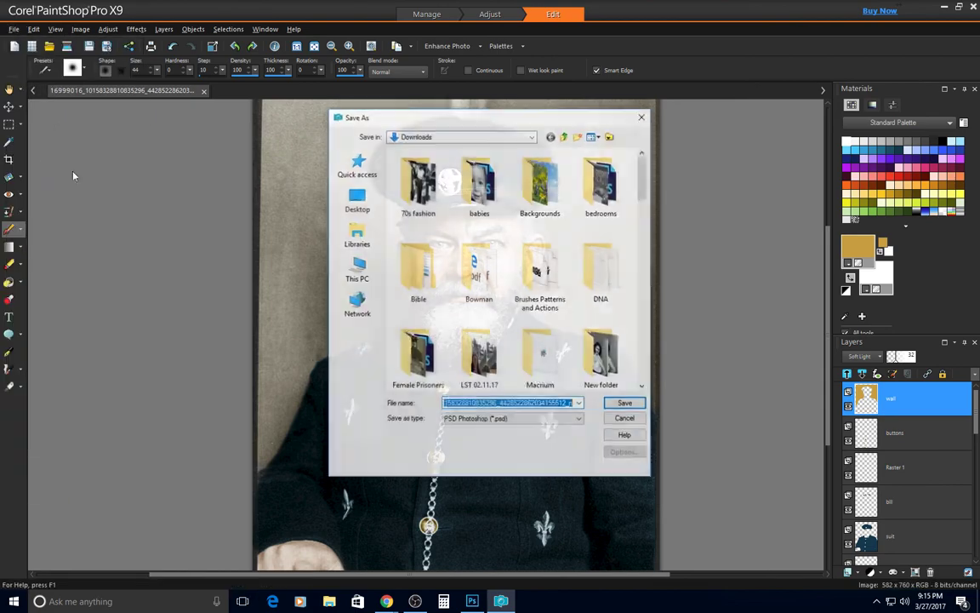
pyautogui.click(536, 419)
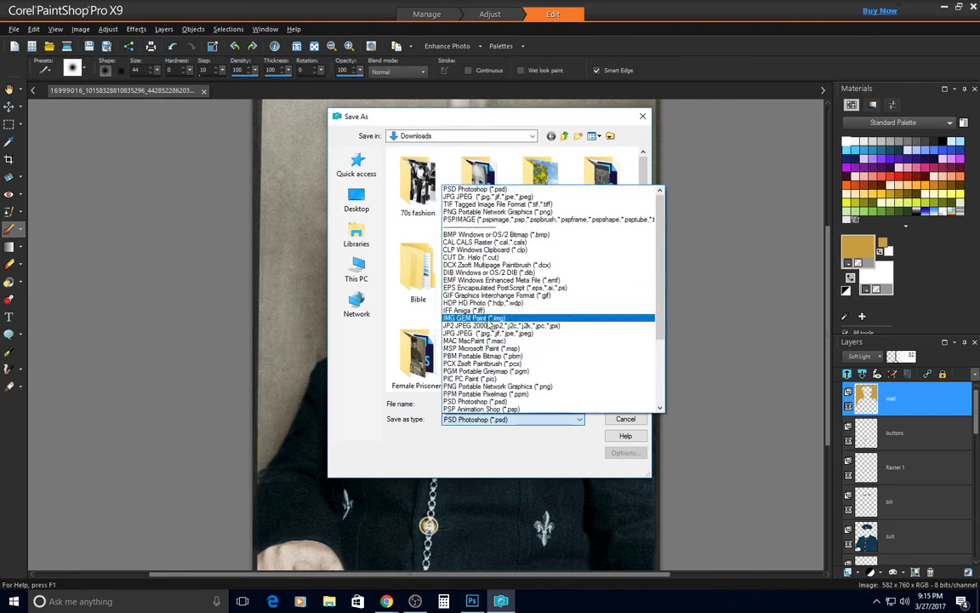
pyautogui.click(481, 333)
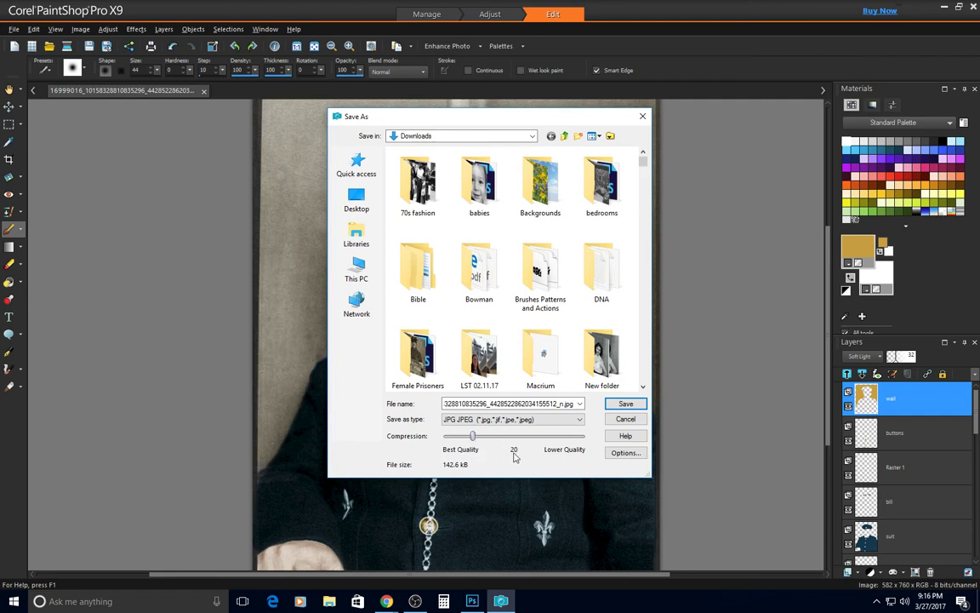
pyautogui.press('Tab')
pyautogui.press('Tab')
pyautogui.doubleClick(566, 405)
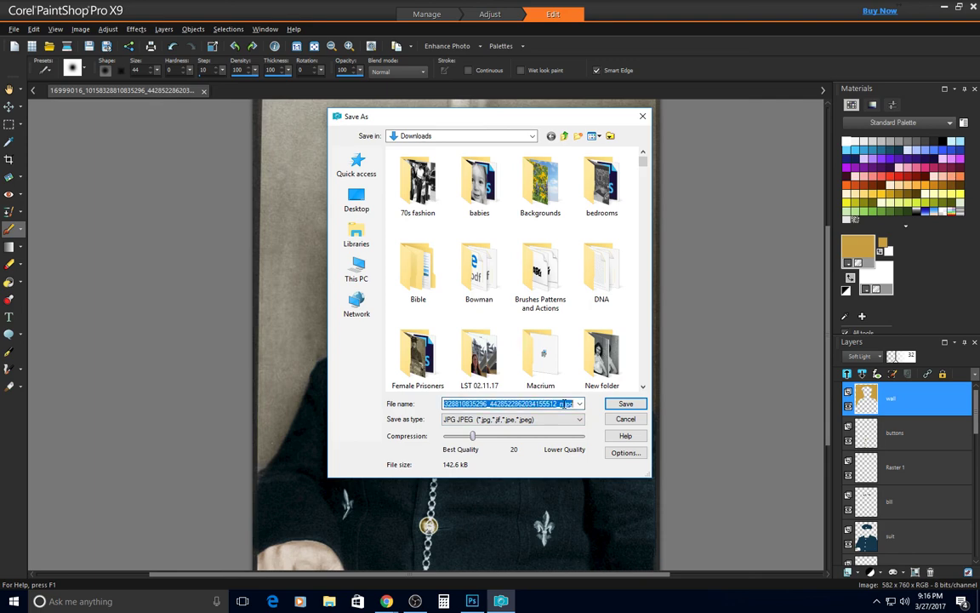
pyautogui.click(570, 404)
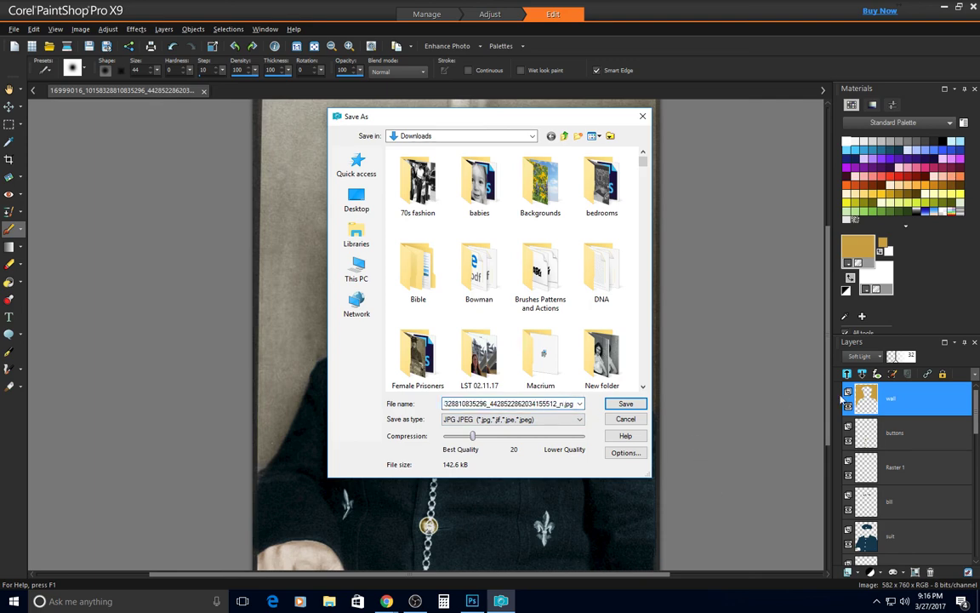
pyautogui.write('color')
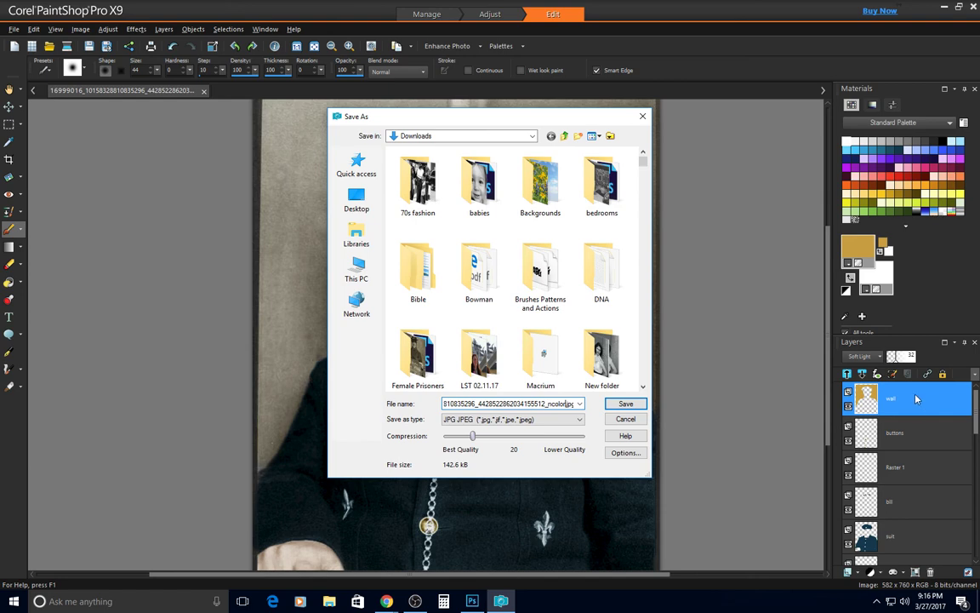
pyautogui.press('Return')
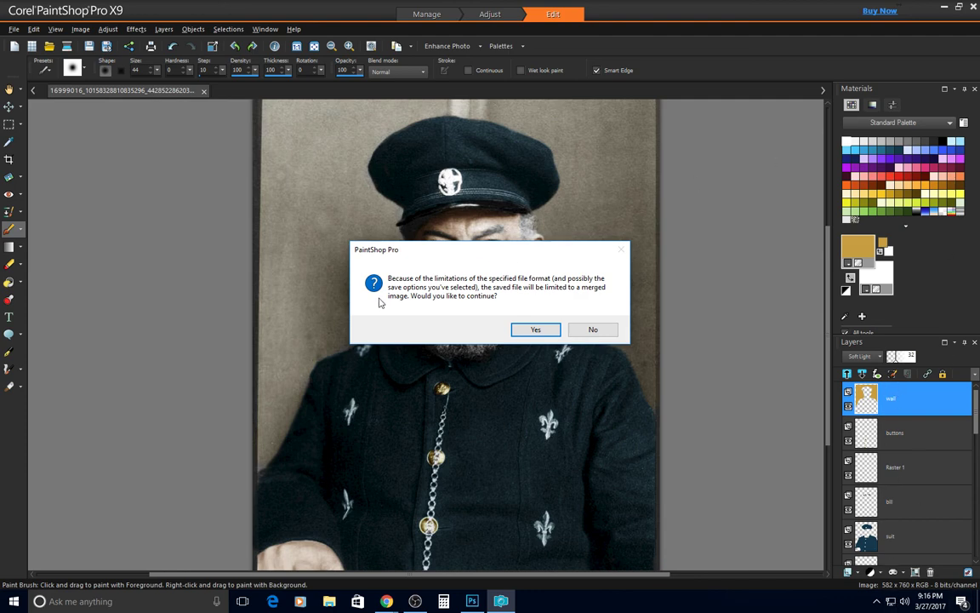
pyautogui.click(534, 331)
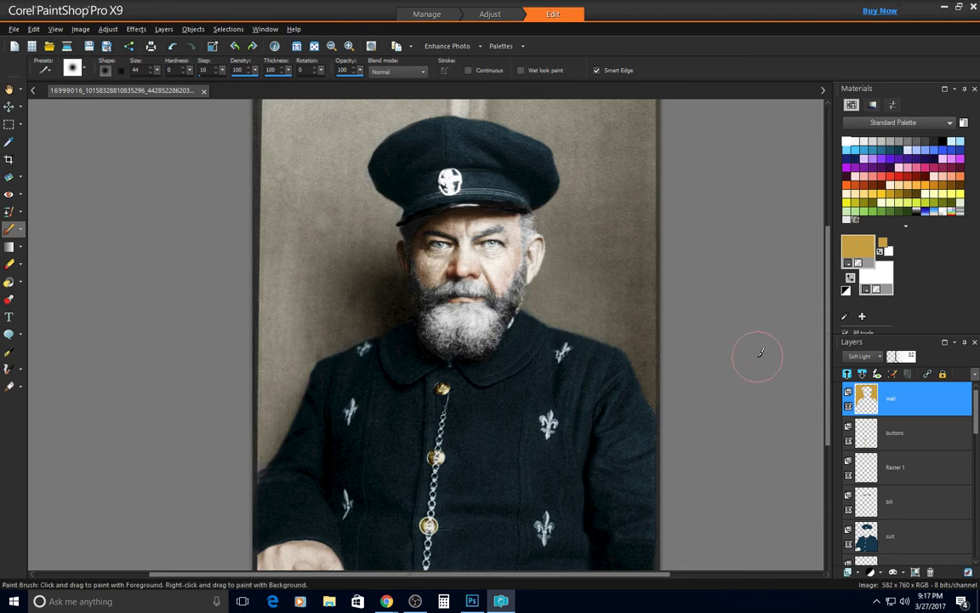
pyautogui.scroll(-1, 758, 355)
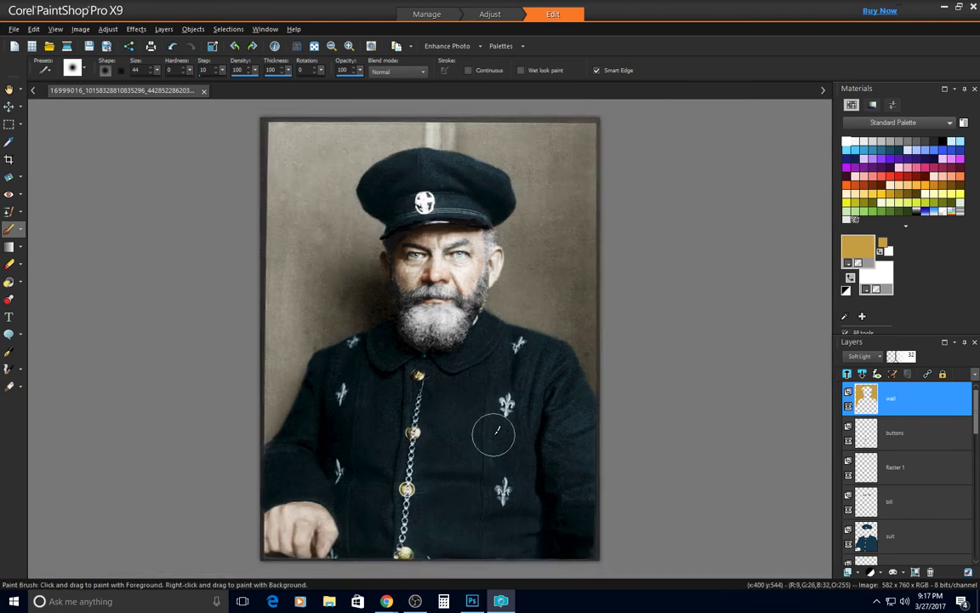
pyautogui.scroll(-1, 737, 412)
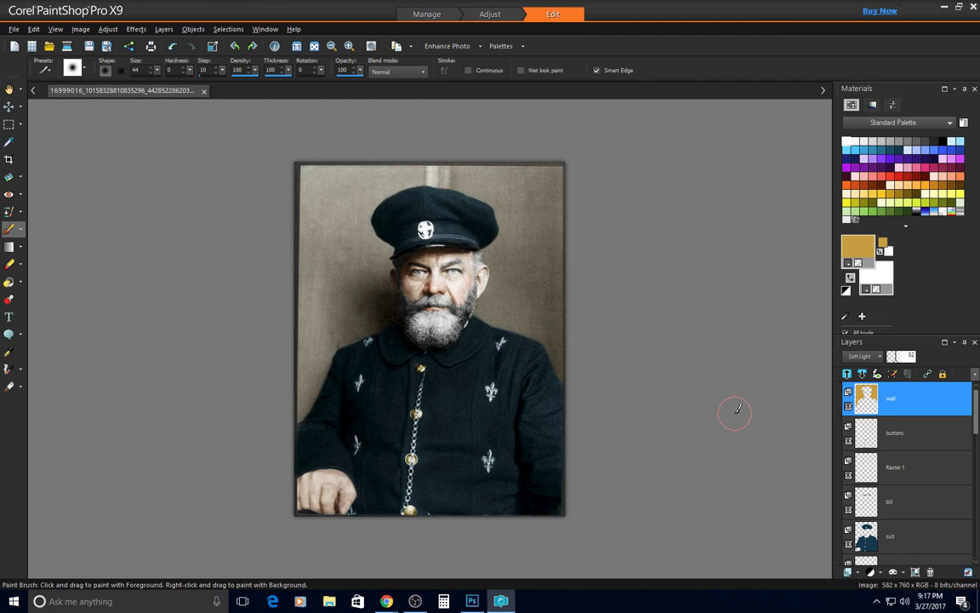